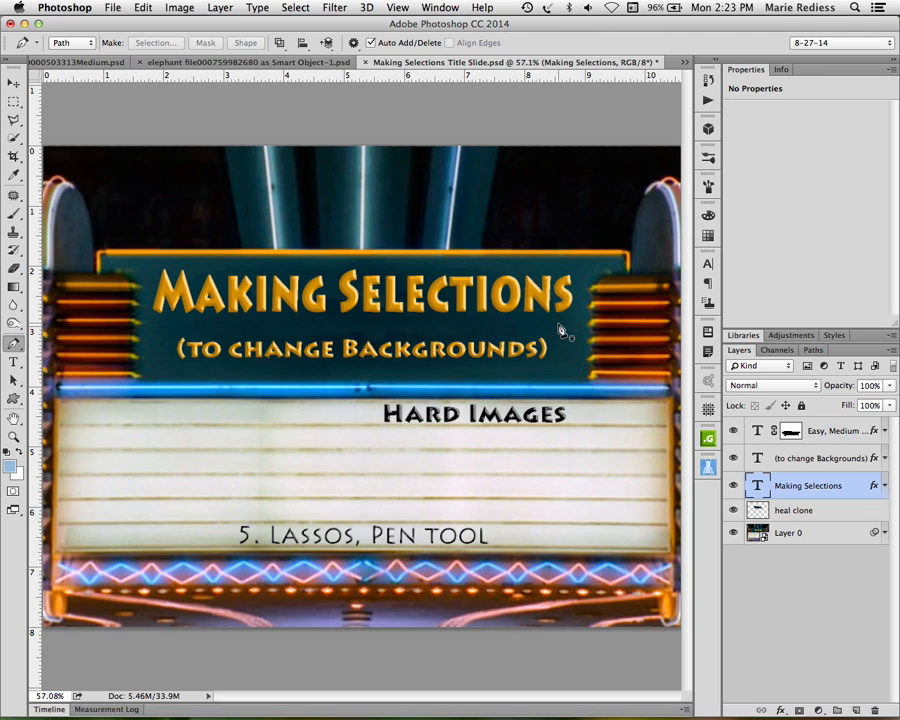
# Switch to the elephant document and zoom in on the elephant's forehead
pyautogui.click(222, 64)
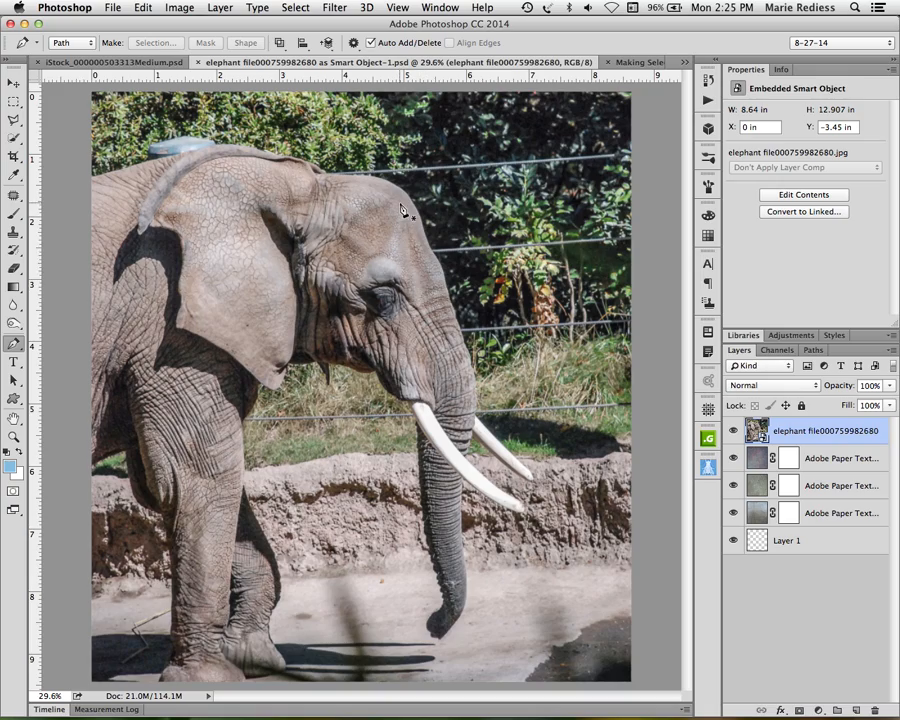
pyautogui.press('z')
pyautogui.moveTo(404, 207); pyautogui.dragTo(340, 292)
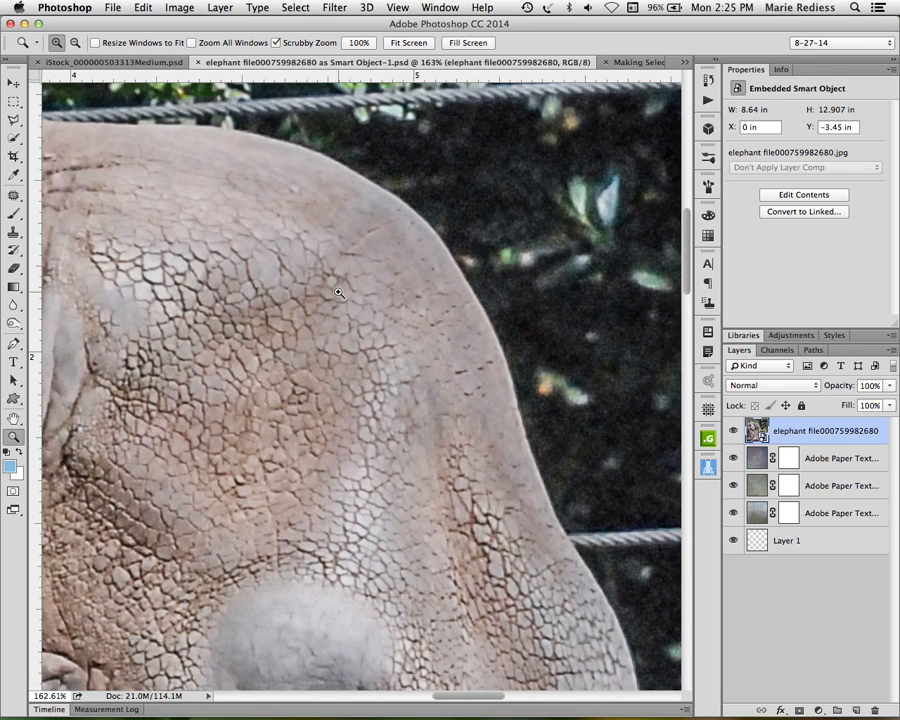
# Draw a closed four-cornered path with straight sides on the elephant's forehead using the Pen tool
pyautogui.press('p')
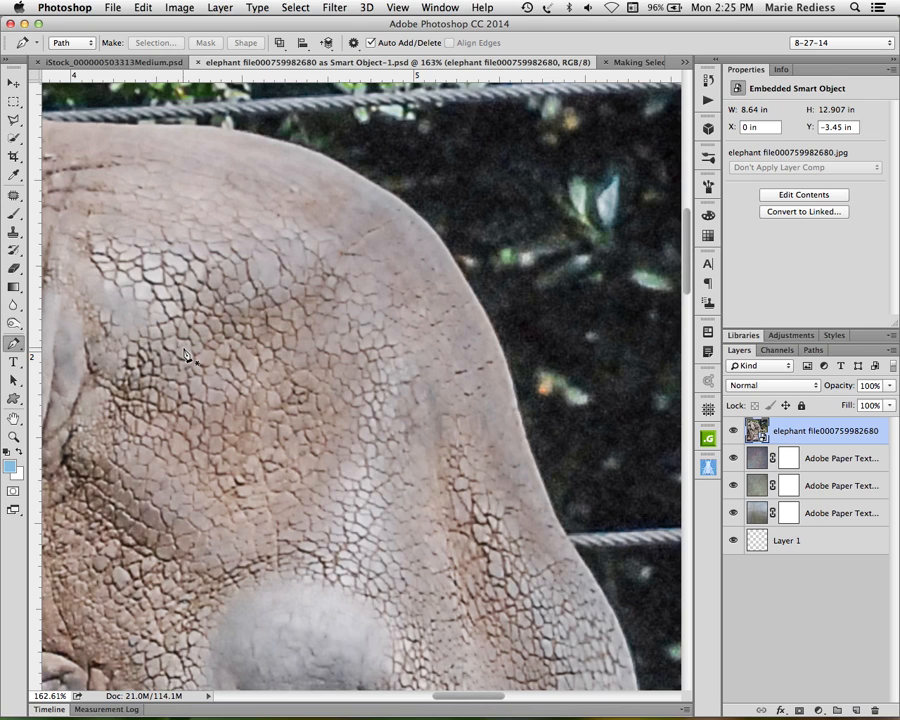
pyautogui.click(185, 352)
pyautogui.click(353, 293)
pyautogui.click(368, 455)
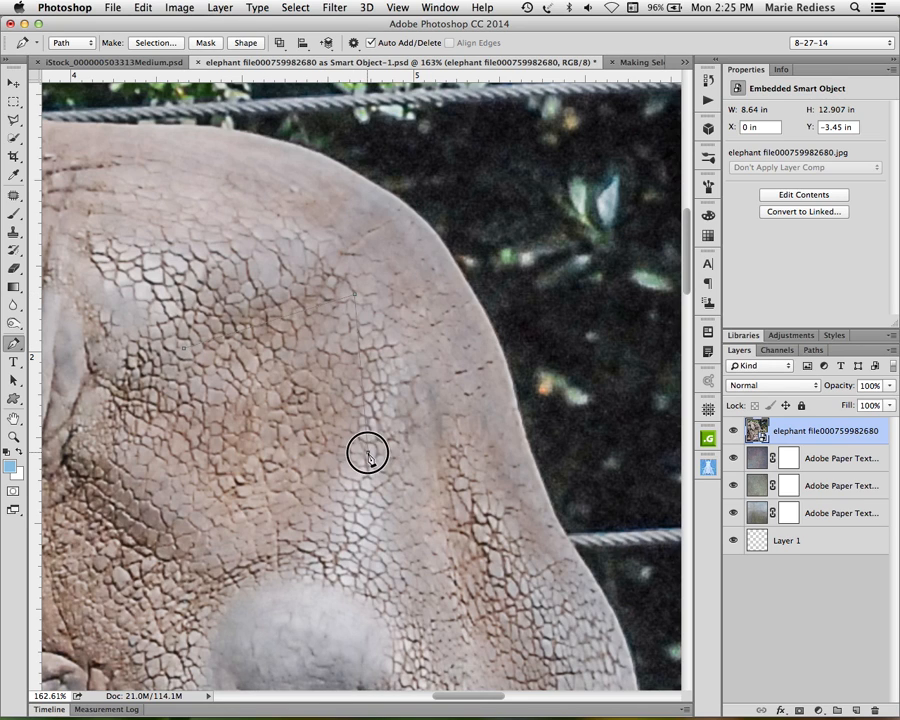
pyautogui.click(193, 456)
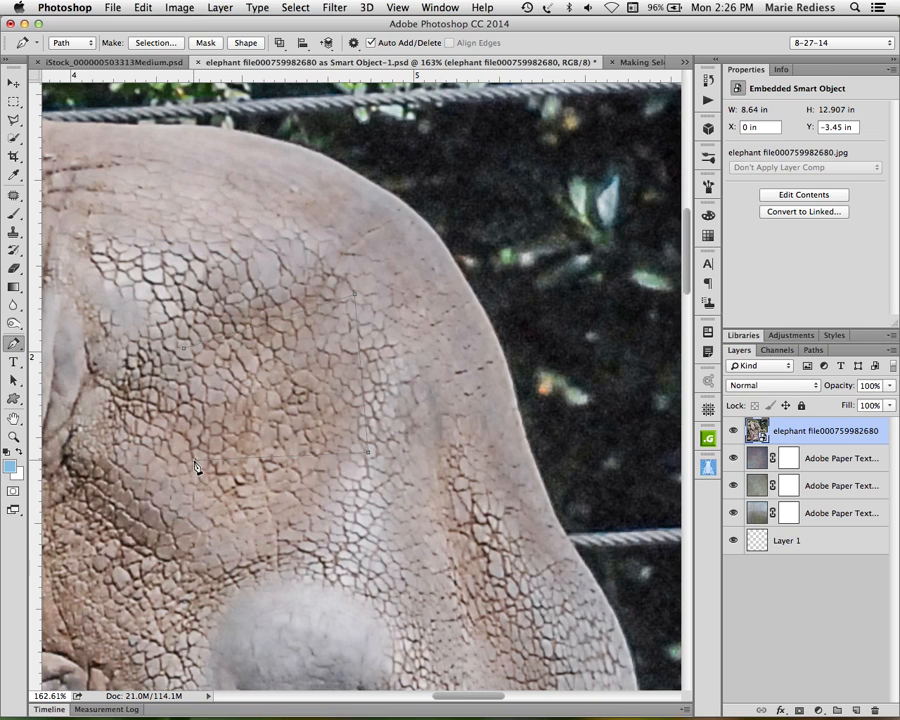
pyautogui.click(185, 349)
pyautogui.click(185, 349)
# Undo the path back to its first anchor point and turn off the Pen tool's Rubber Band option
pyautogui.press('alt+super+z')
pyautogui.press('alt+super+z')
pyautogui.press('alt+super+z')
pyautogui.click(354, 44)
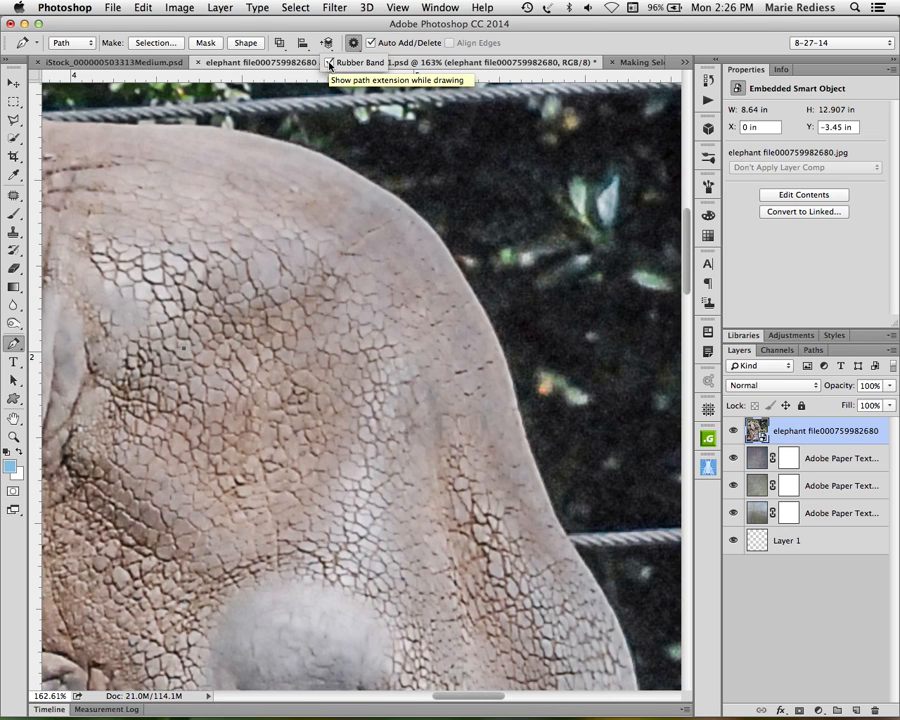
pyautogui.click(329, 63)
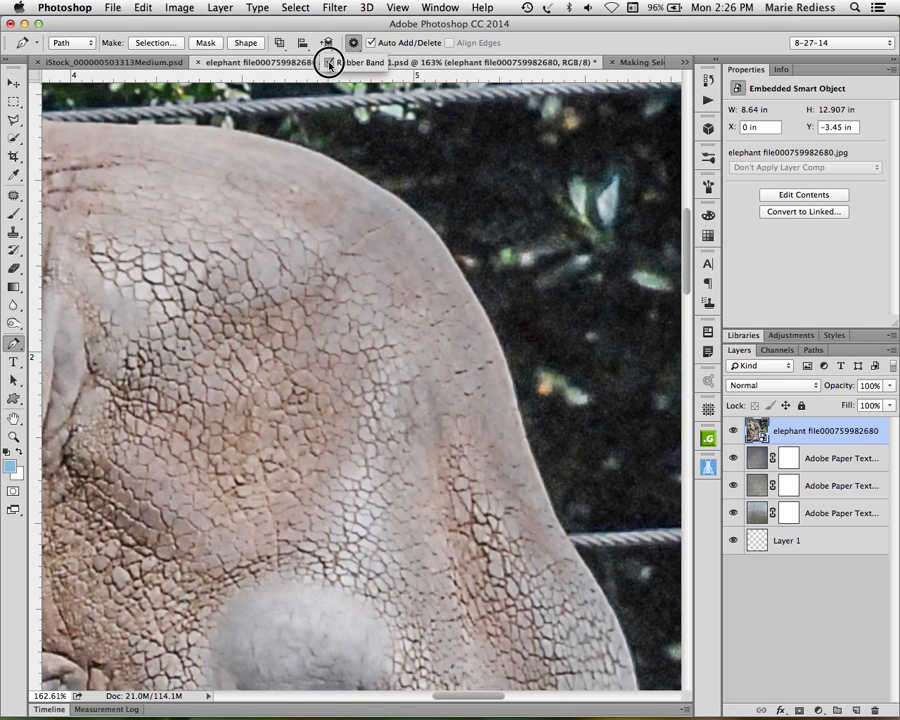
# Try placing three straight-line anchor points across the forehead without the Rubber Band preview, and undo the path
pyautogui.click(158, 146)
pyautogui.click(300, 178)
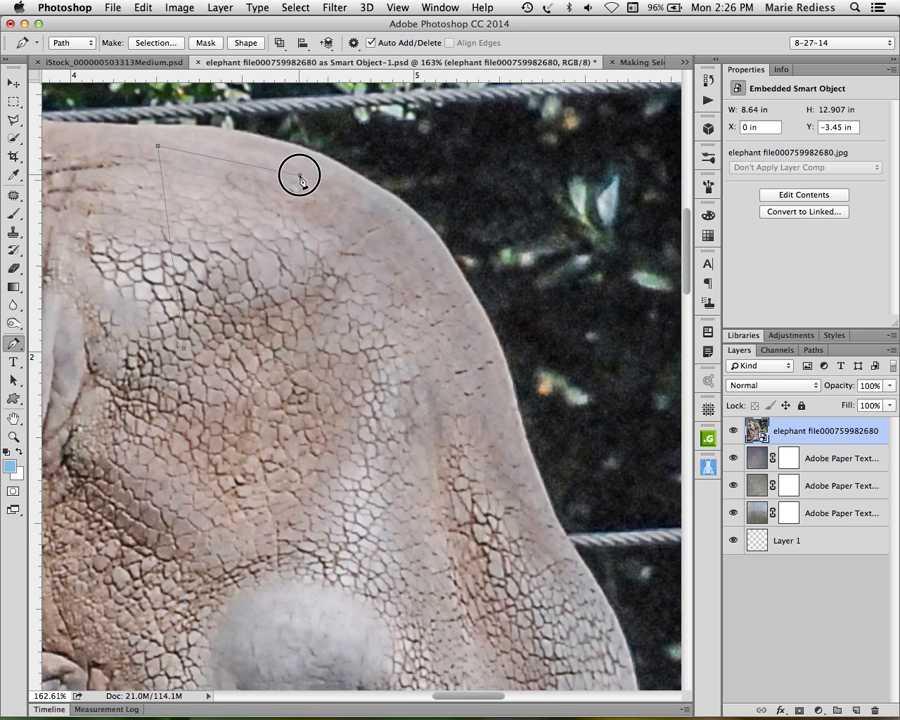
pyautogui.click(406, 277)
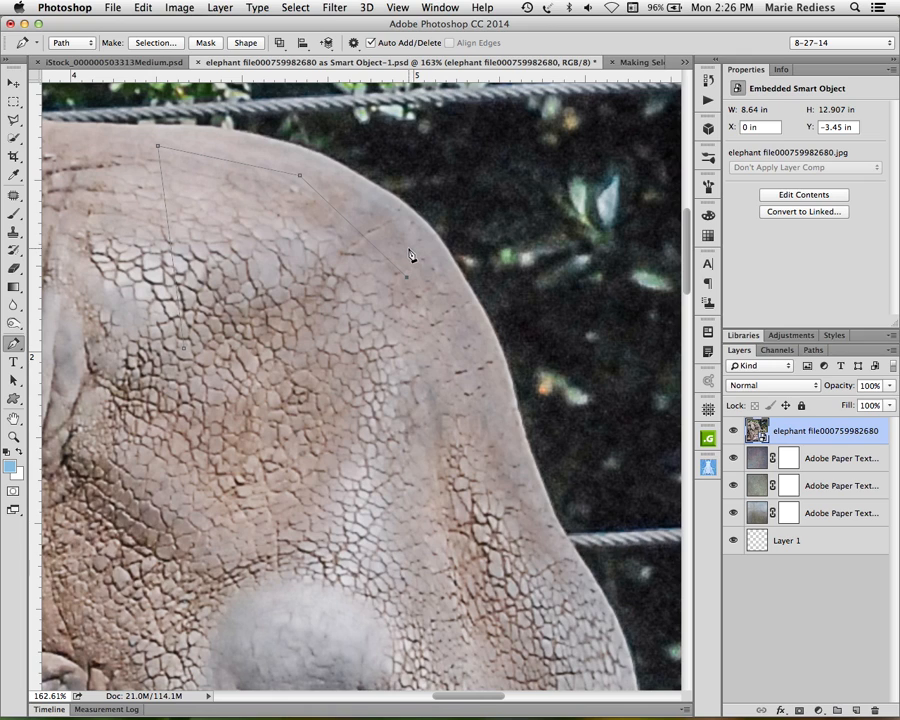
pyautogui.press('super+alt+z')
pyautogui.press('super+alt+z')
pyautogui.press('super+alt+z')
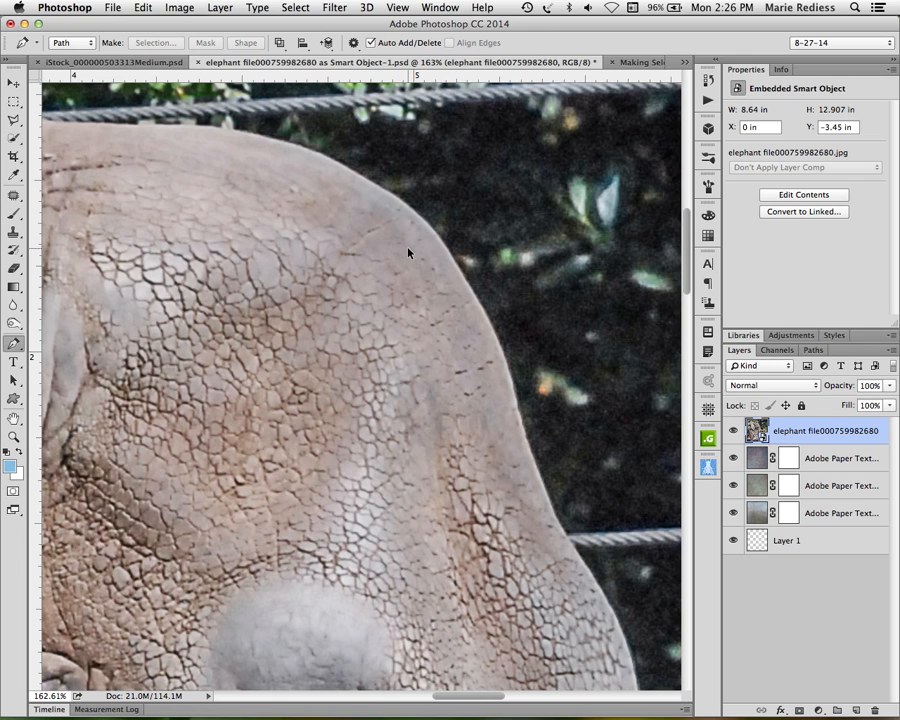
# Turn on Rubber Band and start a new path on the upper forehead, shaping its second anchor into a smooth curve
pyautogui.click(353, 45)
pyautogui.click(340, 61)
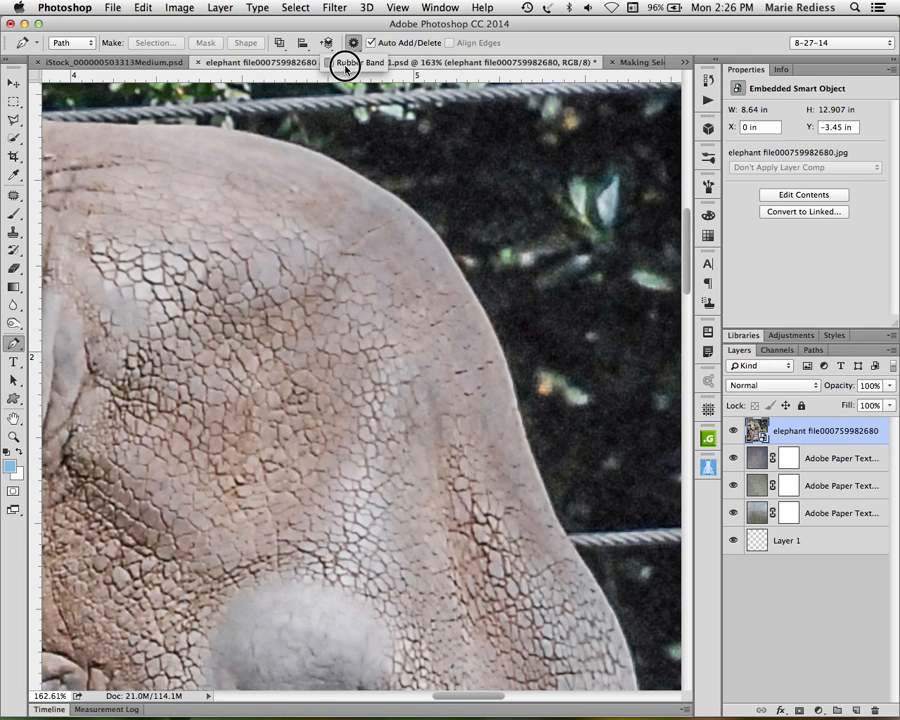
pyautogui.click(152, 186)
pyautogui.click(151, 184)
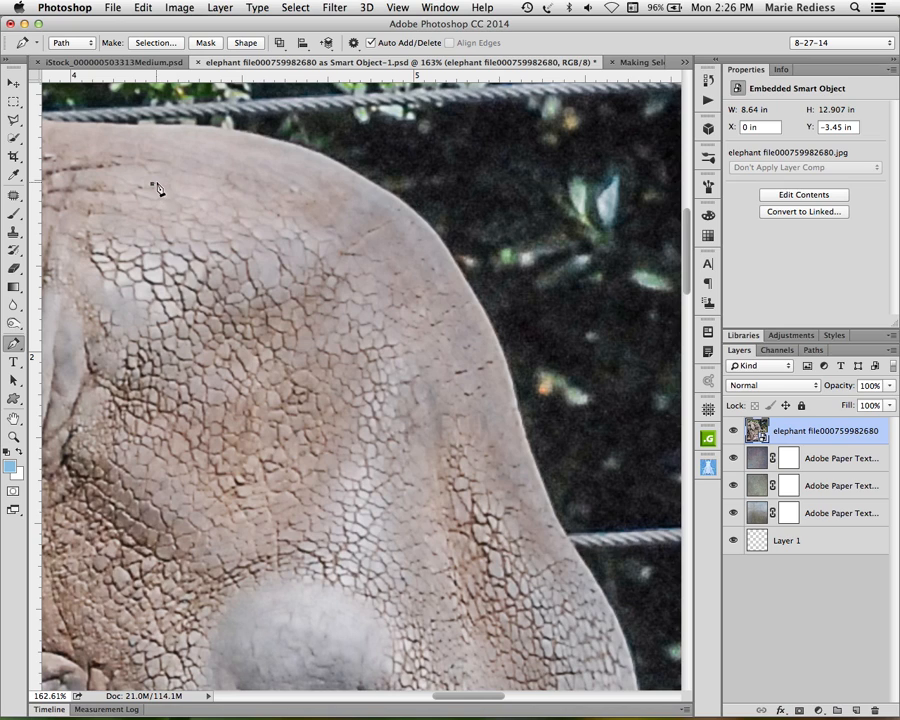
pyautogui.click(278, 178)
pyautogui.moveTo(279, 178); pyautogui.dragTo(389, 216)
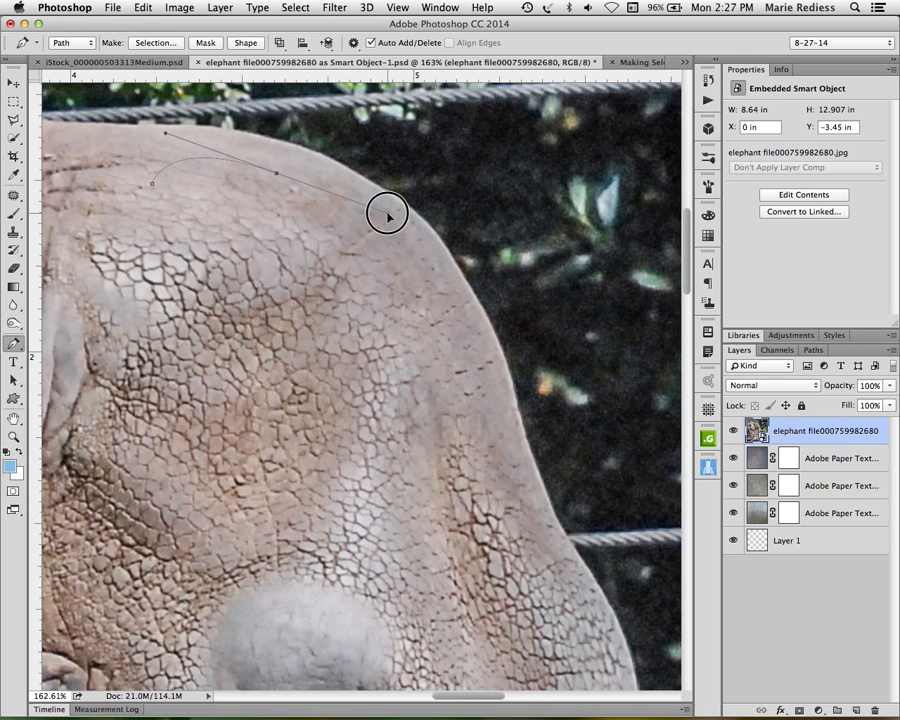
pyautogui.moveTo(389, 216); pyautogui.dragTo(355, 195)
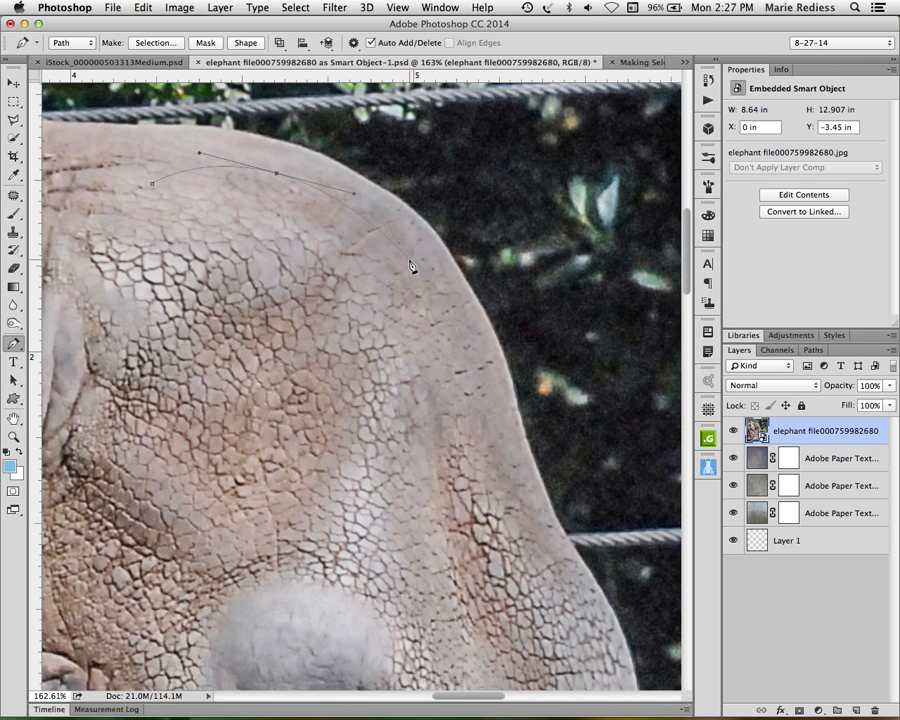
# Continue the practice path down the forehead with curved points, return with straight points, and close it at its starting anchor
pyautogui.click(410, 265)
pyautogui.moveTo(410, 265); pyautogui.dragTo(414, 334)
pyautogui.click(457, 384)
pyautogui.moveTo(457, 384); pyautogui.dragTo(468, 392)
pyautogui.moveTo(501, 512); pyautogui.dragTo(484, 543)
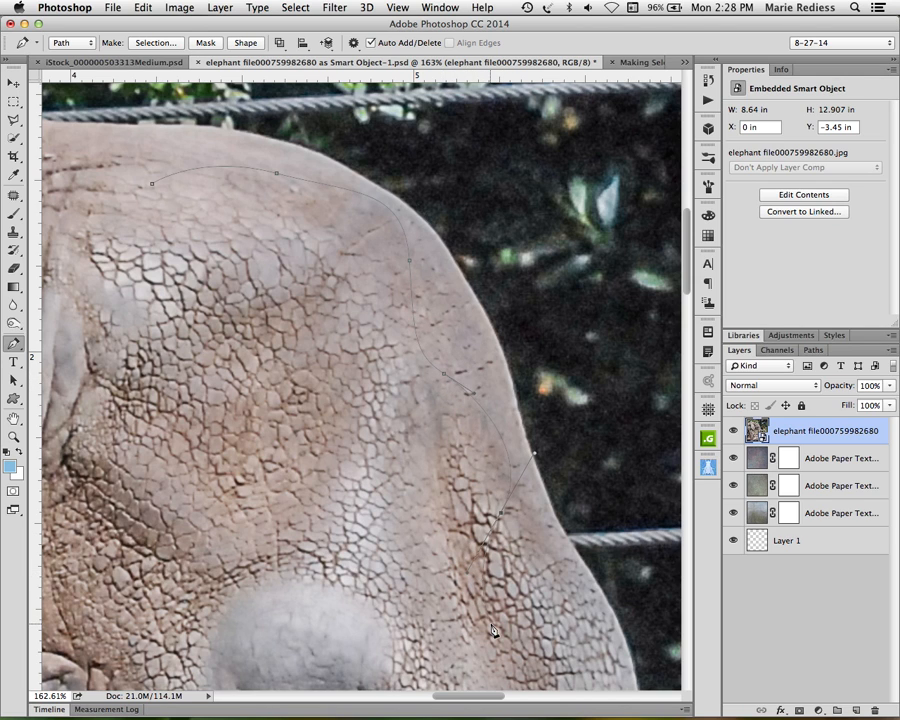
pyautogui.click(560, 583)
pyautogui.click(355, 388)
pyautogui.moveTo(224, 236); pyautogui.dragTo(171, 150)
pyautogui.click(153, 184)
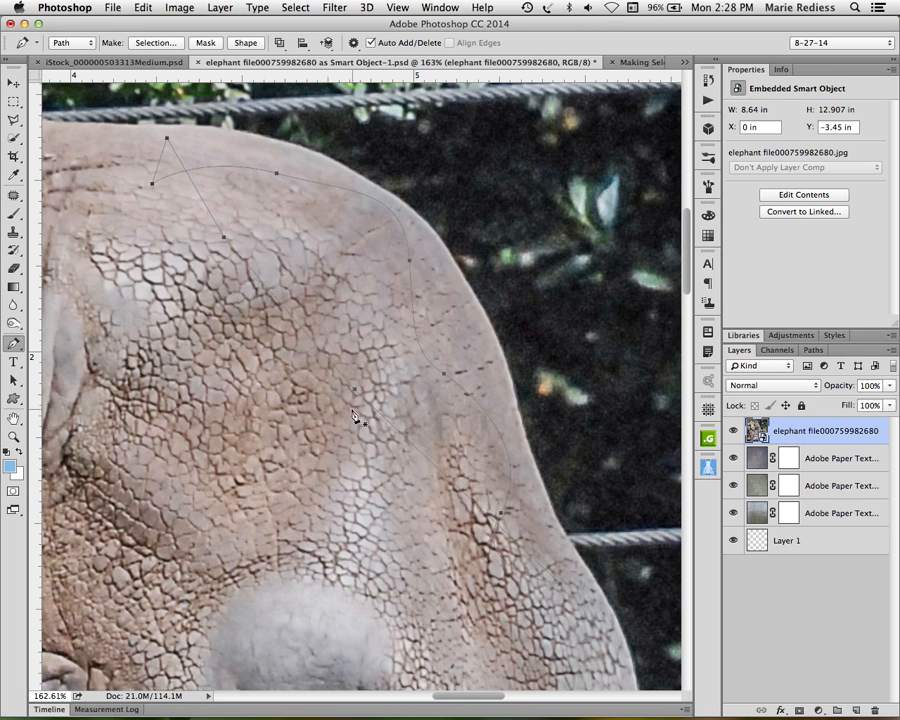
# Create a vector mask from the closed path on the elephant layer, and undo it
pyautogui.rightClick(258, 205)
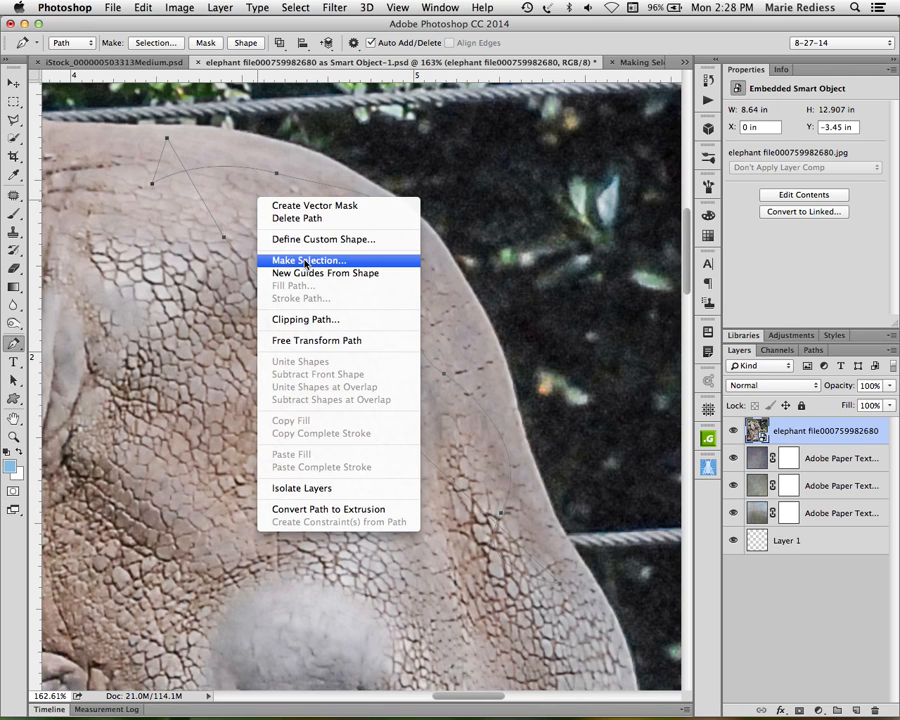
pyautogui.click(306, 206)
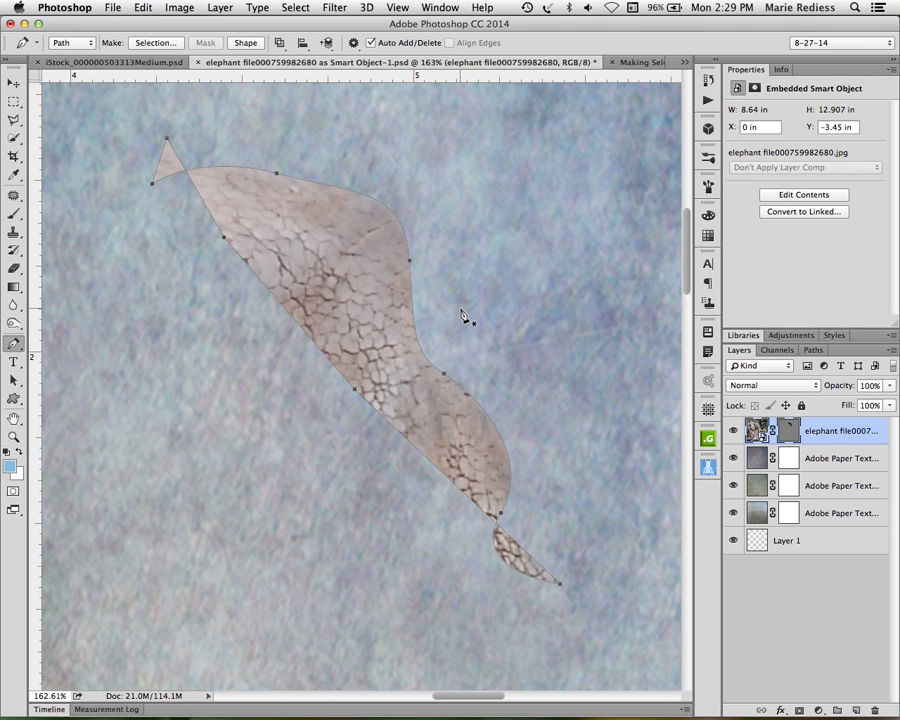
pyautogui.press('super+z')
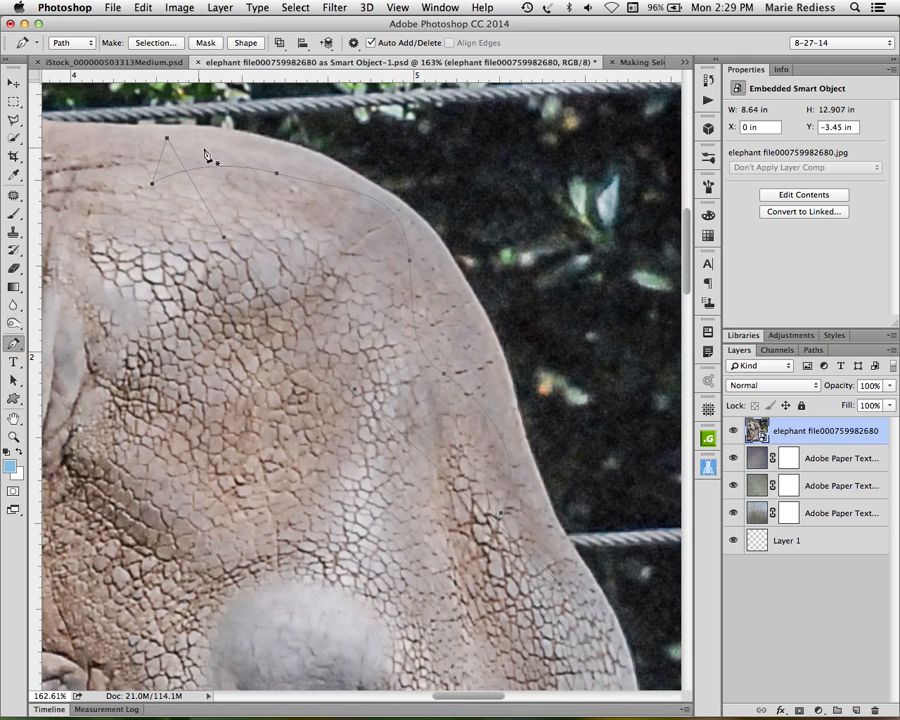
# Make a new anti-aliased selection from the closed path with a feather radius of 0 pixels
pyautogui.rightClick(307, 218)
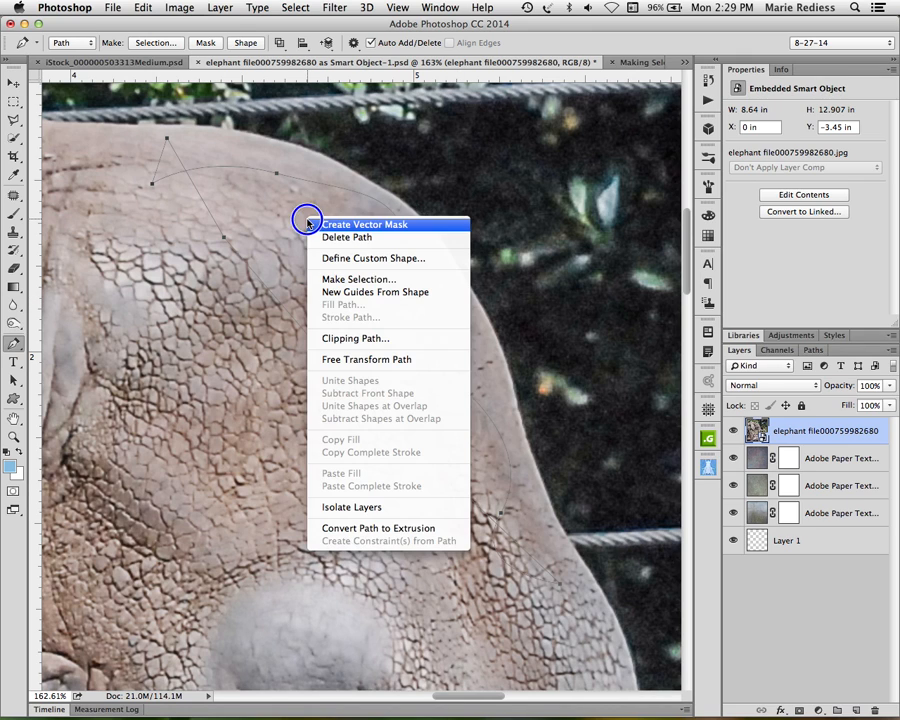
pyautogui.click(347, 279)
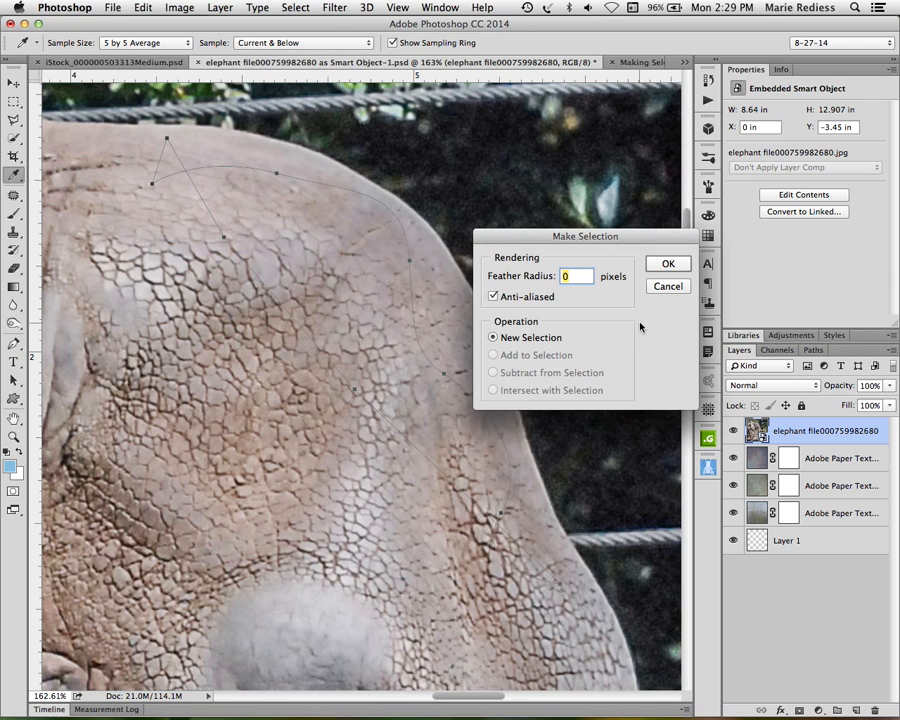
pyautogui.click(666, 265)
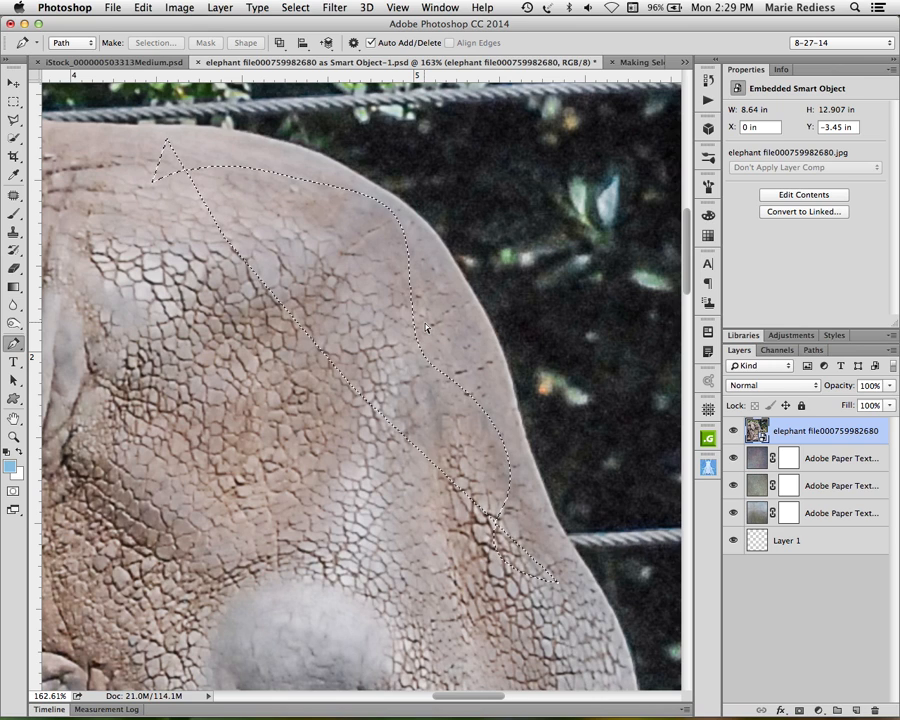
# Start a new Pen path on the forehead's outer edge and trace it with curved points down past the fence cable
pyautogui.click(377, 187)
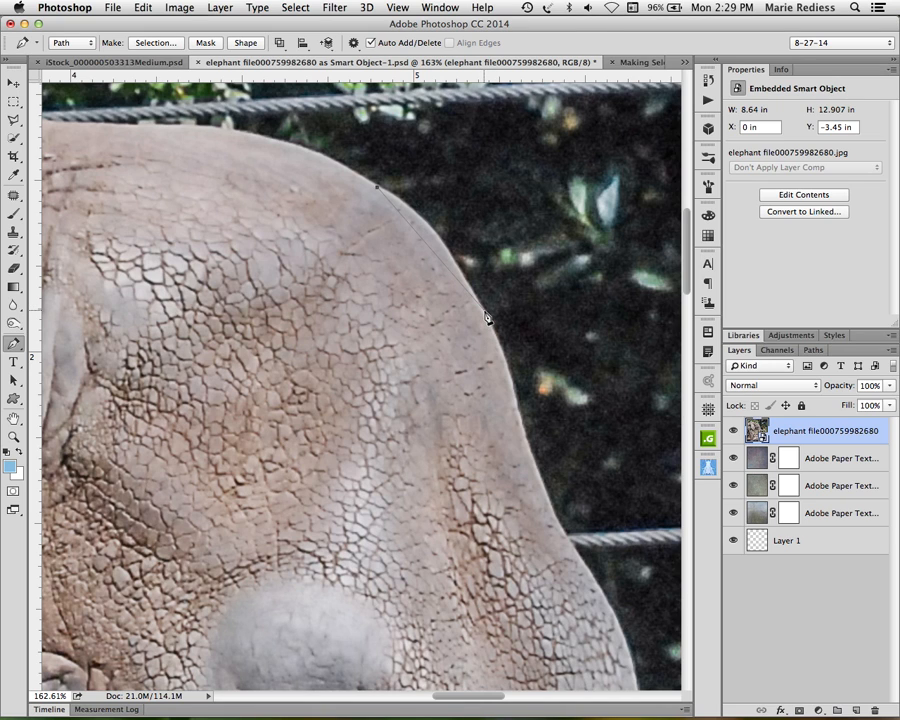
pyautogui.moveTo(486, 313); pyautogui.dragTo(540, 377)
pyautogui.press('super+z')
pyautogui.moveTo(455, 264); pyautogui.dragTo(475, 314)
pyautogui.moveTo(475, 311); pyautogui.dragTo(481, 307)
pyautogui.moveTo(518, 422); pyautogui.dragTo(523, 438)
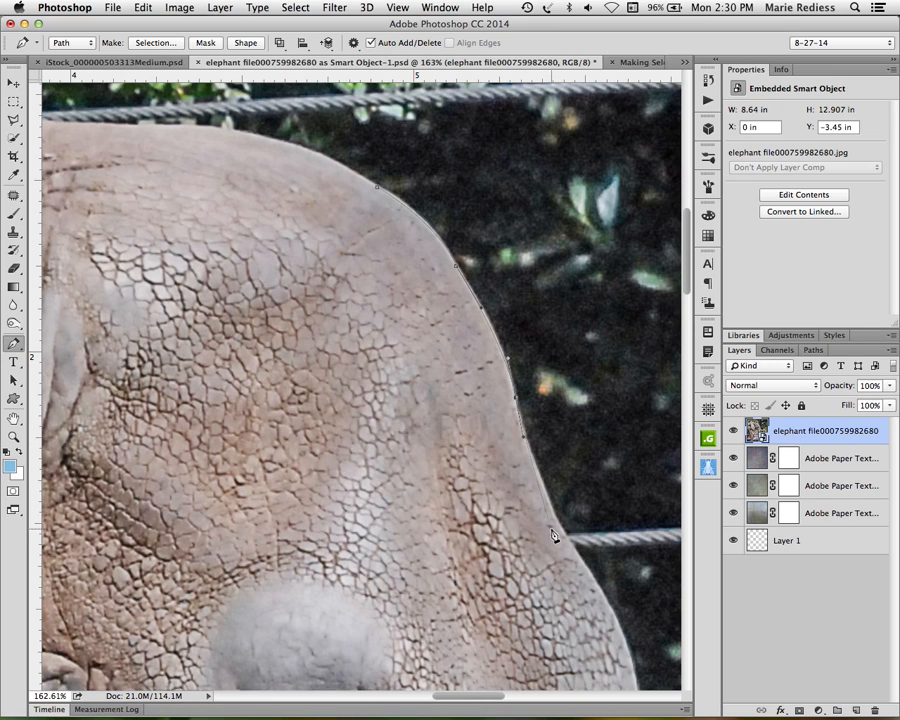
pyautogui.moveTo(589, 577); pyautogui.dragTo(494, 302)
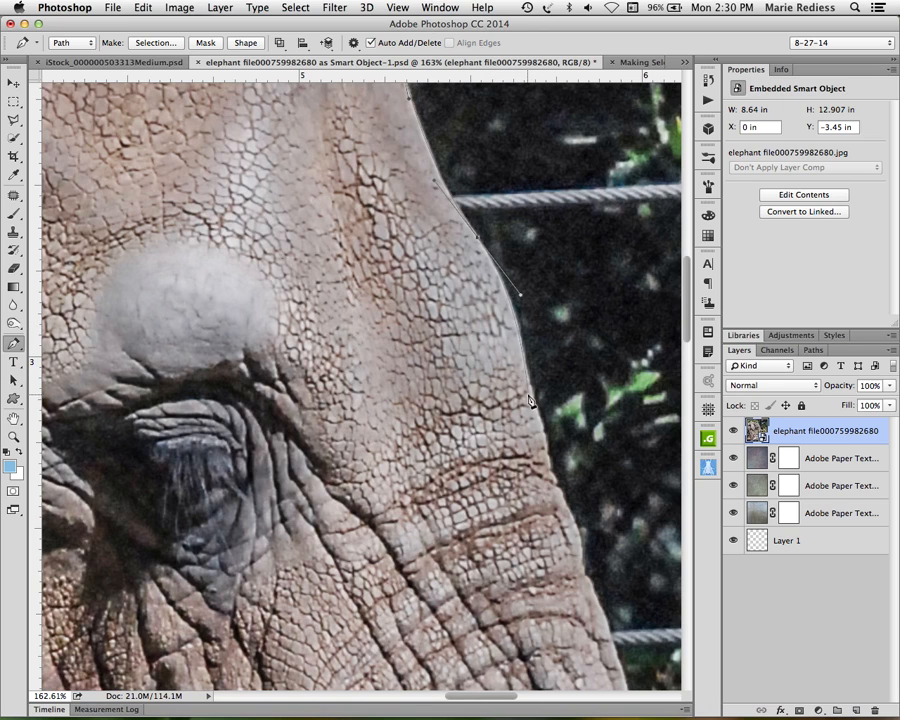
# Extend the path along the front edge of the elephant's face, from beside the eye down past the next fence cable
pyautogui.click(531, 400)
pyautogui.click(545, 426)
pyautogui.click(547, 457)
pyautogui.click(562, 493)
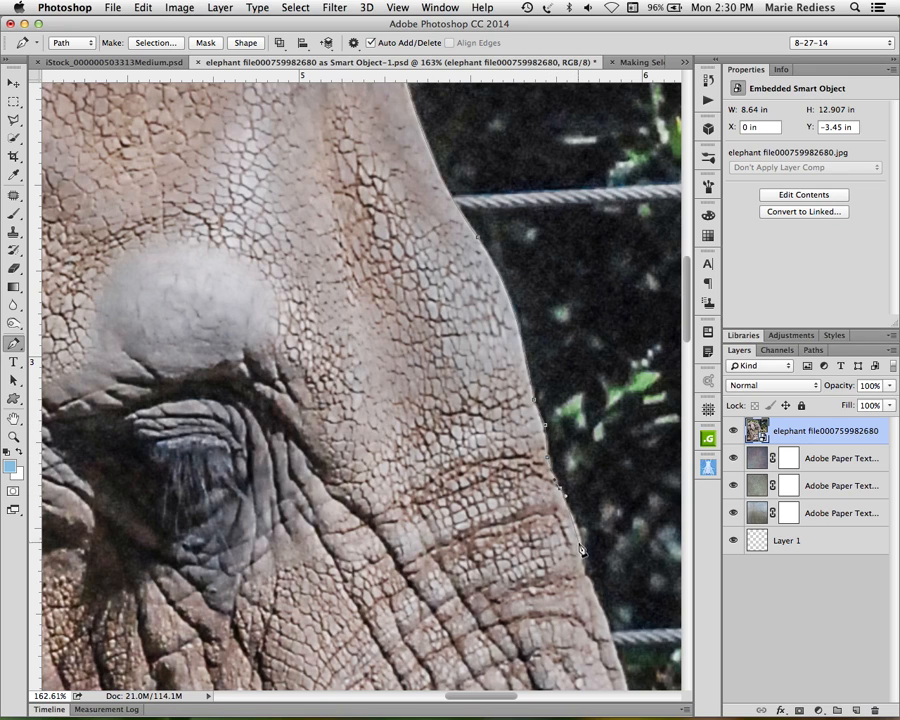
pyautogui.moveTo(583, 571); pyautogui.dragTo(616, 645)
pyautogui.moveTo(584, 576); pyautogui.dragTo(605, 613)
pyautogui.click(619, 663)
pyautogui.press('space')
pyautogui.moveTo(613, 658); pyautogui.dragTo(510, 305)
# Extend the path along the outer edge of the upper trunk down to where the far tusk emerges
pyautogui.moveTo(524, 349); pyautogui.dragTo(537, 374)
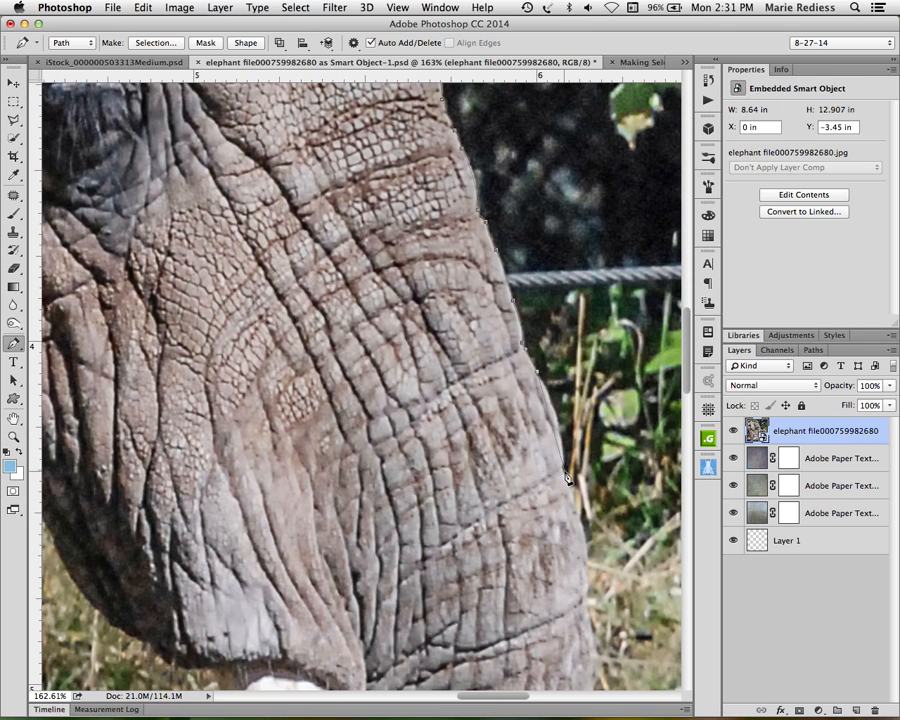
pyautogui.moveTo(562, 464)
pyautogui.mouseDown()
pyautogui.moveTo(558, 512)
pyautogui.moveTo(562, 468)
pyautogui.mouseUp()
pyautogui.click(562, 475)
pyautogui.moveTo(573, 506); pyautogui.dragTo(578, 518)
pyautogui.moveTo(587, 601); pyautogui.dragTo(608, 473)
pyautogui.click(588, 604)
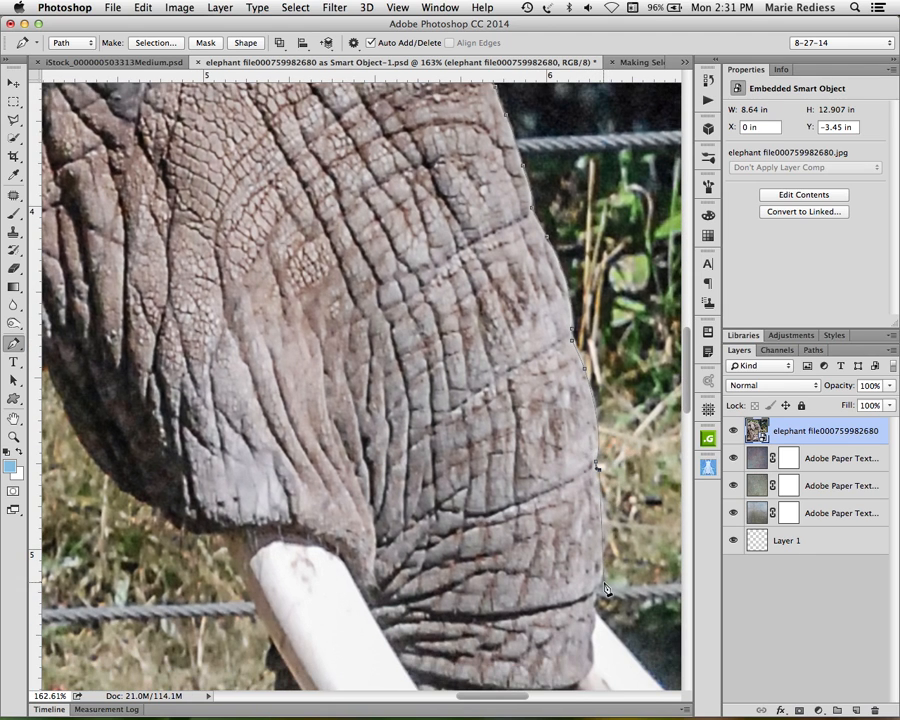
pyautogui.moveTo(594, 589); pyautogui.dragTo(598, 596)
# Trace the wrinkled trunk edge past the far tusk with short straight and curved path segments
pyautogui.moveTo(594, 644); pyautogui.dragTo(590, 540)
pyautogui.click(587, 540)
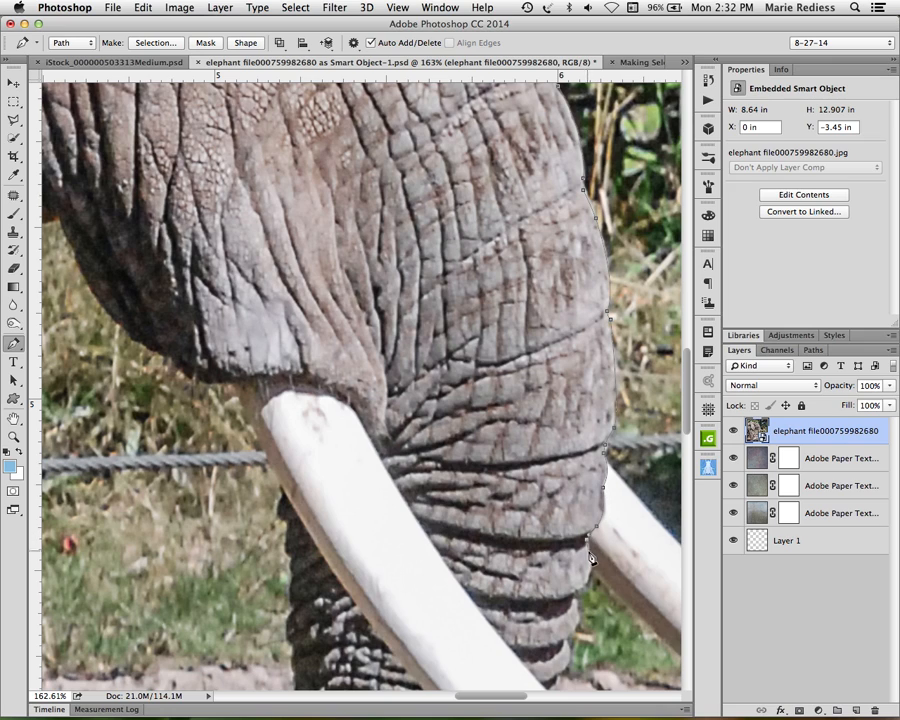
pyautogui.click(583, 571)
pyautogui.click(585, 573)
pyautogui.moveTo(583, 568); pyautogui.dragTo(570, 601)
pyautogui.moveTo(552, 643)
pyautogui.mouseDown()
pyautogui.moveTo(542, 643)
pyautogui.moveTo(547, 652)
pyautogui.mouseUp()
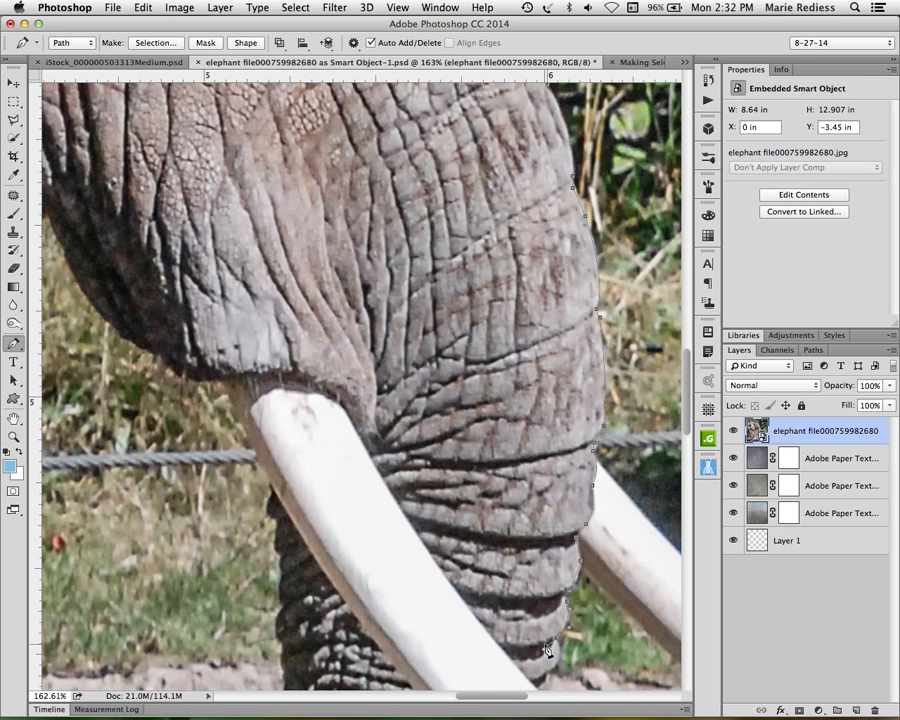
# Close the traced path at its starting anchor on the forehead and delete the path
pyautogui.moveTo(364, 183); pyautogui.dragTo(503, 549)
pyautogui.moveTo(458, 253); pyautogui.dragTo(497, 403)
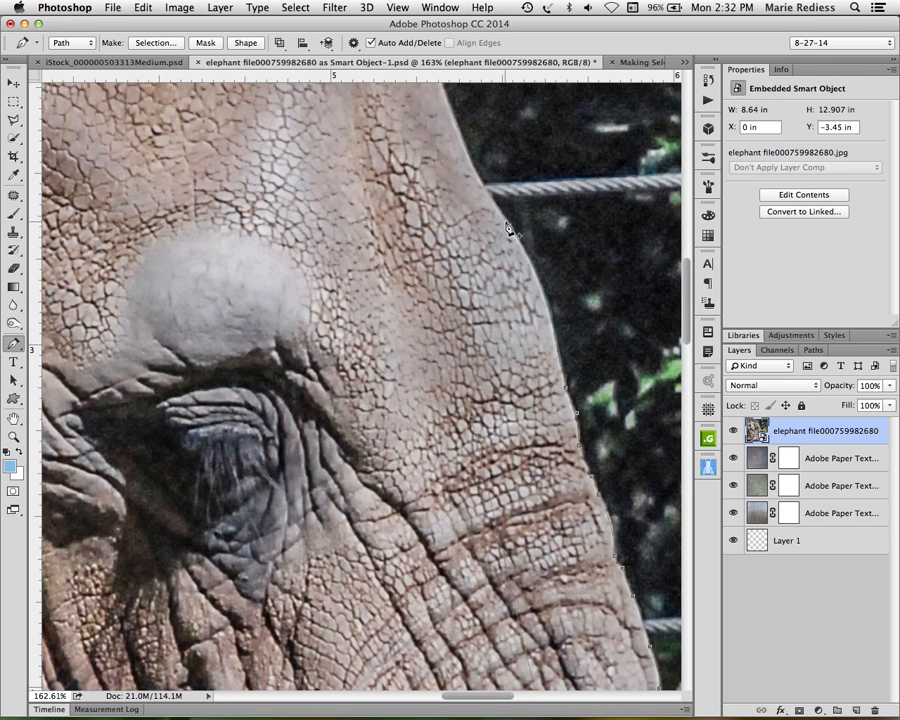
pyautogui.moveTo(455, 213); pyautogui.dragTo(506, 484)
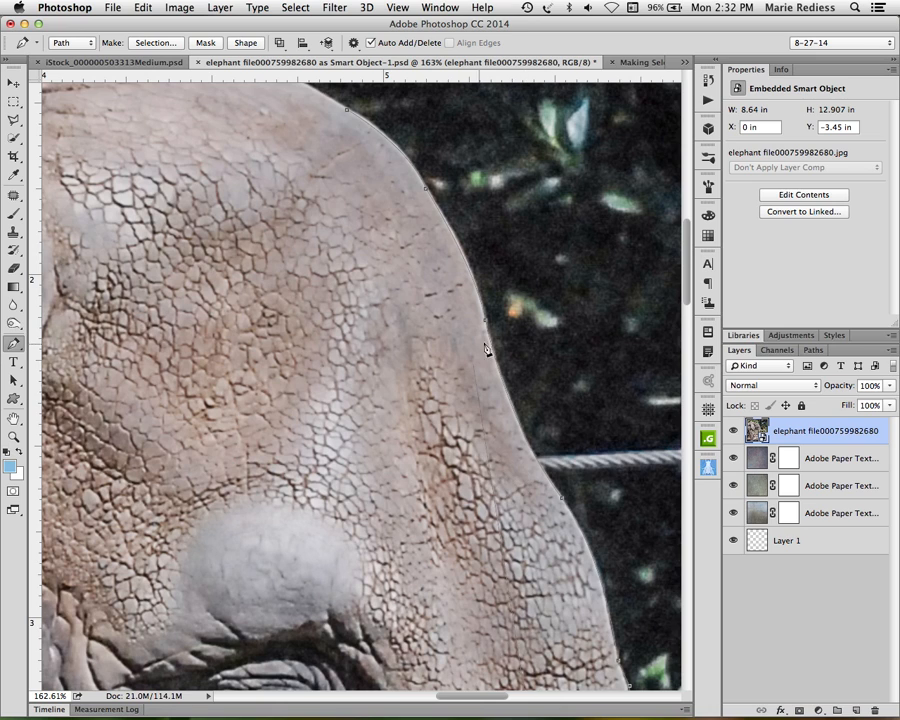
pyautogui.click(347, 114)
pyautogui.rightClick(473, 379)
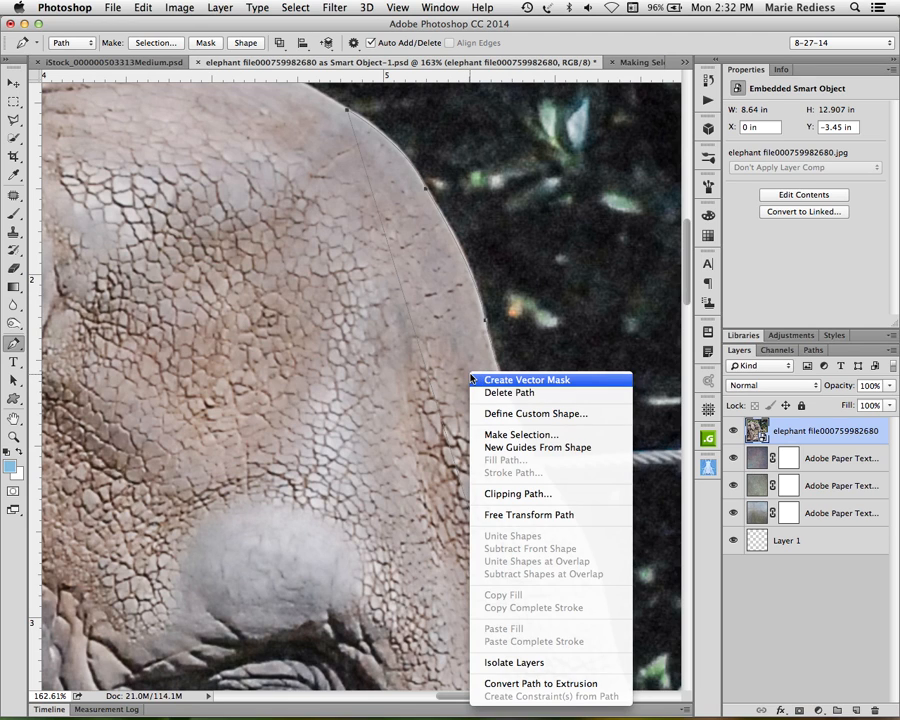
pyautogui.click(502, 393)
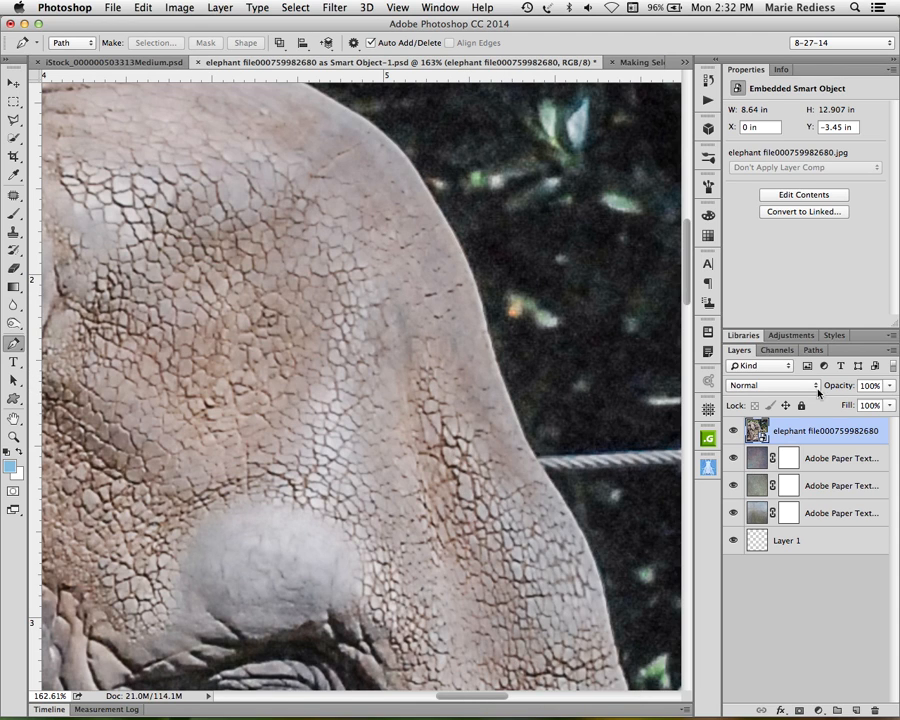
# Activate the saved path "pen path for elephant" and select its anchor points with the Path Selection tool
pyautogui.click(814, 350)
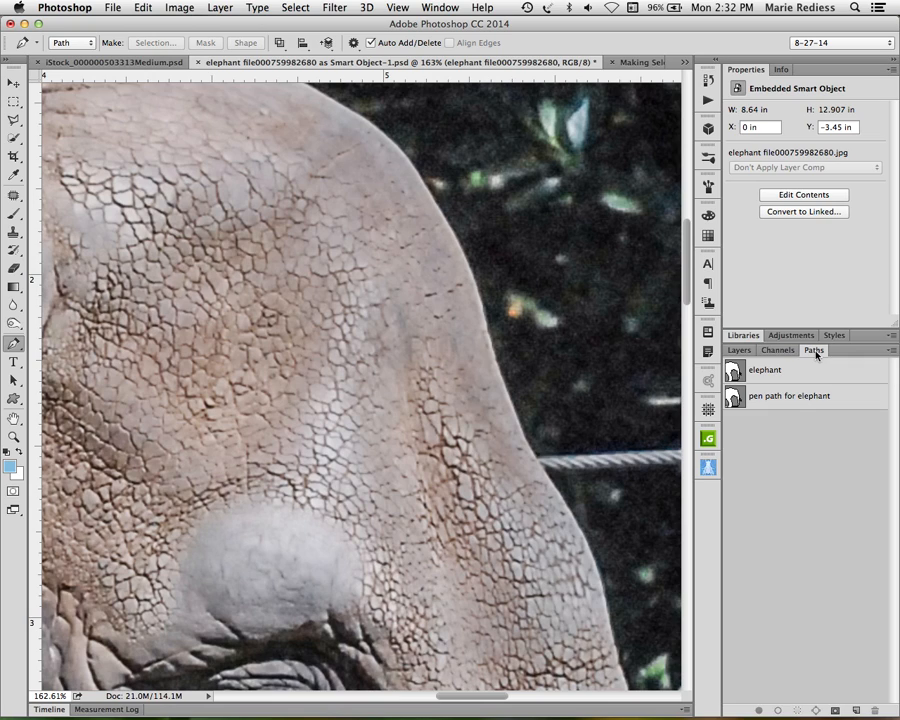
pyautogui.click(796, 398)
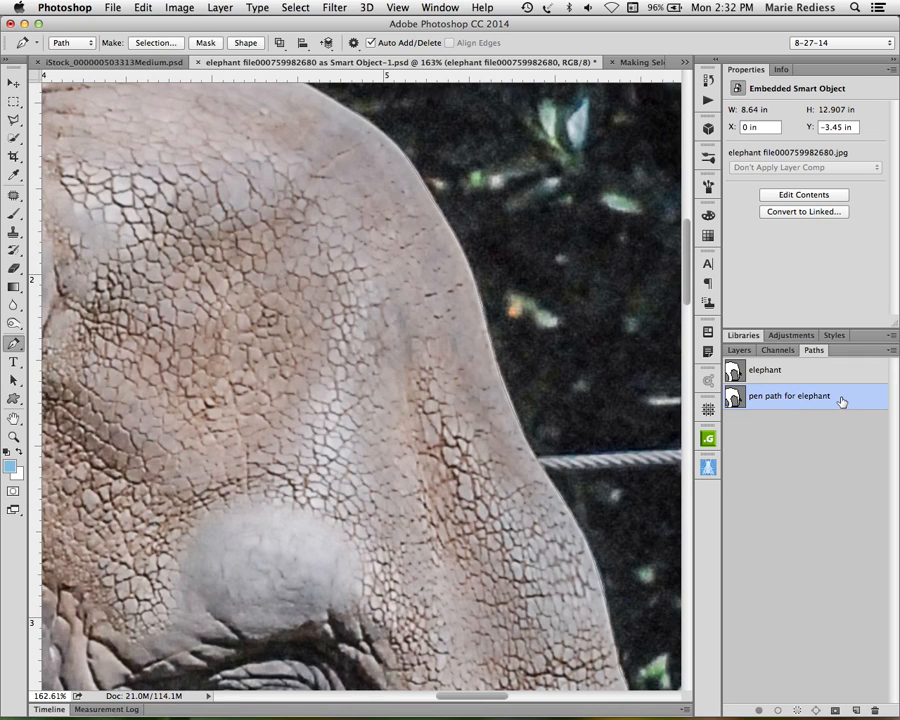
pyautogui.press('super+0')
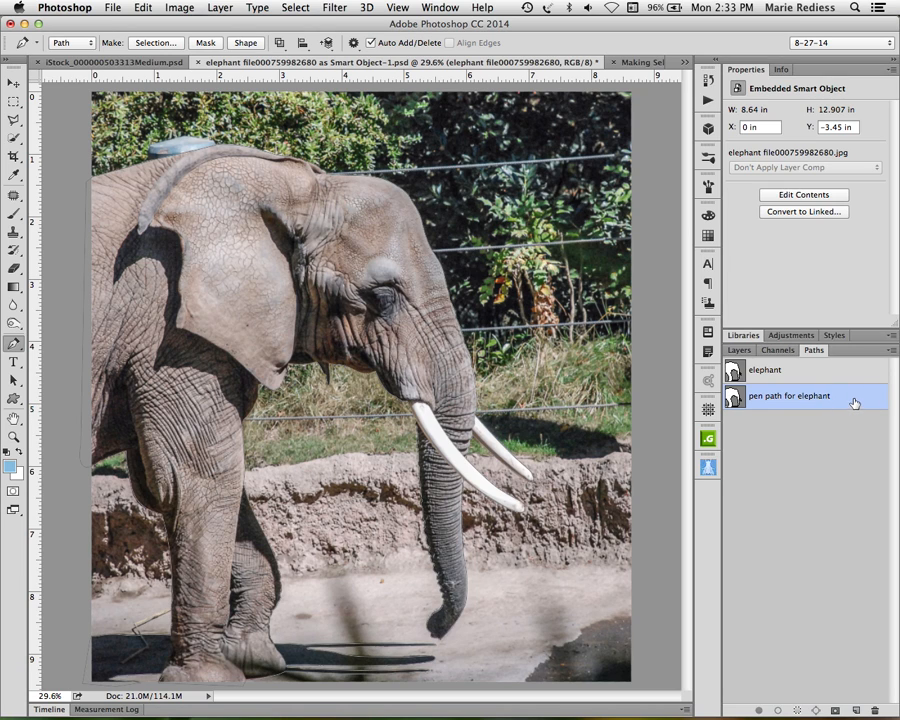
pyautogui.click(739, 350)
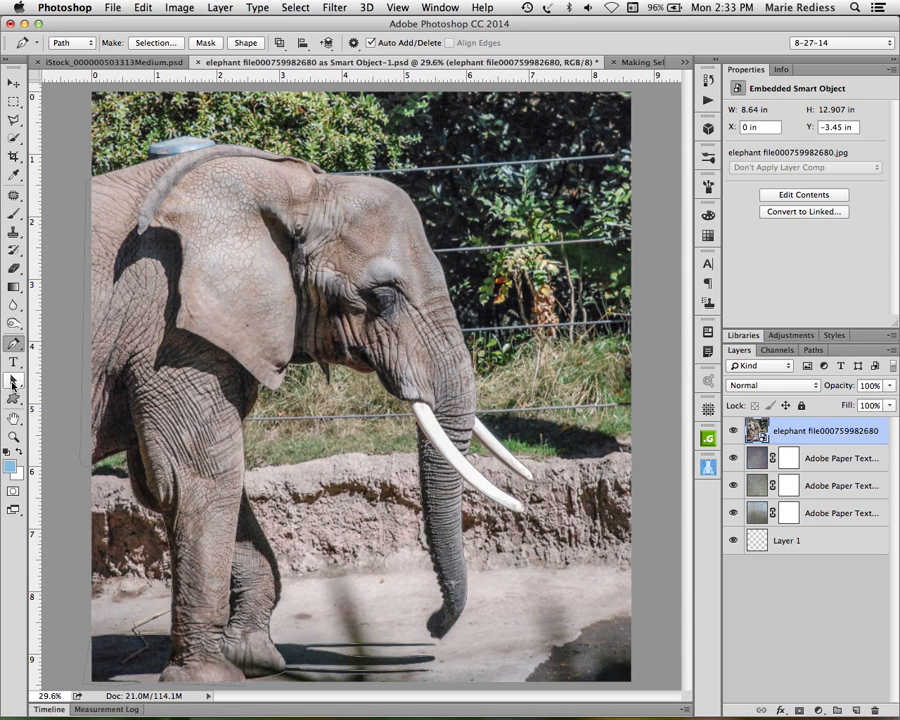
pyautogui.click(13, 381)
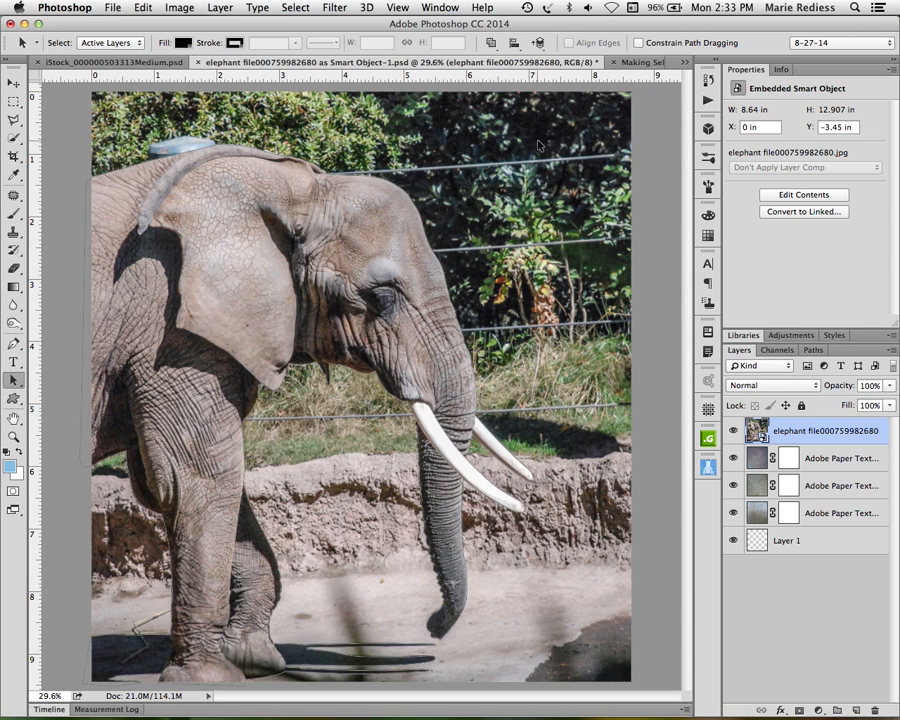
pyautogui.press('super+Return')
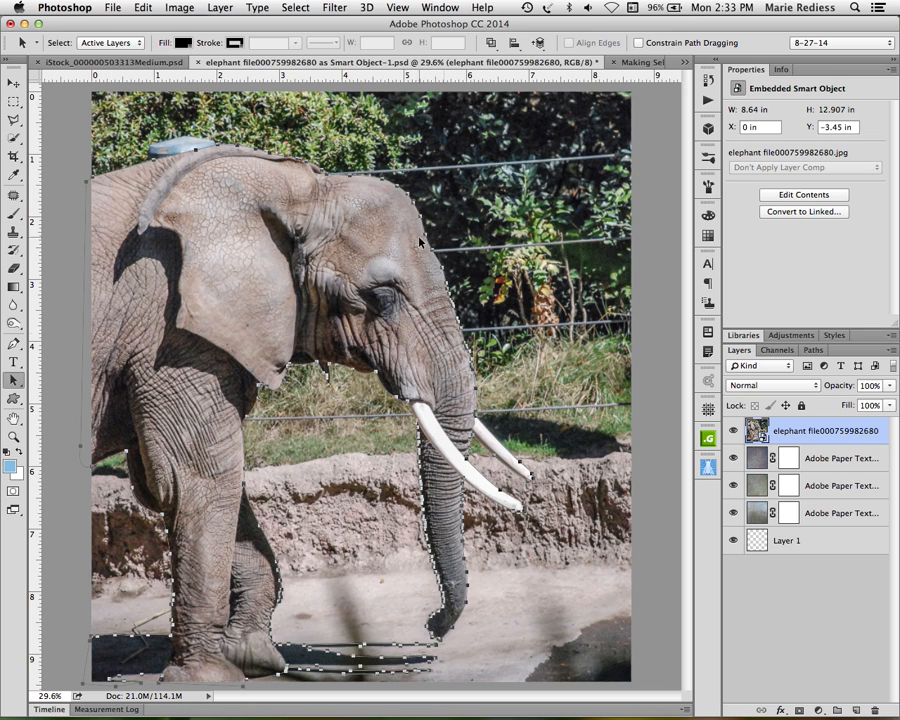
# Make a new anti-aliased selection from the elephant path with a feather radius of 0 pixels
pyautogui.rightClick(347, 231)
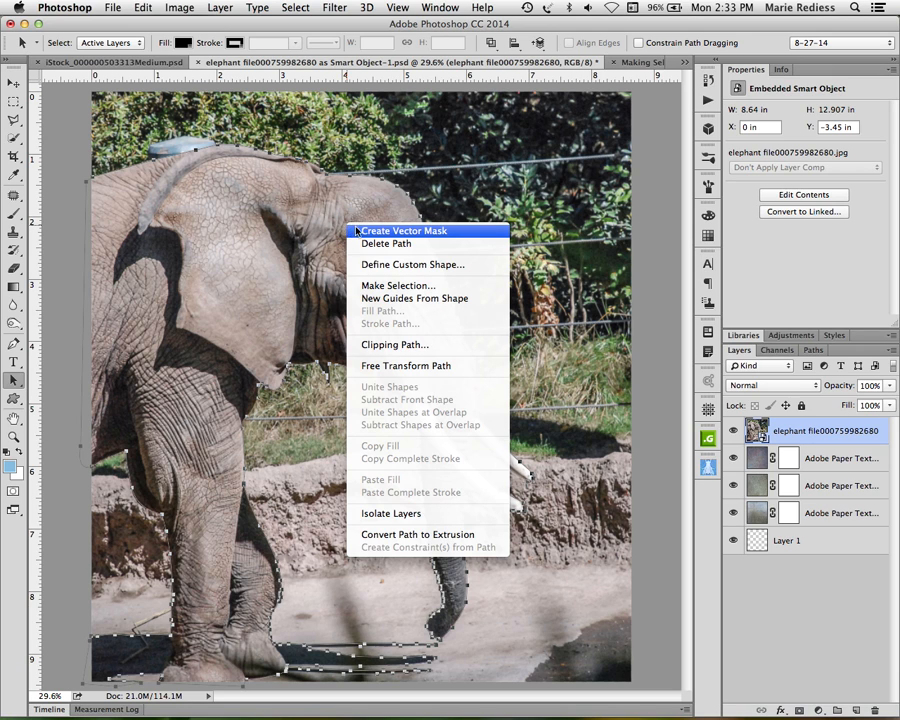
pyautogui.click(398, 286)
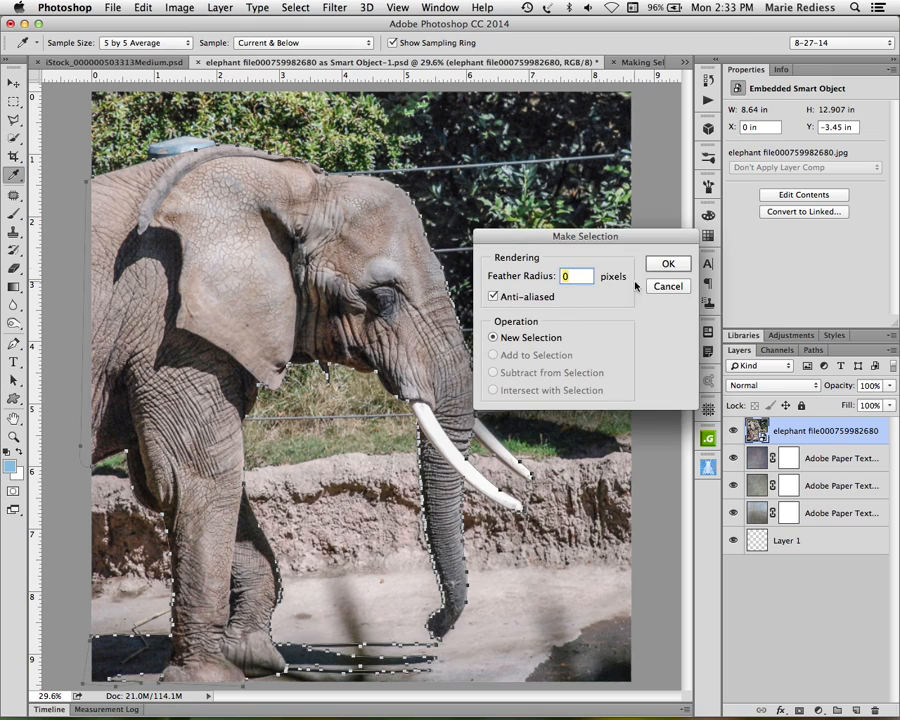
pyautogui.click(666, 264)
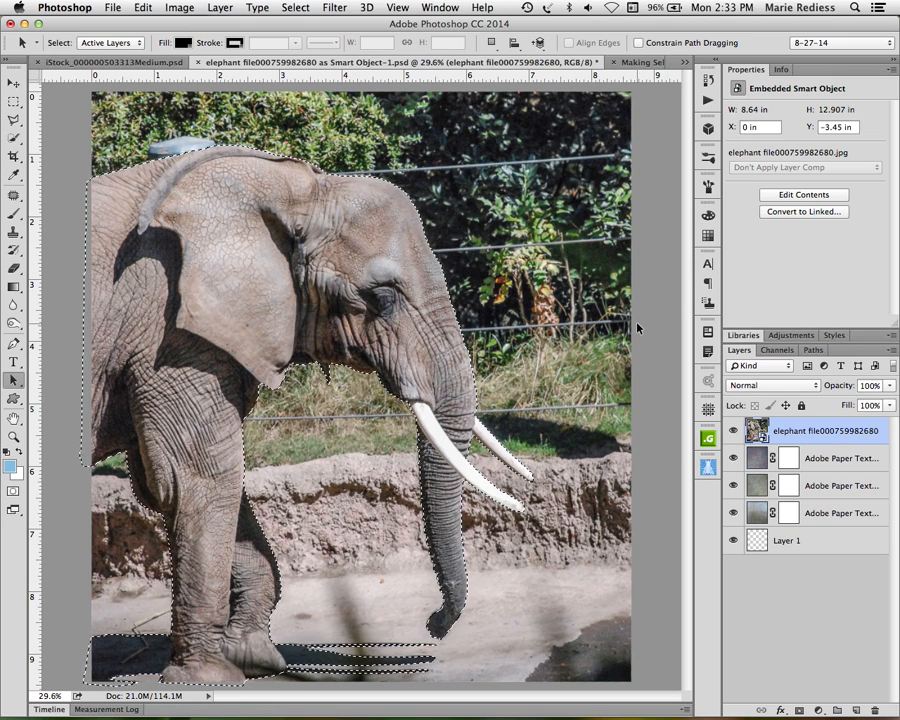
# Show the elephant selection as a Quick Mask and choose the Brush tool for its edge behind the front leg
pyautogui.press('q')
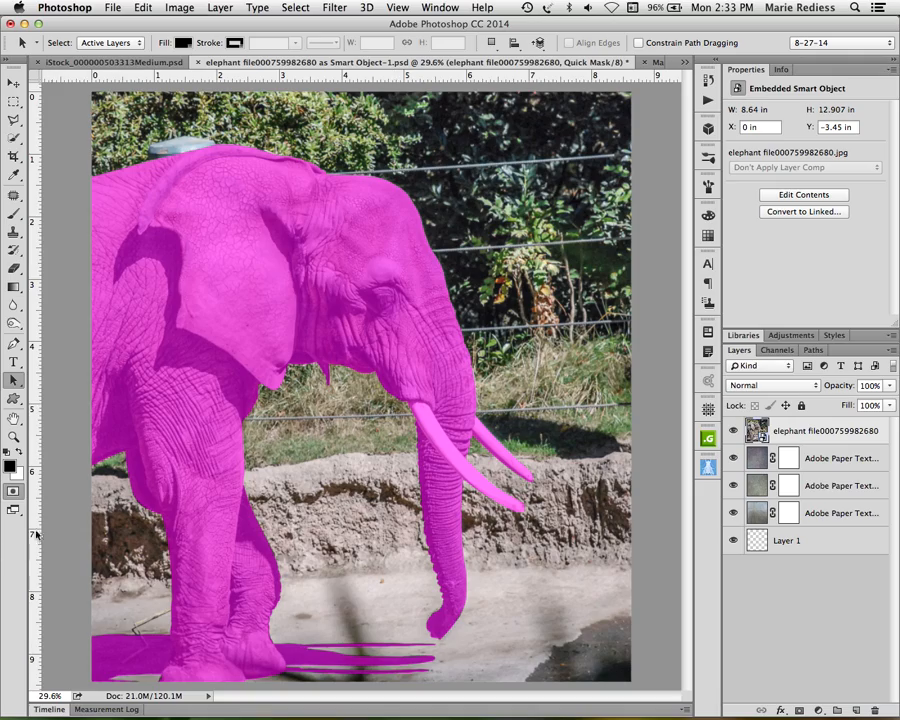
pyautogui.press('z')
pyautogui.moveTo(140, 492); pyautogui.dragTo(458, 370)
pyautogui.press('space')
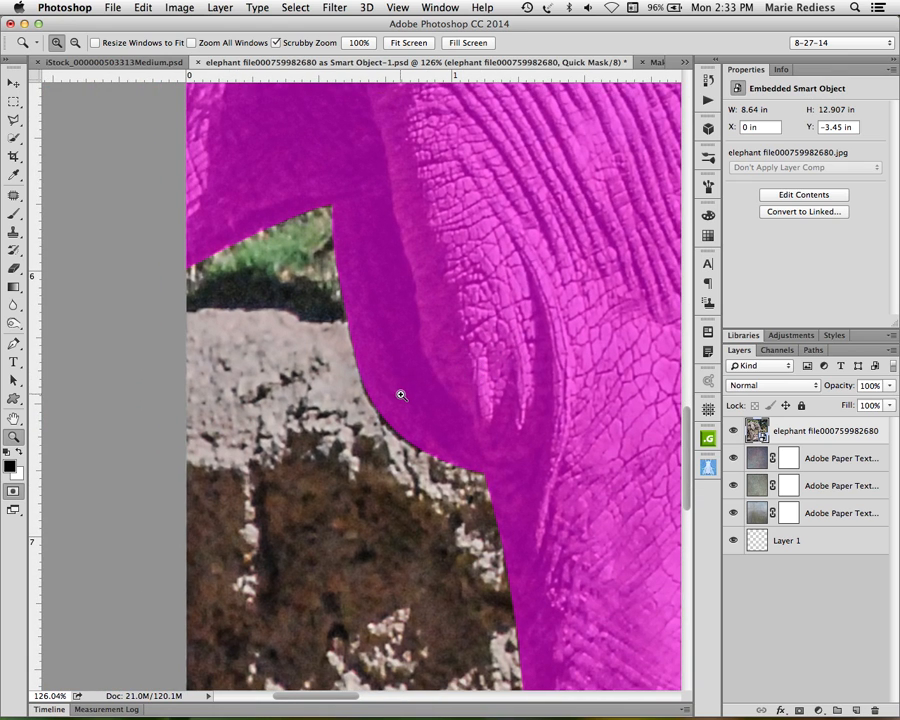
pyautogui.press('b')
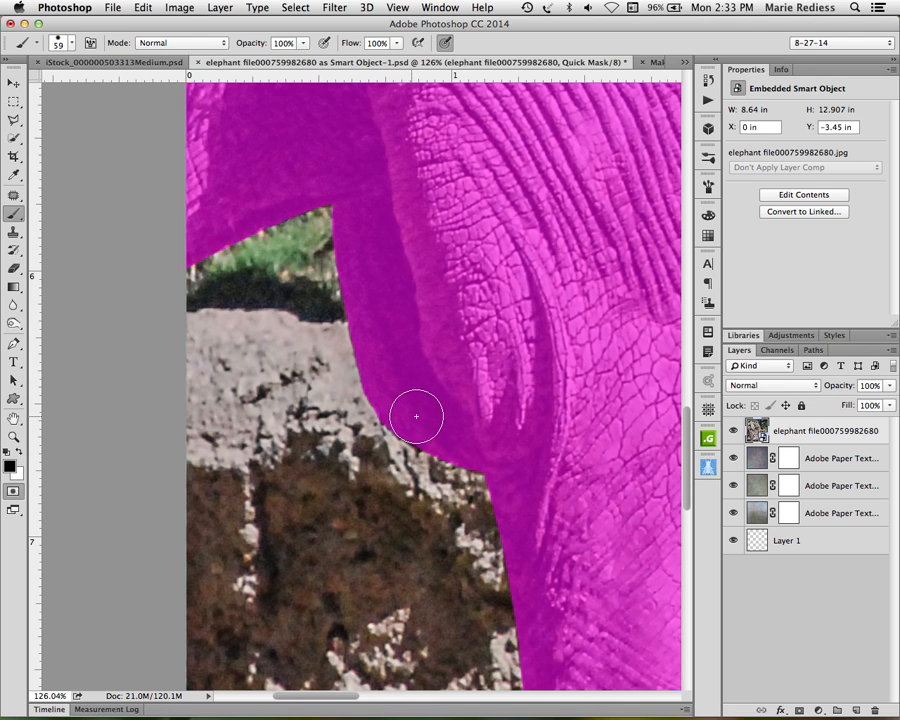
# Examine the Quick Mask edge down the front legs, around the feet and along the ground shadow
pyautogui.moveTo(596, 544); pyautogui.dragTo(388, 185)
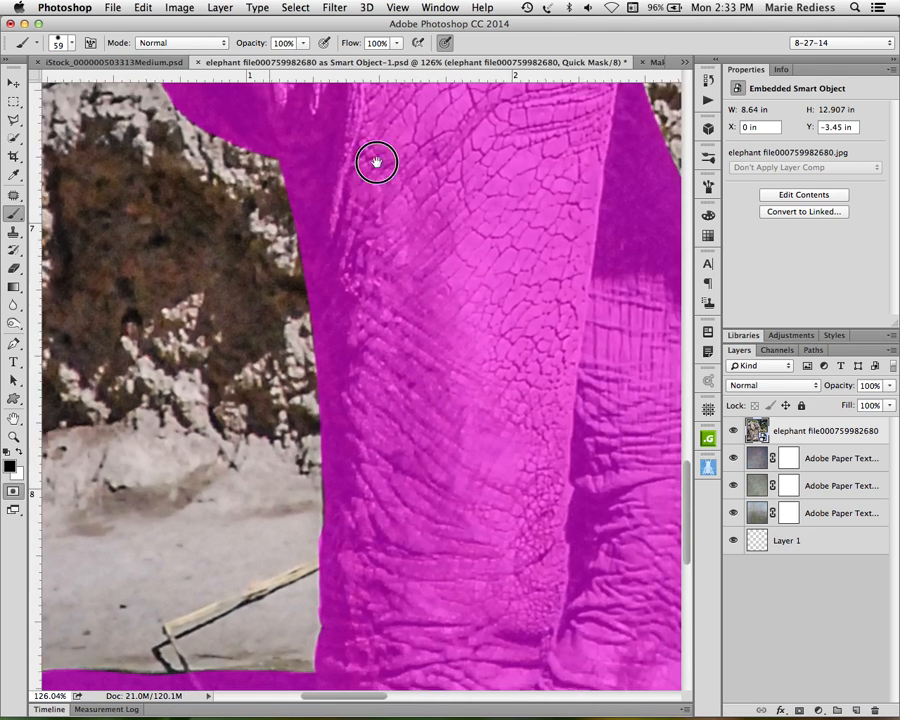
pyautogui.scroll(-3, 380, 255)
pyautogui.hscroll(-2, 380, 285)
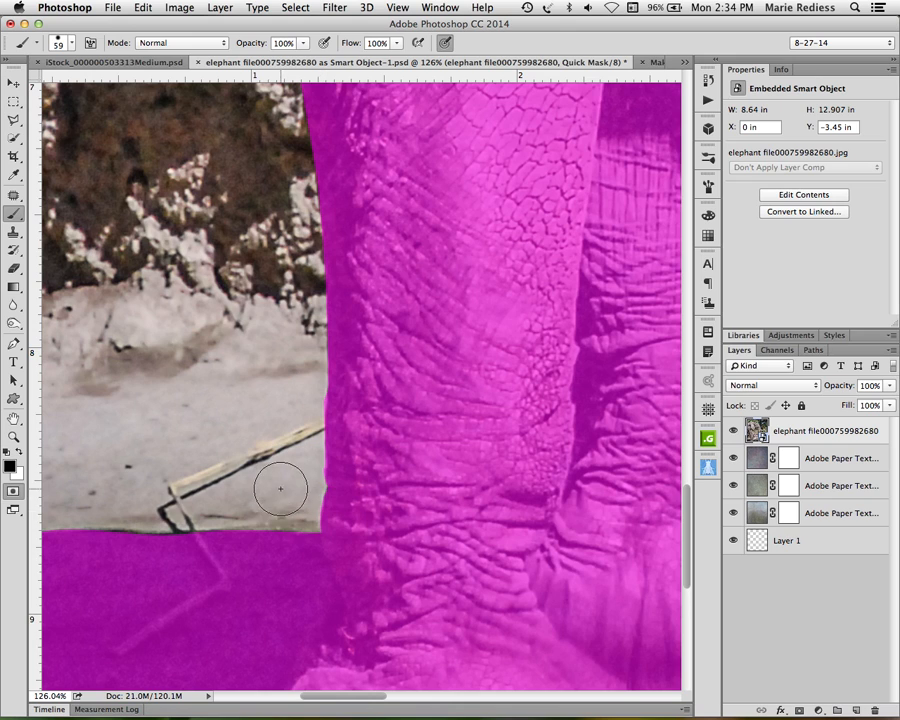
pyautogui.press('x')
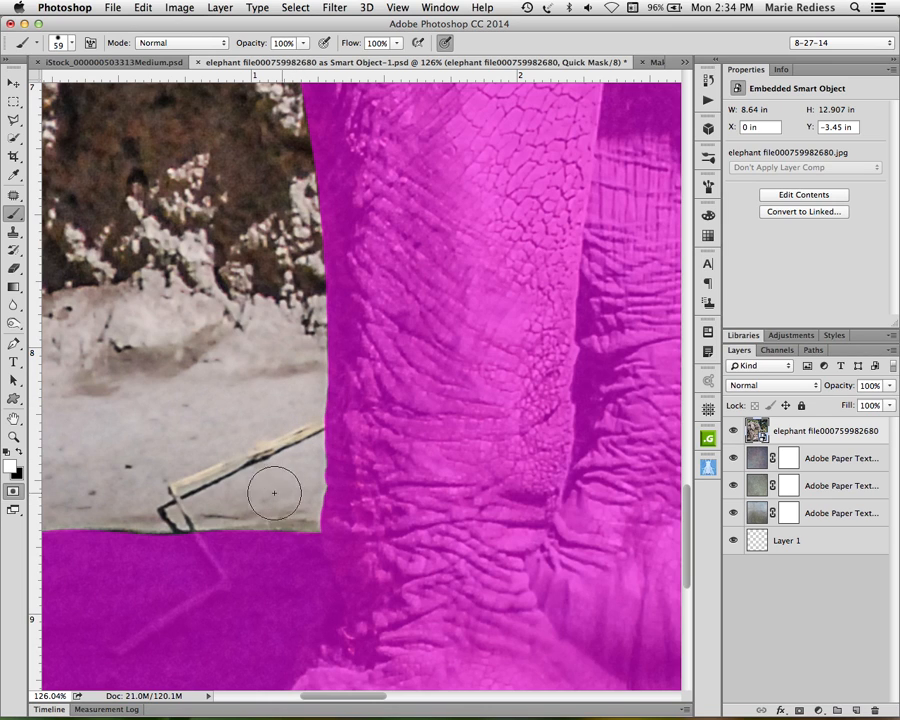
pyautogui.press('x')
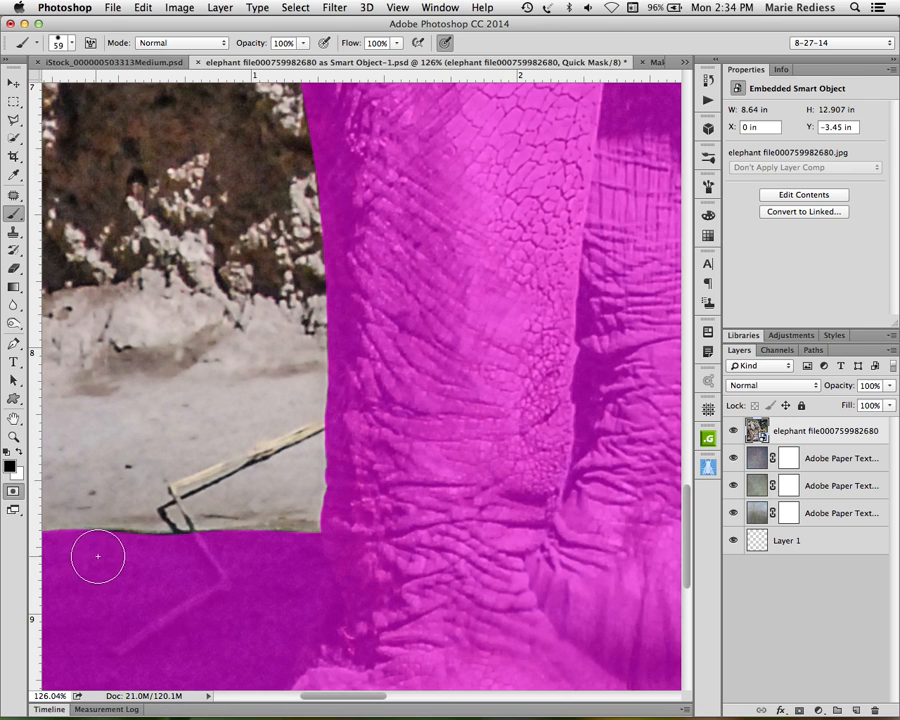
pyautogui.moveTo(502, 566)
pyautogui.mouseDown()
pyautogui.moveTo(195, 470)
pyautogui.moveTo(162, 446)
pyautogui.mouseUp()
pyautogui.moveTo(337, 446); pyautogui.dragTo(330, 518)
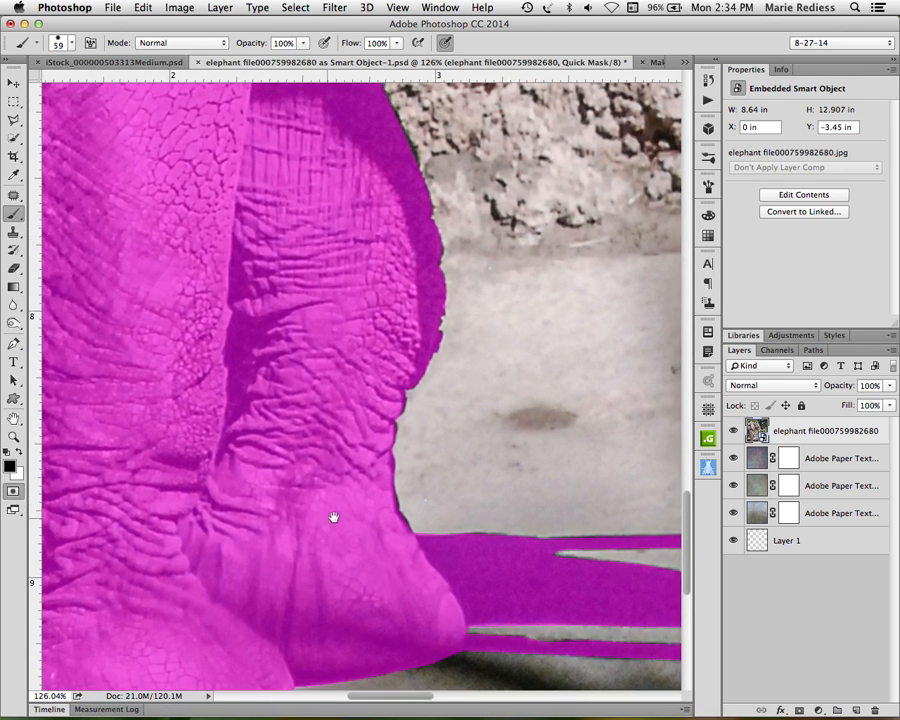
# Reduce the brush size to 40 and touch up the mask edge from the legs up to the notch below the ear
pyautogui.press('[')
pyautogui.press('[')
pyautogui.scroll(10, 400, 530)
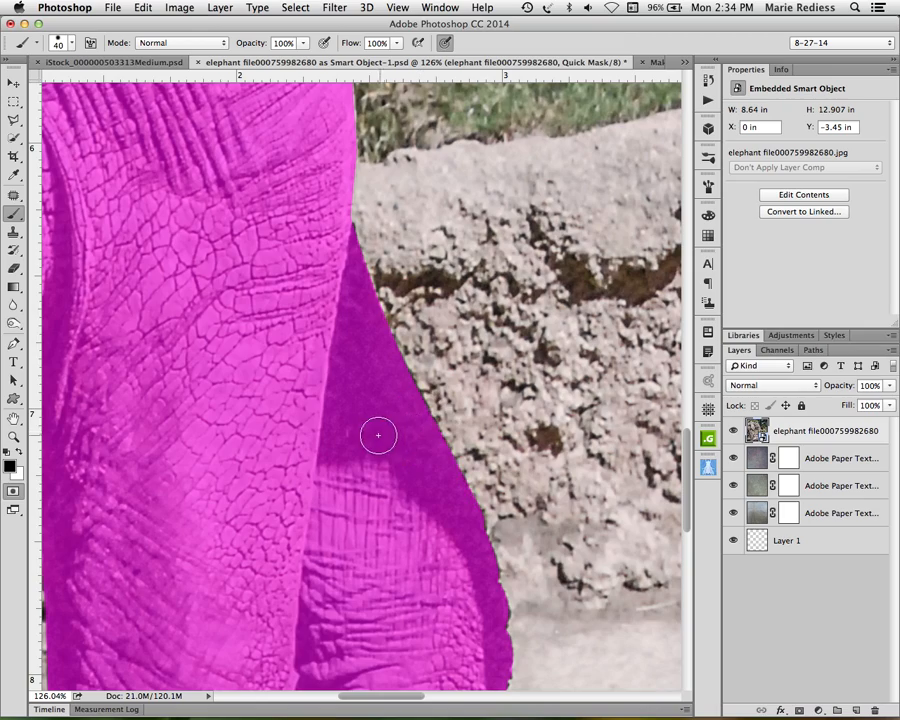
pyautogui.moveTo(376, 428); pyautogui.dragTo(510, 693)
pyautogui.moveTo(325, 548); pyautogui.dragTo(276, 614)
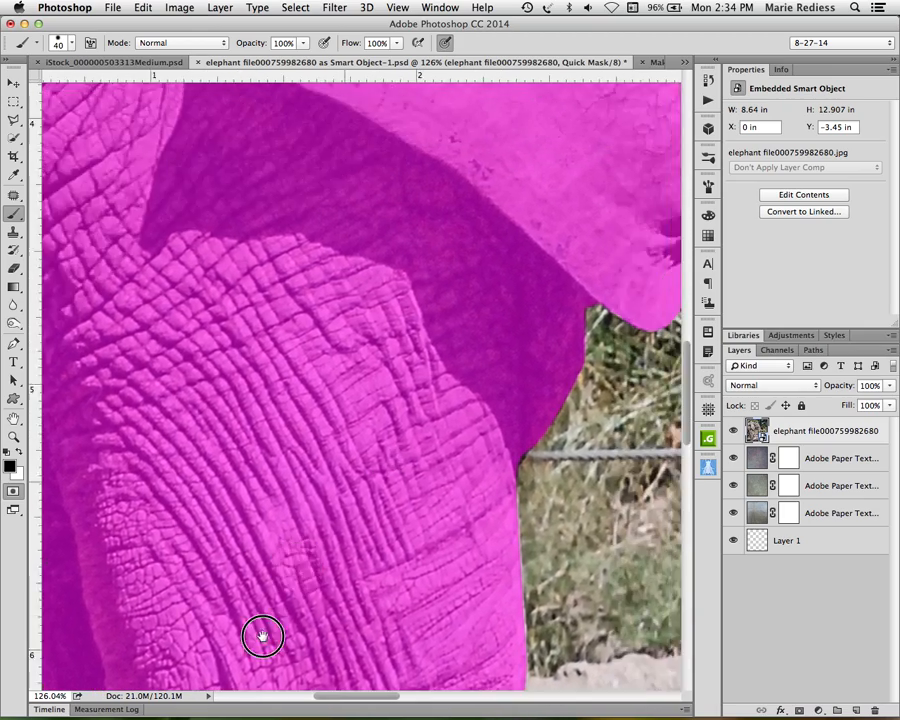
pyautogui.moveTo(360, 430); pyautogui.dragTo(471, 107)
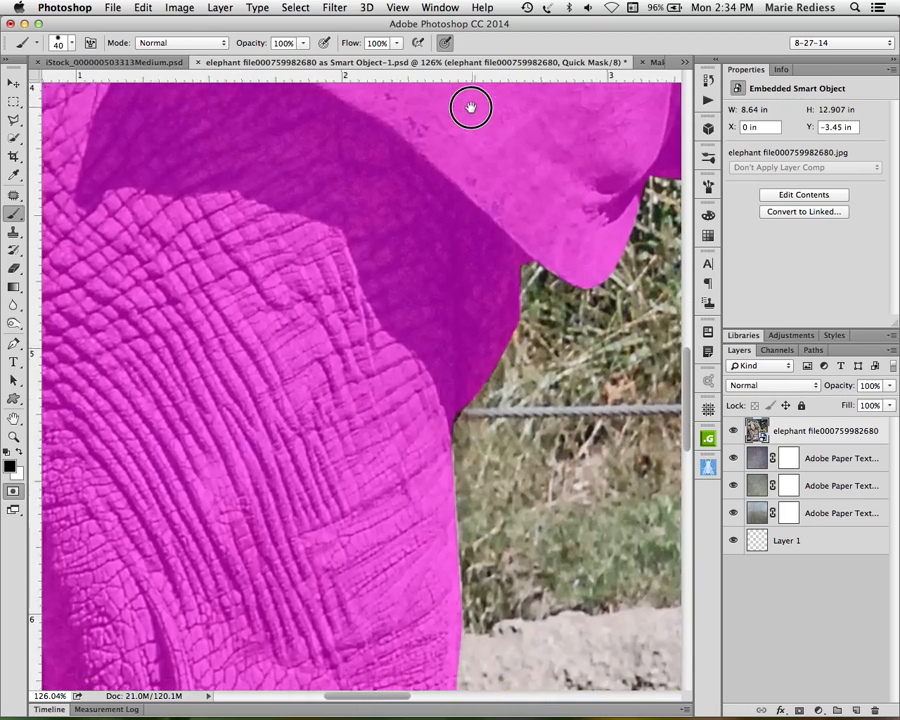
pyautogui.moveTo(436, 411)
pyautogui.mouseDown()
pyautogui.moveTo(446, 398)
pyautogui.moveTo(432, 409)
pyautogui.mouseUp()
pyautogui.moveTo(430, 294)
pyautogui.mouseDown()
pyautogui.moveTo(207, 422)
pyautogui.moveTo(152, 492)
pyautogui.mouseUp()
pyautogui.moveTo(456, 311); pyautogui.dragTo(331, 321)
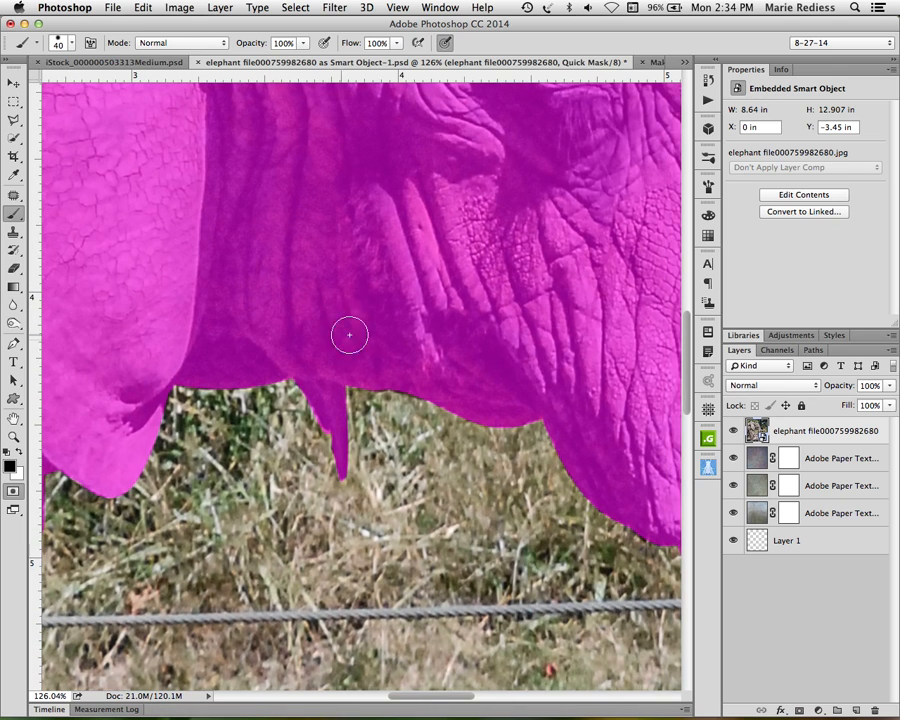
# Paint over missed spots in the mask along the underside of the jaw, around the hair tuft and towards the near tusk
pyautogui.moveTo(388, 362); pyautogui.dragTo(423, 378)
pyautogui.click(371, 371)
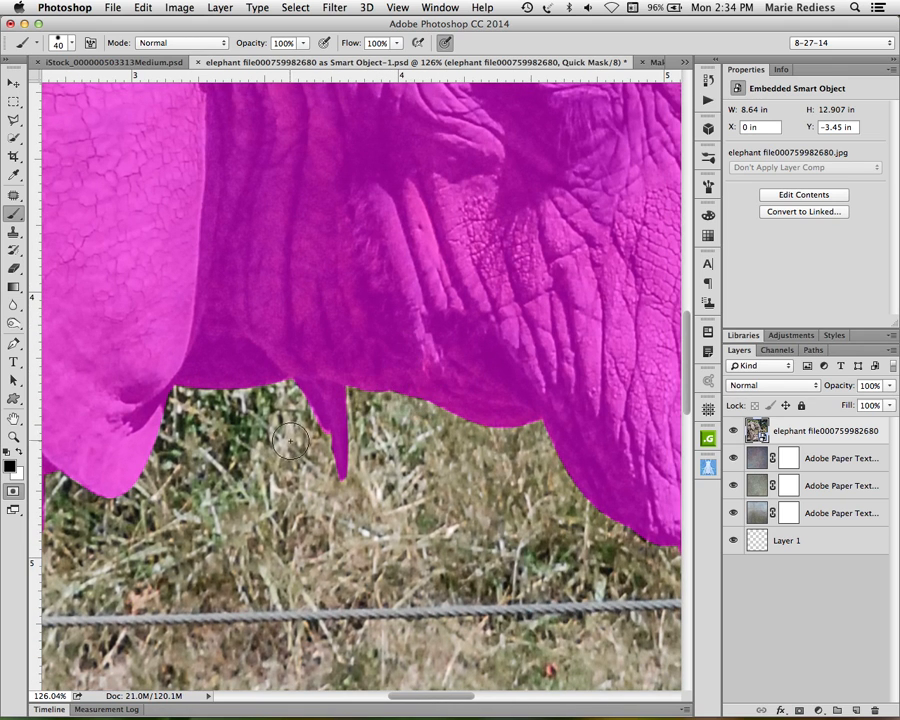
pyautogui.press('z')
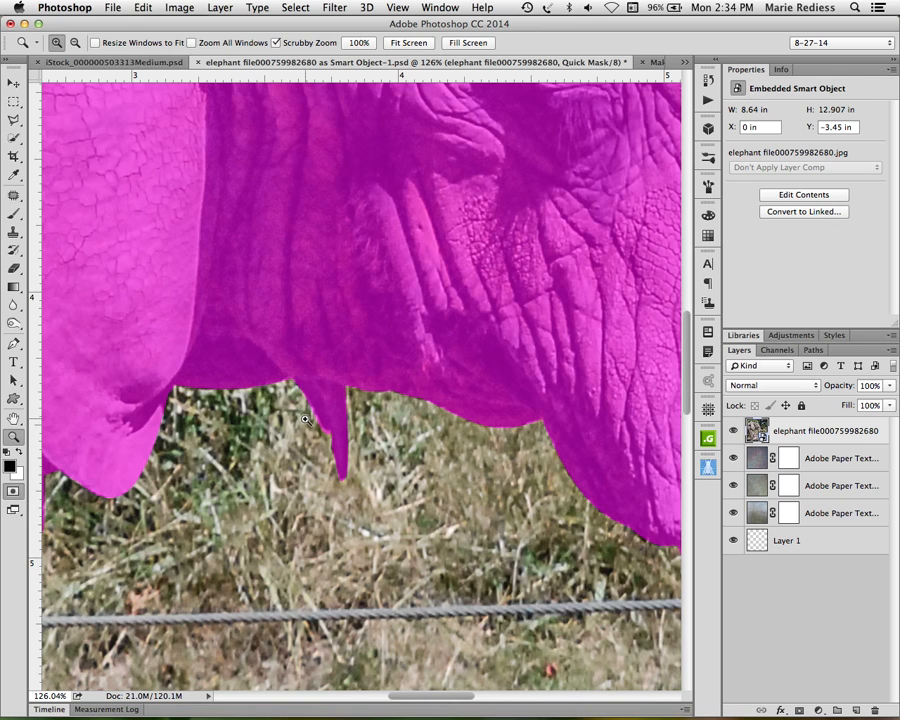
pyautogui.press('b')
pyautogui.moveTo(301, 423); pyautogui.dragTo(311, 438)
pyautogui.press('space')
pyautogui.moveTo(563, 407); pyautogui.dragTo(256, 313)
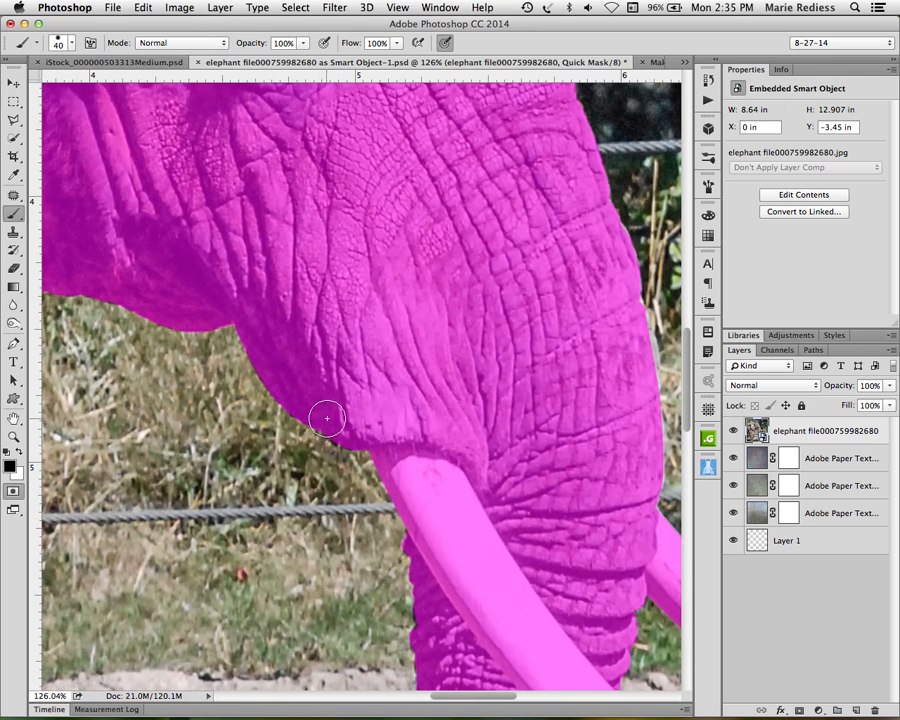
pyautogui.moveTo(332, 423); pyautogui.dragTo(365, 432)
# Check the mask edge down the trunk and around the shadow strips, and turn the Quick Mask back into a selection
pyautogui.scroll(-10, 482, 386)
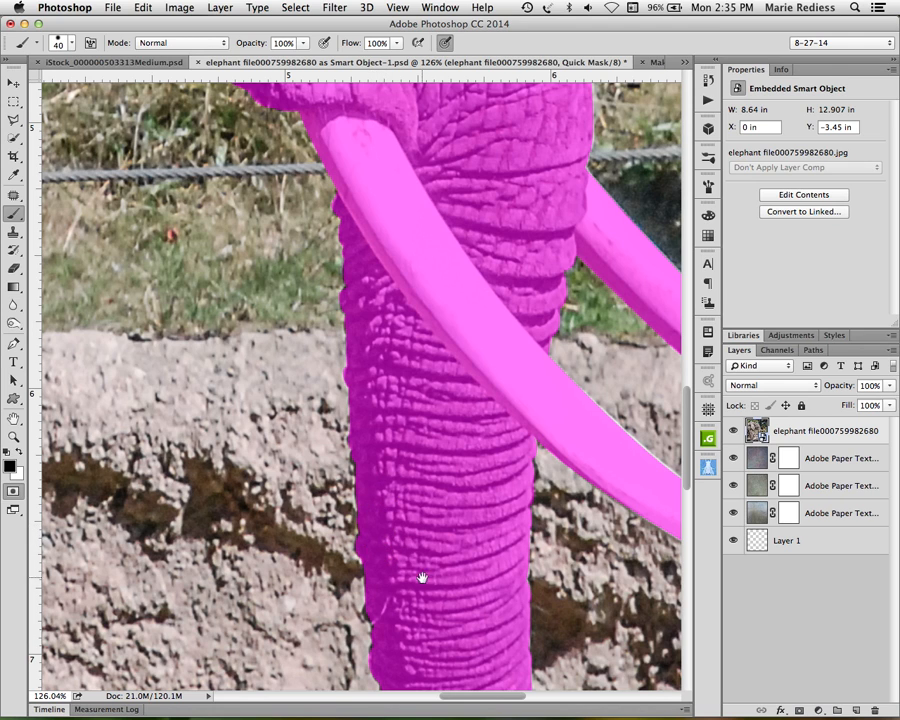
pyautogui.moveTo(420, 574); pyautogui.dragTo(388, 376)
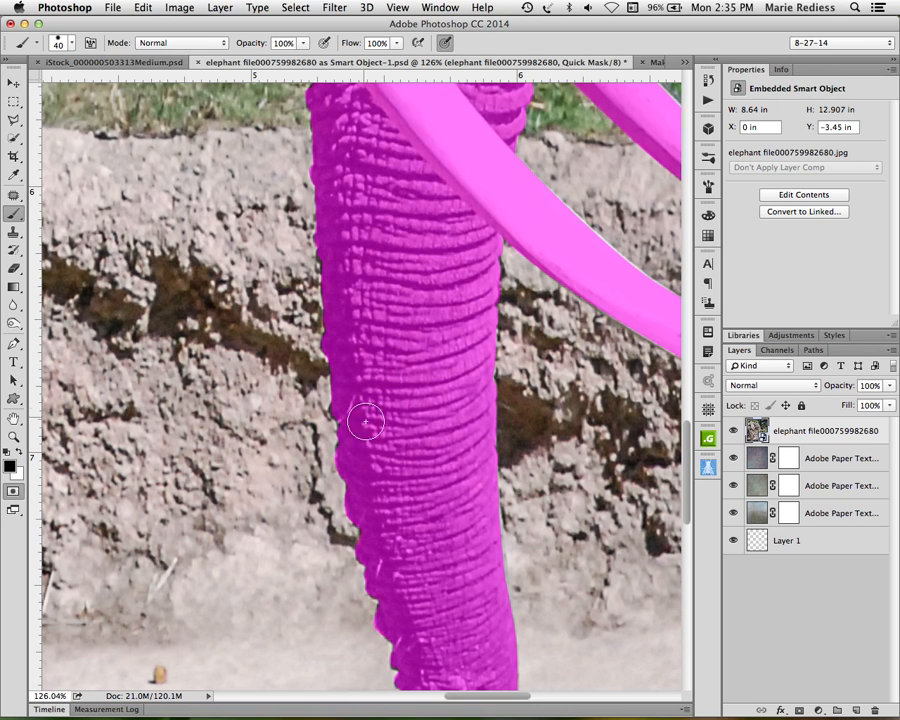
pyautogui.moveTo(422, 528); pyautogui.dragTo(382, 140)
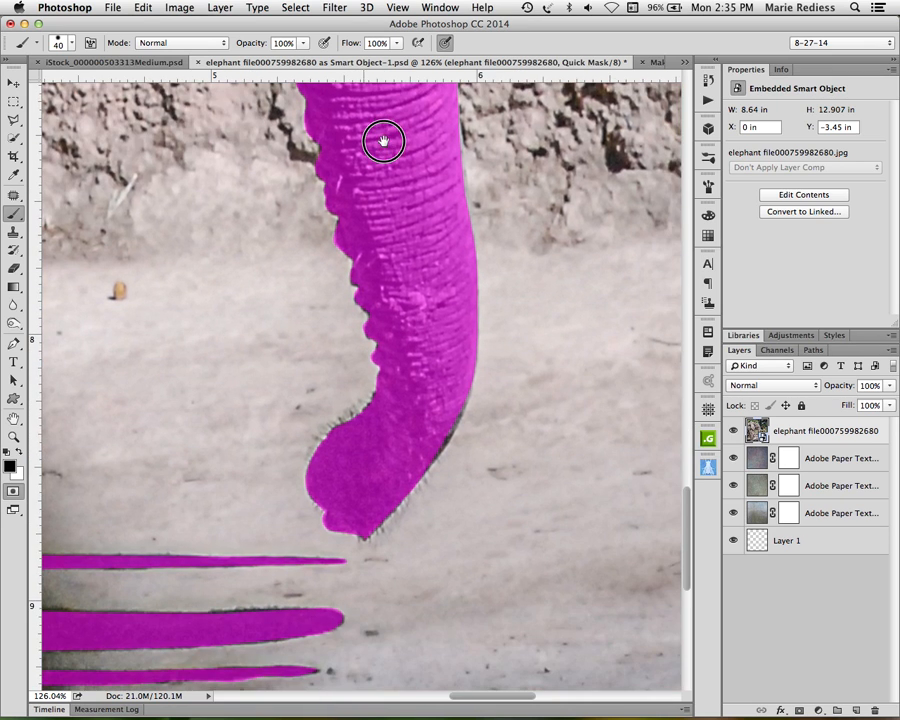
pyautogui.moveTo(447, 396)
pyautogui.mouseDown()
pyautogui.moveTo(439, 423)
pyautogui.moveTo(412, 450)
pyautogui.moveTo(484, 311)
pyautogui.moveTo(600, 219)
pyautogui.mouseUp()
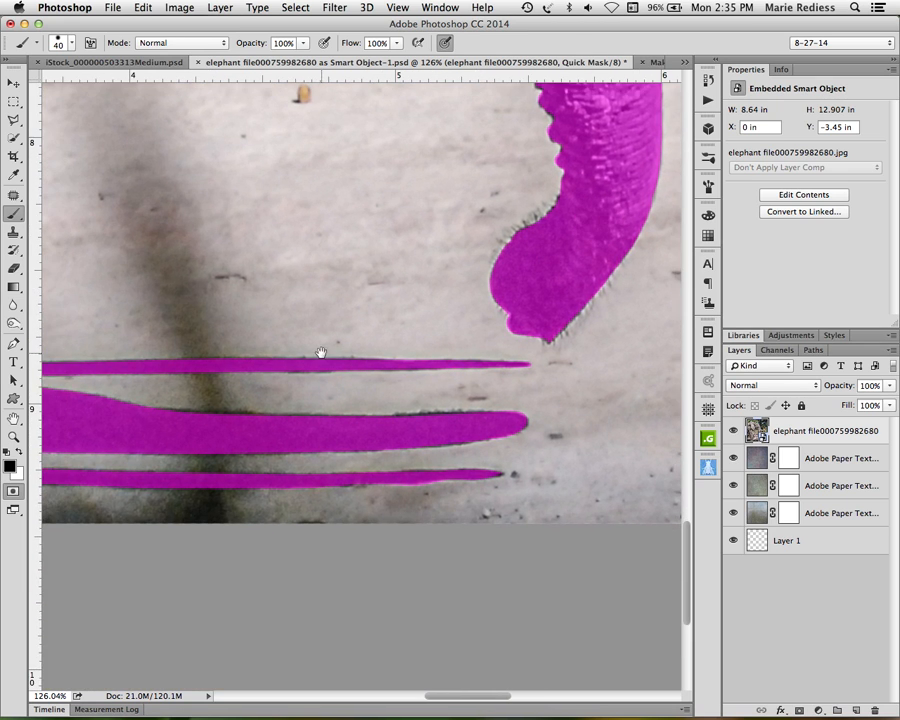
pyautogui.press('super+0')
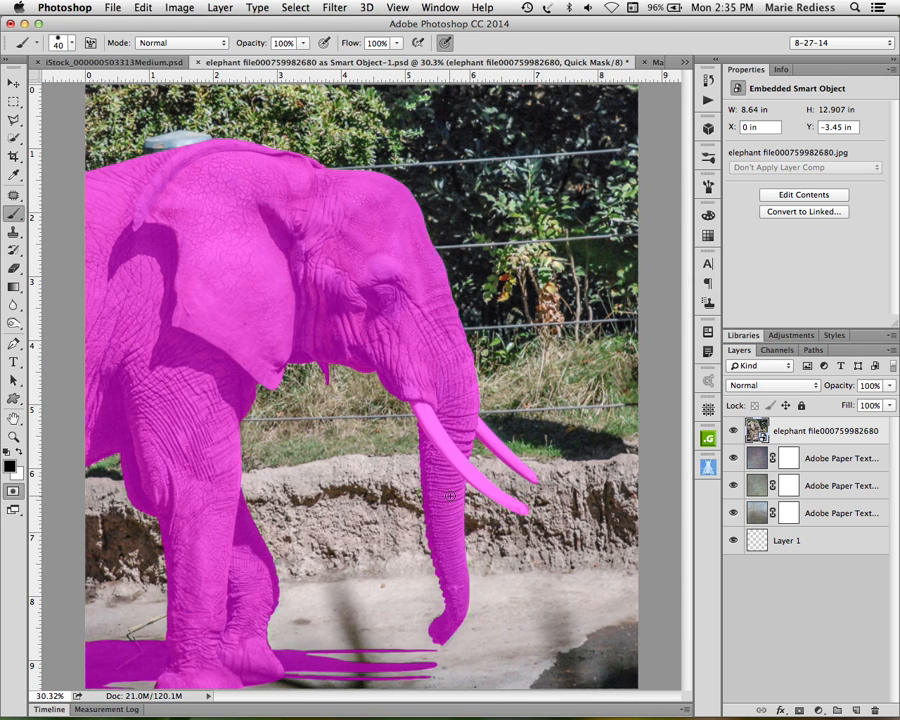
pyautogui.press('q')
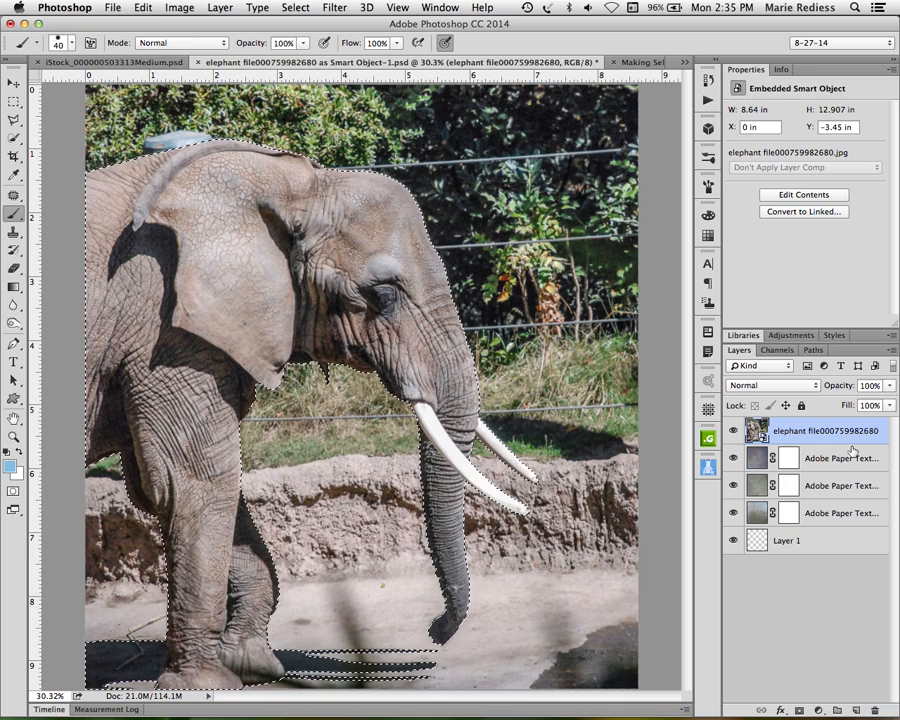
# Apply the elephant selection as a layer mask on the elephant layer, and delete that layer mask
pyautogui.click(800, 711)
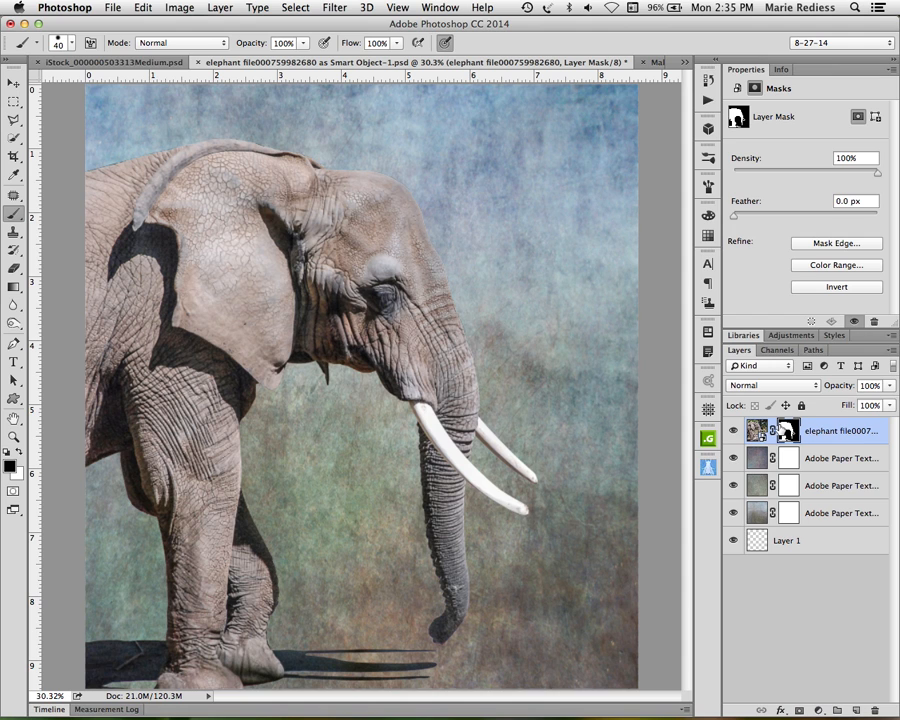
pyautogui.moveTo(788, 430); pyautogui.dragTo(876, 706)
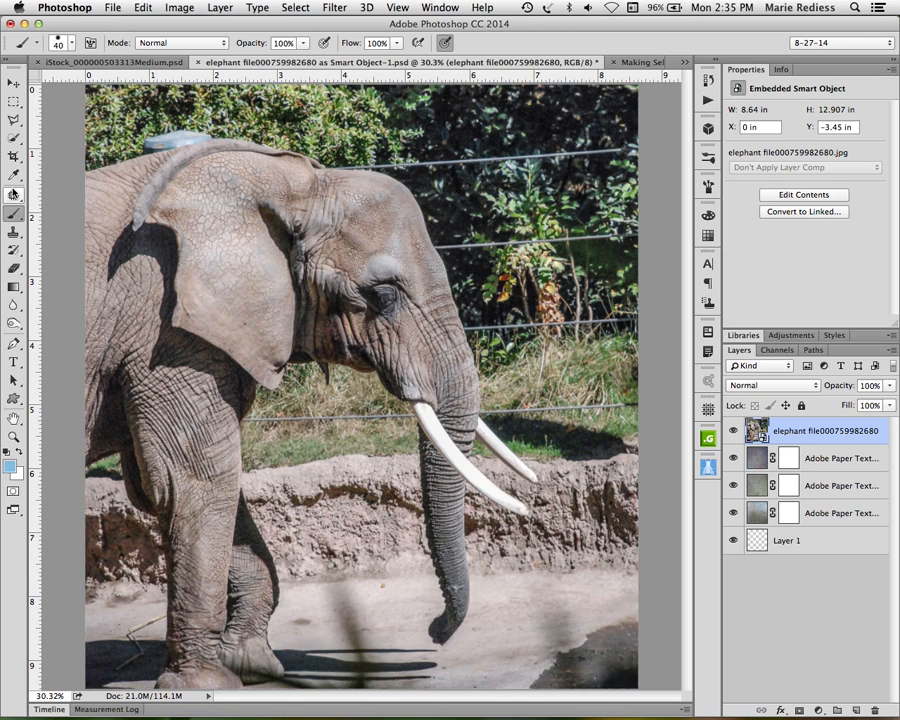
# Select a rectangle across the elephant's body and head with the Rectangular Marquee, and add a second rectangle over the shoulder and belly
pyautogui.click(13, 101)
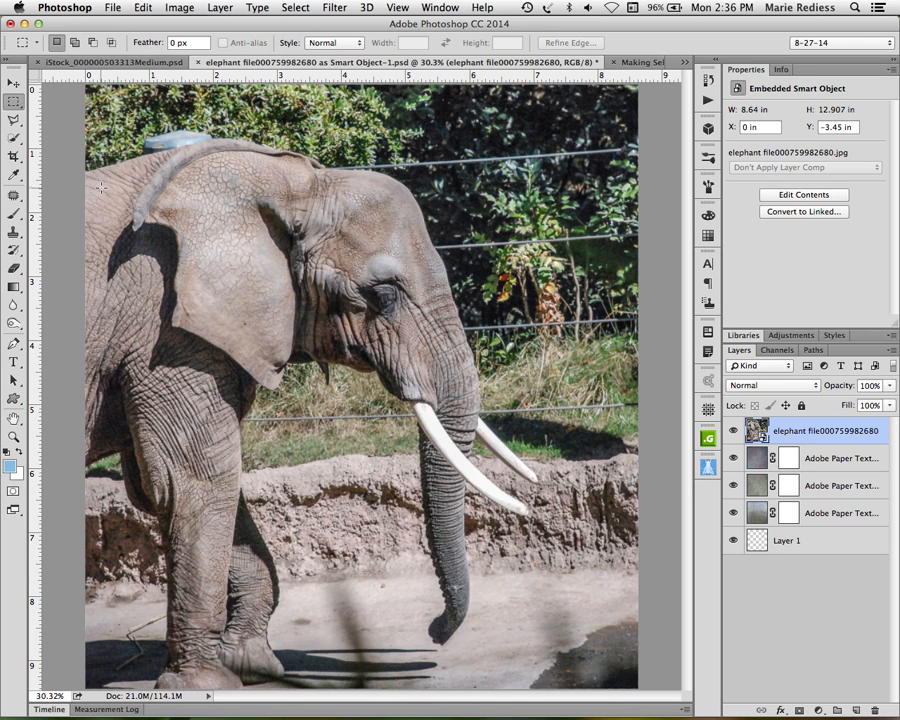
pyautogui.moveTo(373, 300); pyautogui.dragTo(399, 350)
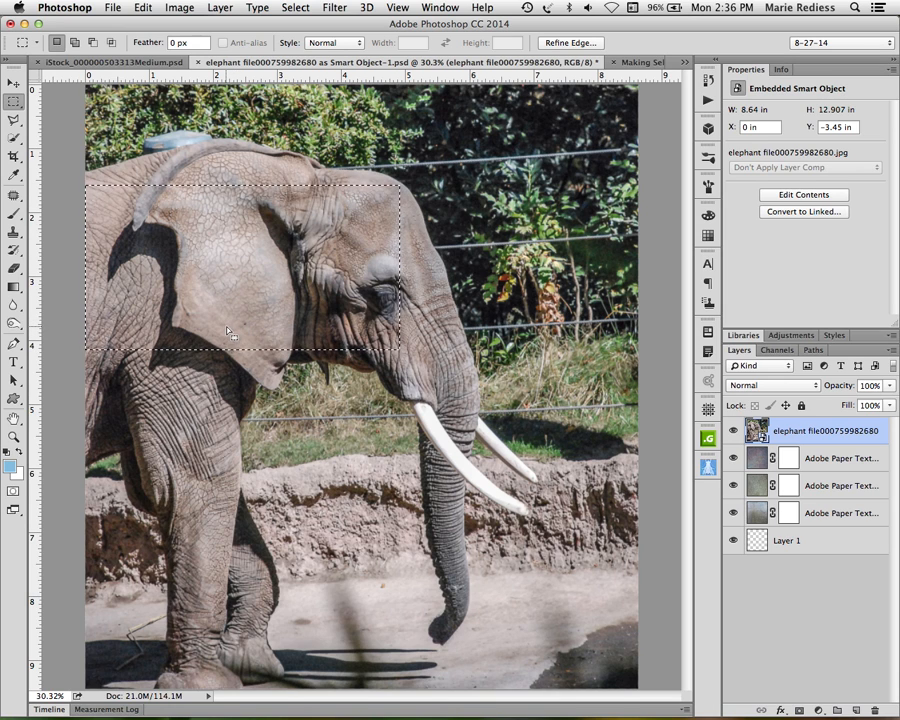
pyautogui.press('shift')
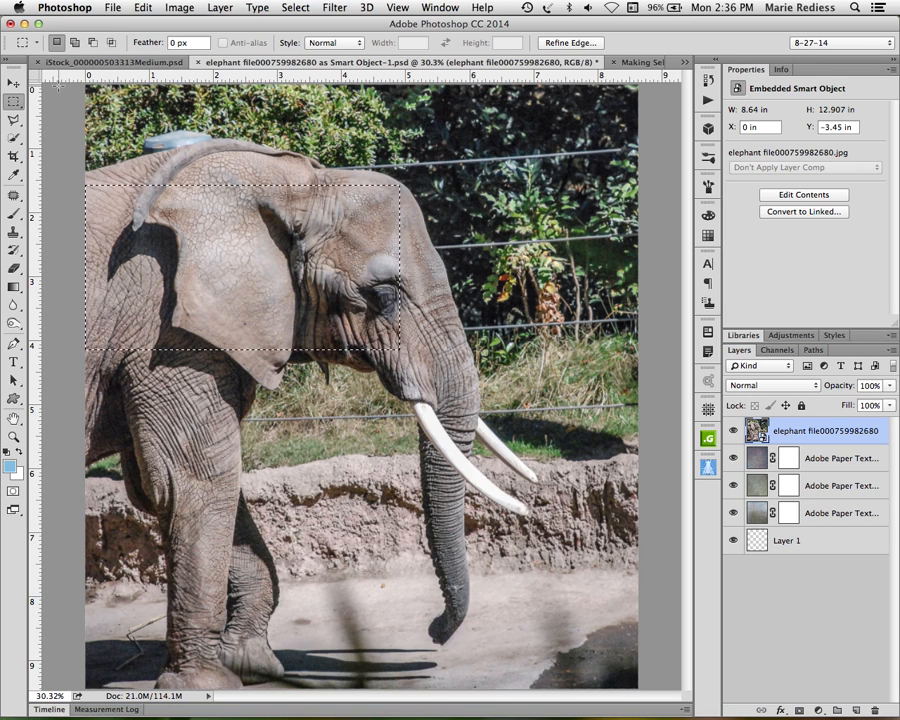
pyautogui.click(74, 43)
pyautogui.moveTo(230, 345); pyautogui.dragTo(80, 448)
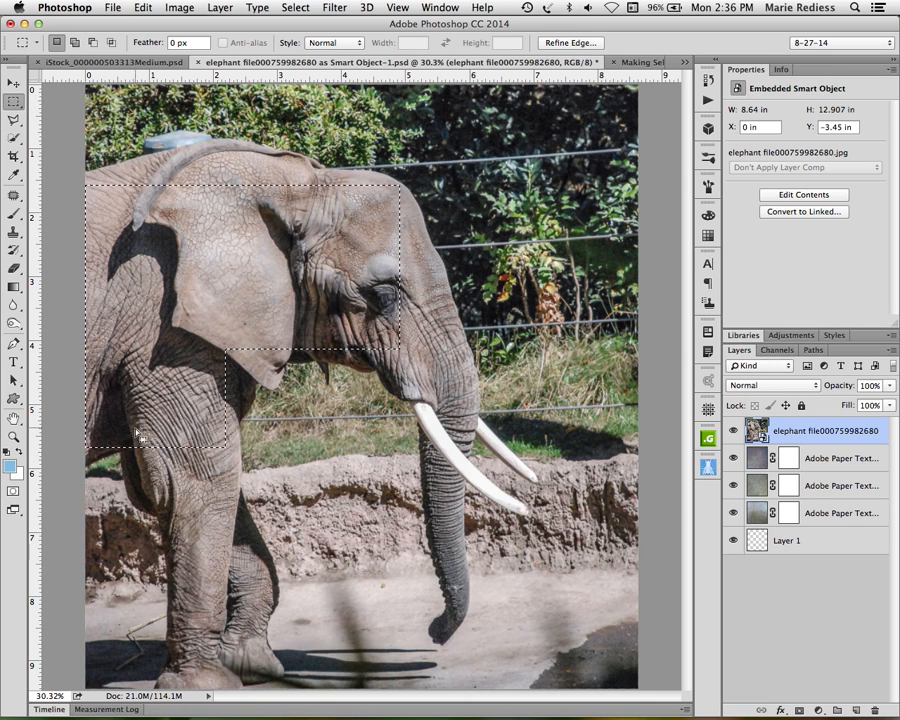
# Add rectangles over the upper front leg, the area beneath the ear and the lower front leg to the marquee selection
pyautogui.moveTo(140, 437); pyautogui.dragTo(236, 496)
pyautogui.press('shift')
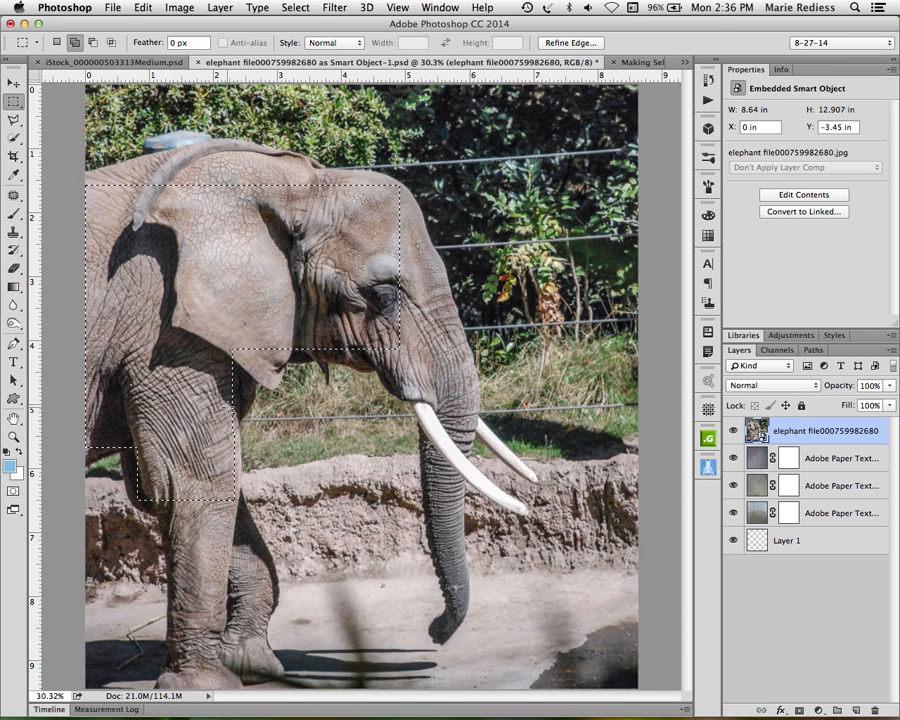
pyautogui.moveTo(245, 349); pyautogui.dragTo(247, 349)
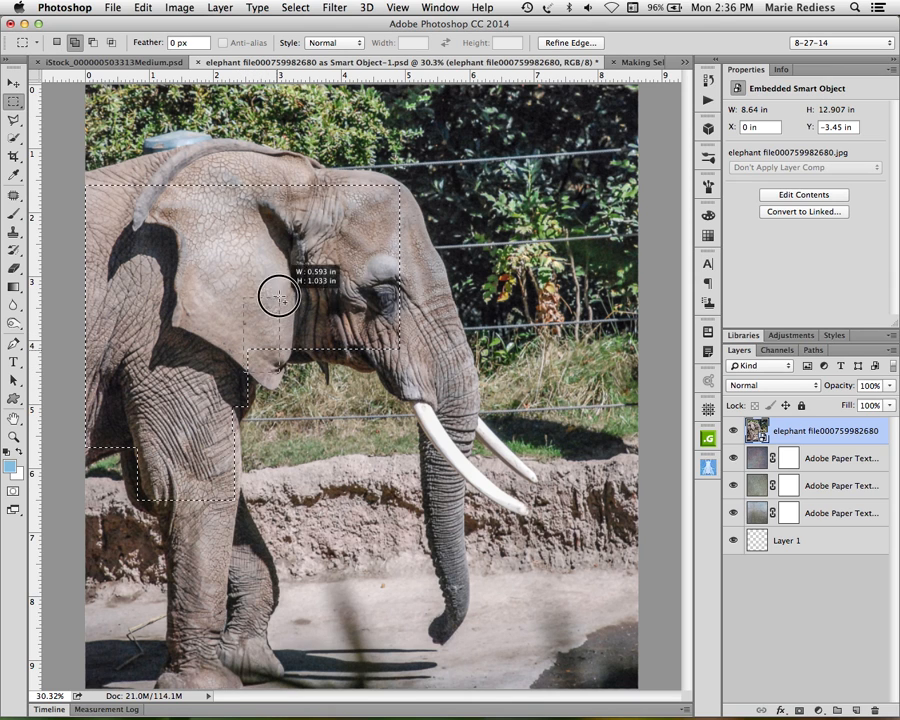
pyautogui.moveTo(279, 300); pyautogui.dragTo(279, 371)
pyautogui.press('shift')
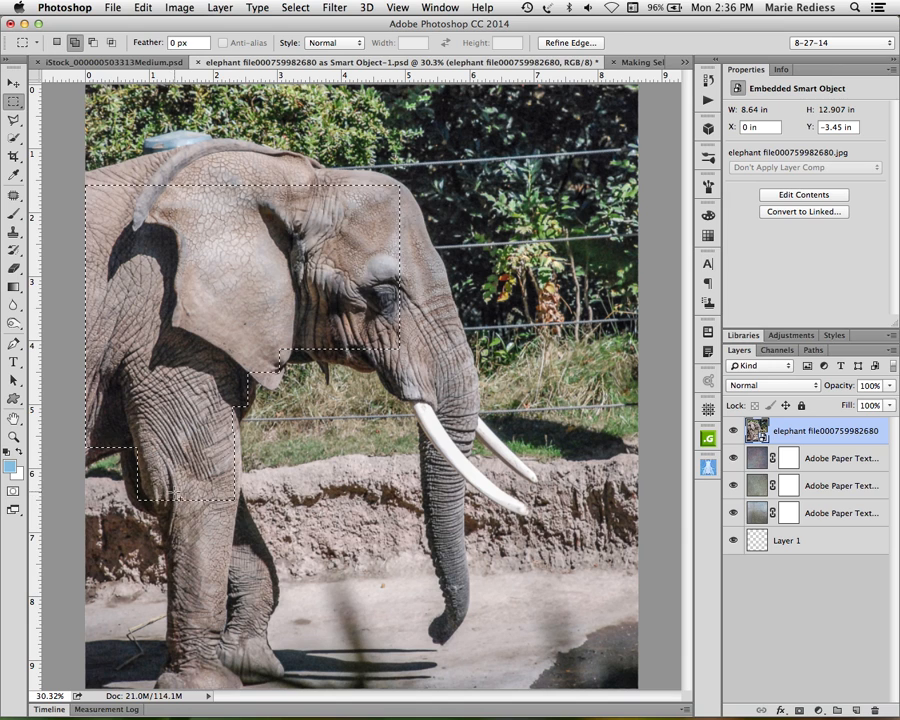
pyautogui.moveTo(180, 535); pyautogui.dragTo(233, 637)
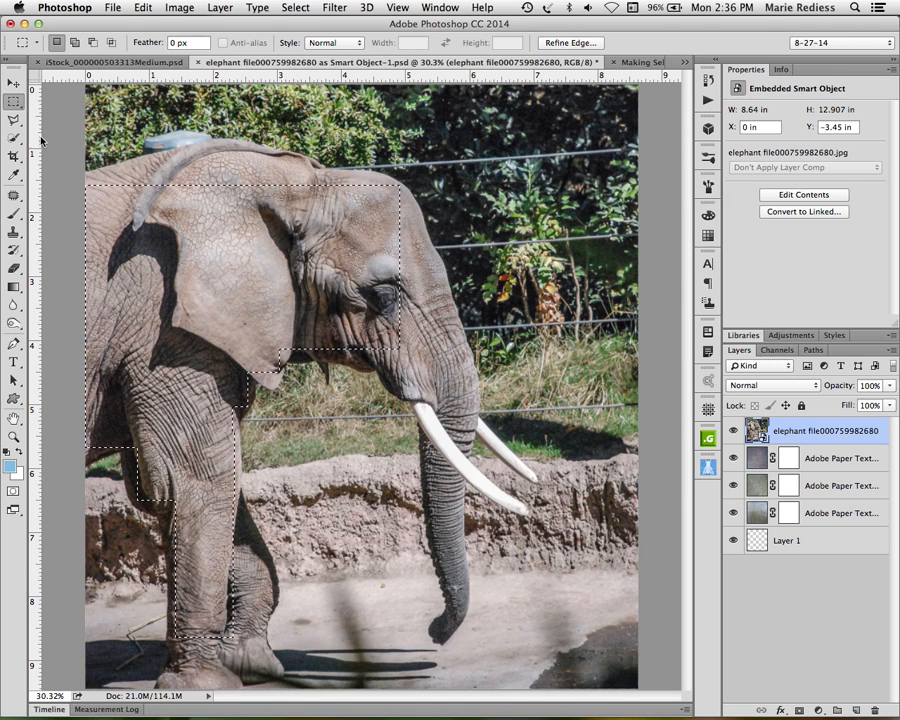
# Add the curved back, the top of the head, the forehead, the jaw and the upper trunk to the selection with the freehand Lasso
pyautogui.moveTo(14, 119); pyautogui.dragTo(64, 117)
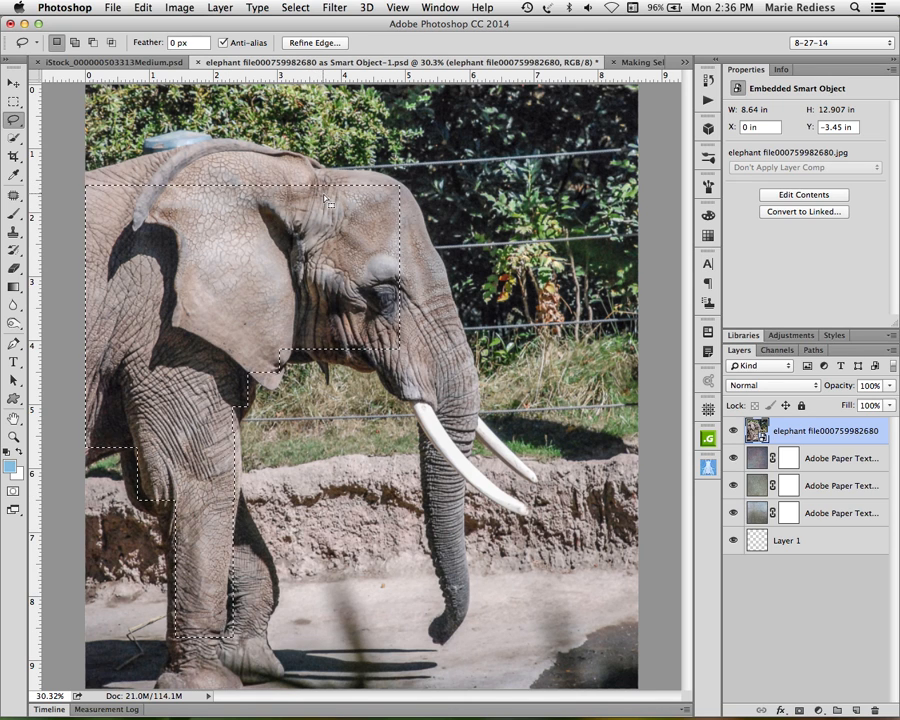
pyautogui.moveTo(326, 198)
pyautogui.mouseDown()
pyautogui.moveTo(273, 156)
pyautogui.moveTo(211, 149)
pyautogui.moveTo(93, 186)
pyautogui.moveTo(97, 216)
pyautogui.moveTo(144, 248)
pyautogui.moveTo(217, 254)
pyautogui.moveTo(320, 234)
pyautogui.moveTo(333, 212)
pyautogui.moveTo(320, 176)
pyautogui.moveTo(366, 179)
pyautogui.moveTo(388, 204)
pyautogui.moveTo(349, 240)
pyautogui.moveTo(293, 206)
pyautogui.mouseUp()
pyautogui.moveTo(399, 192)
pyautogui.mouseDown()
pyautogui.moveTo(457, 336)
pyautogui.moveTo(436, 352)
pyautogui.moveTo(386, 346)
pyautogui.moveTo(344, 326)
pyautogui.moveTo(320, 285)
pyautogui.moveTo(326, 250)
pyautogui.moveTo(355, 195)
pyautogui.mouseUp()
pyautogui.moveTo(298, 344)
pyautogui.mouseDown()
pyautogui.moveTo(362, 366)
pyautogui.moveTo(400, 325)
pyautogui.moveTo(325, 323)
pyautogui.moveTo(317, 341)
pyautogui.mouseUp()
pyautogui.moveTo(388, 356)
pyautogui.mouseDown()
pyautogui.moveTo(393, 377)
pyautogui.moveTo(428, 397)
pyautogui.moveTo(464, 392)
pyautogui.moveTo(460, 348)
pyautogui.moveTo(408, 301)
pyautogui.mouseUp()
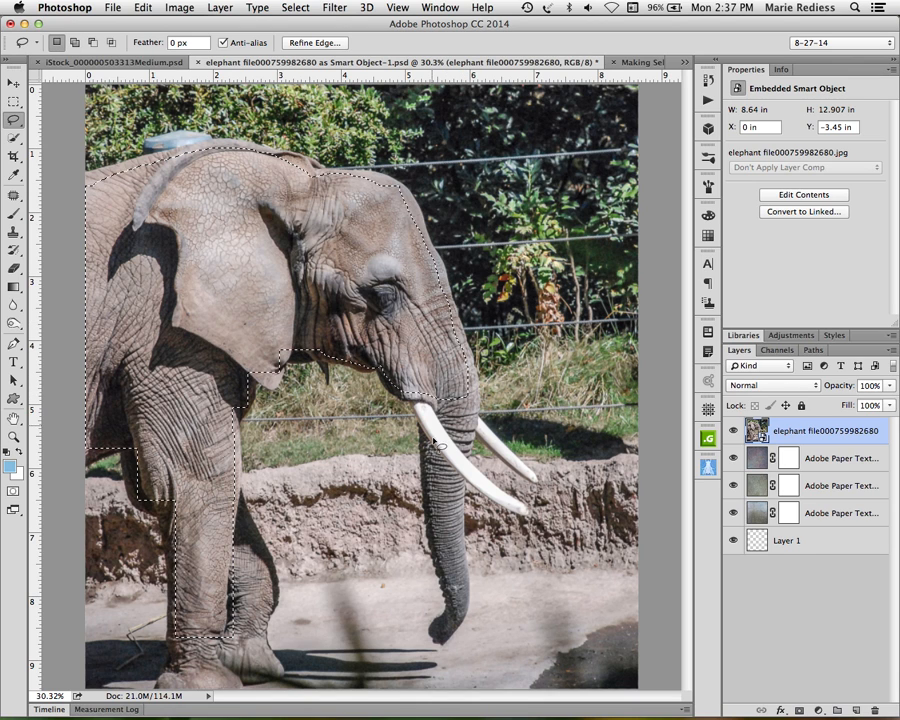
# Extend the freehand Lasso selection down the trunk to its tip
pyautogui.moveTo(410, 390)
pyautogui.mouseDown()
pyautogui.moveTo(430, 476)
pyautogui.moveTo(447, 486)
pyautogui.moveTo(467, 452)
pyautogui.moveTo(466, 368)
pyautogui.mouseUp()
pyautogui.moveTo(445, 512)
pyautogui.mouseDown()
pyautogui.moveTo(428, 510)
pyautogui.moveTo(448, 587)
pyautogui.moveTo(458, 586)
pyautogui.moveTo(465, 561)
pyautogui.moveTo(456, 445)
pyautogui.mouseUp()
pyautogui.moveTo(435, 538); pyautogui.dragTo(435, 539)
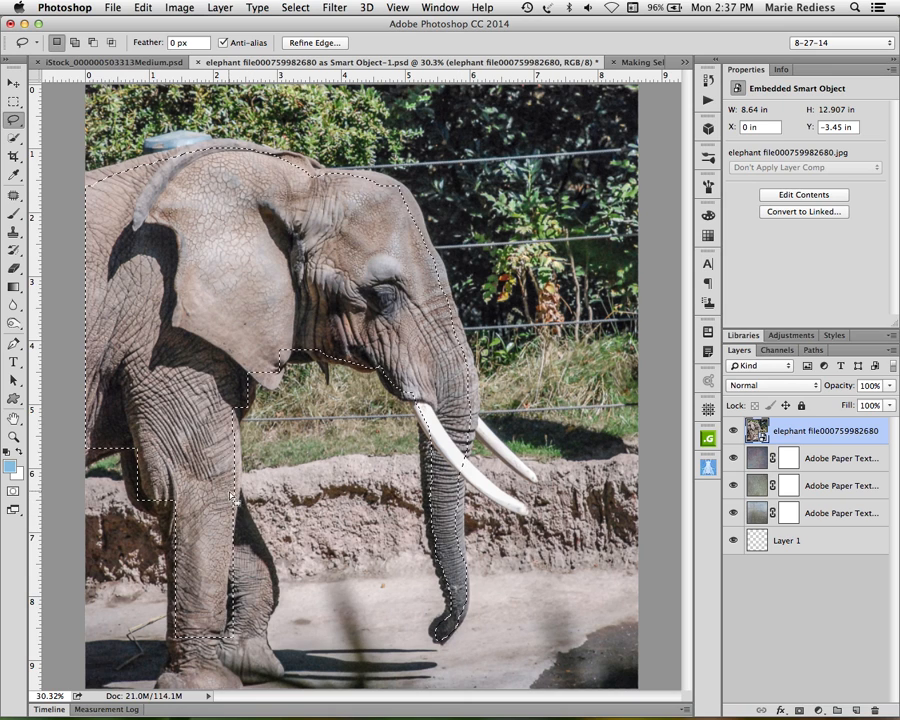
# Try to outline the belly and the rear edge of the front leg with the Polygonal Lasso, and undo that selection
pyautogui.click(14, 123)
pyautogui.click(60, 128)
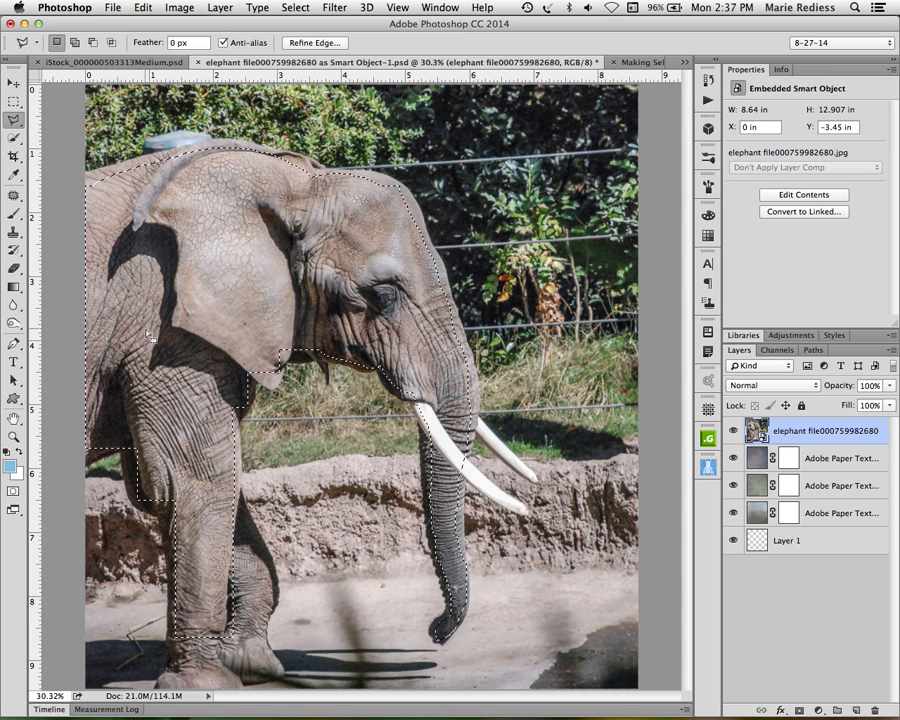
pyautogui.click(84, 468)
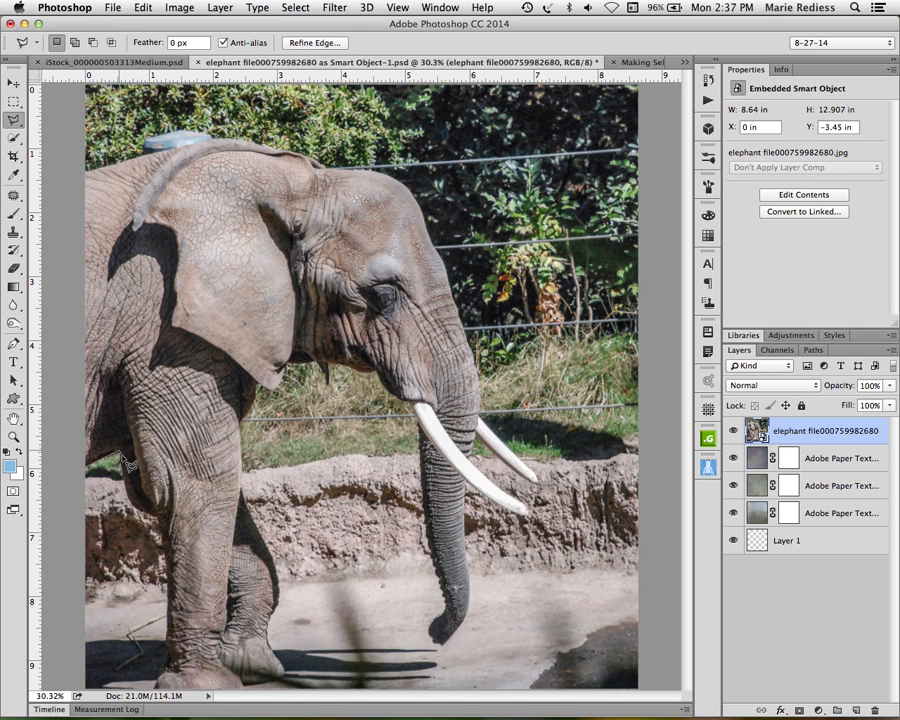
pyautogui.click(127, 490)
pyautogui.click(129, 498)
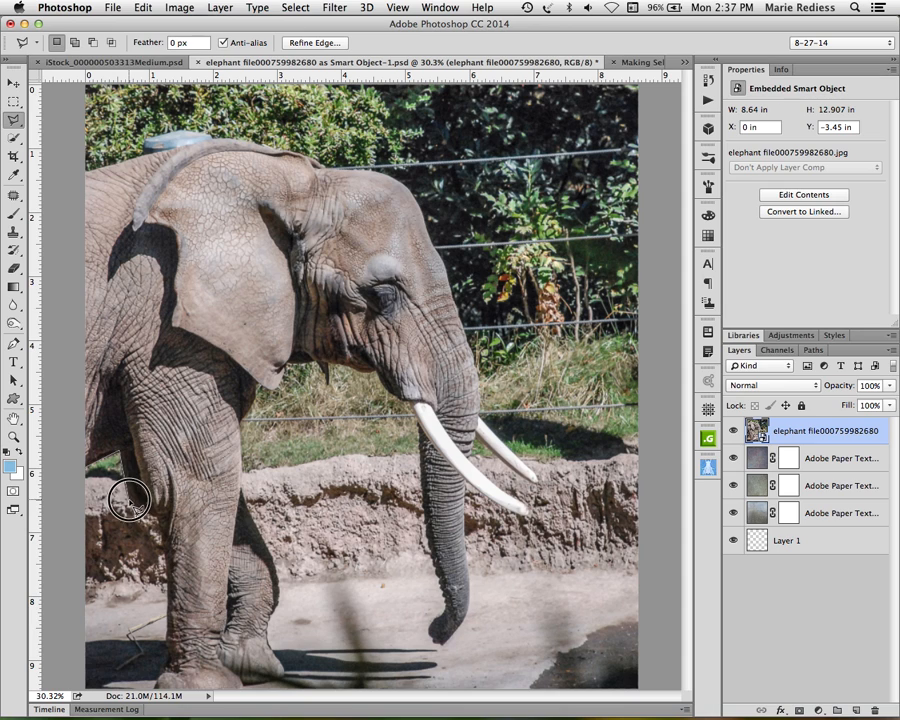
pyautogui.click(138, 504)
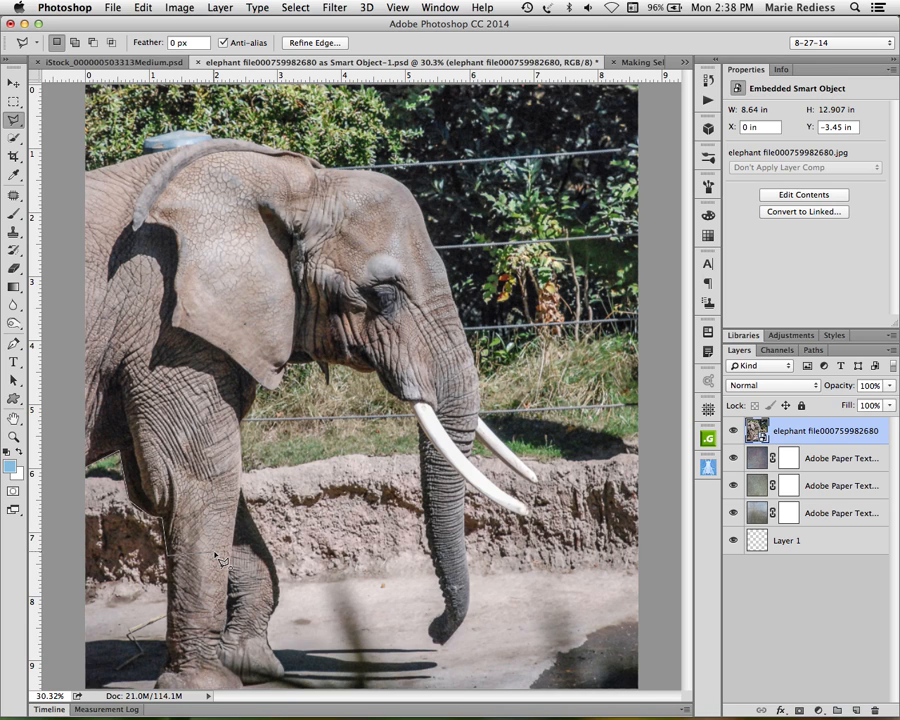
pyautogui.doubleClick(157, 419)
pyautogui.press('super+z')
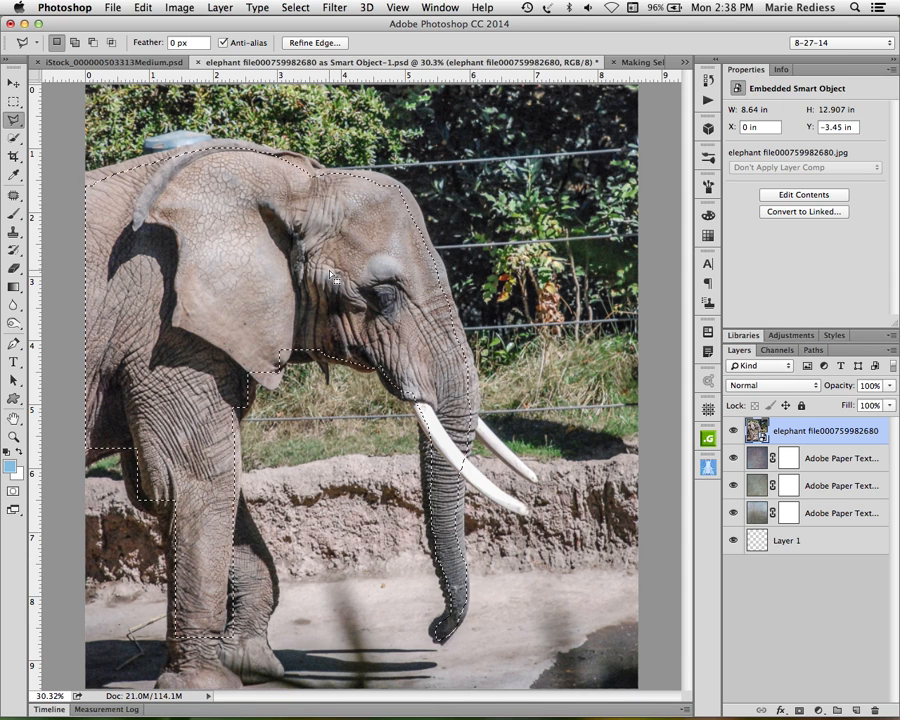
pyautogui.click(259, 8)
pyautogui.moveTo(296, 8)
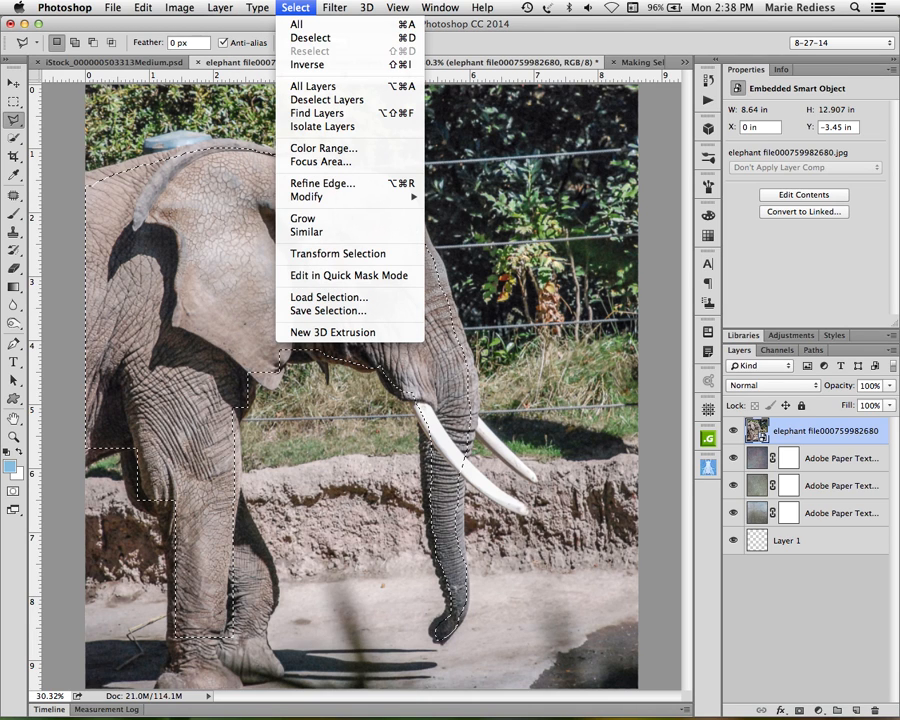
pyautogui.click(103, 198)
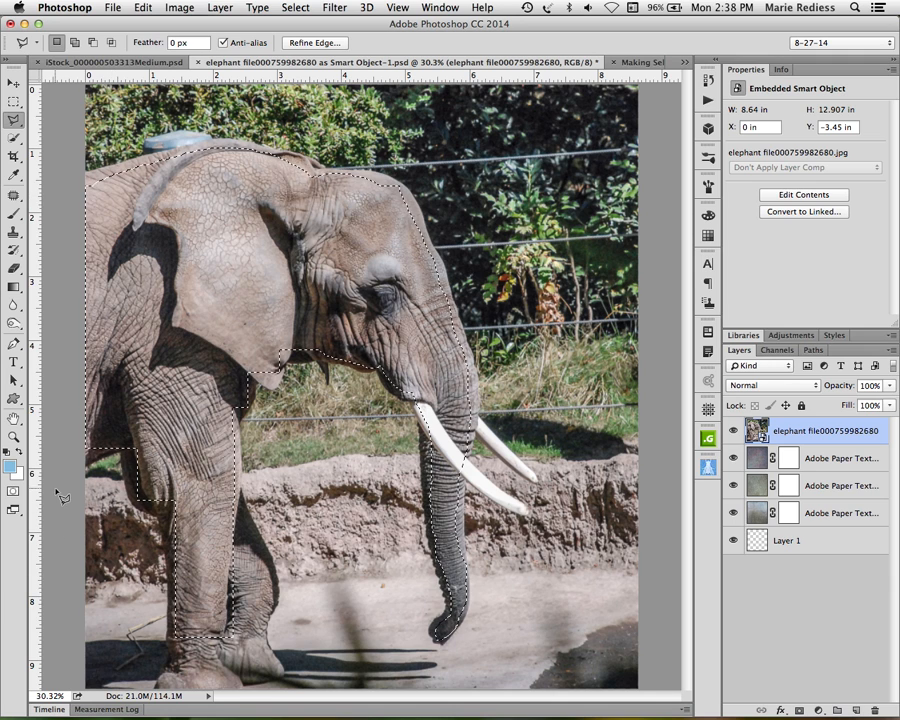
# Add the lower edge of the belly, including an area beyond the canvas edge, to the selection with the Polygonal Lasso
pyautogui.keyDown('shift'); pyautogui.click(97, 455); pyautogui.keyUp('shift')
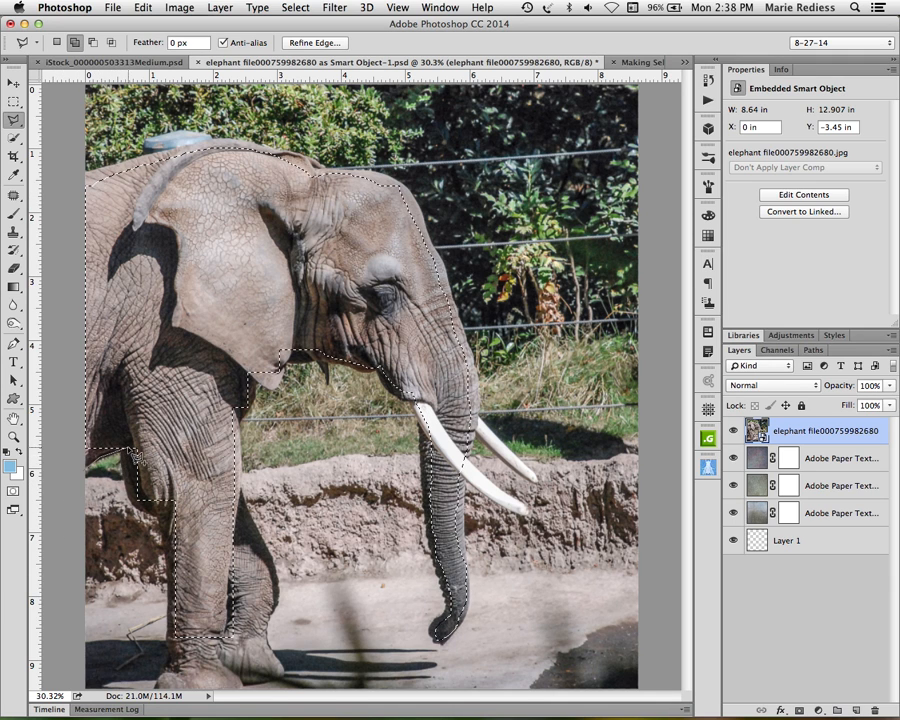
pyautogui.click(62, 390)
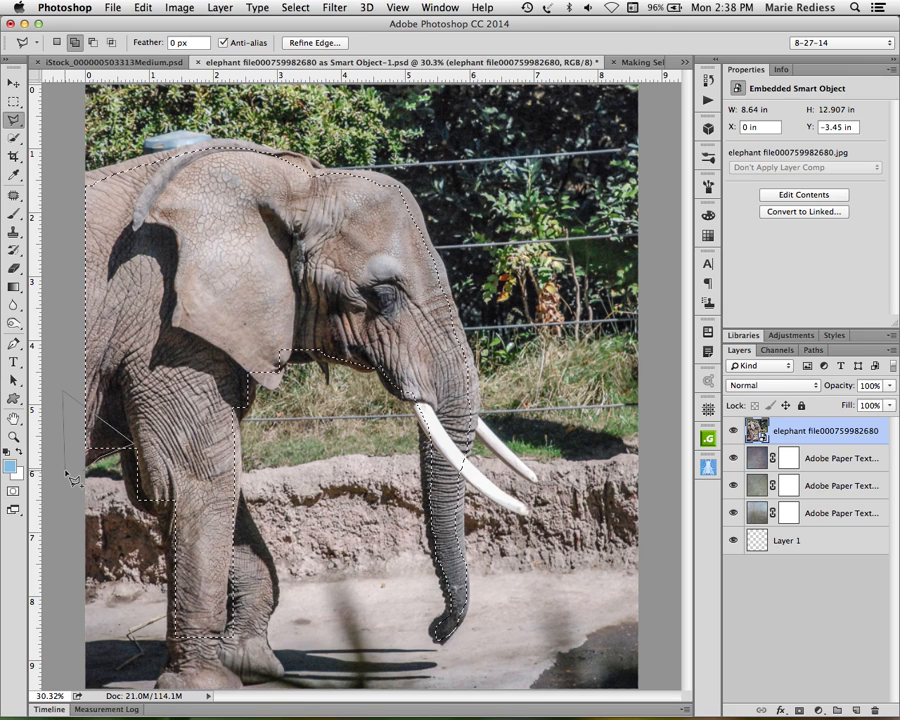
pyautogui.click(66, 468)
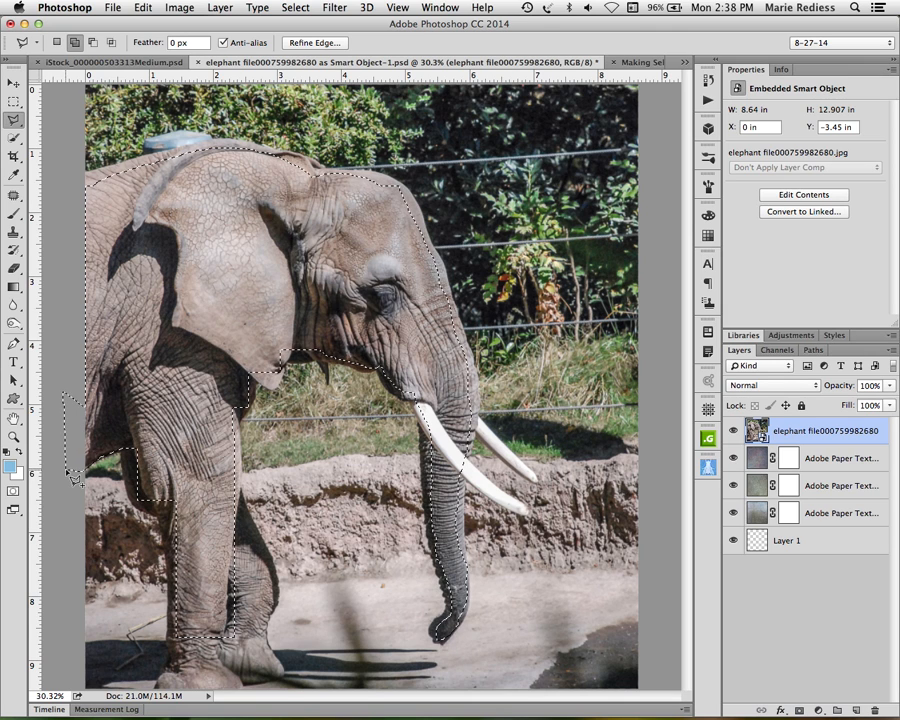
pyautogui.click(88, 462)
# Add the rear edge of the upper front leg and the area between the ear tip and the leg to the polygonal selection
pyautogui.press('shift')
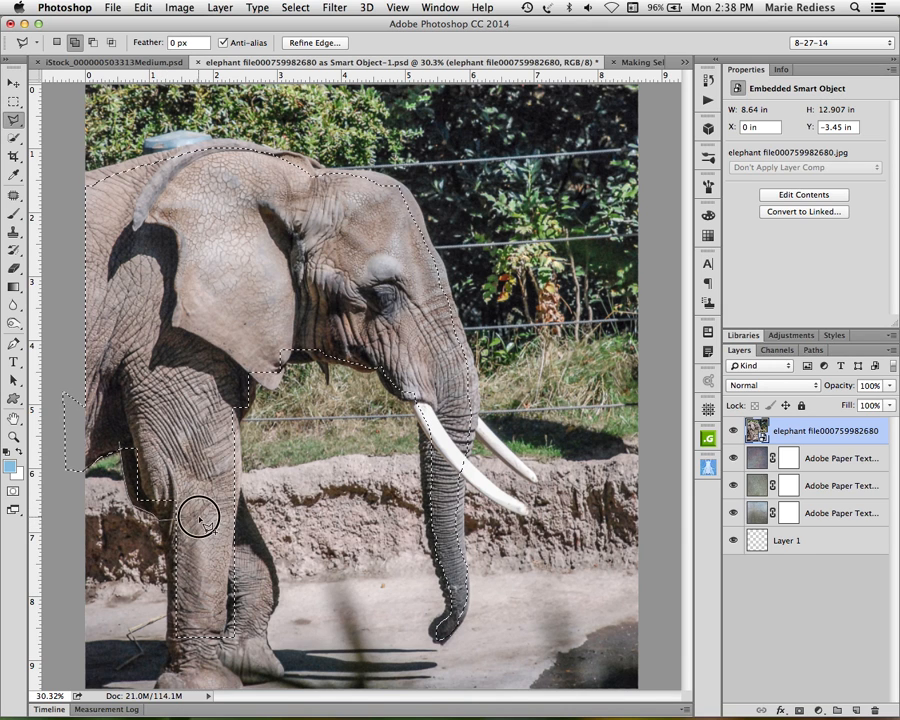
pyautogui.doubleClick(145, 397)
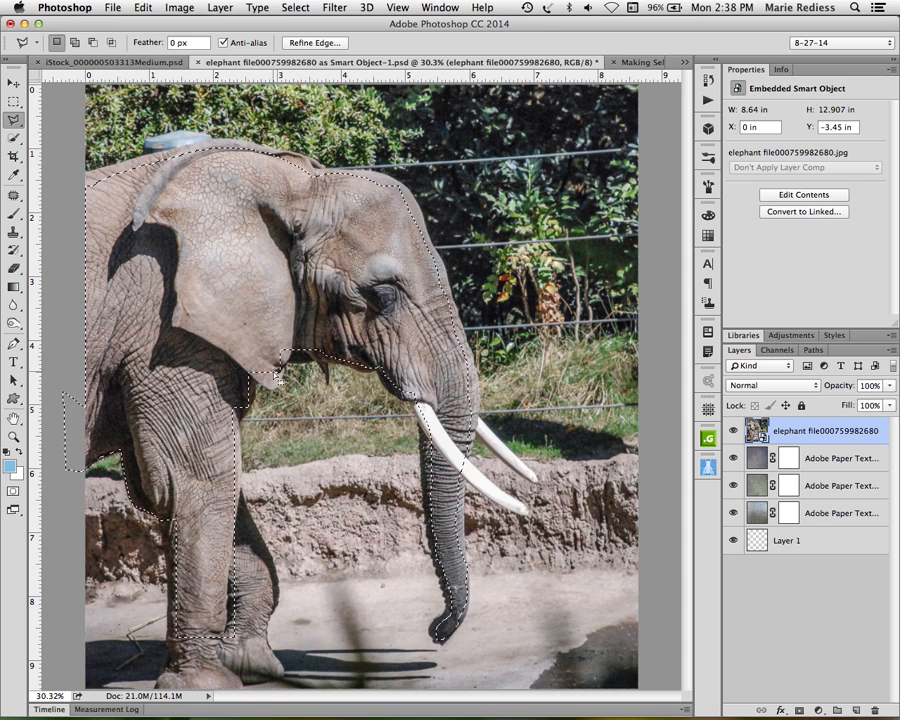
pyautogui.press('shift')
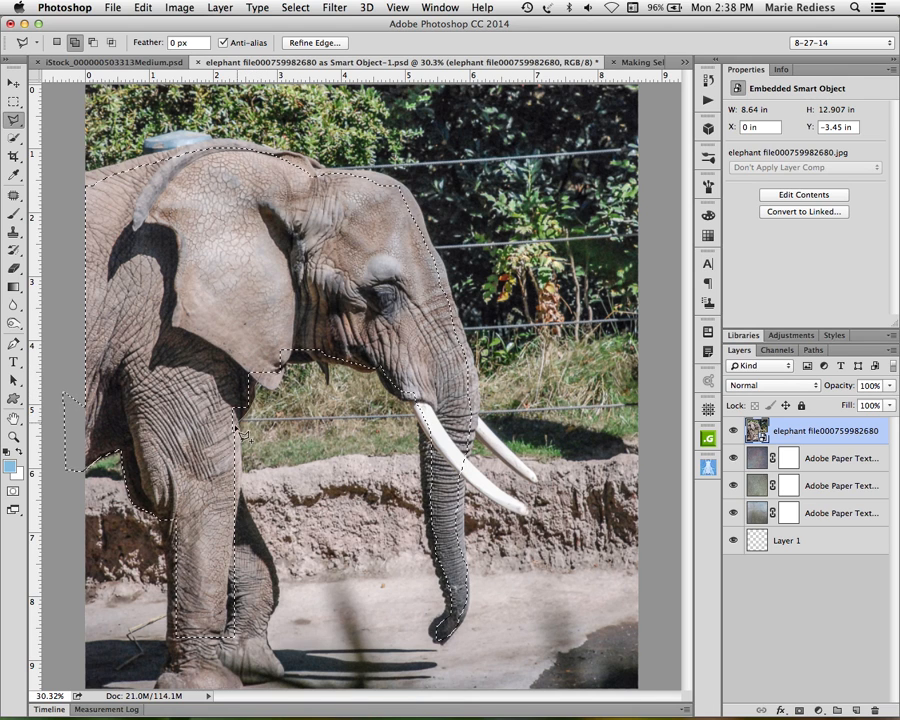
pyautogui.doubleClick(229, 274)
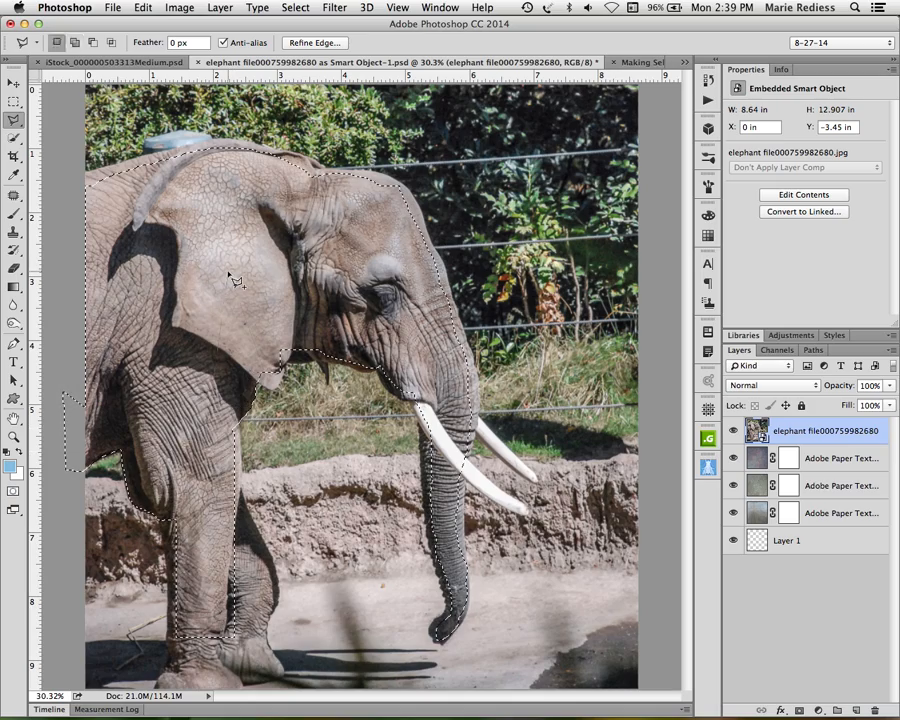
# Clear the selection and select the upper part of the far front leg with the Magnetic Lasso, tracing along its shaded outer edge
pyautogui.press('z')
pyautogui.moveTo(250, 550)
pyautogui.mouseDown()
pyautogui.moveTo(255, 544)
pyautogui.moveTo(301, 586)
pyautogui.mouseUp()
pyautogui.press('l')
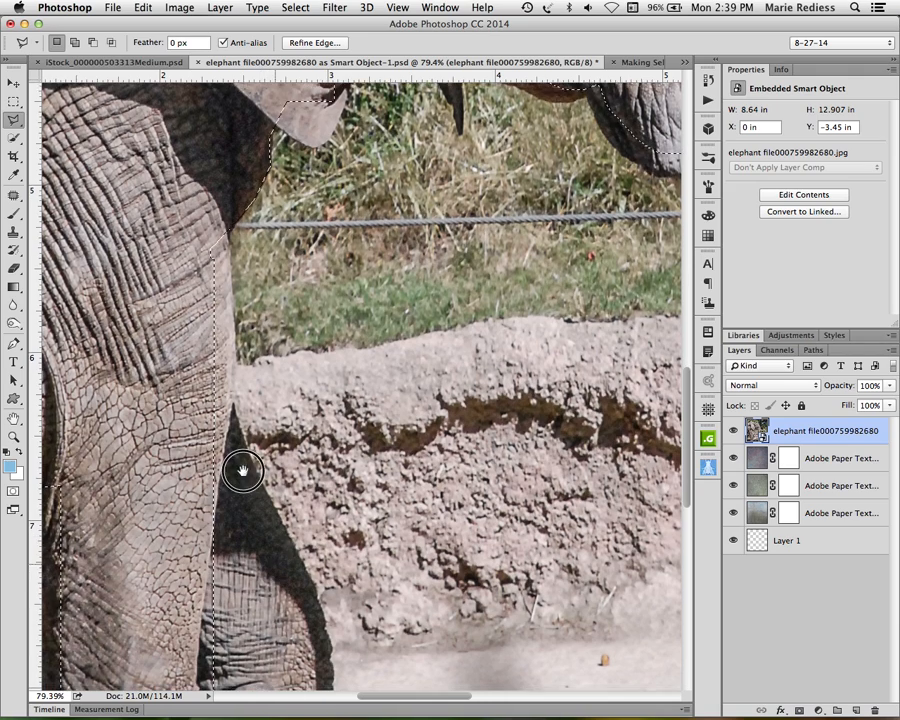
pyautogui.moveTo(242, 470); pyautogui.dragTo(230, 370)
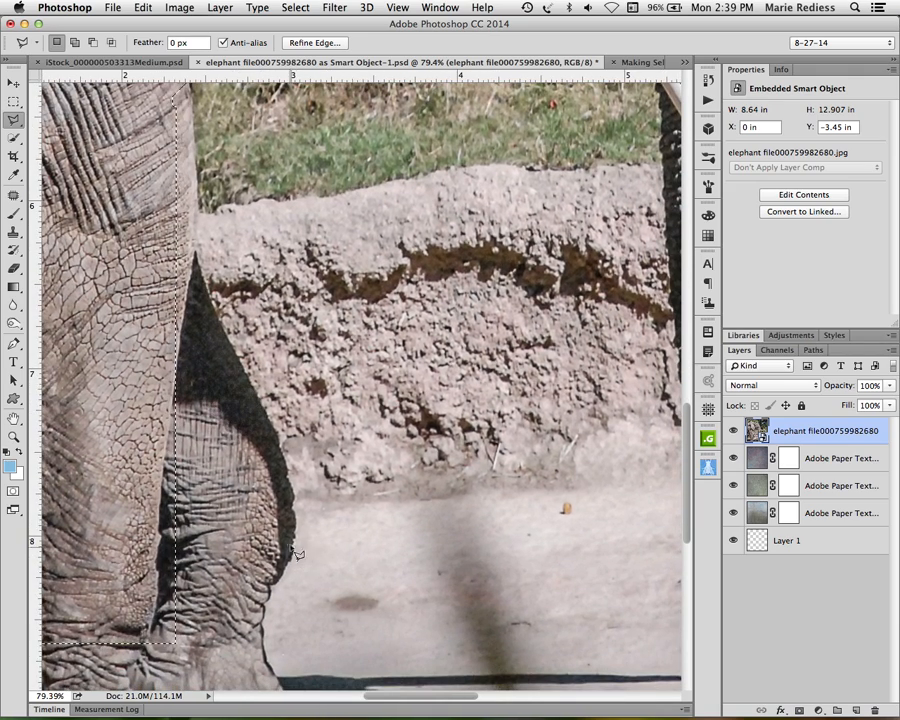
pyautogui.click(13, 120)
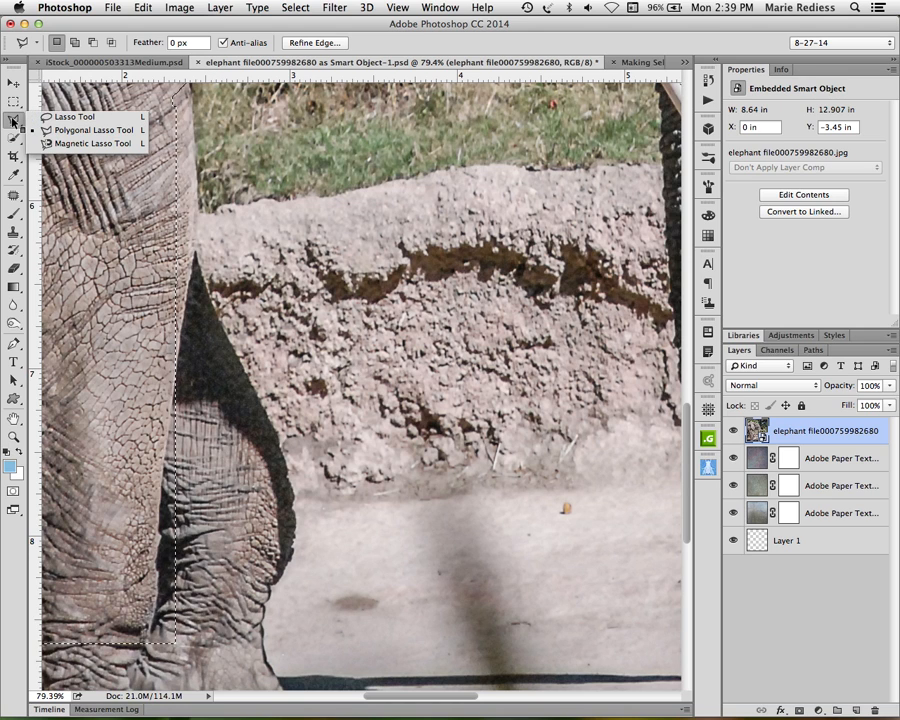
pyautogui.click(96, 144)
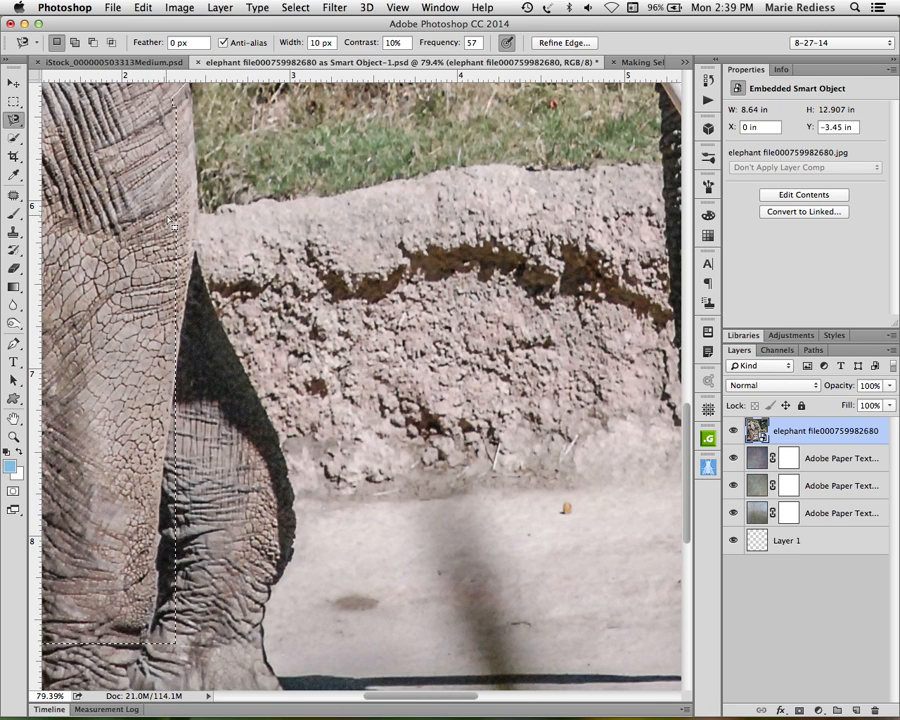
pyautogui.press('super+d')
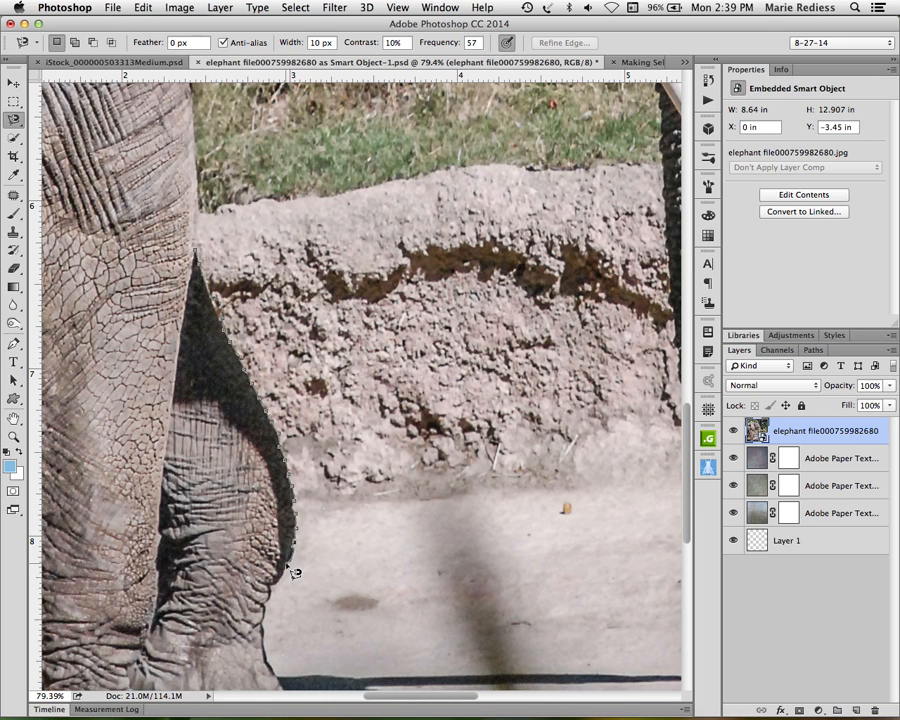
pyautogui.click(194, 494)
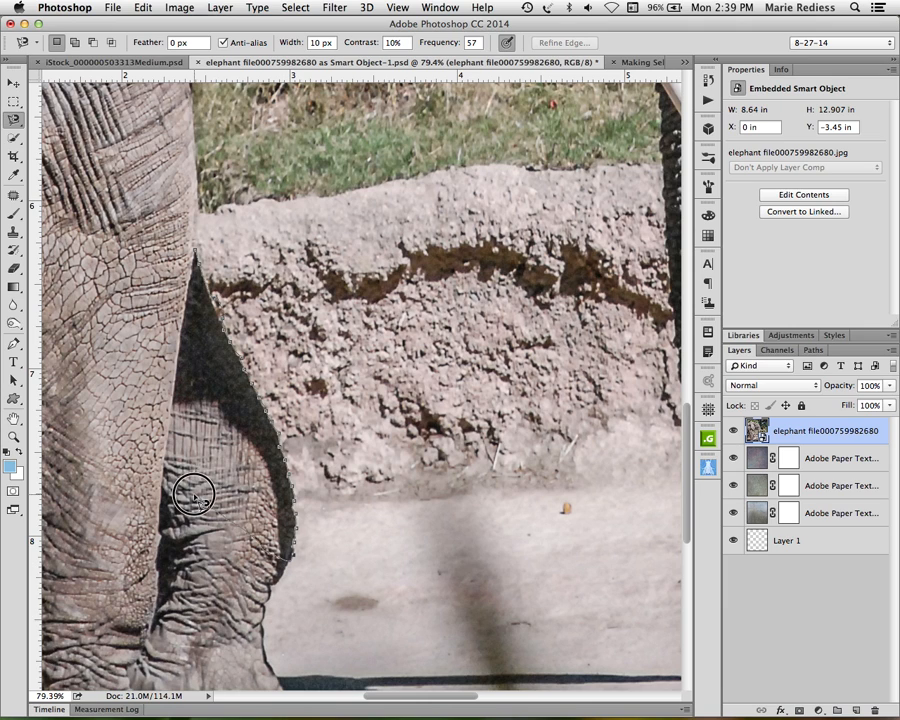
pyautogui.doubleClick(193, 330)
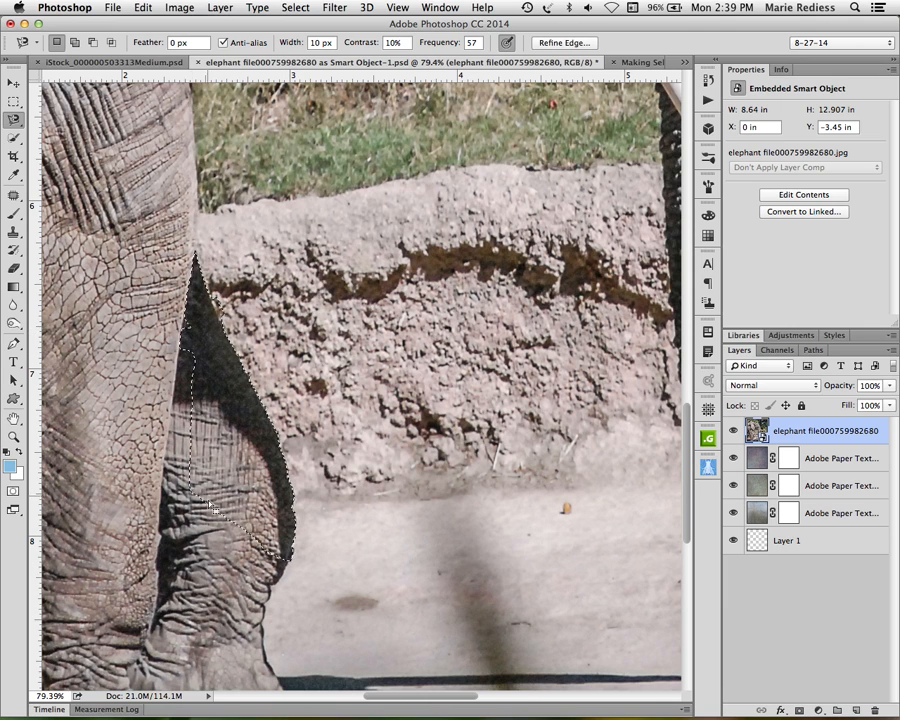
# Add the lower part of the far leg down to the foot and part of the ground shadow to the Magnetic Lasso selection
pyautogui.moveTo(341, 525); pyautogui.dragTo(363, 364)
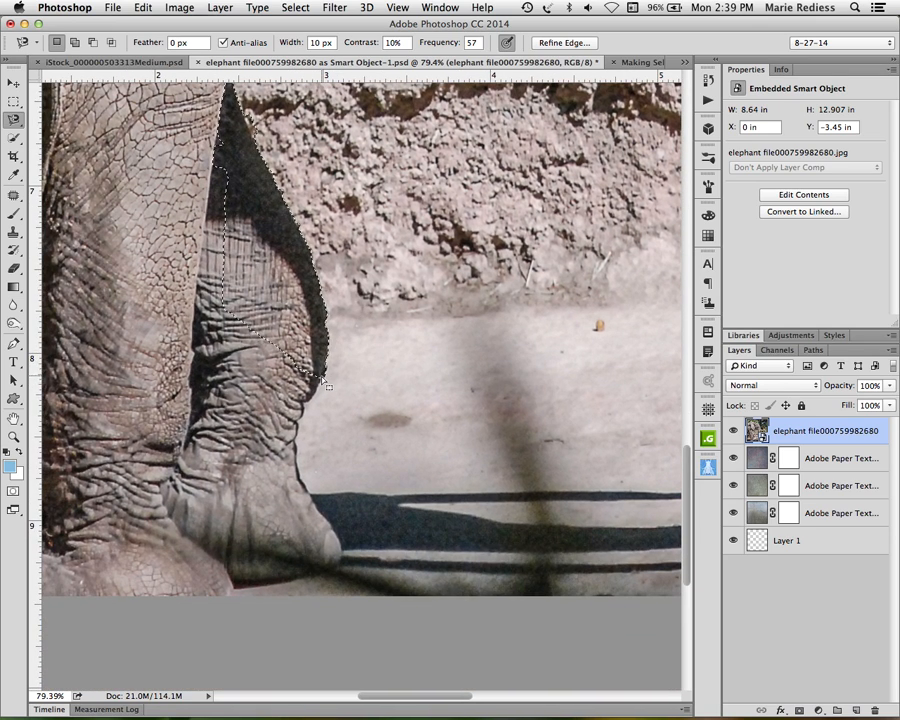
pyautogui.press('shift')
pyautogui.click(325, 376)
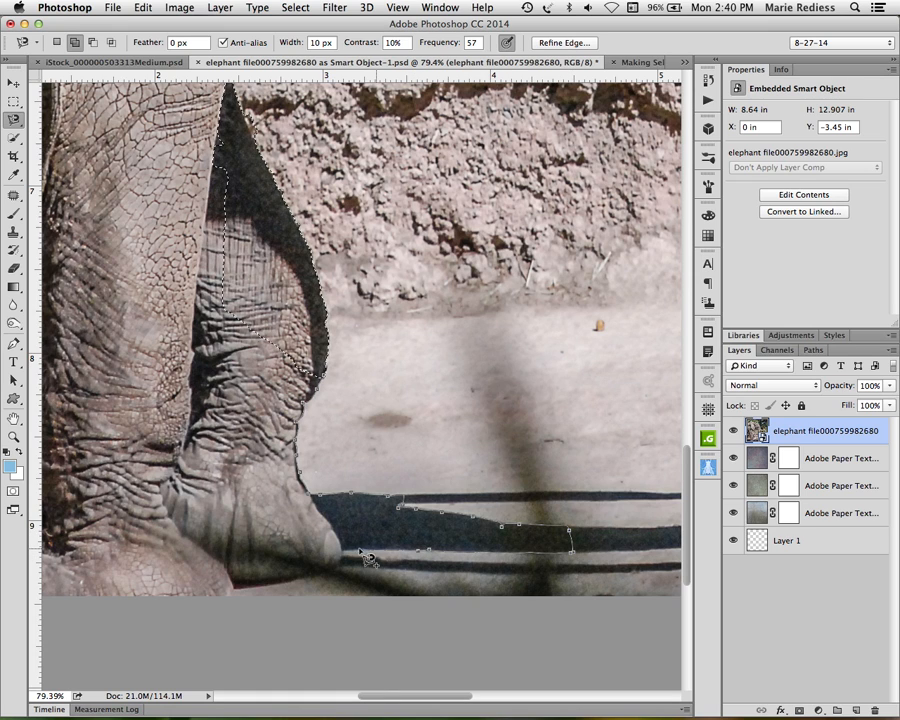
pyautogui.doubleClick(205, 330)
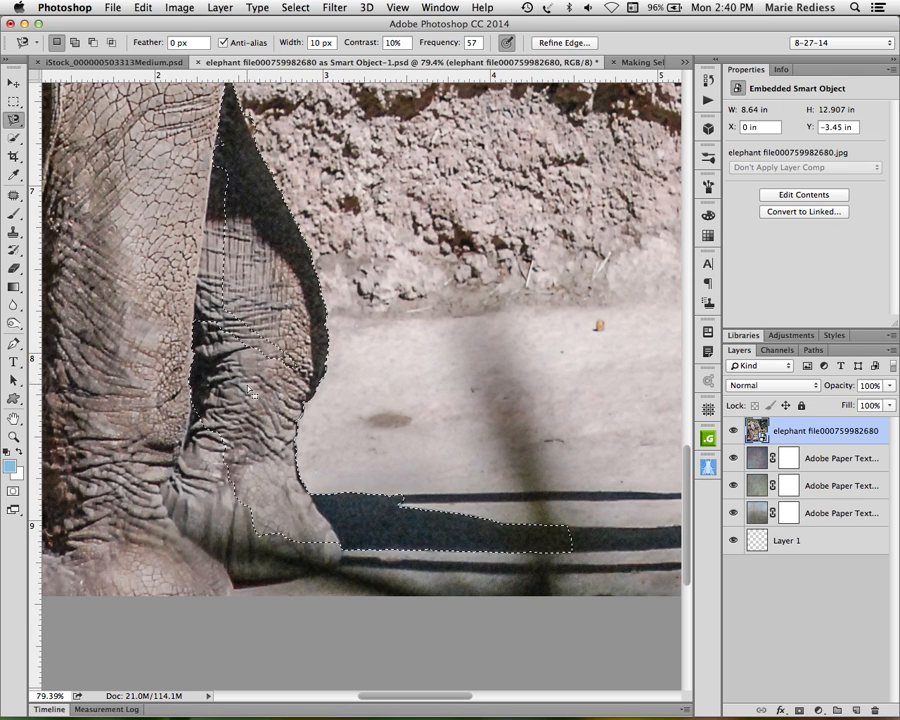
# Try to add the interior of the two front legs down to the feet to the current selection with the Lasso
pyautogui.press('shift')
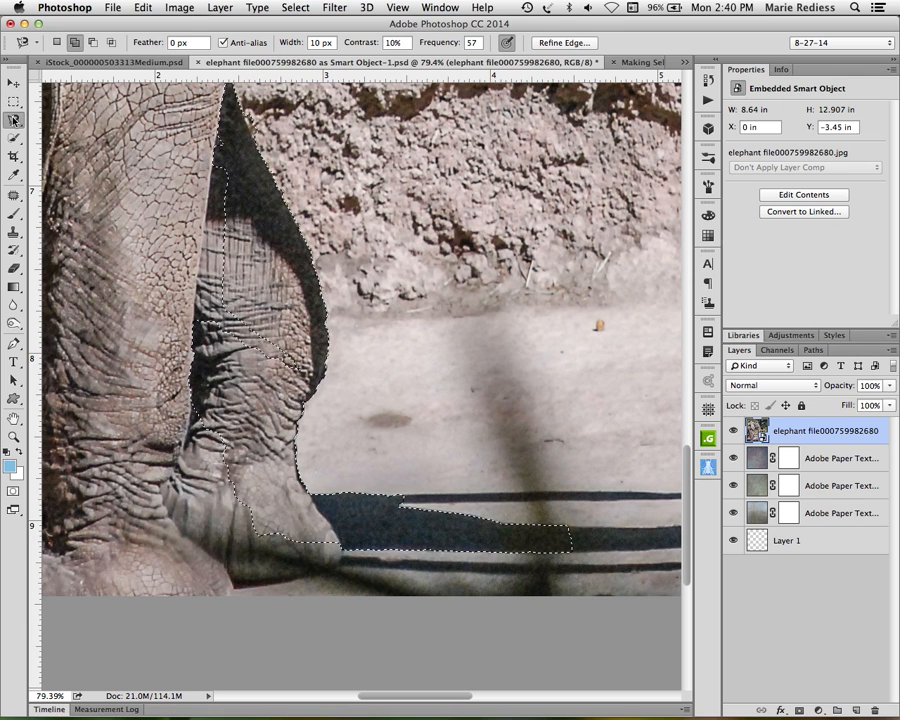
pyautogui.click(14, 120)
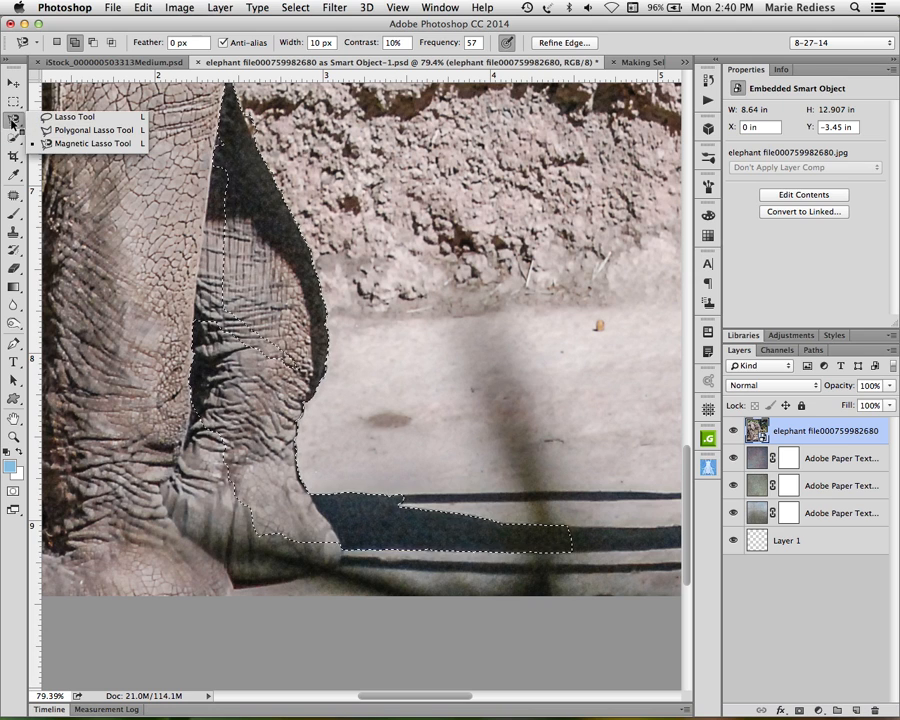
pyautogui.click(67, 119)
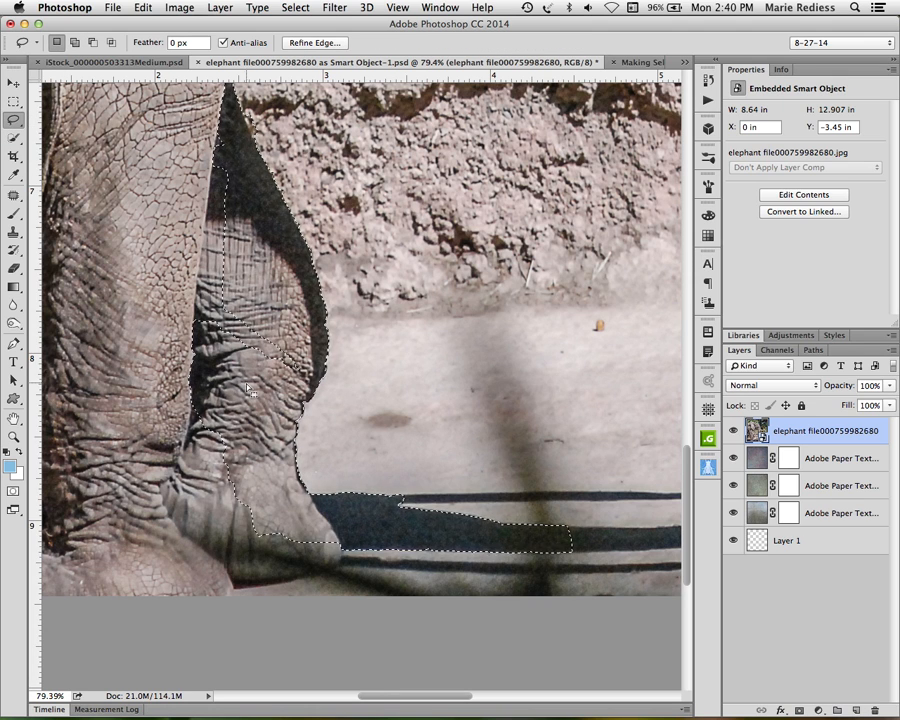
pyautogui.moveTo(290, 391)
pyautogui.mouseDown()
pyautogui.moveTo(304, 362)
pyautogui.moveTo(258, 280)
pyautogui.mouseUp()
pyautogui.moveTo(226, 106)
pyautogui.mouseDown()
pyautogui.moveTo(148, 112)
pyautogui.moveTo(102, 188)
pyautogui.moveTo(103, 371)
pyautogui.moveTo(119, 457)
pyautogui.moveTo(170, 546)
pyautogui.moveTo(229, 557)
pyautogui.moveTo(291, 529)
pyautogui.mouseUp()
pyautogui.moveTo(277, 397); pyautogui.dragTo(281, 388)
pyautogui.moveTo(200, 390)
pyautogui.mouseDown()
pyautogui.moveTo(215, 396)
pyautogui.moveTo(329, 543)
pyautogui.mouseUp()
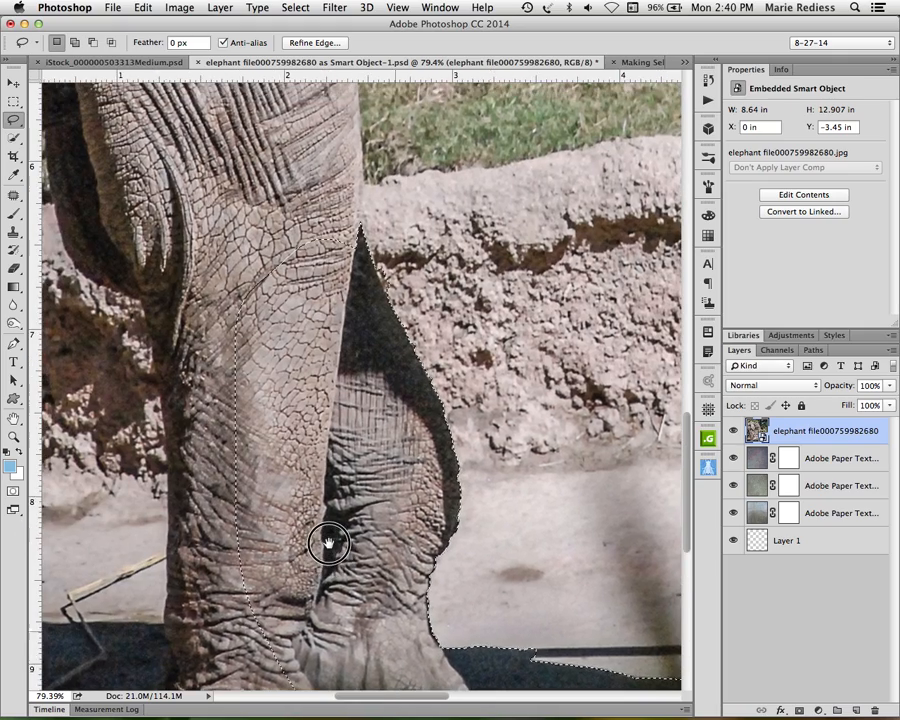
pyautogui.moveTo(290, 282); pyautogui.dragTo(47, 225)
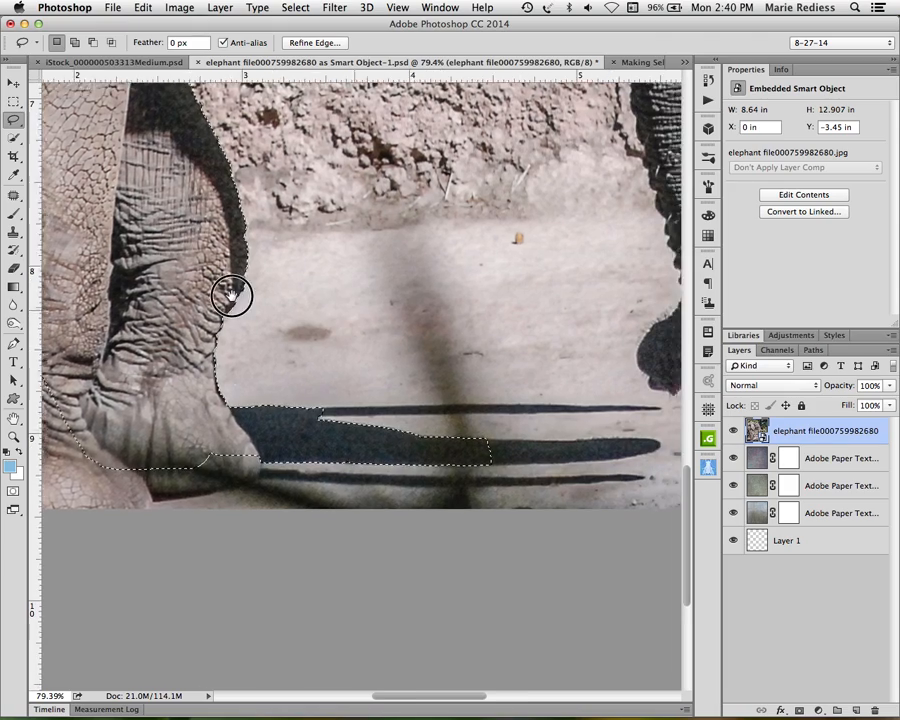
pyautogui.moveTo(231, 295); pyautogui.dragTo(210, 295)
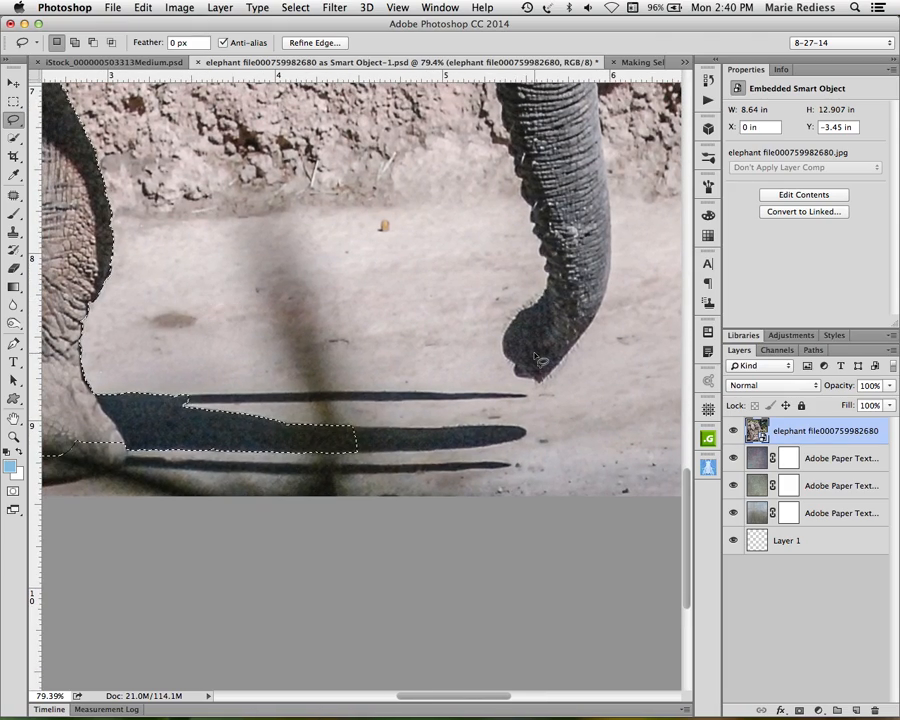
pyautogui.press('super+0')
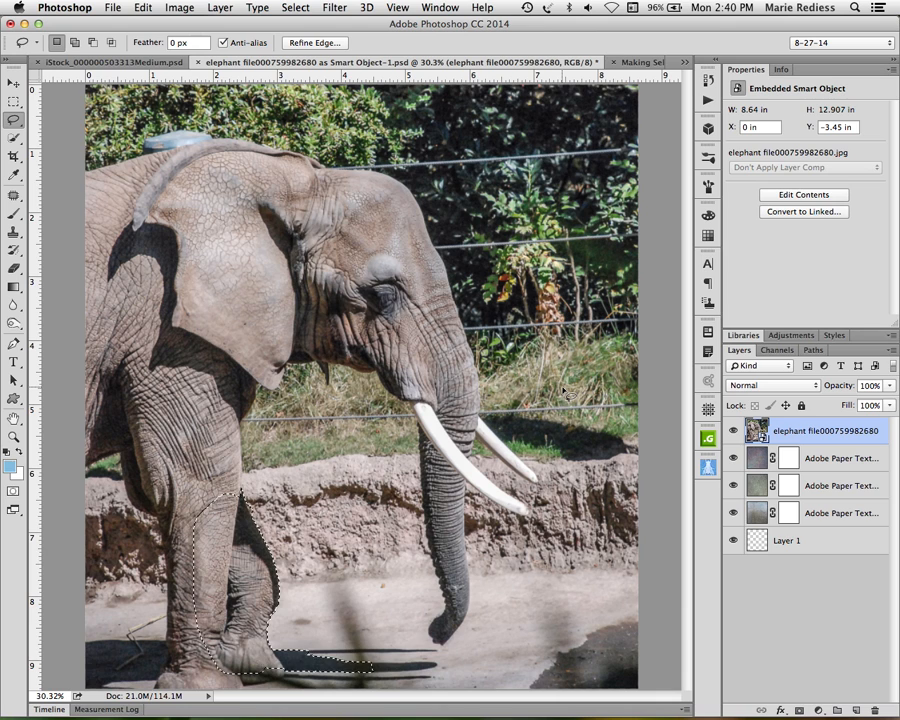
# Undo back to the earlier full-body selection and add the far front leg and both feet to it with the Lasso
pyautogui.press('super+z')
pyautogui.press('super+z')
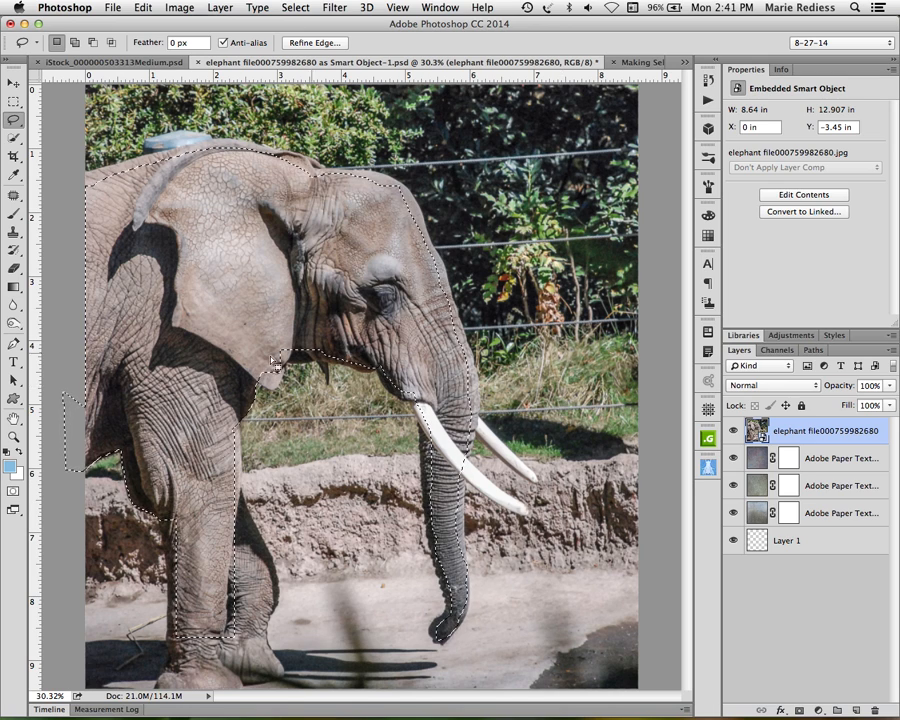
pyautogui.press('shift')
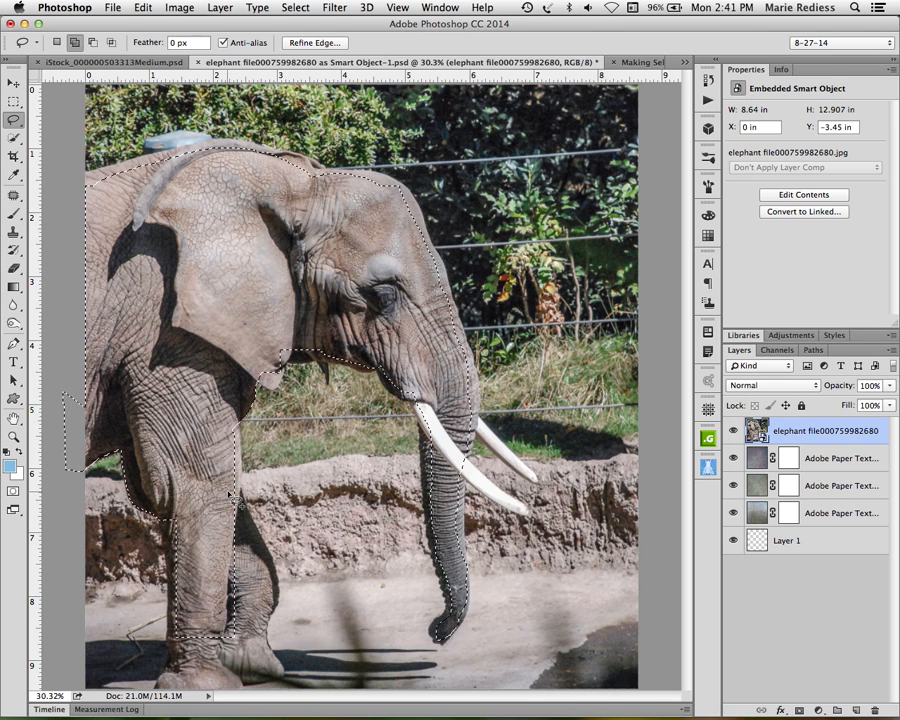
pyautogui.moveTo(245, 524)
pyautogui.mouseDown()
pyautogui.moveTo(267, 583)
pyautogui.moveTo(256, 646)
pyautogui.moveTo(270, 669)
pyautogui.moveTo(226, 667)
pyautogui.moveTo(217, 684)
pyautogui.moveTo(186, 681)
pyautogui.moveTo(197, 660)
pyautogui.moveTo(187, 659)
pyautogui.moveTo(177, 618)
pyautogui.moveTo(200, 592)
pyautogui.mouseUp()
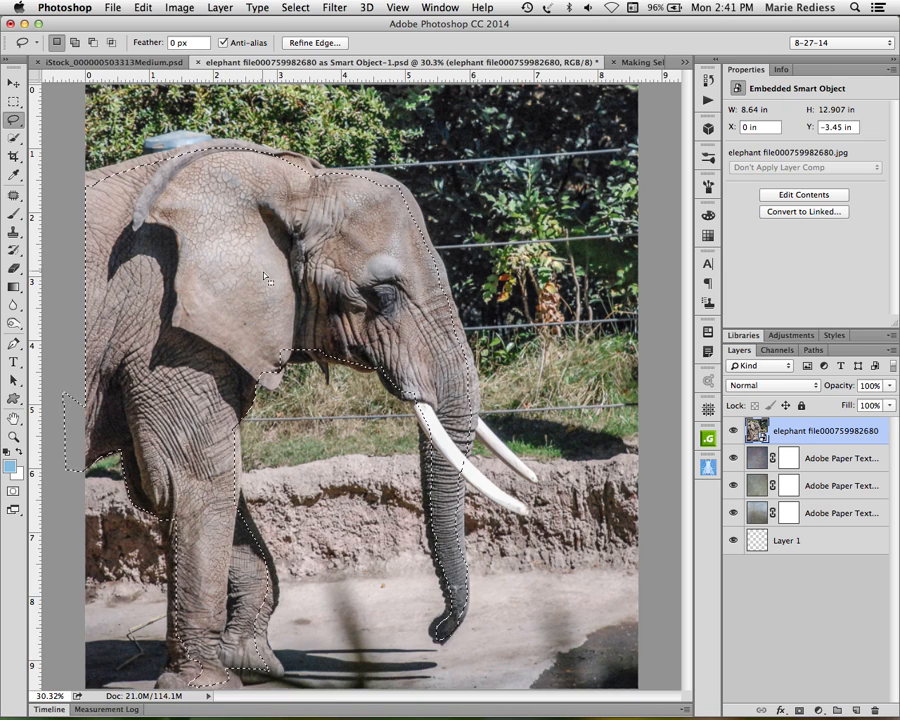
# Enter Quick Mask mode and erase the mask spill below the belly at the canvas edge with a size 40 white brush
pyautogui.click(14, 491)
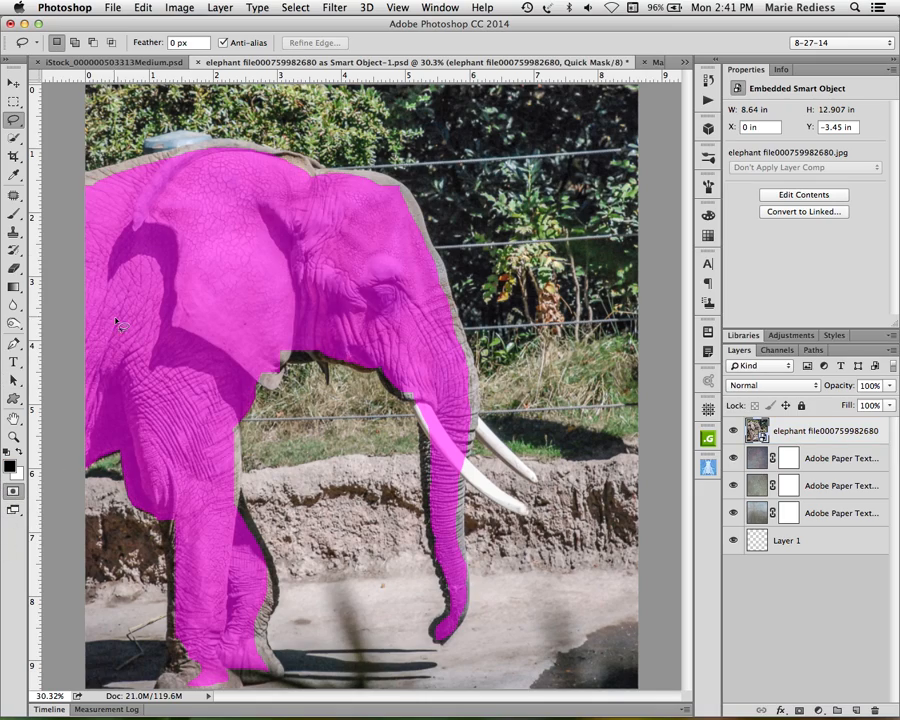
pyautogui.press('z')
pyautogui.moveTo(118, 383)
pyautogui.mouseDown()
pyautogui.moveTo(331, 402)
pyautogui.moveTo(232, 410)
pyautogui.moveTo(582, 88)
pyautogui.mouseUp()
pyautogui.press('space')
pyautogui.moveTo(289, 378); pyautogui.dragTo(302, 200)
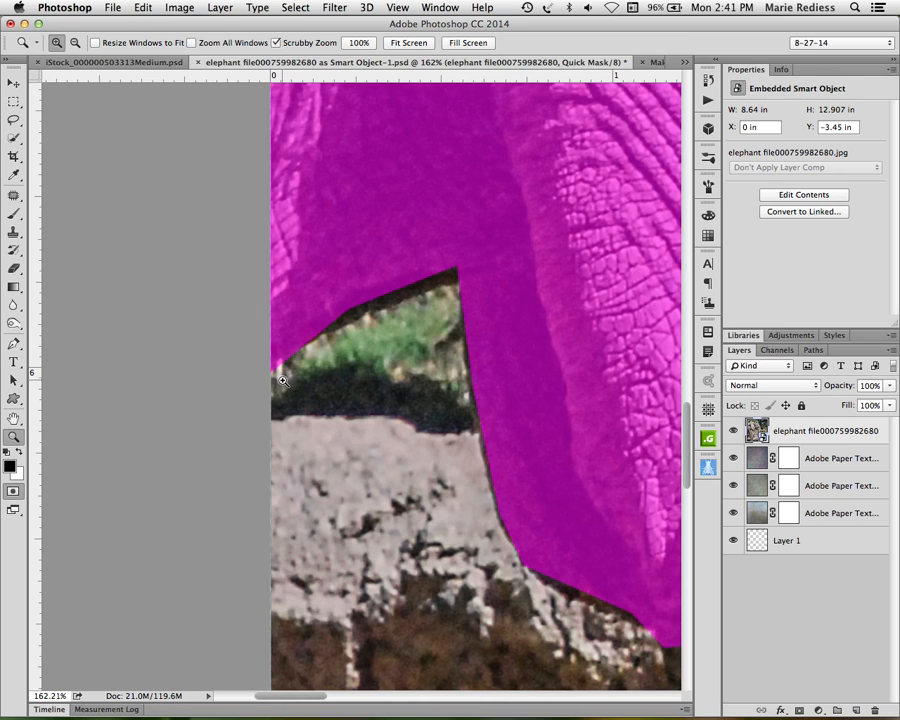
pyautogui.press('b')
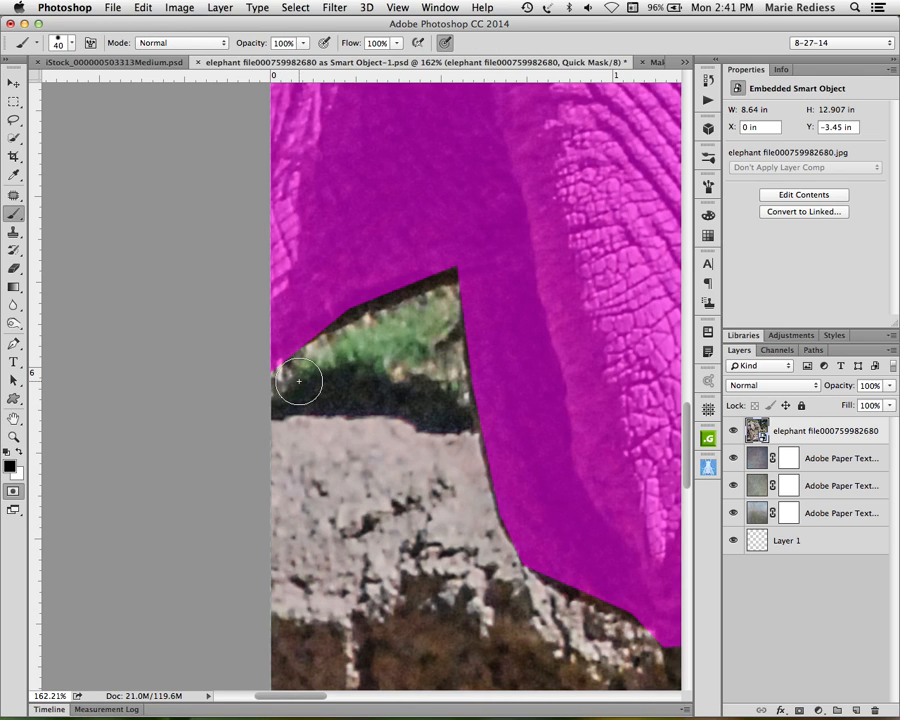
pyautogui.press('x')
pyautogui.moveTo(295, 380); pyautogui.dragTo(276, 380)
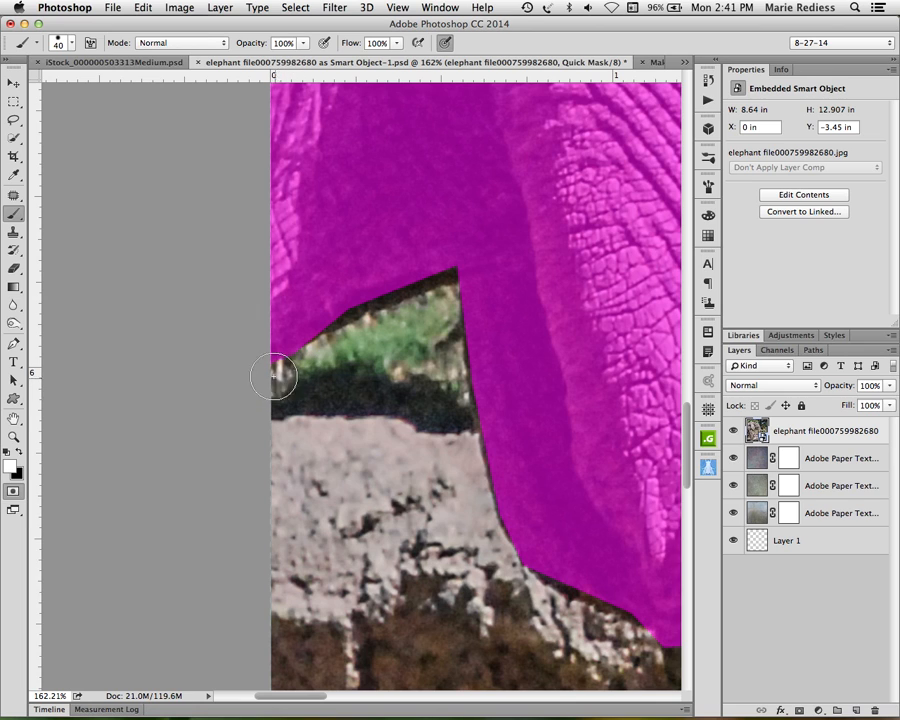
# Paint the missed fringe along the belly's lower edge and down the adjoining leg edge into the mask with black
pyautogui.press('x')
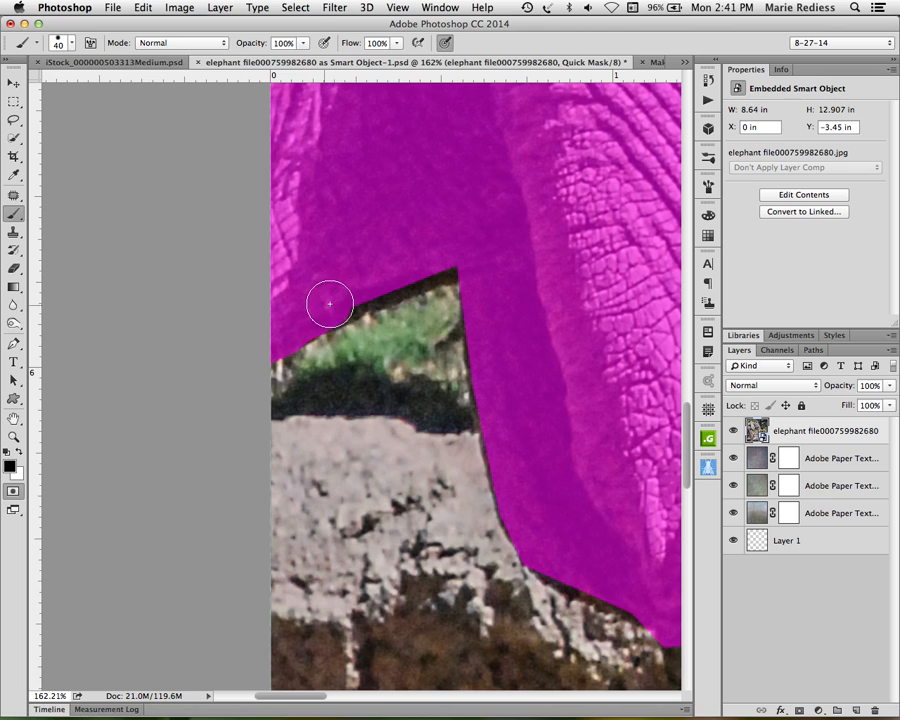
pyautogui.moveTo(381, 282)
pyautogui.mouseDown()
pyautogui.moveTo(496, 247)
pyautogui.moveTo(499, 290)
pyautogui.moveTo(486, 304)
pyautogui.moveTo(484, 330)
pyautogui.moveTo(514, 479)
pyautogui.mouseUp()
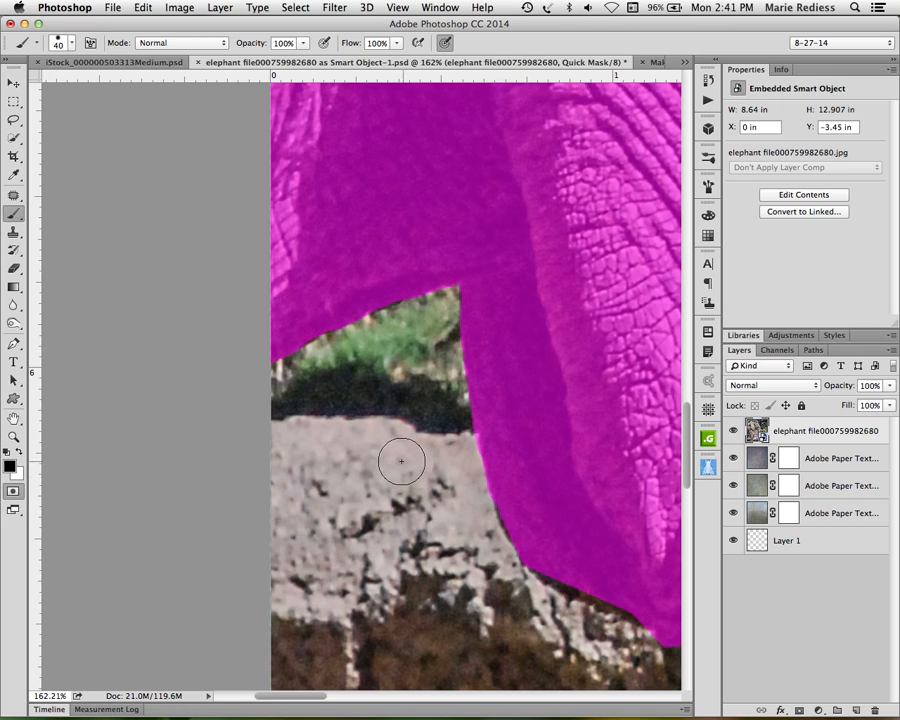
pyautogui.press('z')
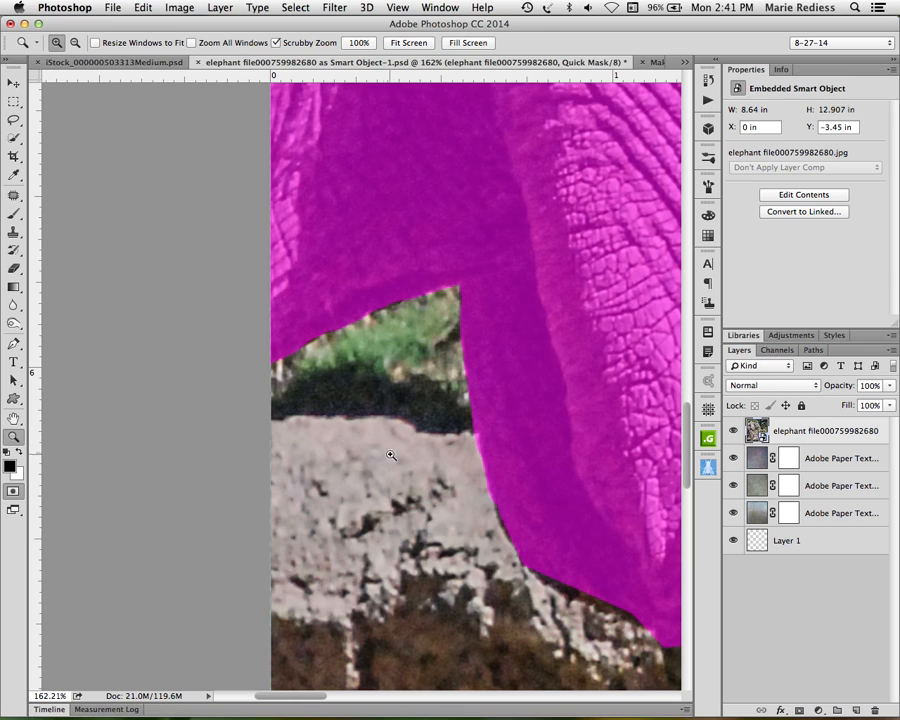
pyautogui.press('b')
pyautogui.press('x')
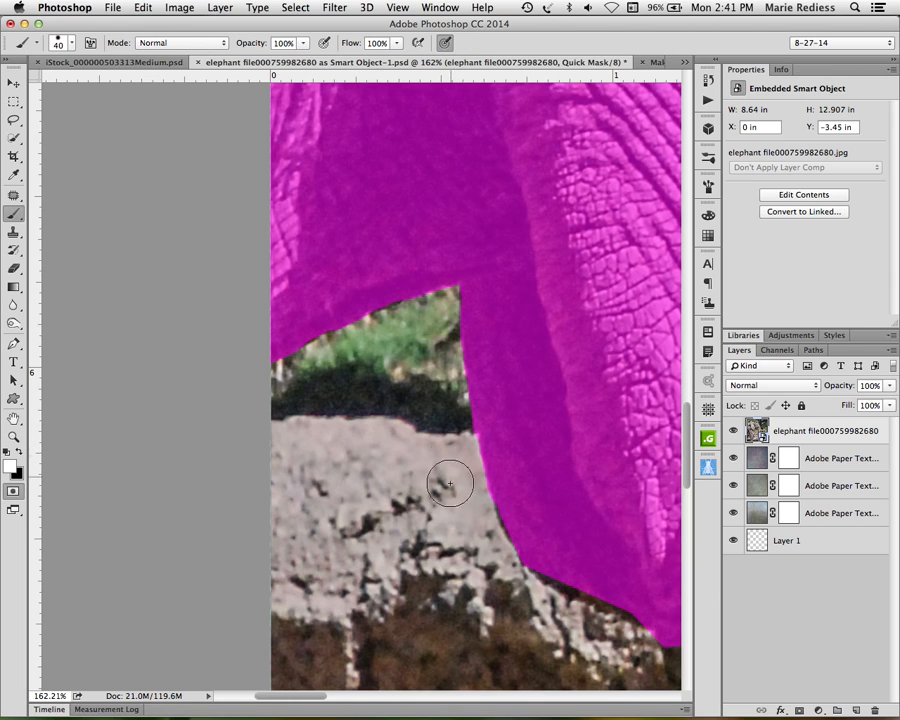
# Leave Quick Mask mode and add the first dark bump on the lower trunk's inner edge to the selection with the Lasso
pyautogui.moveTo(556, 534); pyautogui.dragTo(294, 333)
pyautogui.moveTo(502, 422); pyautogui.dragTo(72, 390)
pyautogui.moveTo(412, 406); pyautogui.dragTo(8, 396)
pyautogui.moveTo(620, 402); pyautogui.dragTo(491, 540)
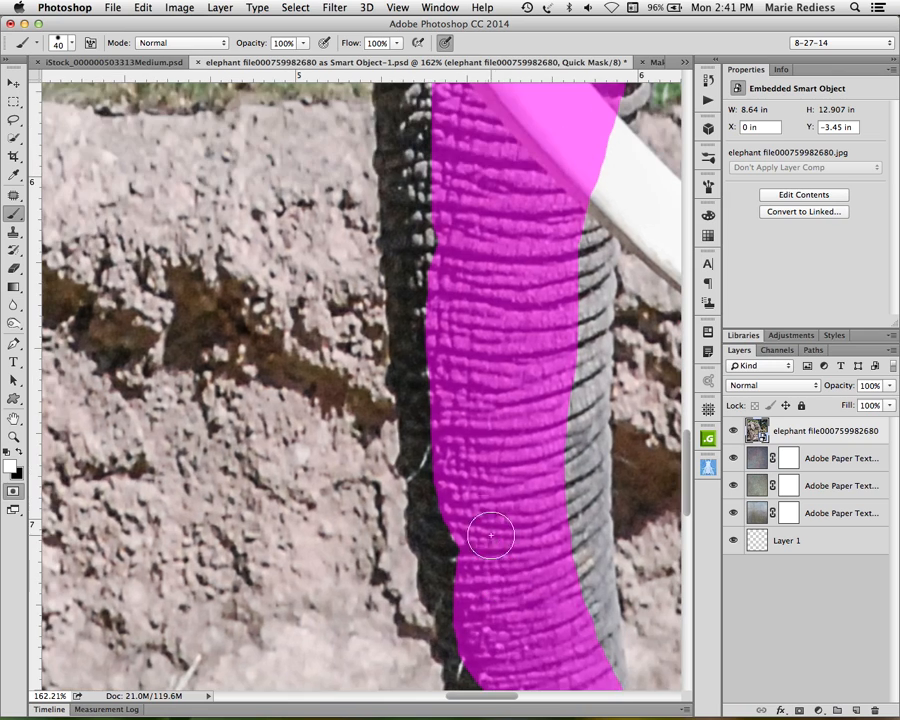
pyautogui.press('q')
pyautogui.press('l')
pyautogui.moveTo(465, 365); pyautogui.dragTo(410, 234)
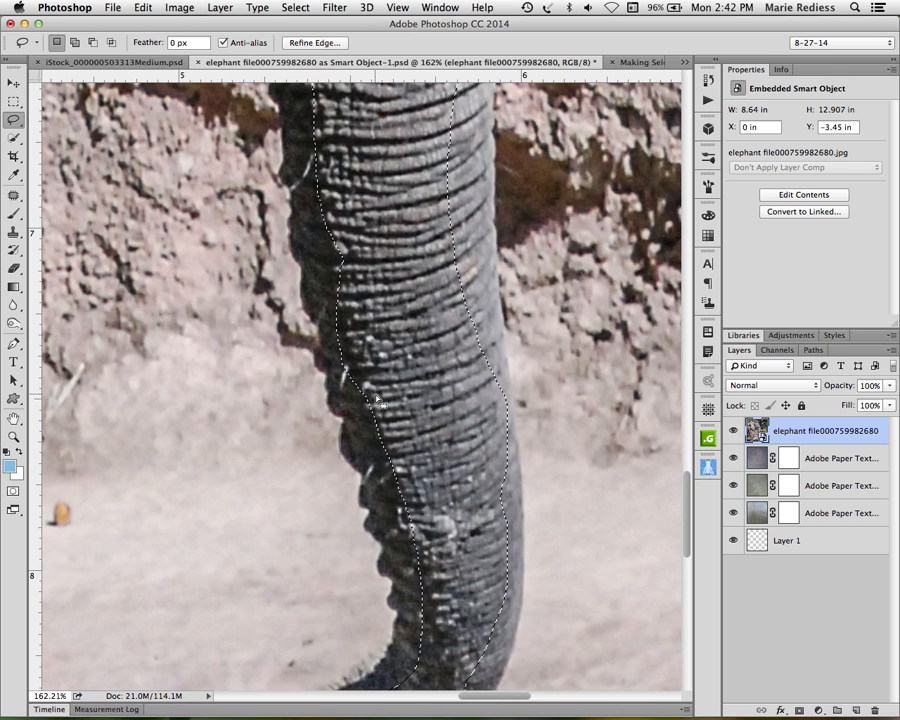
pyautogui.press('shift')
pyautogui.moveTo(363, 405); pyautogui.dragTo(364, 406)
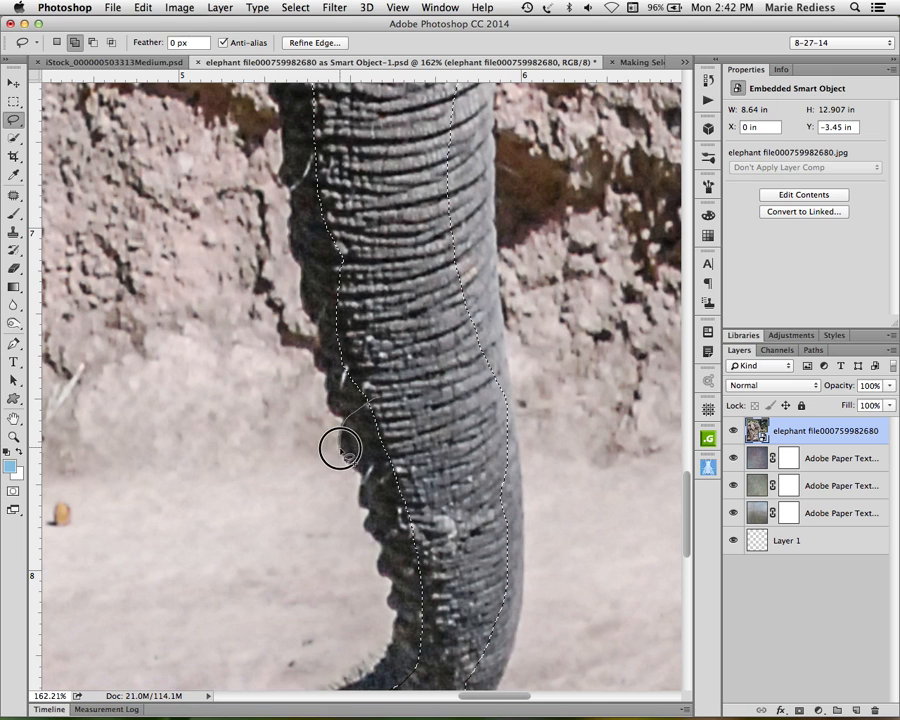
pyautogui.moveTo(354, 470)
pyautogui.mouseDown()
pyautogui.moveTo(396, 460)
pyautogui.moveTo(412, 417)
pyautogui.mouseUp()
# Add the following bumps down the trunk's inner edge with the Lasso and switch to the Polygonal Lasso
pyautogui.press('shift')
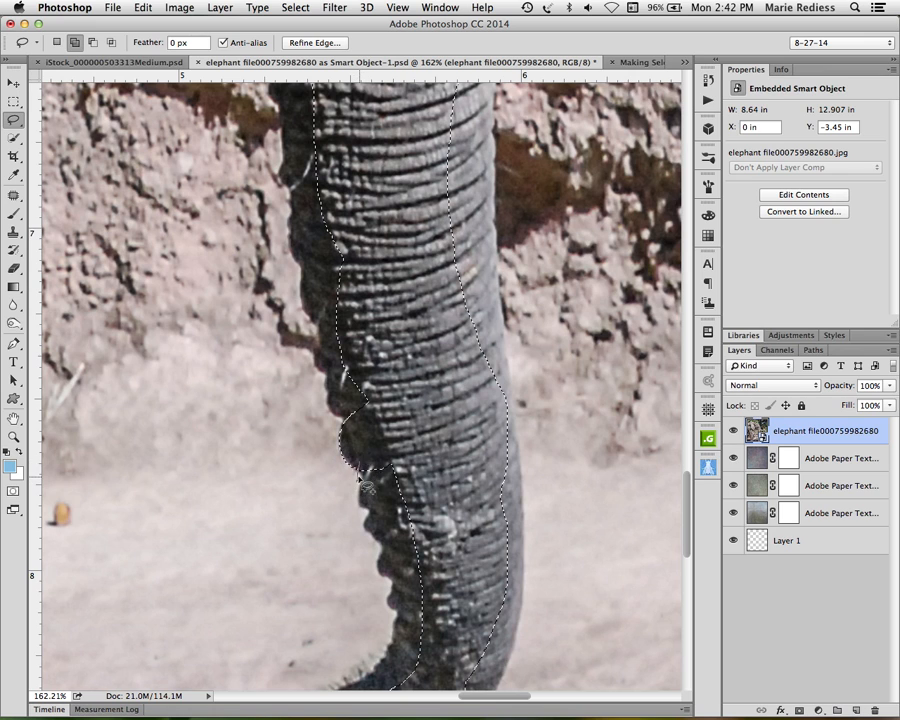
pyautogui.moveTo(360, 479)
pyautogui.mouseDown()
pyautogui.moveTo(390, 503)
pyautogui.moveTo(410, 464)
pyautogui.moveTo(380, 446)
pyautogui.mouseUp()
pyautogui.moveTo(372, 506)
pyautogui.mouseDown()
pyautogui.moveTo(383, 538)
pyautogui.moveTo(425, 525)
pyautogui.moveTo(437, 443)
pyautogui.mouseUp()
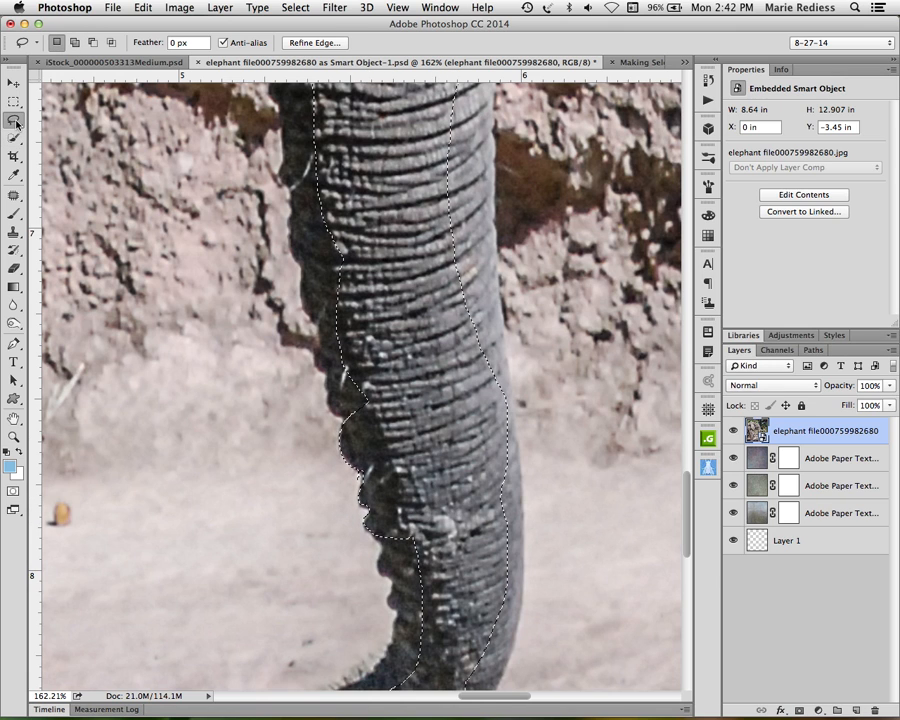
pyautogui.moveTo(15, 122); pyautogui.dragTo(68, 129)
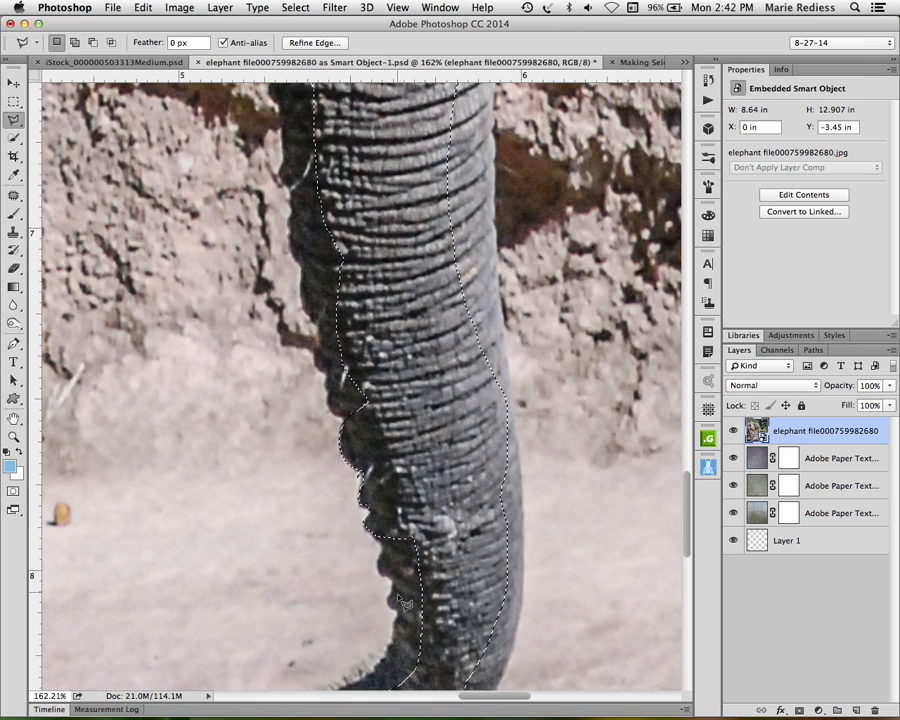
pyautogui.press('super+d')
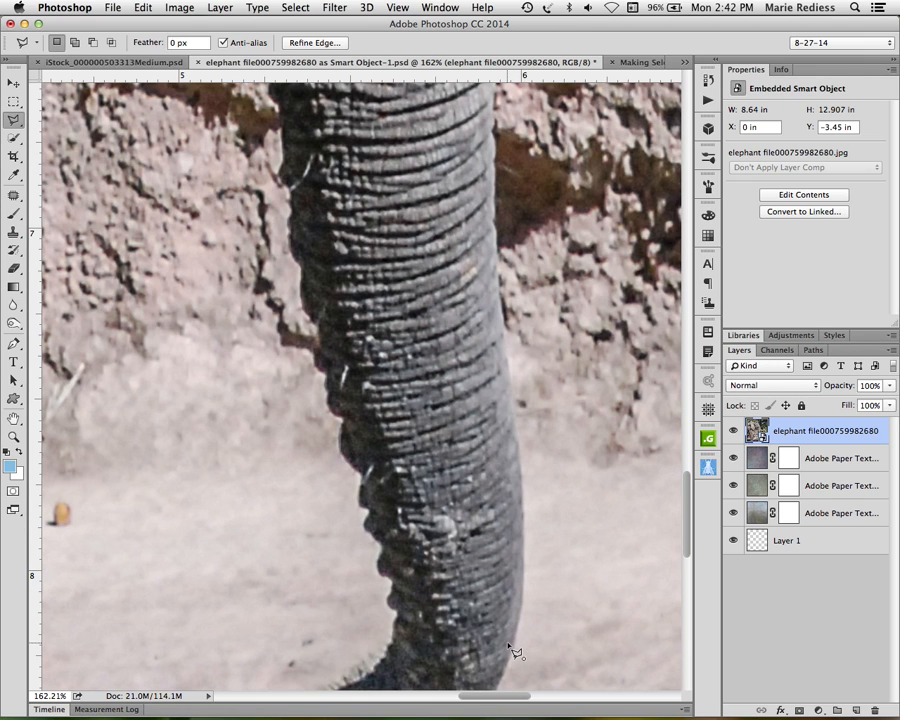
pyautogui.doubleClick(504, 620)
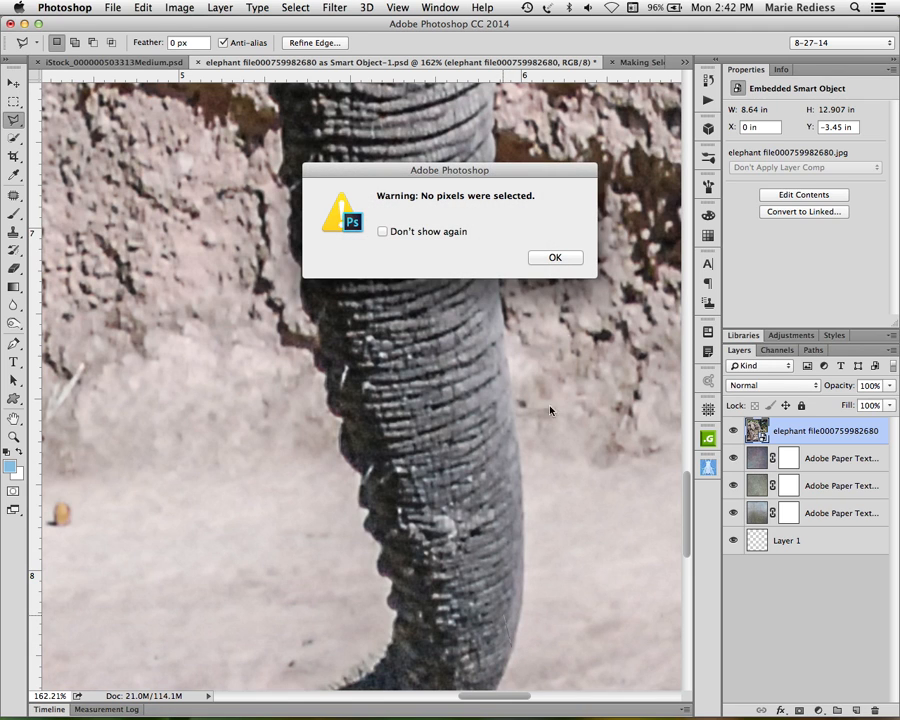
pyautogui.click(566, 260)
pyautogui.press('super+shift+d')
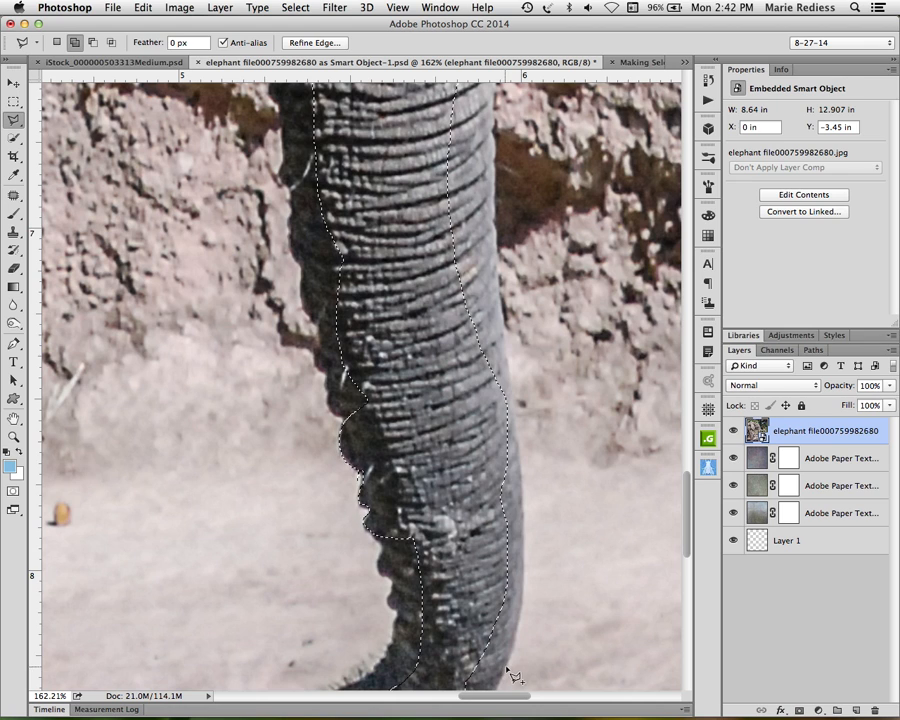
# Add the missed strip along the outer edge of the lower trunk to the selection with the Polygonal Lasso
pyautogui.click(520, 616)
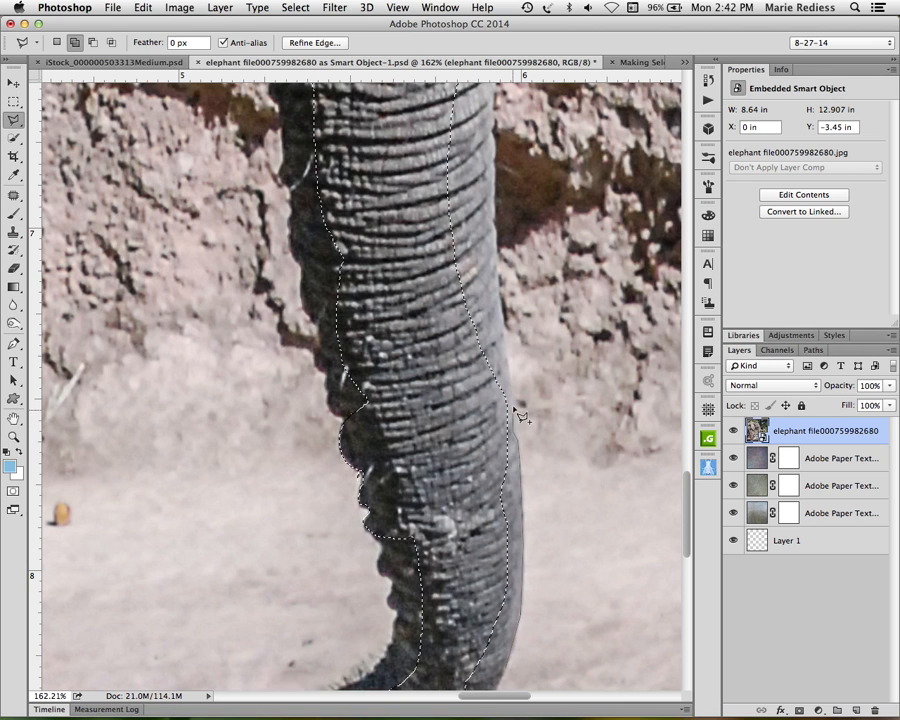
pyautogui.click(504, 329)
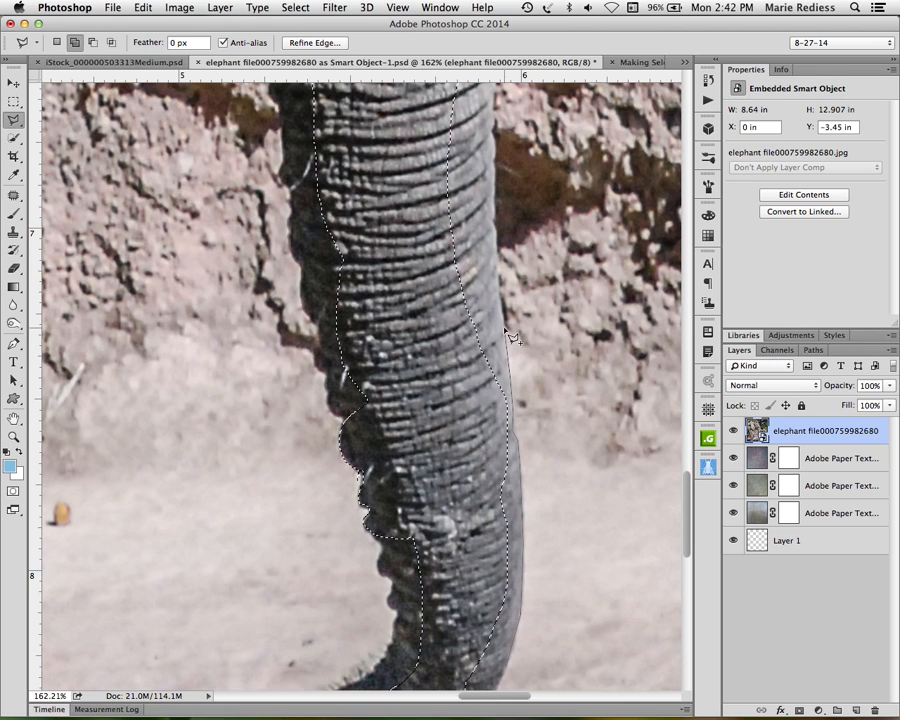
pyautogui.click(441, 368)
pyautogui.click(474, 652)
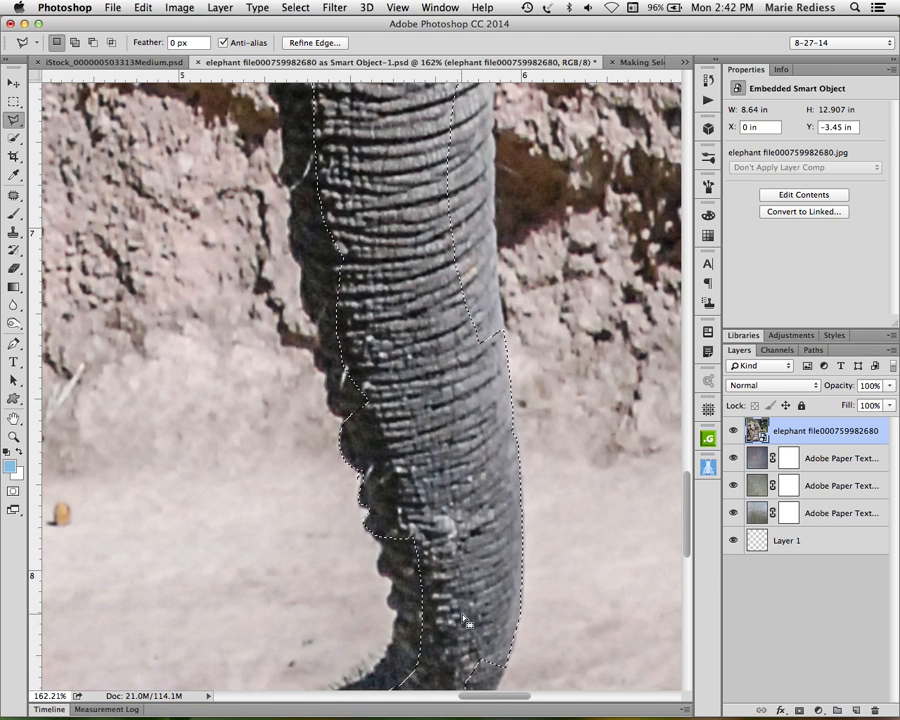
# Save the elephant selection as a new channel named "rough elephant" and deselect it
pyautogui.press('super+0')
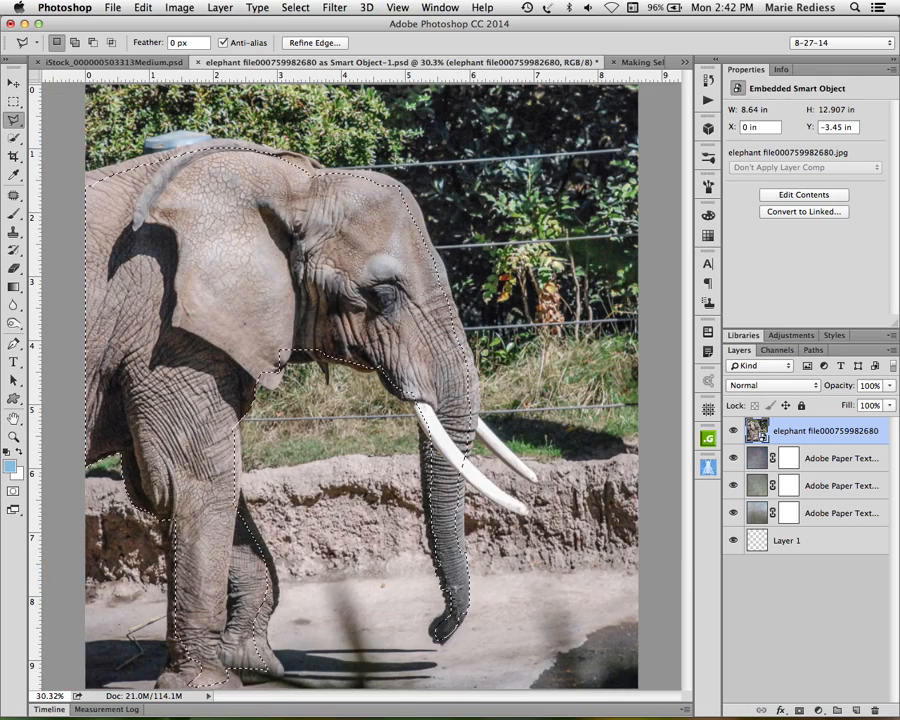
pyautogui.click(298, 8)
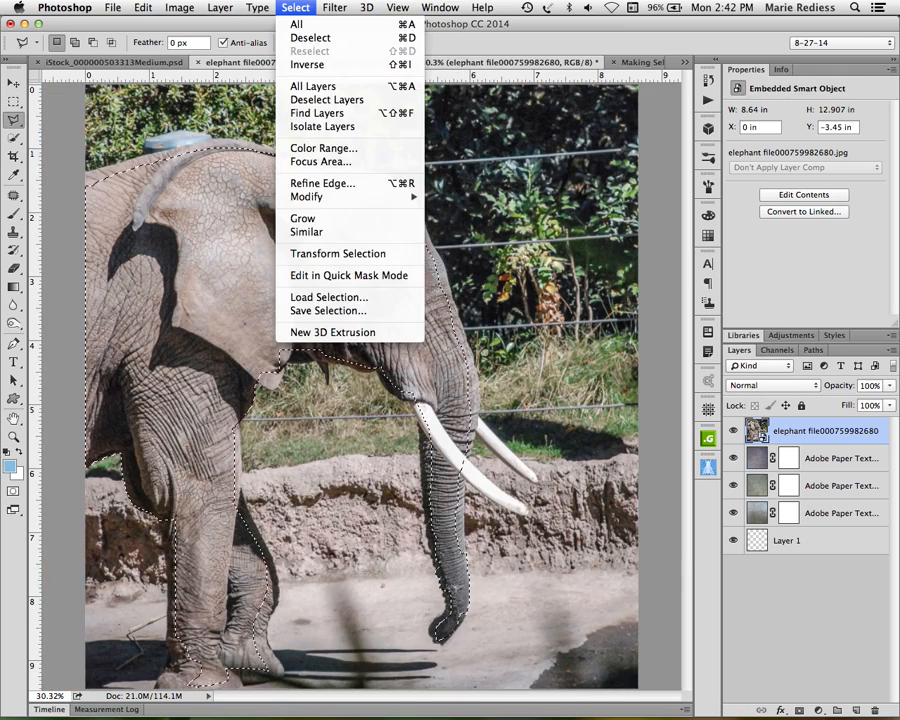
pyautogui.click(314, 321)
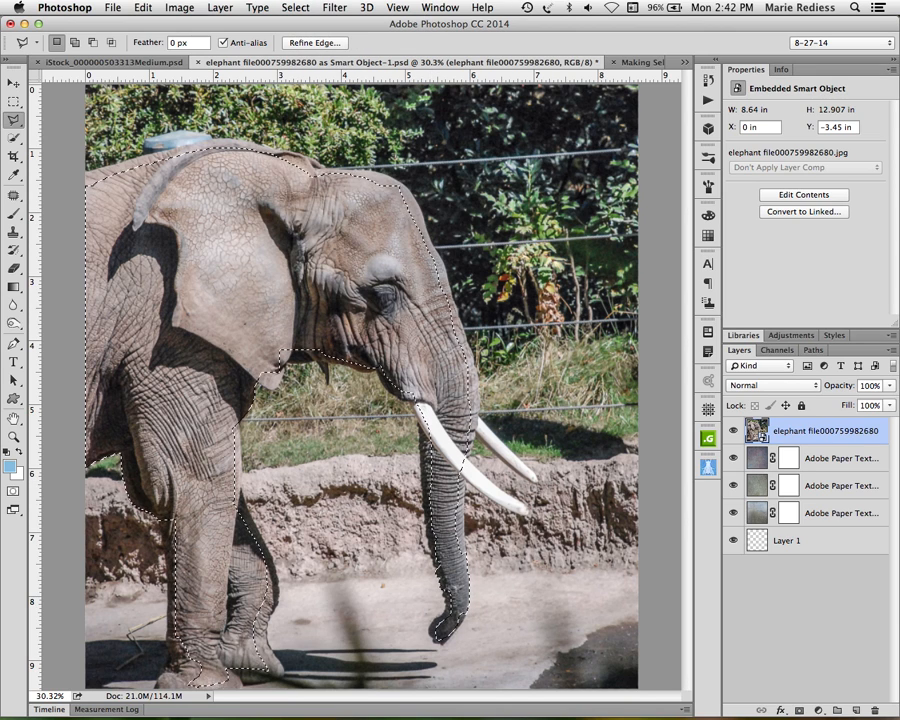
pyautogui.click(296, 8)
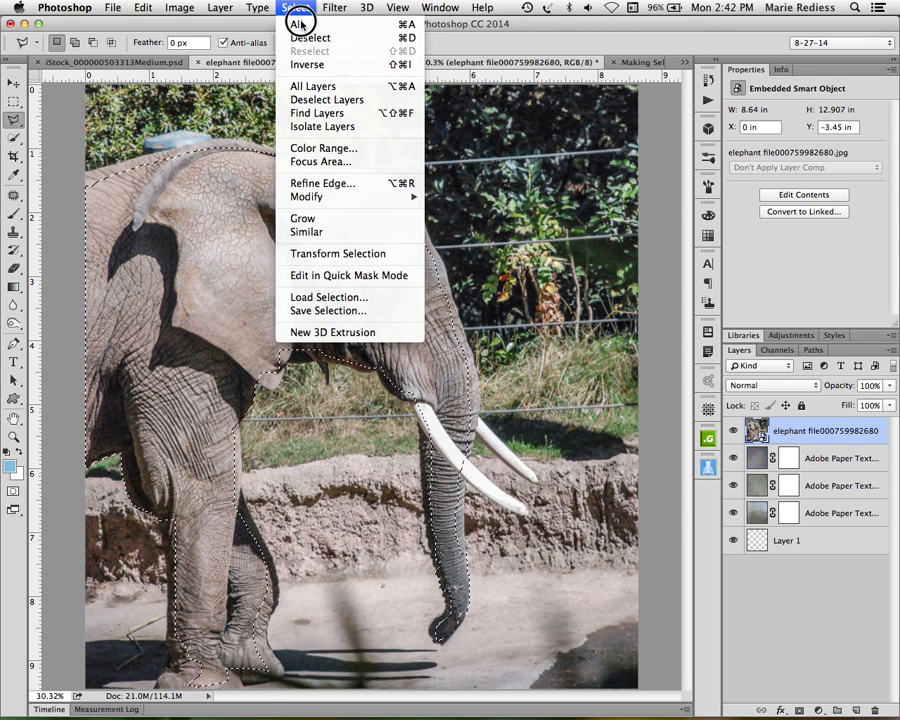
pyautogui.click(314, 312)
pyautogui.write('rough elephant')
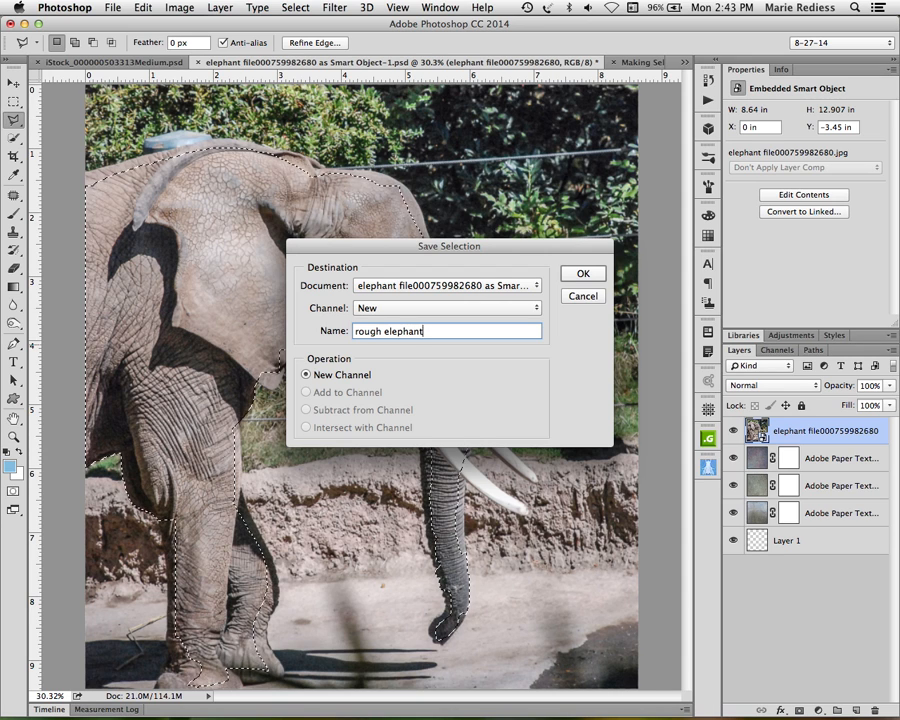
pyautogui.press('Return')
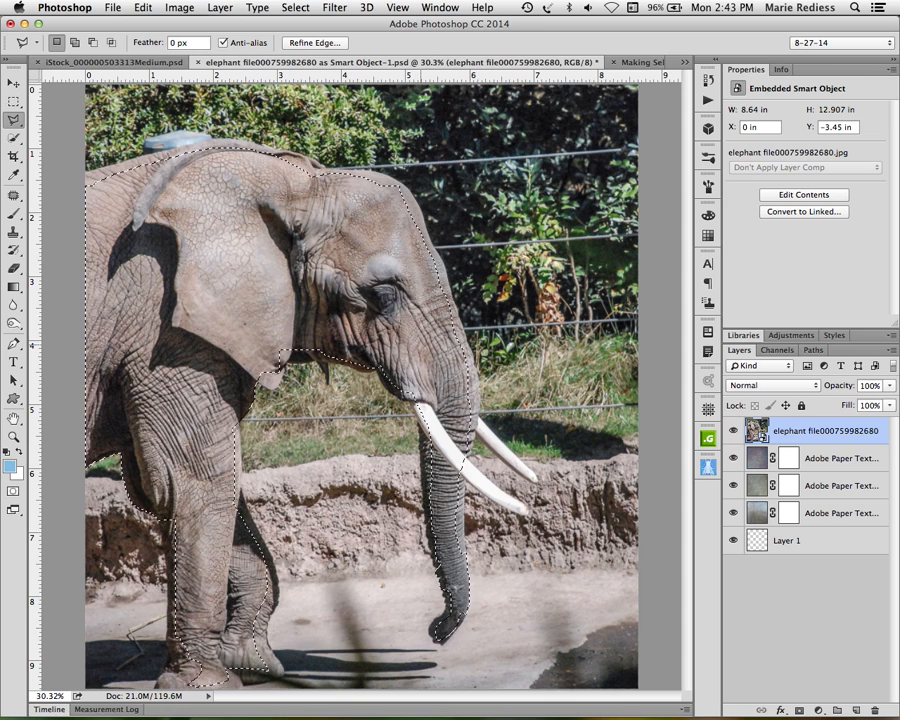
pyautogui.press('super+d')
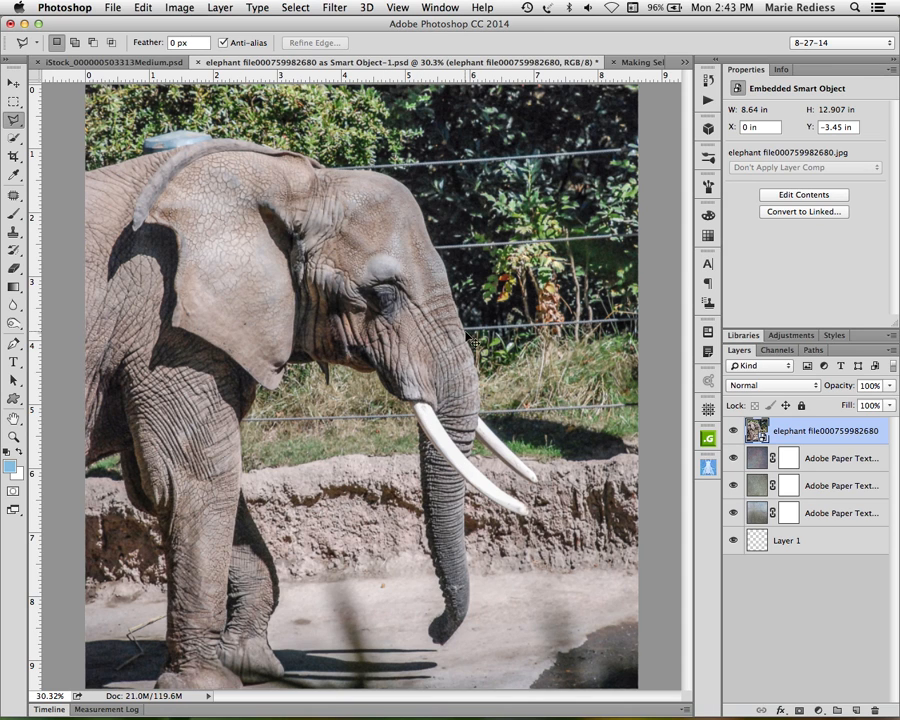
# Load the saved "elephant" path as a selection
pyautogui.click(813, 350)
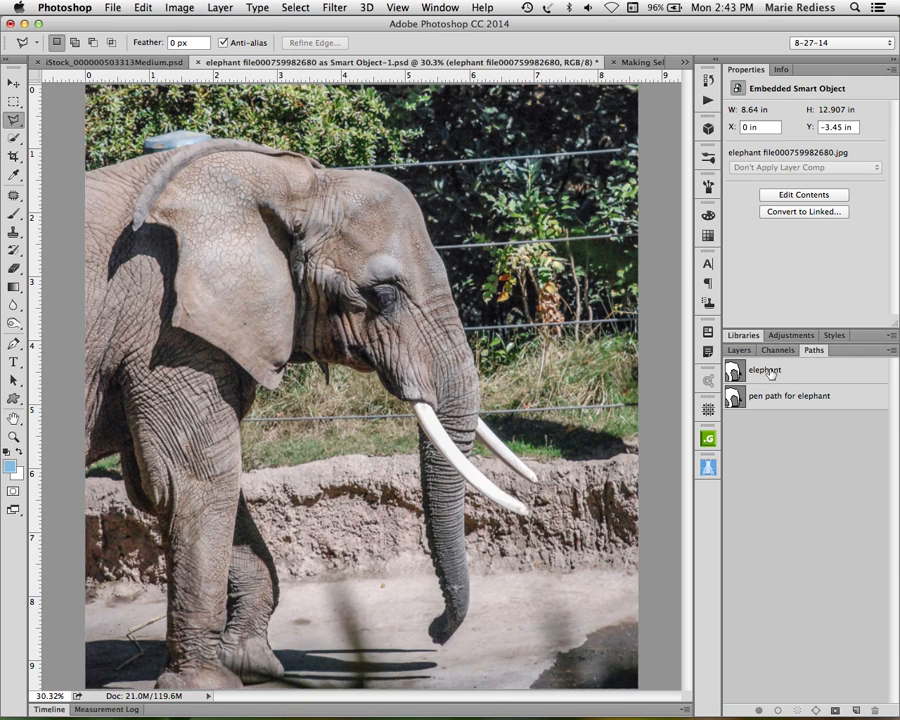
pyautogui.click(766, 370)
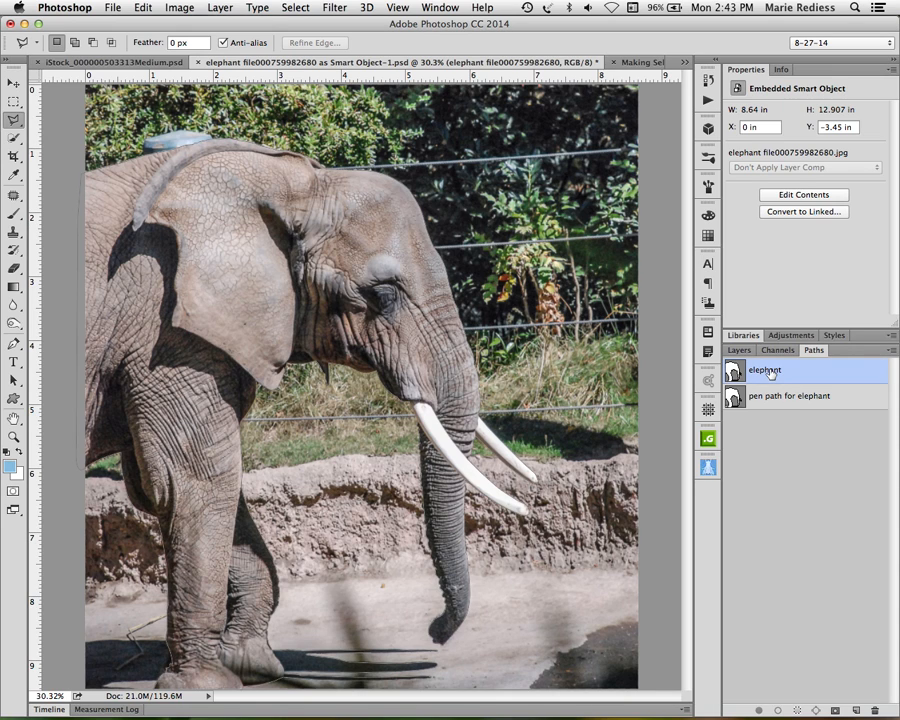
pyautogui.doubleClick(766, 370)
pyautogui.rightClick(741, 373)
pyautogui.click(766, 372)
pyautogui.doubleClick(738, 373)
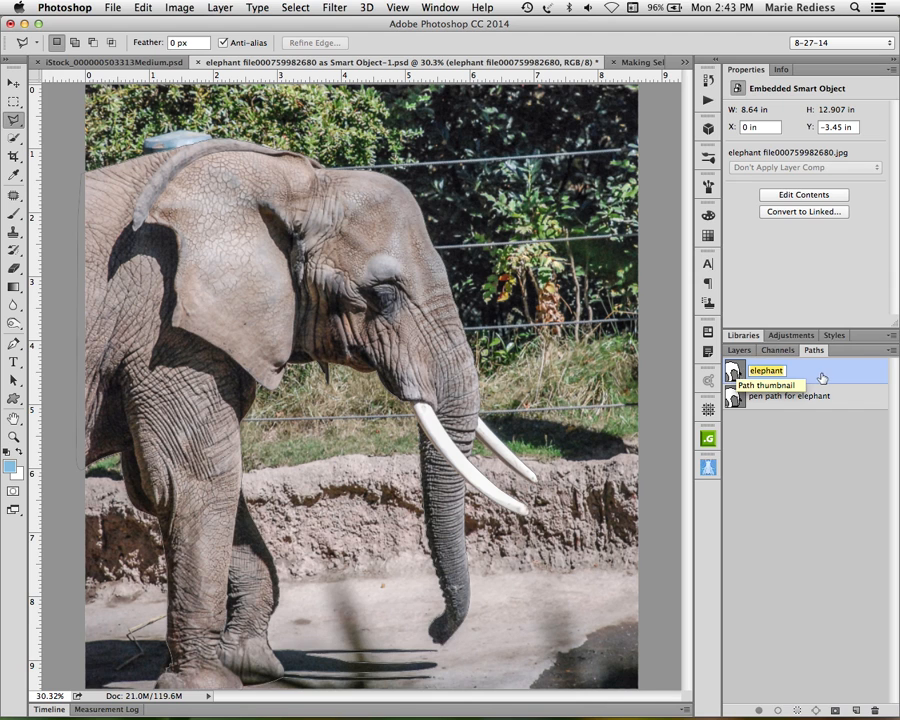
pyautogui.keyDown('super'); pyautogui.click(735, 373); pyautogui.keyUp('super')
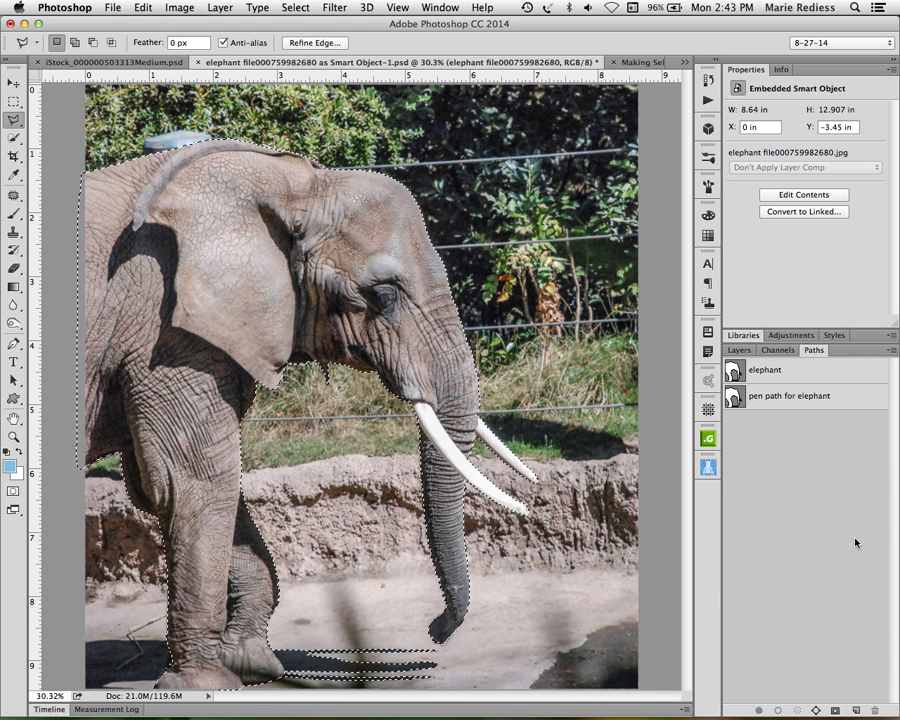
# Show the path selection in Quick Mask mode and touch up the belly's lower edge with the Brush in black
pyautogui.click(739, 350)
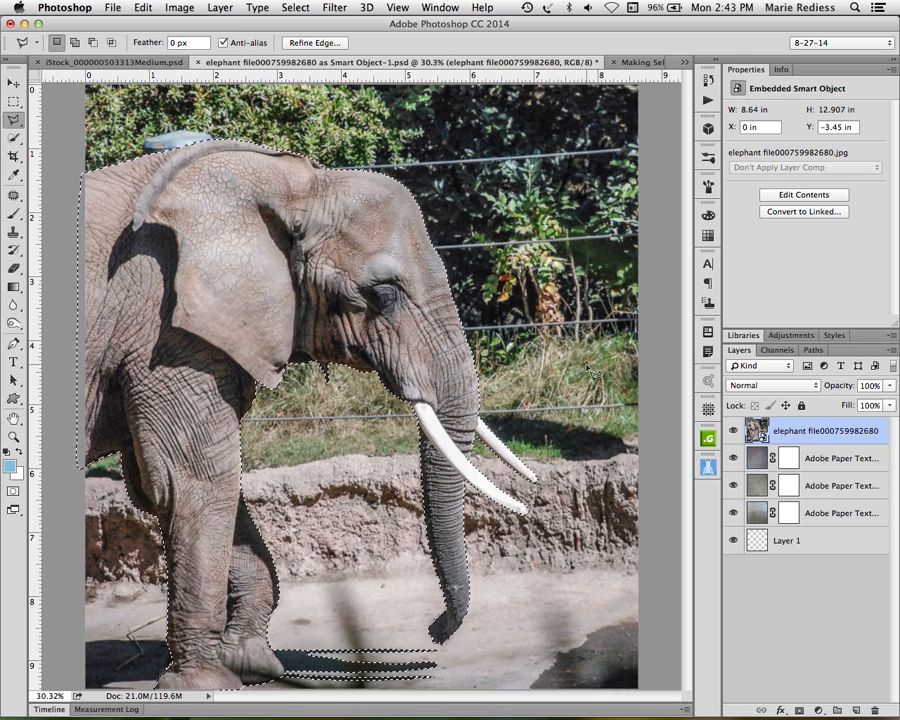
pyautogui.press('q')
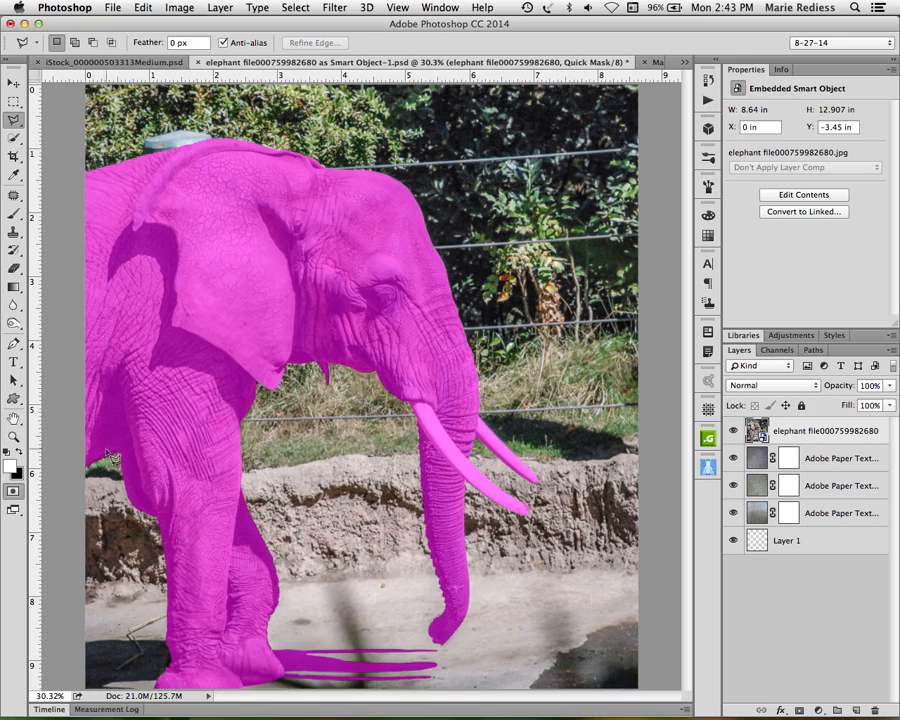
pyautogui.press('z')
pyautogui.moveTo(118, 453)
pyautogui.mouseDown()
pyautogui.moveTo(189, 473)
pyautogui.moveTo(422, 250)
pyautogui.moveTo(412, 330)
pyautogui.mouseUp()
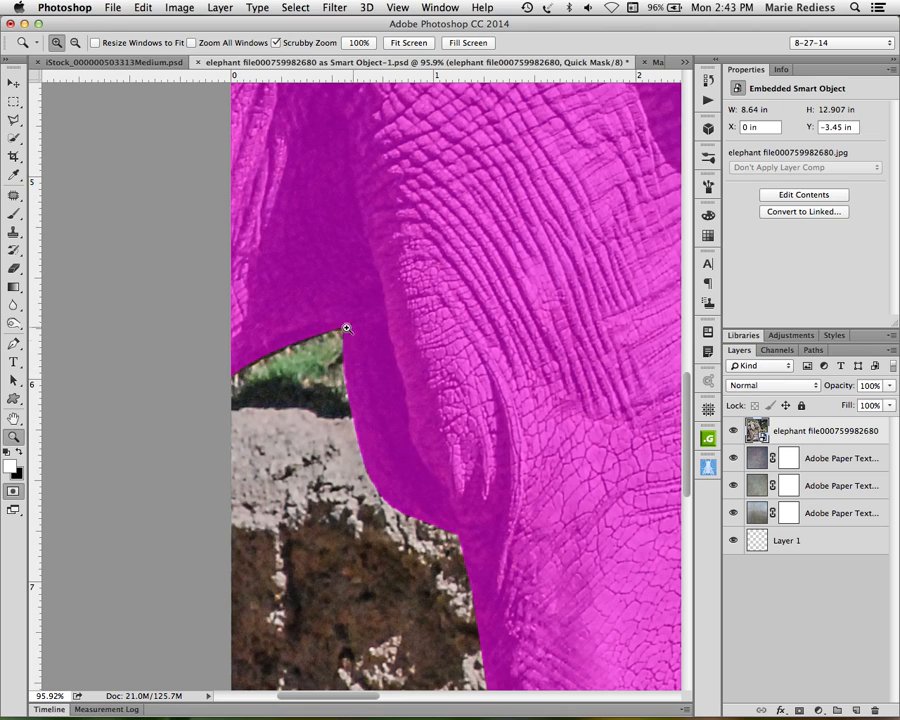
pyautogui.press('b')
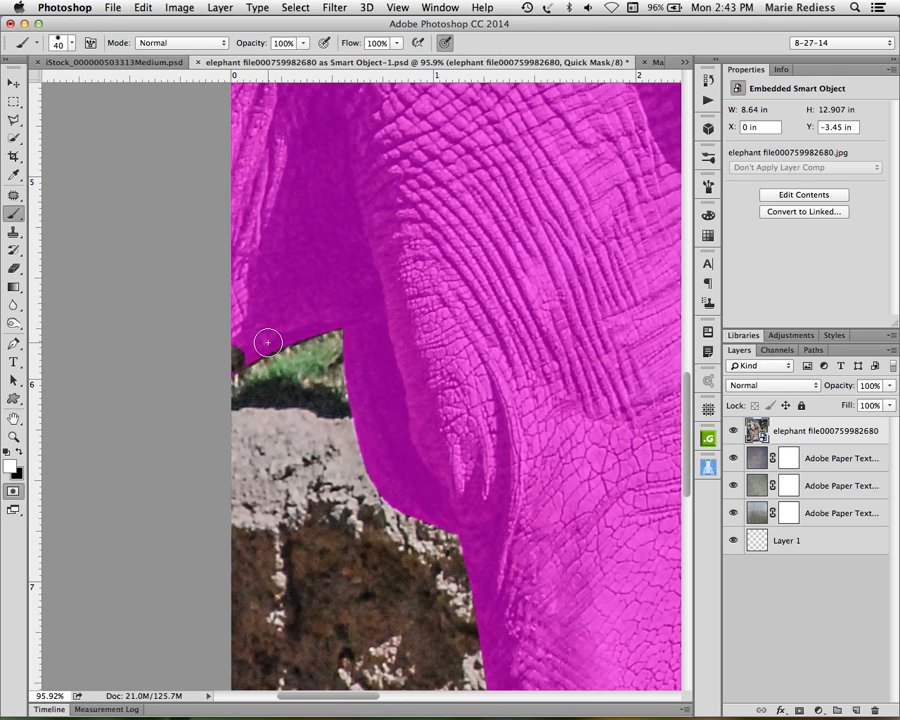
pyautogui.press('x')
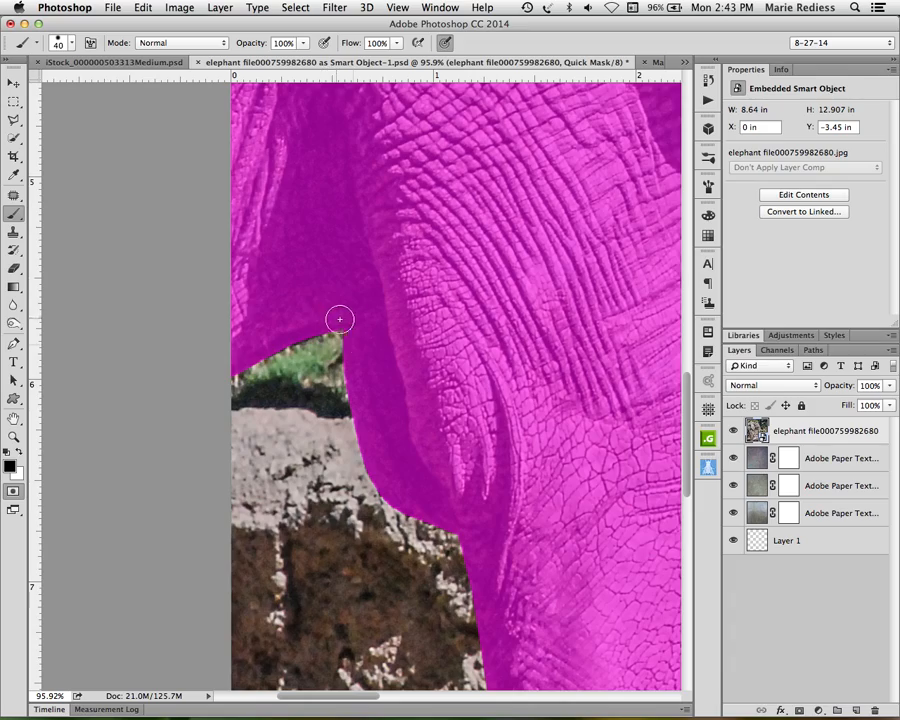
# Inspect the Quick Mask edges along the legs, trunk and top of the head
pyautogui.moveTo(574, 455); pyautogui.dragTo(215, 115)
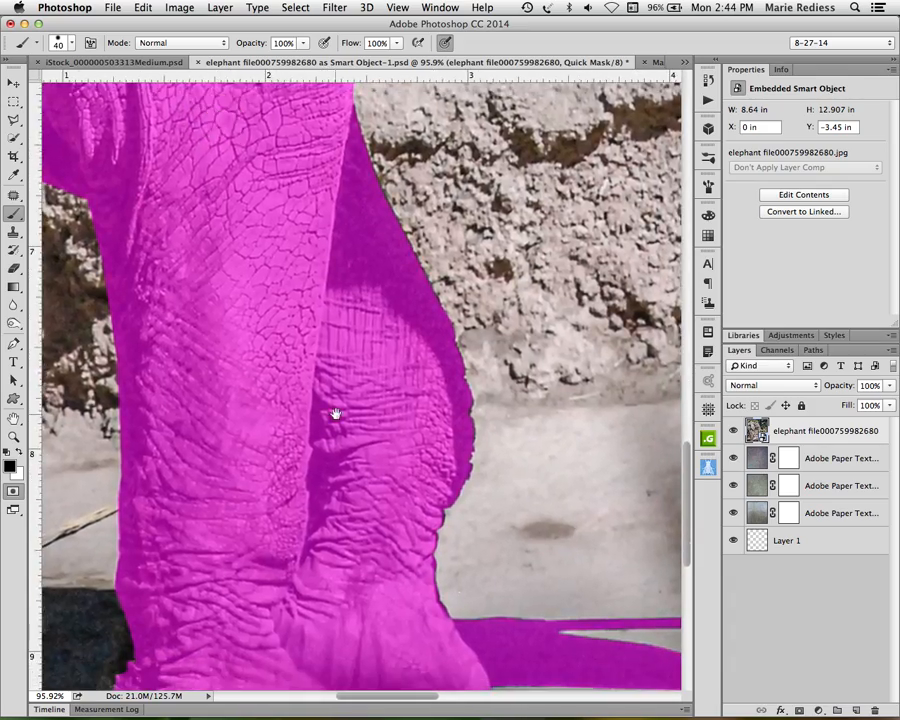
pyautogui.moveTo(348, 427); pyautogui.dragTo(37, 413)
pyautogui.moveTo(640, 376); pyautogui.dragTo(291, 354)
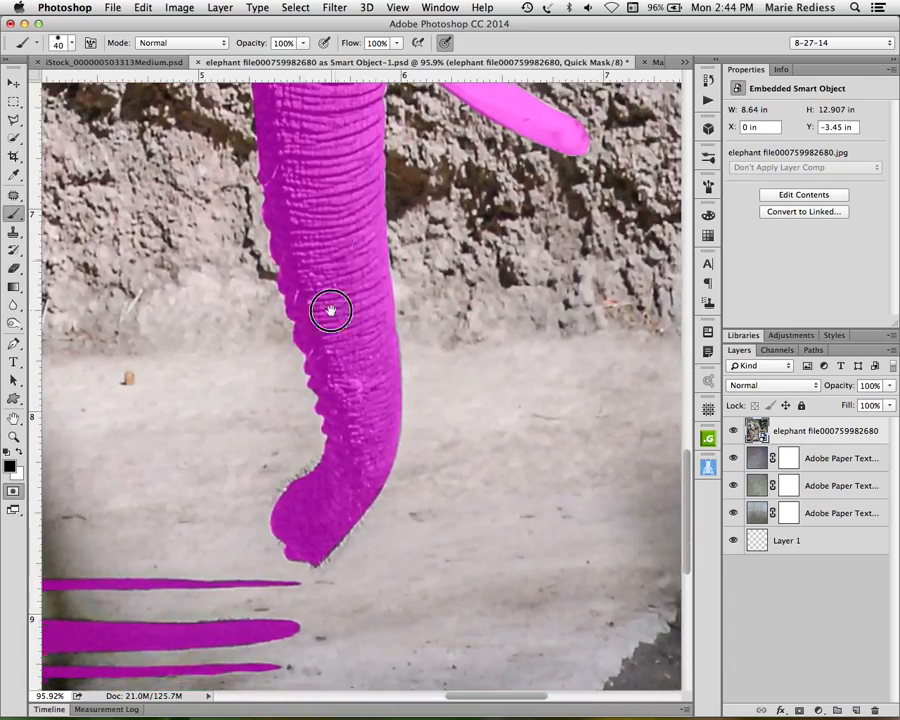
pyautogui.moveTo(331, 261); pyautogui.dragTo(366, 619)
pyautogui.moveTo(356, 287); pyautogui.dragTo(434, 603)
pyautogui.moveTo(170, 90)
pyautogui.mouseDown()
pyautogui.moveTo(313, 397)
pyautogui.moveTo(328, 469)
pyautogui.mouseUp()
pyautogui.moveTo(283, 386)
pyautogui.mouseDown()
pyautogui.moveTo(466, 476)
pyautogui.moveTo(534, 466)
pyautogui.mouseUp()
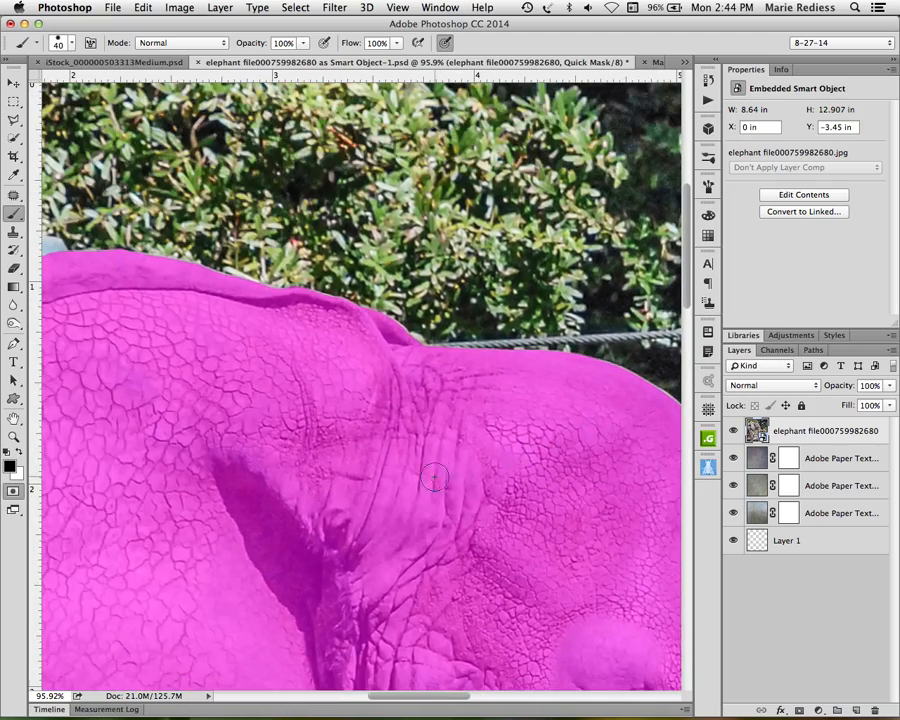
pyautogui.press('super+0')
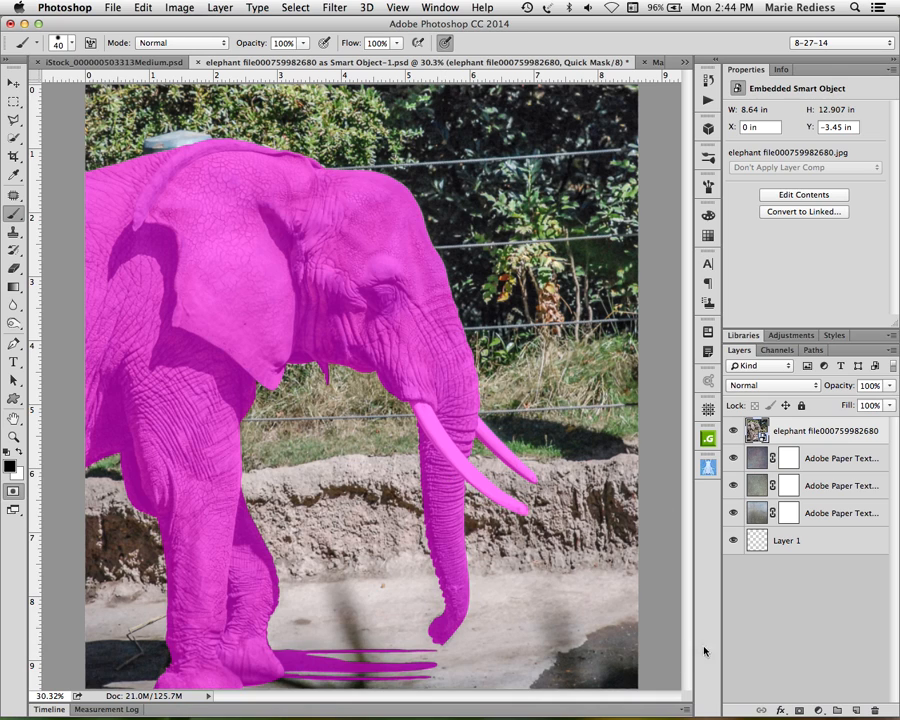
pyautogui.click(734, 538)
pyautogui.click(800, 711)
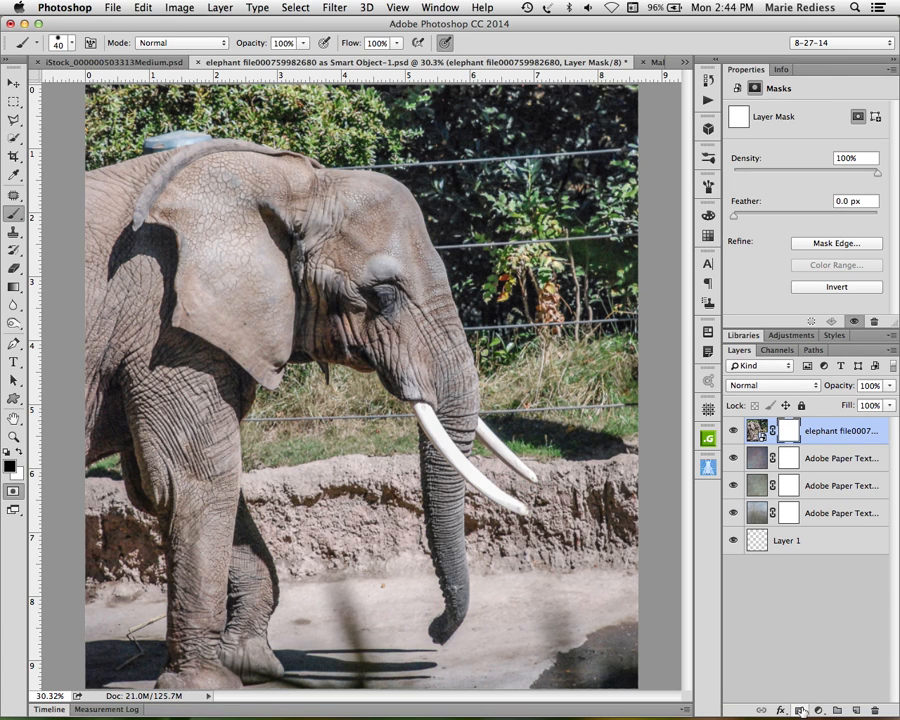
pyautogui.press('super+z')
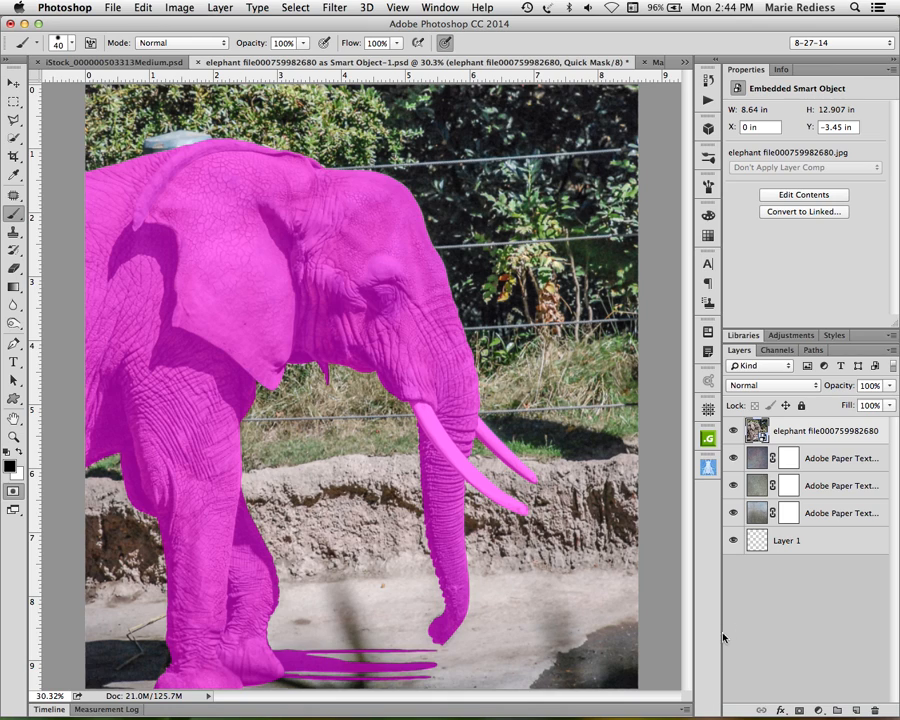
# Leave Quick Mask mode and add a layer mask from the selection to the elephant layer
pyautogui.press('q')
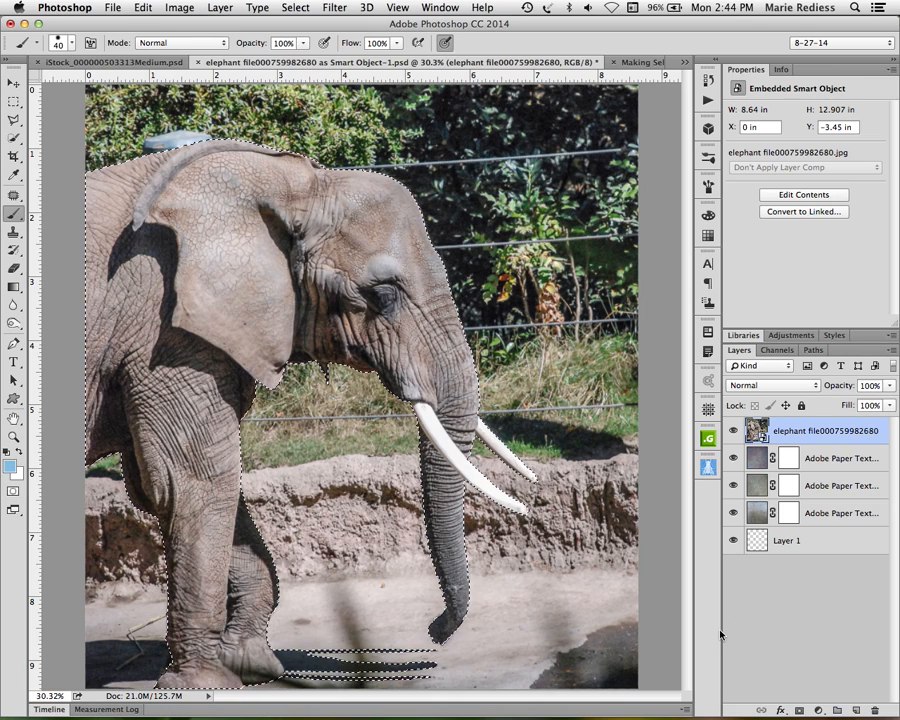
pyautogui.click(798, 709)
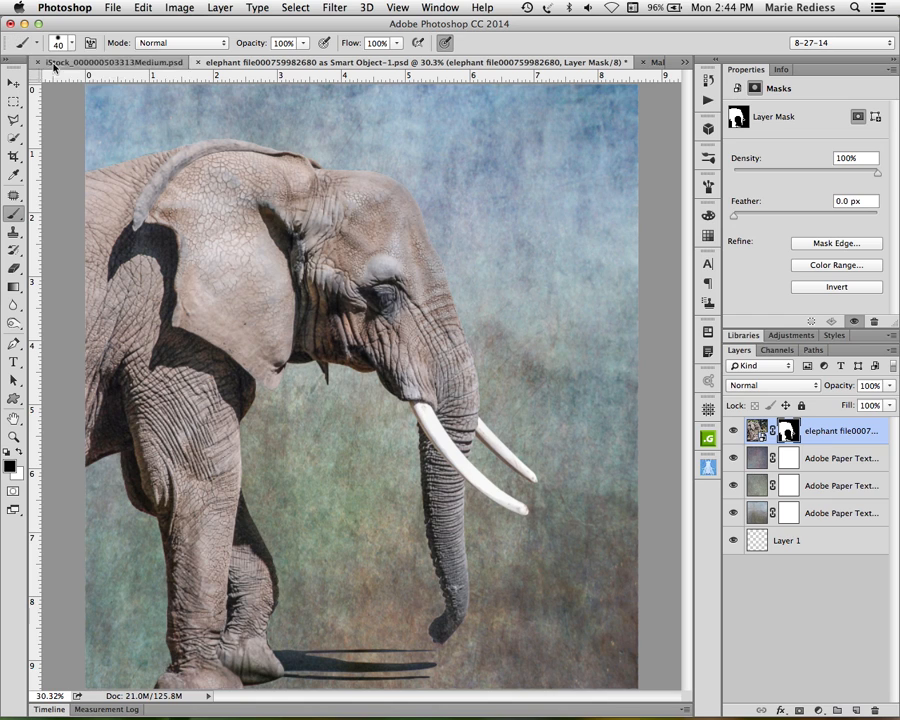
pyautogui.click(120, 62)
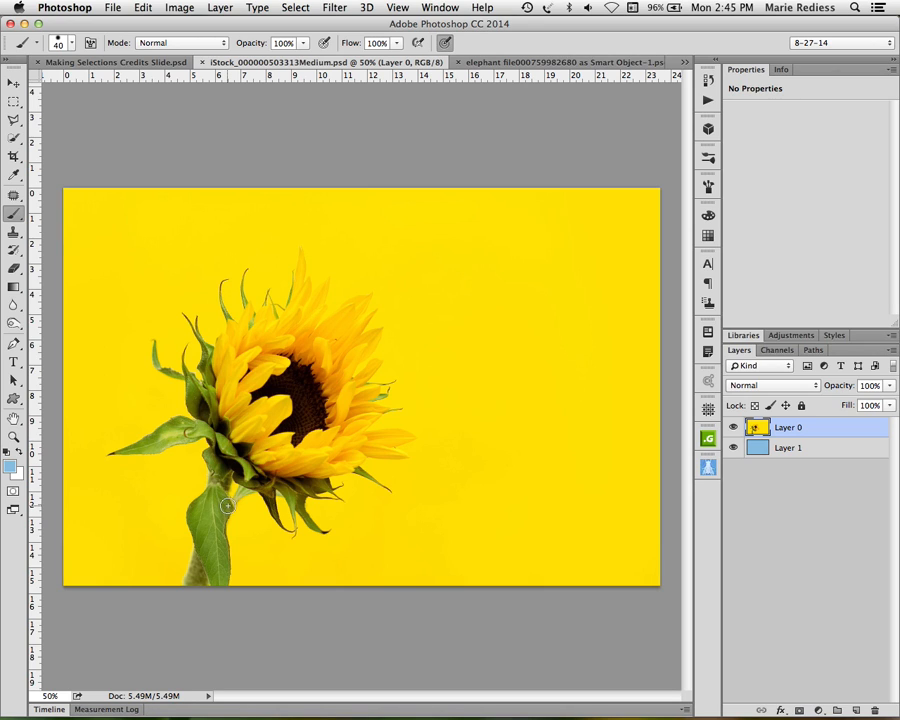
pyautogui.press('z')
pyautogui.moveTo(211, 506); pyautogui.dragTo(269, 552)
pyautogui.moveTo(259, 492); pyautogui.dragTo(305, 574)
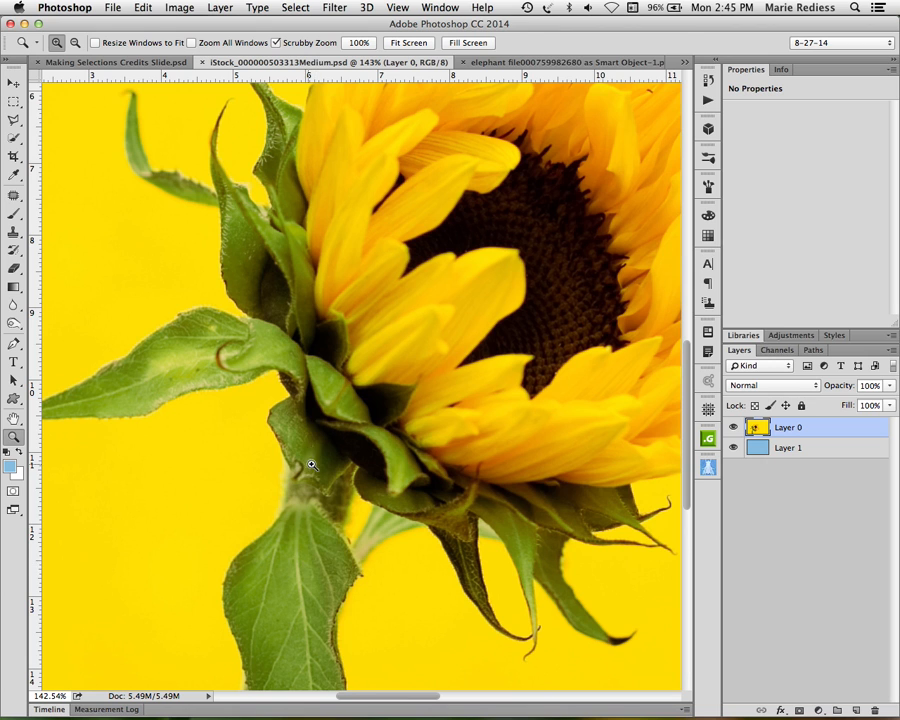
pyautogui.moveTo(426, 269); pyautogui.dragTo(321, 498)
pyautogui.moveTo(358, 266); pyautogui.dragTo(361, 345)
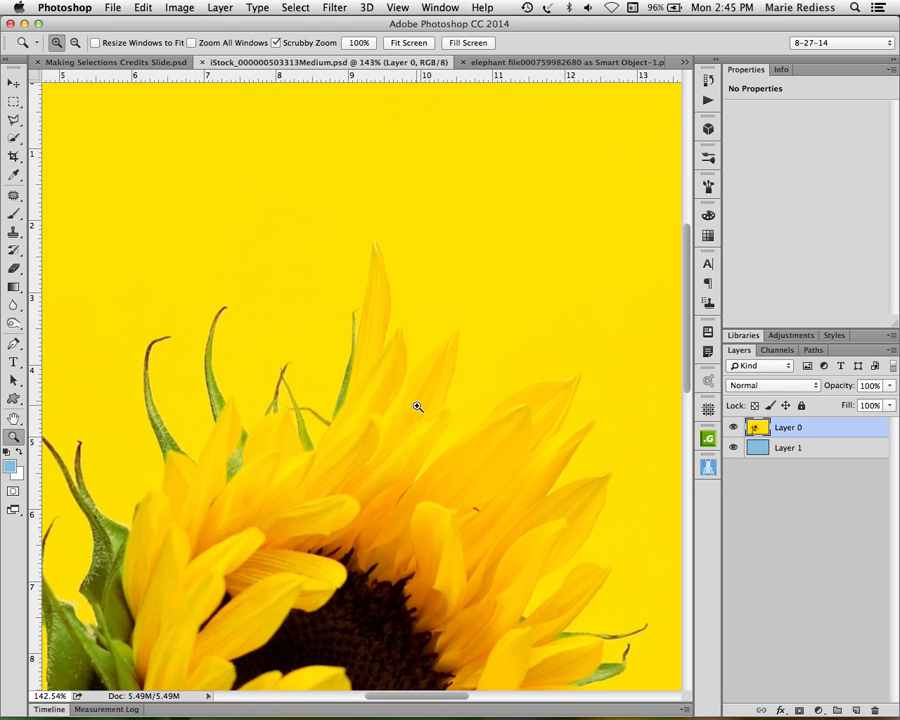
pyautogui.press('p')
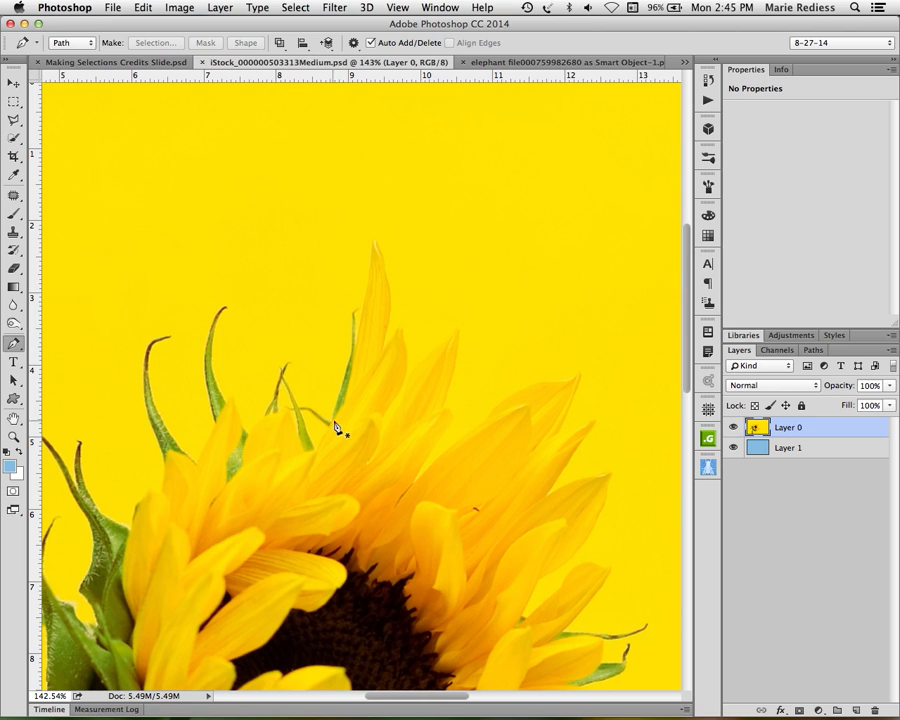
pyautogui.click(334, 414)
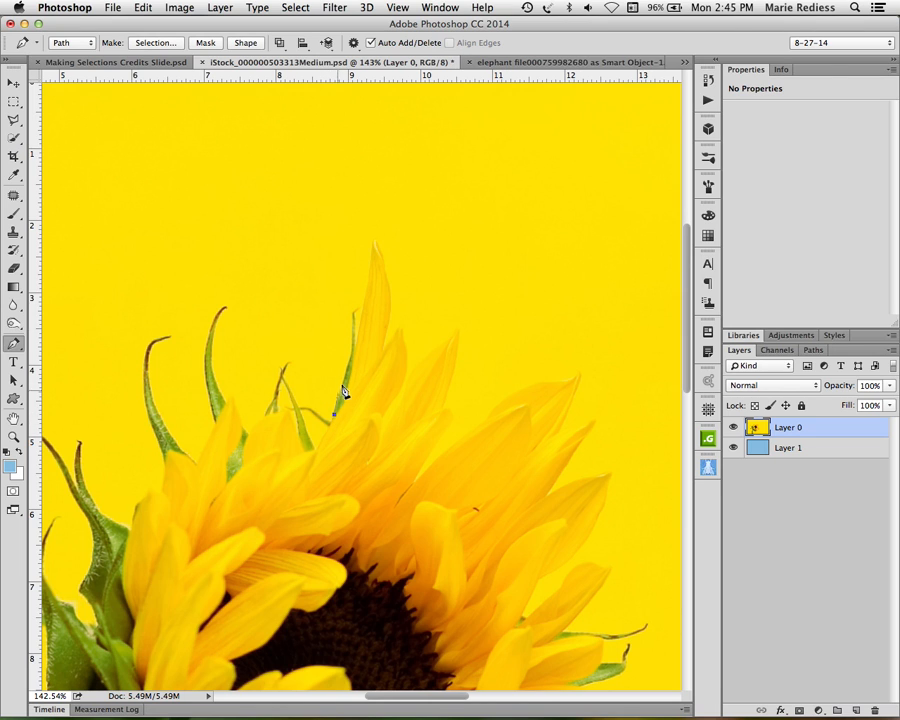
pyautogui.moveTo(353, 309)
pyautogui.mouseDown()
pyautogui.moveTo(348, 270)
pyautogui.moveTo(350, 300)
pyautogui.moveTo(343, 277)
pyautogui.moveTo(352, 279)
pyautogui.moveTo(352, 261)
pyautogui.moveTo(354, 328)
pyautogui.mouseUp()
pyautogui.click(353, 348)
# Continue the pen path around the tallest petal and the short petal beside it, adjusting the curves to their edges
pyautogui.moveTo(374, 246)
pyautogui.mouseDown()
pyautogui.moveTo(371, 218)
pyautogui.moveTo(378, 250)
pyautogui.mouseUp()
pyautogui.click(387, 281)
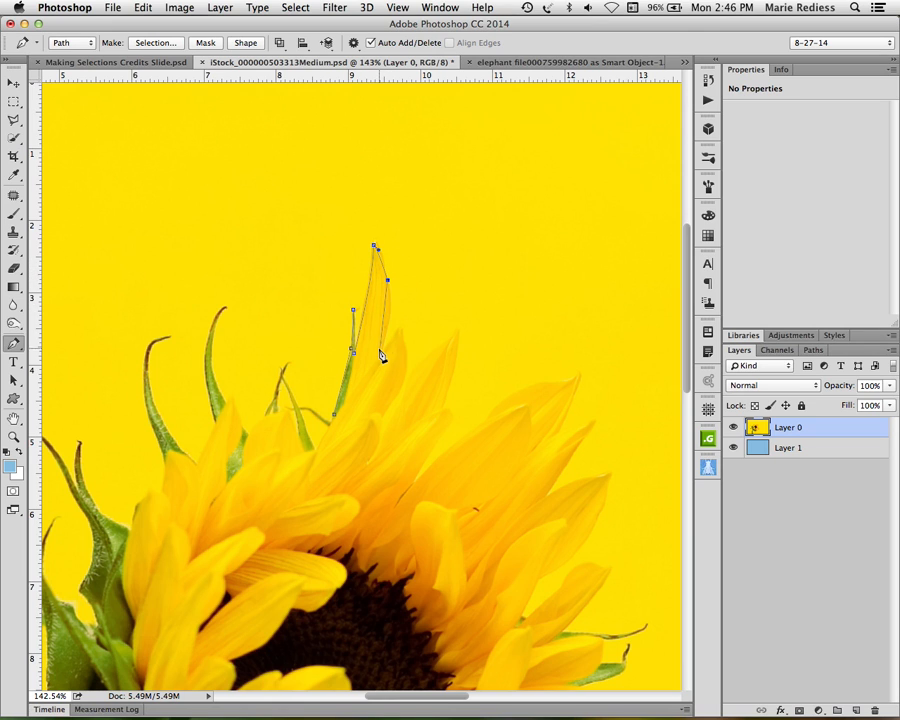
pyautogui.moveTo(382, 351); pyautogui.dragTo(373, 386)
pyautogui.moveTo(371, 386); pyautogui.dragTo(388, 345)
pyautogui.click(400, 328)
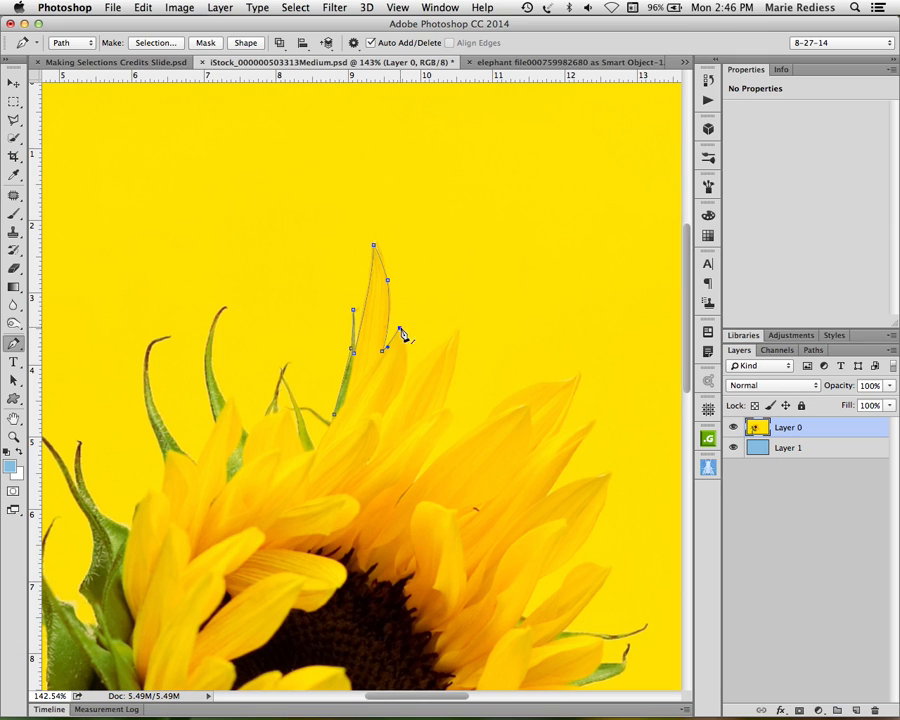
pyautogui.moveTo(407, 366)
pyautogui.mouseDown()
pyautogui.moveTo(404, 398)
pyautogui.moveTo(406, 376)
pyautogui.mouseUp()
pyautogui.click(405, 380)
# Extend the pen path around the next pointed petal, down to its base and up to the tip of the wide petal
pyautogui.moveTo(457, 331)
pyautogui.mouseDown()
pyautogui.moveTo(484, 308)
pyautogui.moveTo(458, 333)
pyautogui.mouseUp()
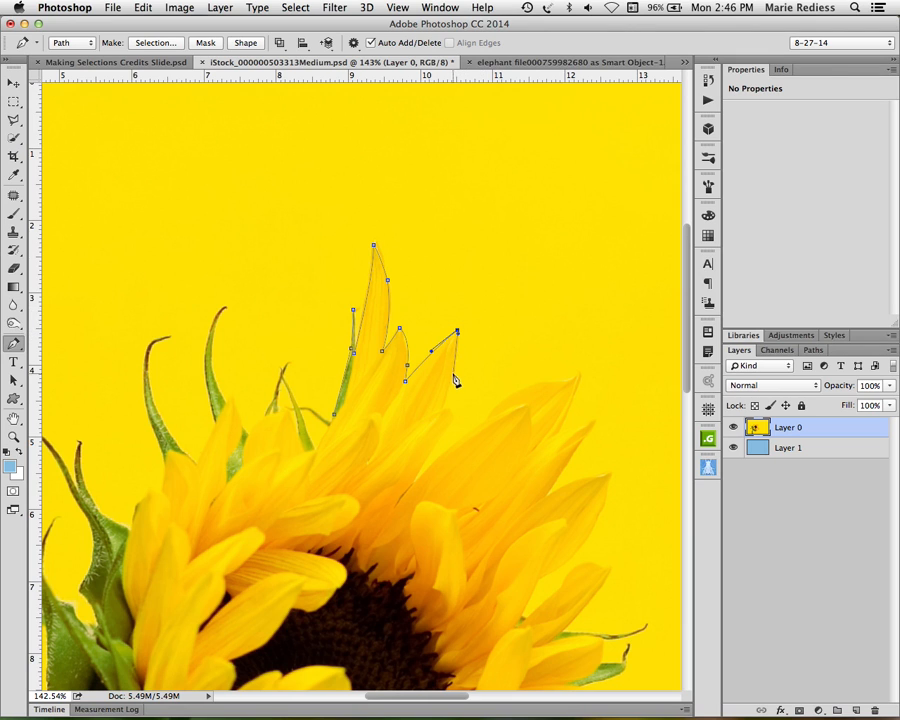
pyautogui.moveTo(445, 408)
pyautogui.mouseDown()
pyautogui.moveTo(437, 430)
pyautogui.moveTo(449, 413)
pyautogui.moveTo(449, 424)
pyautogui.mouseUp()
pyautogui.moveTo(411, 483); pyautogui.dragTo(427, 470)
pyautogui.moveTo(484, 429); pyautogui.dragTo(577, 378)
pyautogui.click(578, 370)
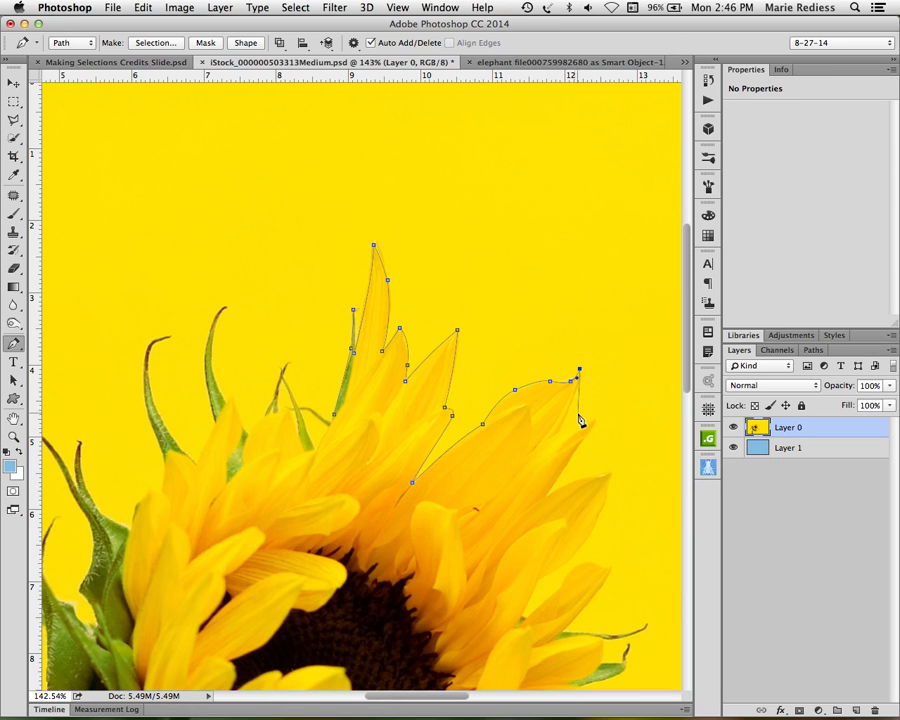
# Extend the pen path from the wide petal's tip around the small petal and up to the following petal's tip, redoing the last curve
pyautogui.moveTo(554, 444); pyautogui.dragTo(593, 428)
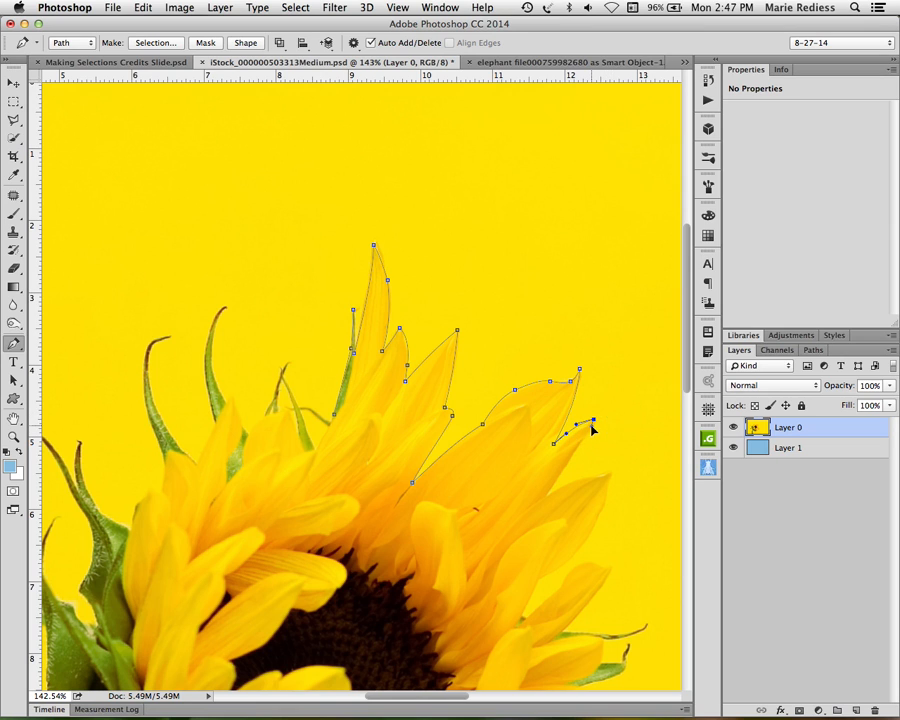
pyautogui.click(548, 495)
pyautogui.moveTo(611, 472); pyautogui.dragTo(632, 461)
pyautogui.press('super+z')
pyautogui.moveTo(589, 481); pyautogui.dragTo(609, 486)
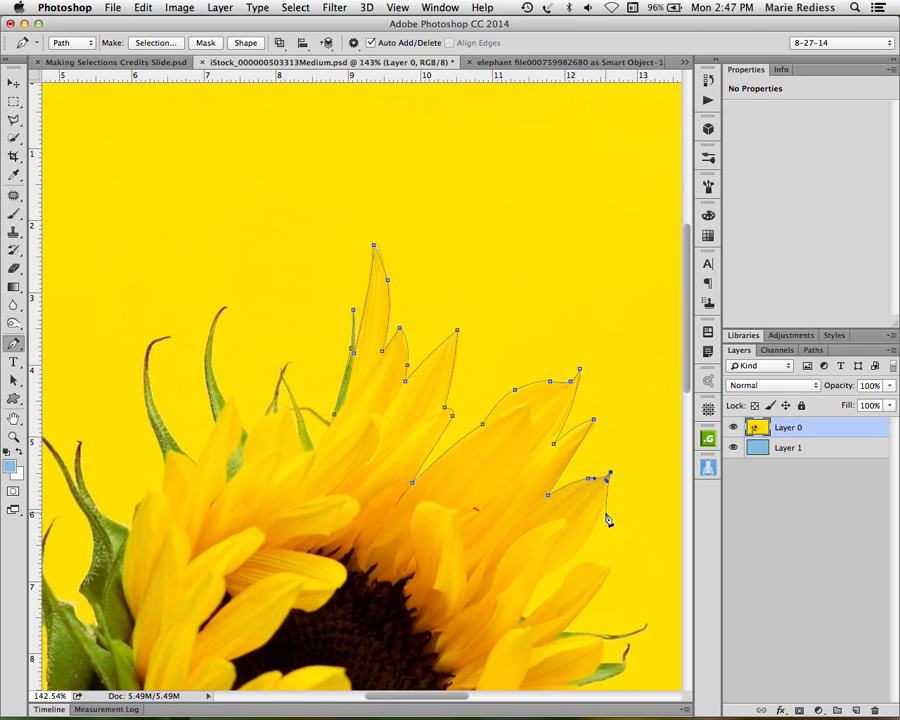
# Extend the pen path down the following petal's outer edge to its base and close it through the flower to the starting point
pyautogui.moveTo(593, 530); pyautogui.dragTo(580, 545)
pyautogui.moveTo(538, 582)
pyautogui.mouseDown()
pyautogui.moveTo(516, 588)
pyautogui.moveTo(534, 585)
pyautogui.mouseUp()
pyautogui.click(523, 617)
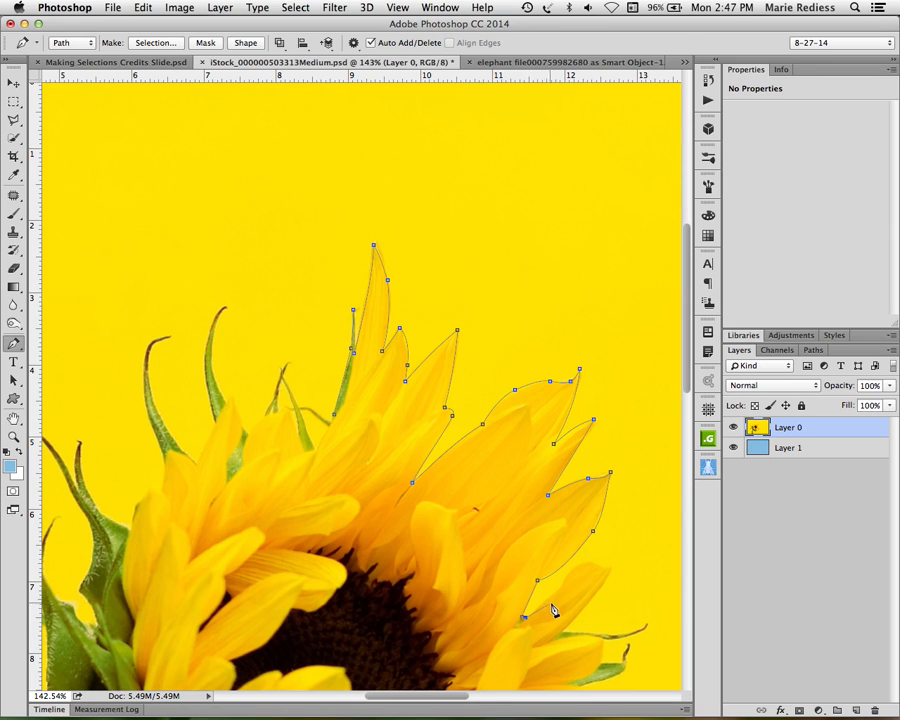
pyautogui.click(318, 504)
pyautogui.click(335, 417)
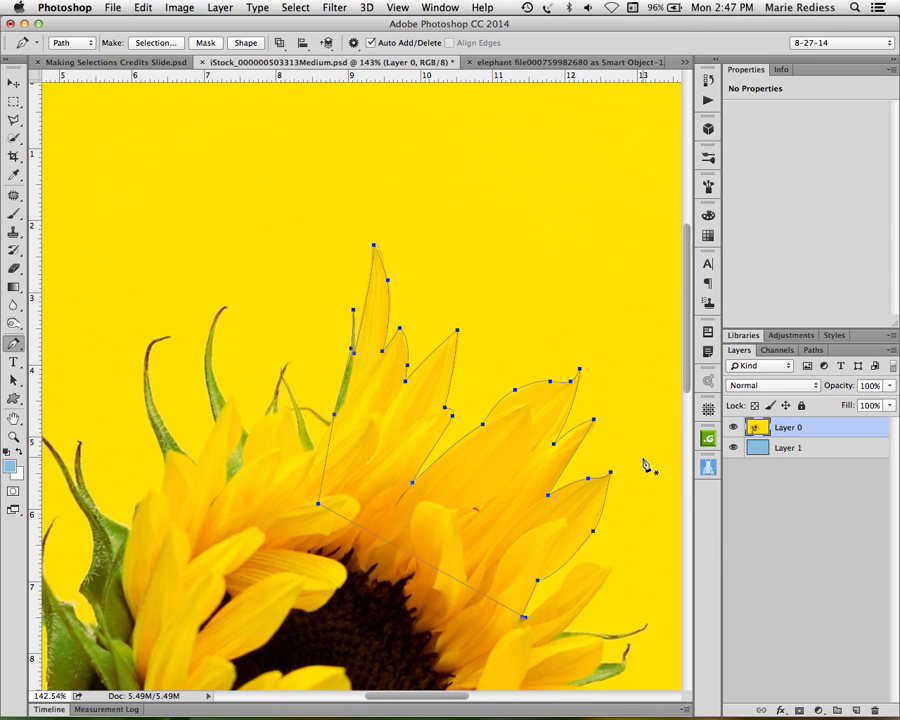
# Save the work path under the name upper petals and deselect it
pyautogui.click(821, 351)
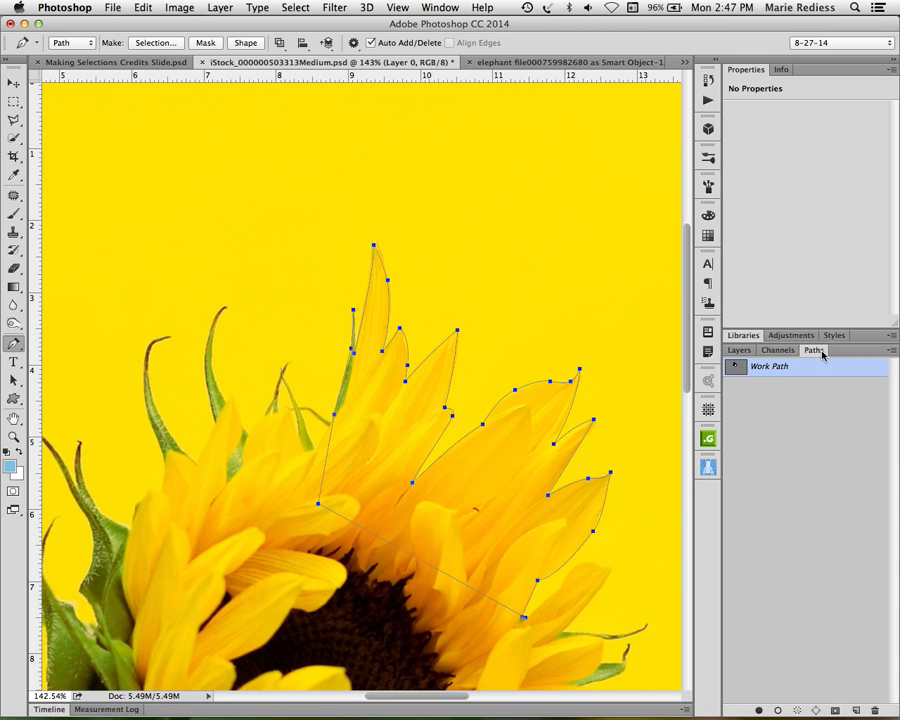
pyautogui.doubleClick(769, 368)
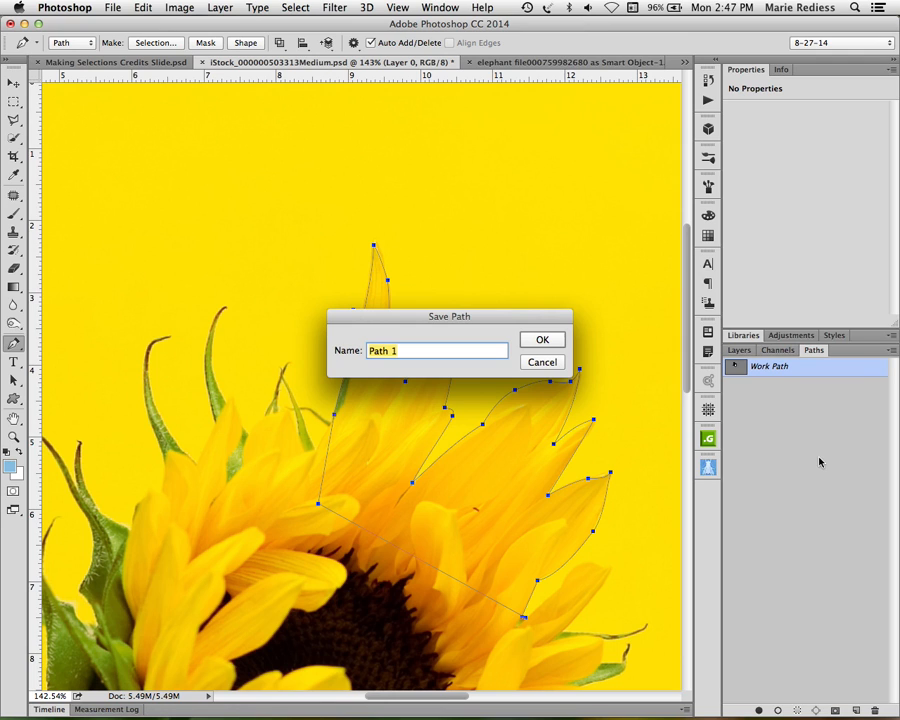
pyautogui.write('upper petals')
pyautogui.press('Return')
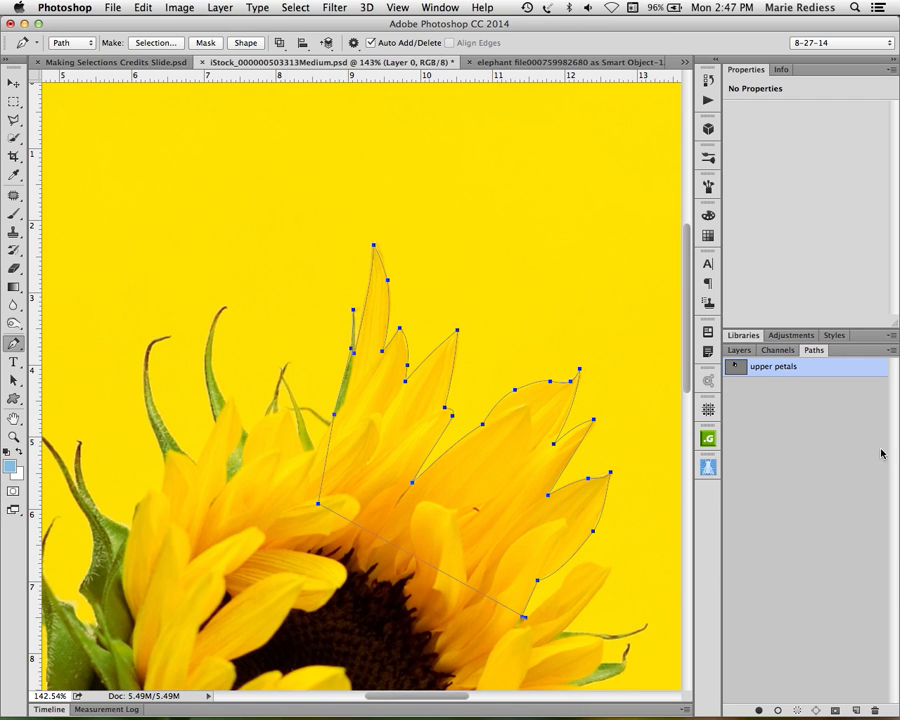
pyautogui.click(836, 475)
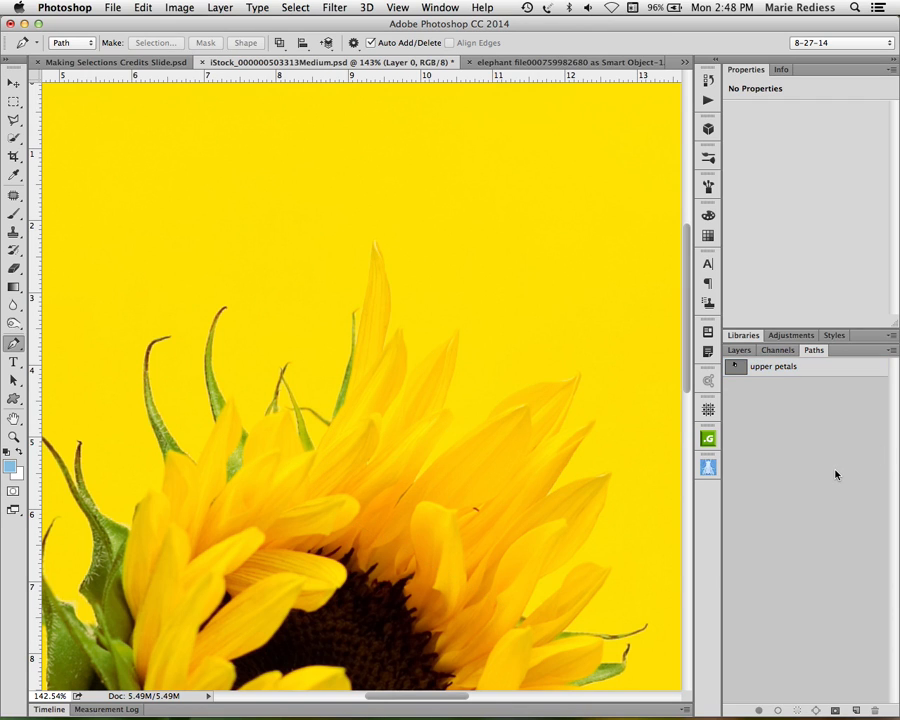
# Open Color Range for Layer 0 with the whole image in view, preview the Greens preset, and return to Sampled Colors
pyautogui.click(739, 350)
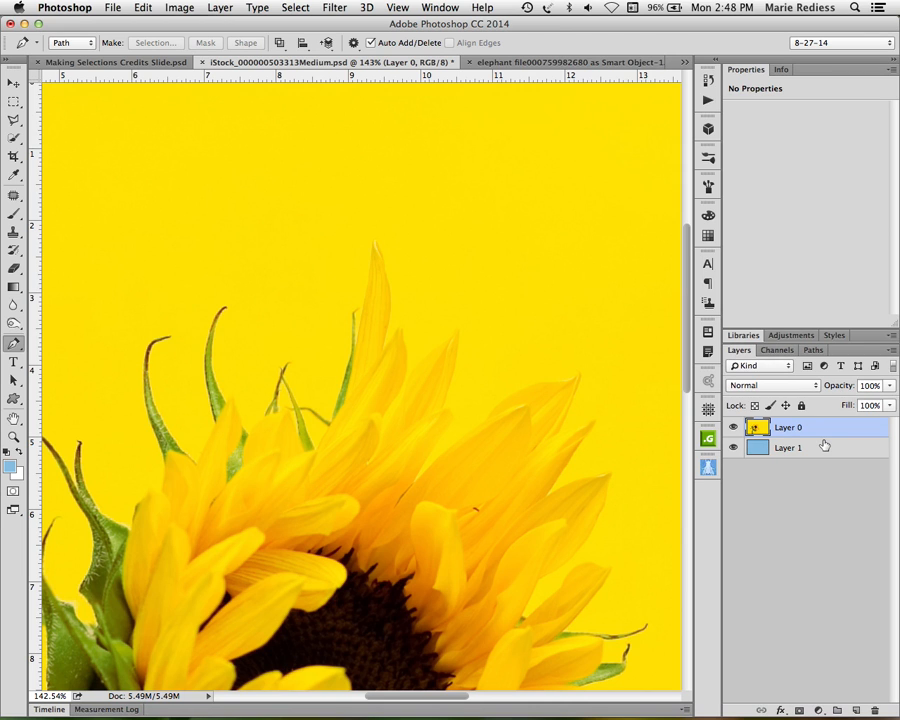
pyautogui.press('super+0')
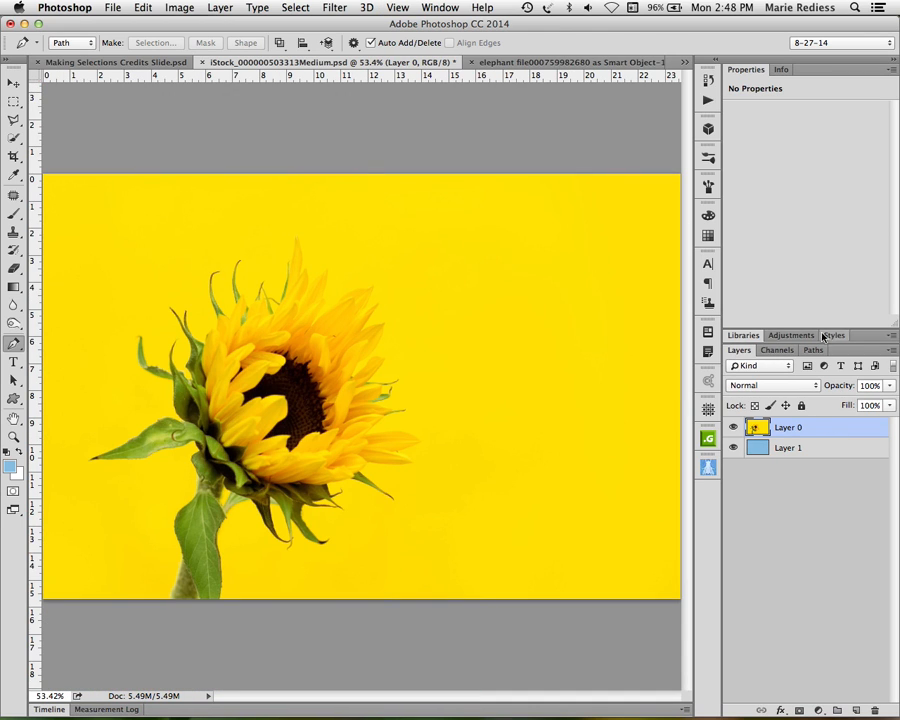
pyautogui.click(295, 7)
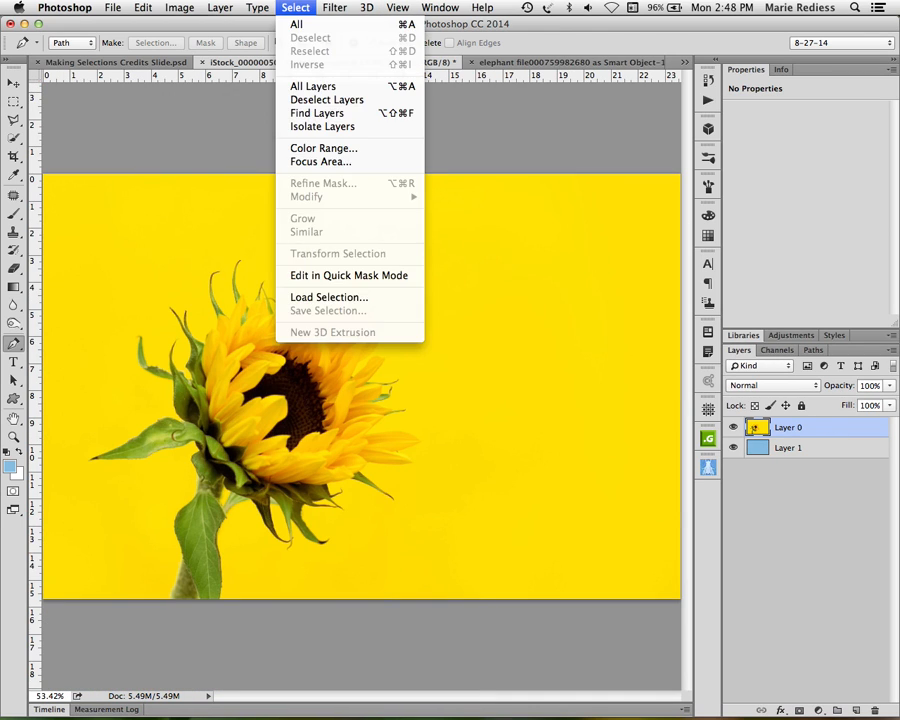
pyautogui.click(303, 146)
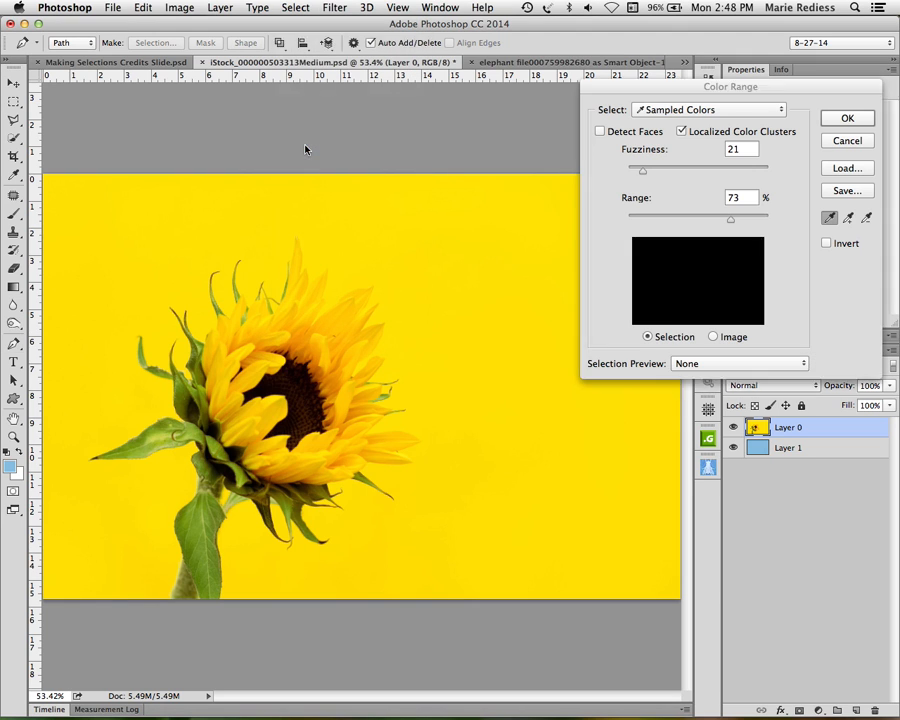
pyautogui.click(687, 109)
pyautogui.click(669, 163)
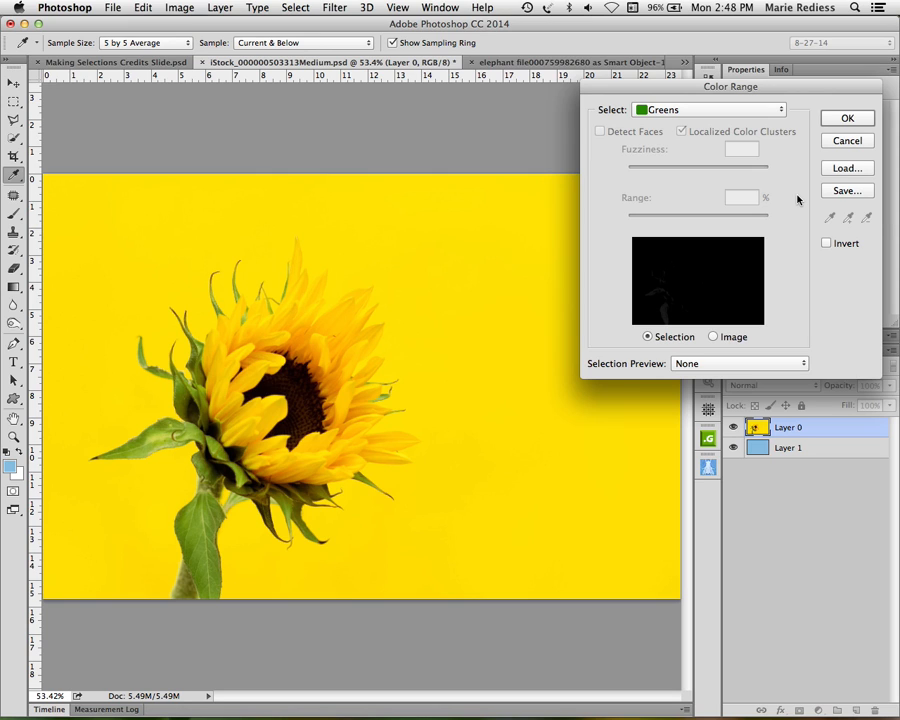
pyautogui.click(712, 109)
pyautogui.click(710, 56)
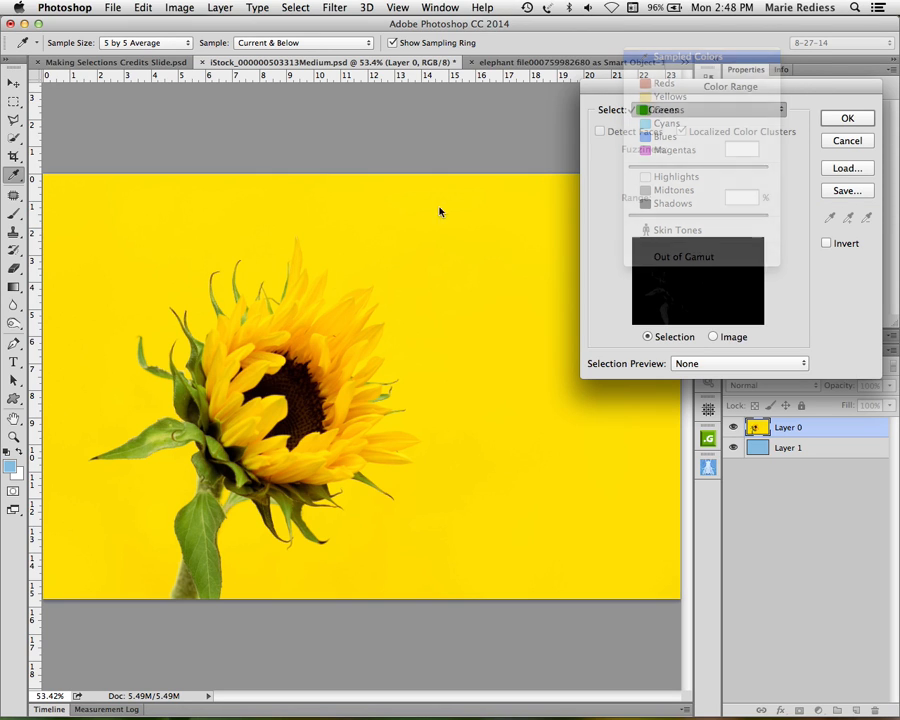
# Sample the lower leaf's green and add the colours of the stem, the side leaf and the lower sepals to the color range
pyautogui.click(200, 519)
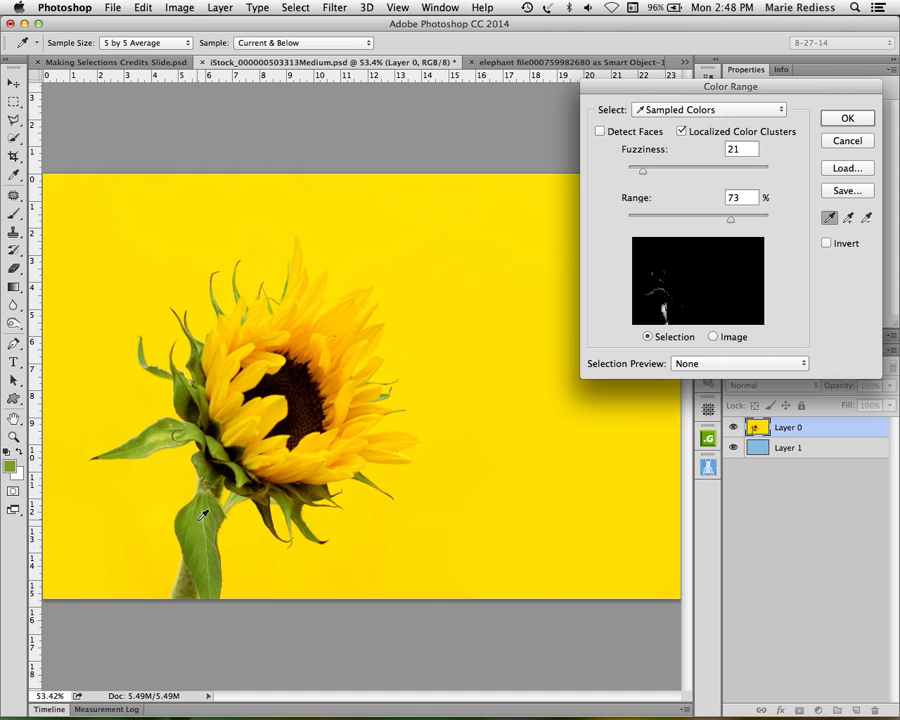
pyautogui.moveTo(215, 593)
pyautogui.mouseDown()
pyautogui.moveTo(200, 549)
pyautogui.moveTo(216, 452)
pyautogui.moveTo(182, 432)
pyautogui.moveTo(129, 454)
pyautogui.moveTo(160, 465)
pyautogui.mouseUp()
pyautogui.click(181, 597)
pyautogui.moveTo(228, 504); pyautogui.dragTo(308, 527)
pyautogui.moveTo(362, 473); pyautogui.dragTo(364, 478)
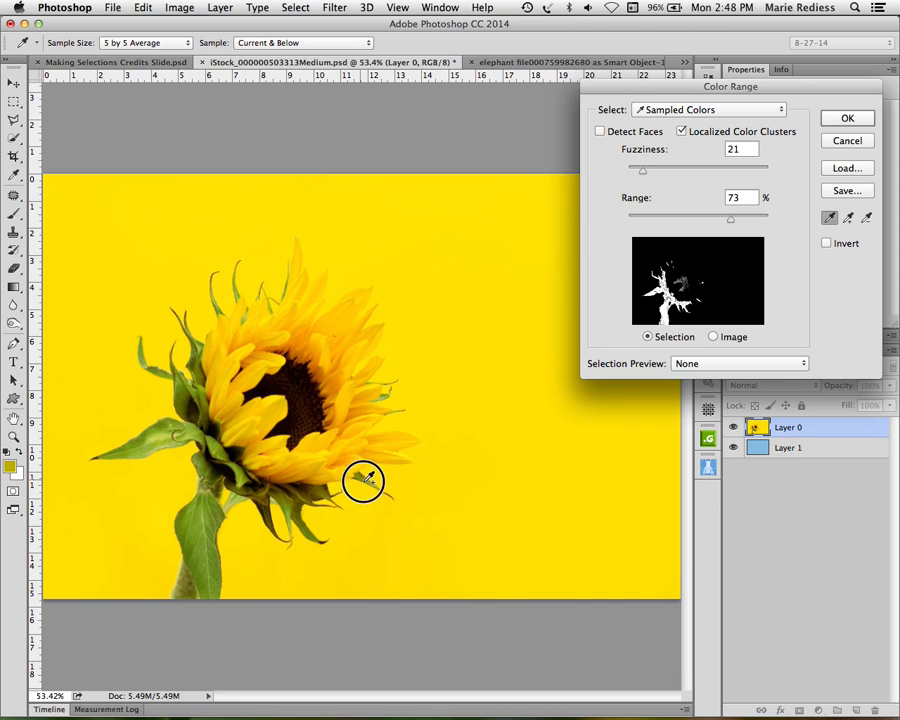
# Add the greens of the sepals on the flower's far side, above the petals and beside the head to the color range
pyautogui.moveTo(387, 395); pyautogui.dragTo(386, 394)
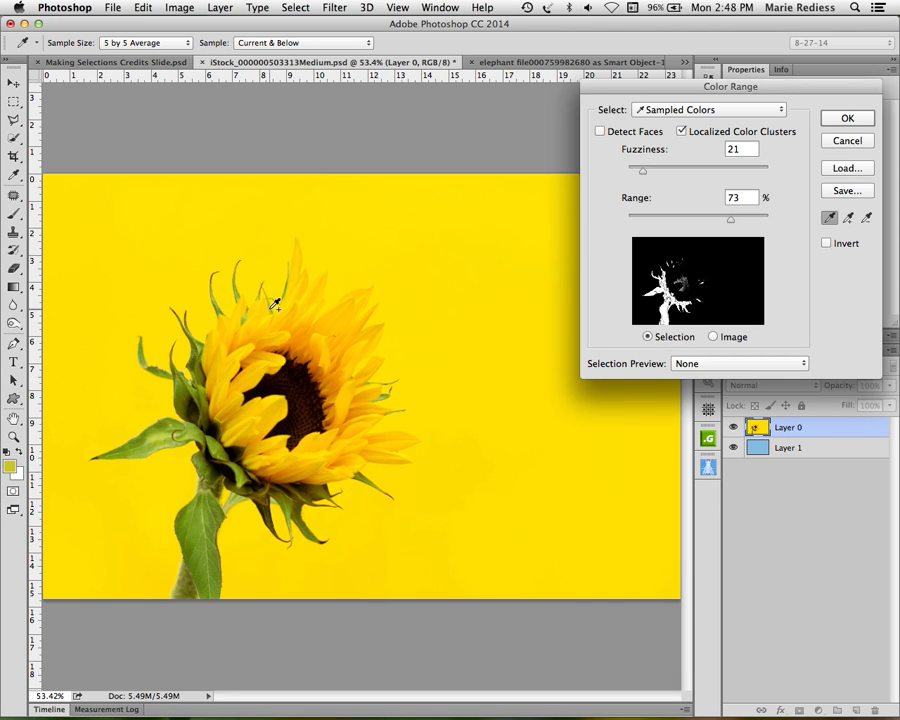
pyautogui.click(238, 292)
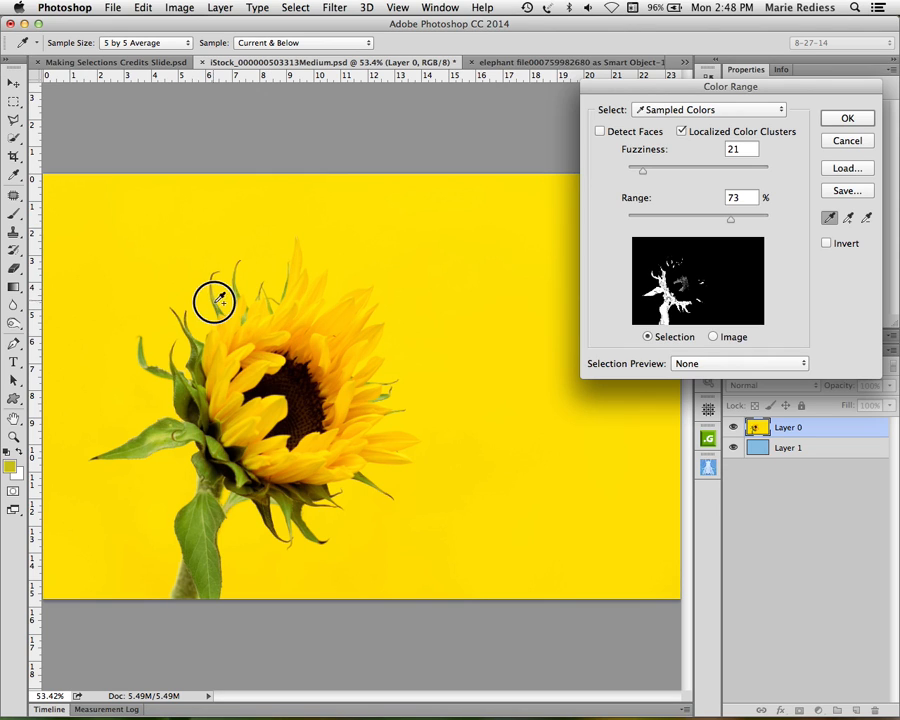
pyautogui.click(220, 302)
pyautogui.moveTo(200, 344); pyautogui.dragTo(143, 352)
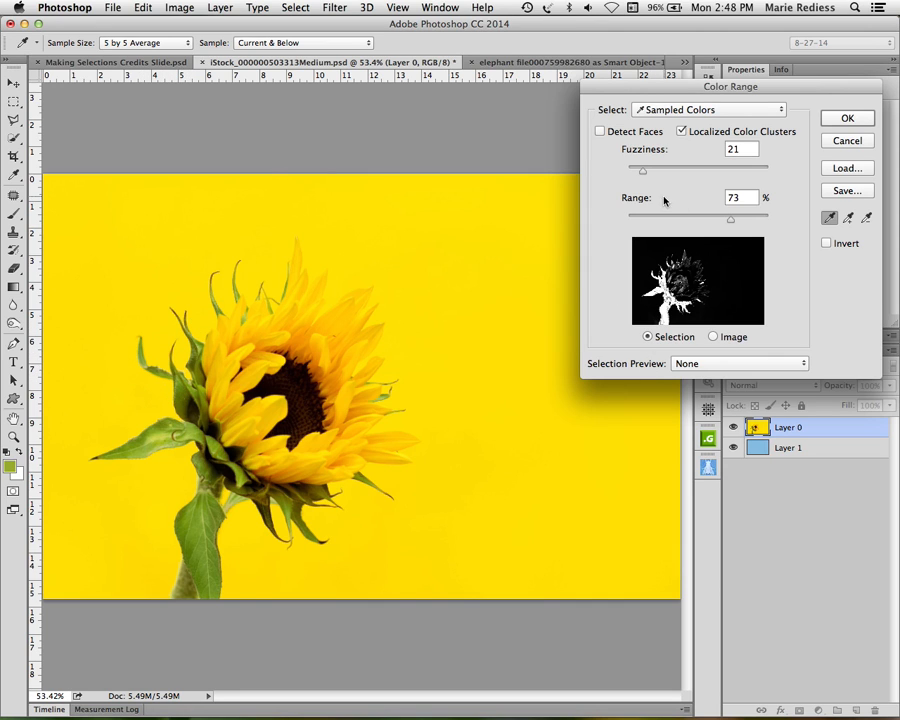
# Set the Range to 60% and the Fuzziness to 23, and add the tones around the flower's base from the selection preview
pyautogui.moveTo(725, 225)
pyautogui.mouseDown()
pyautogui.moveTo(731, 219)
pyautogui.moveTo(652, 219)
pyautogui.moveTo(712, 221)
pyautogui.mouseUp()
pyautogui.moveTo(643, 170)
pyautogui.mouseDown()
pyautogui.moveTo(660, 174)
pyautogui.moveTo(644, 175)
pyautogui.mouseUp()
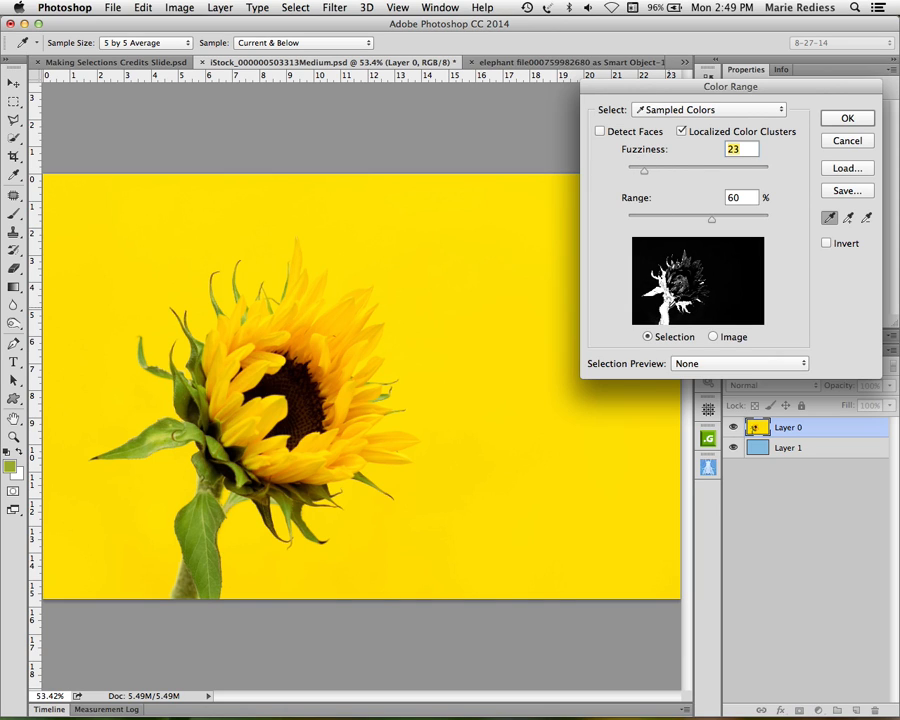
pyautogui.moveTo(661, 302)
pyautogui.mouseDown()
pyautogui.moveTo(663, 277)
pyautogui.moveTo(667, 305)
pyautogui.moveTo(681, 286)
pyautogui.moveTo(657, 290)
pyautogui.moveTo(670, 298)
pyautogui.mouseUp()
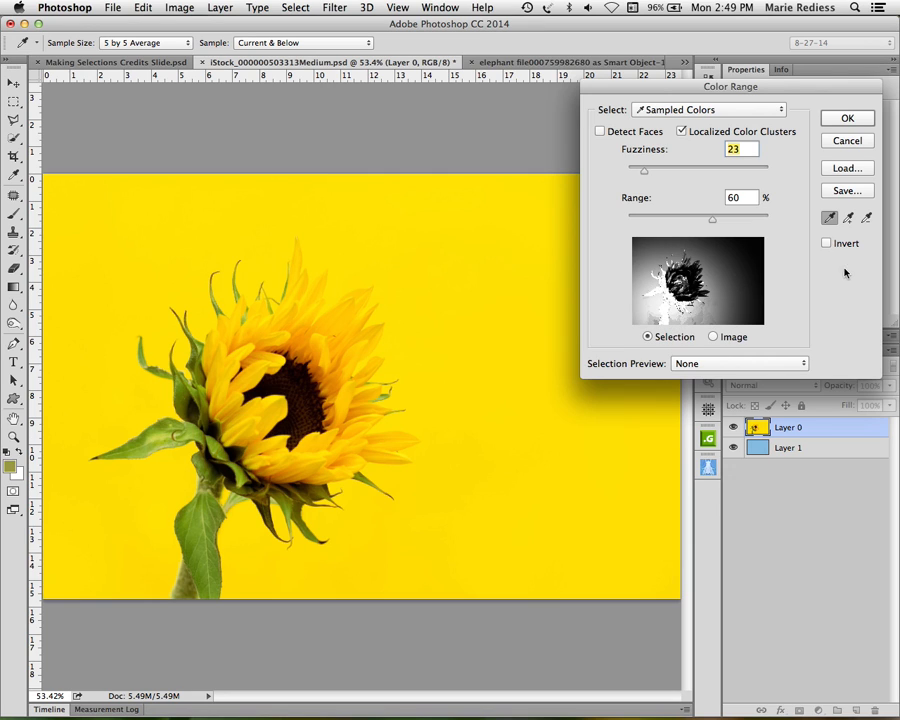
# Subtract the yellow background beside the stem and beyond the flower from the sampled colours in the selection preview
pyautogui.press('Down')
pyautogui.press('Down')
pyautogui.click(866, 218)
pyautogui.press('Up')
pyautogui.press('Up')
pyautogui.click(866, 218)
pyautogui.click(661, 302)
pyautogui.click(714, 305)
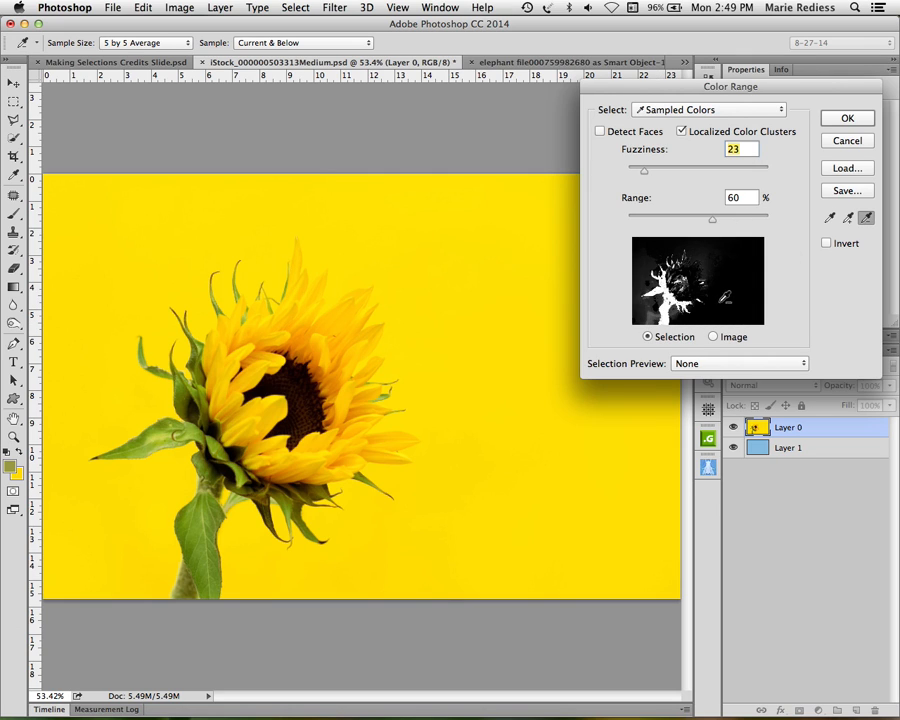
# Add the near-black shadows under the flower head and the brown tones of its center to the color range
pyautogui.click(829, 219)
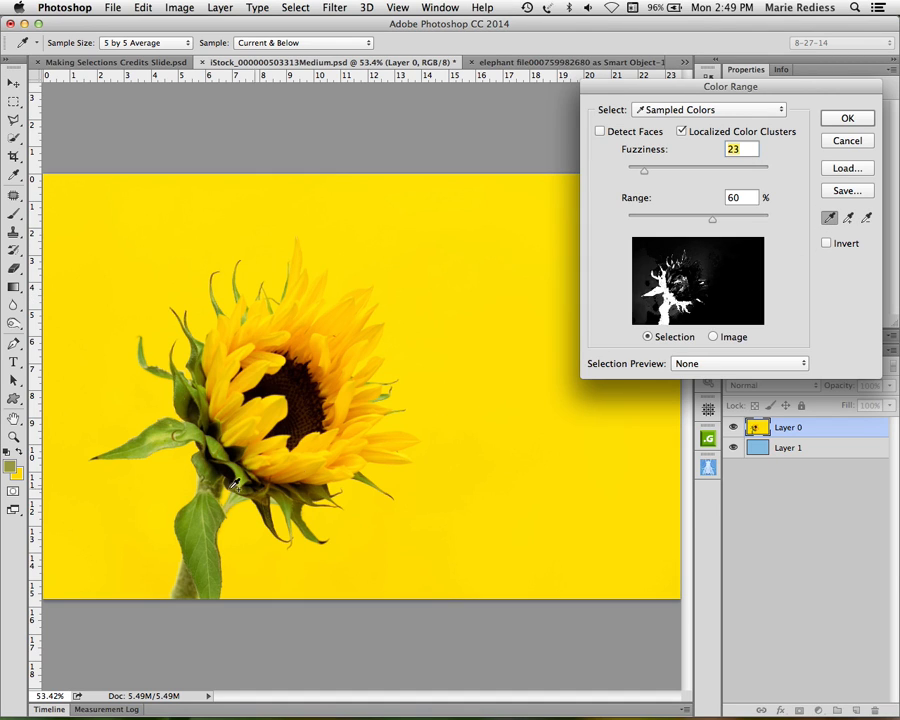
pyautogui.moveTo(230, 480); pyautogui.dragTo(250, 466)
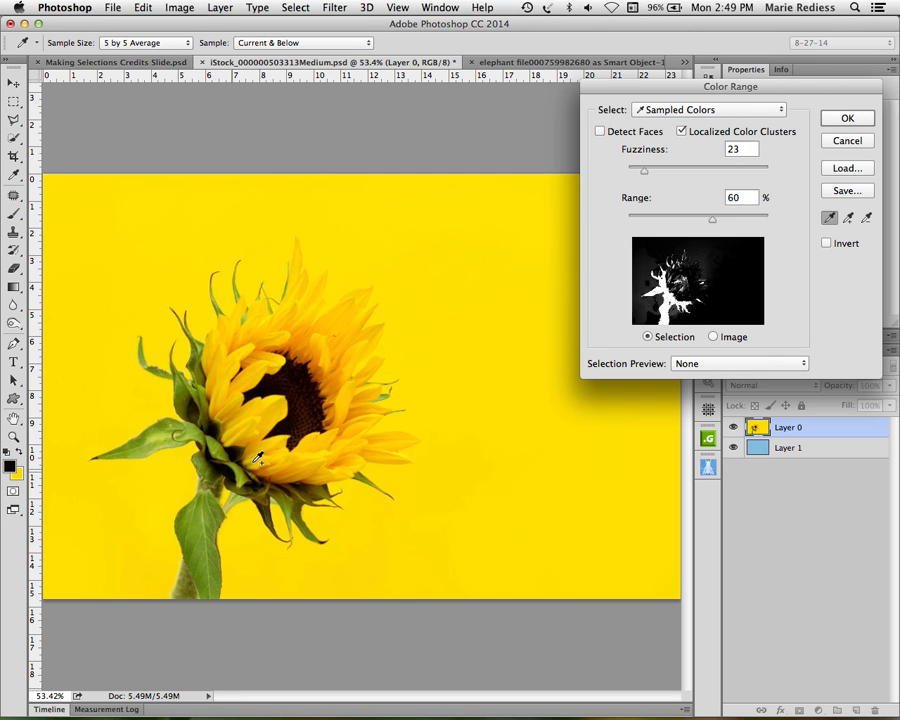
pyautogui.moveTo(300, 385)
pyautogui.mouseDown()
pyautogui.moveTo(283, 376)
pyautogui.moveTo(297, 418)
pyautogui.moveTo(311, 424)
pyautogui.moveTo(300, 355)
pyautogui.moveTo(324, 410)
pyautogui.moveTo(311, 368)
pyautogui.moveTo(267, 348)
pyautogui.moveTo(288, 406)
pyautogui.moveTo(300, 398)
pyautogui.mouseUp()
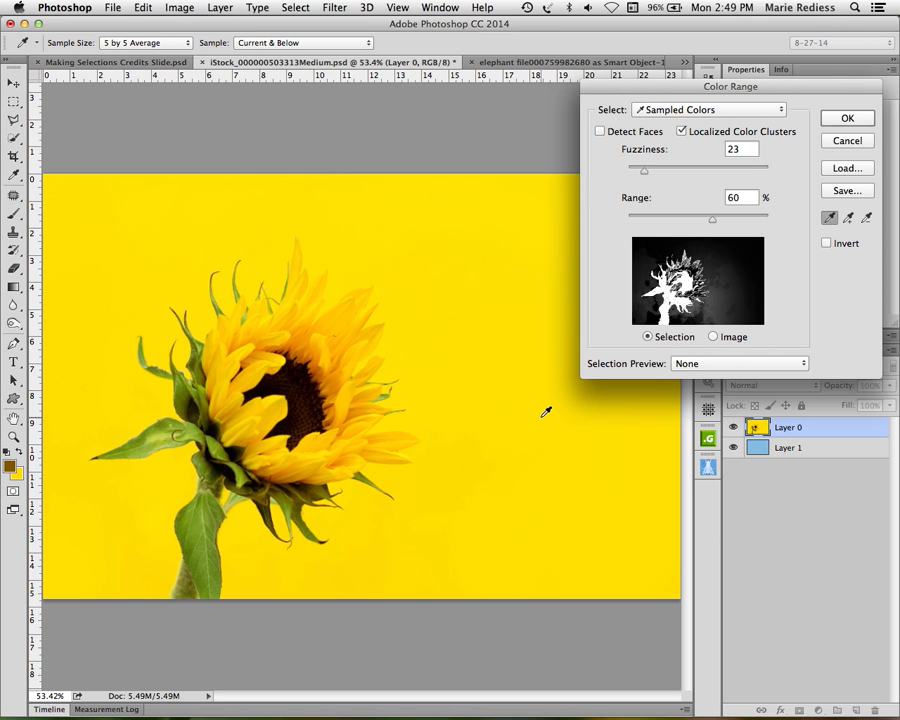
# Apply the Color Range selection, inspect it as a Quick Mask, and clear the selection
pyautogui.click(862, 118)
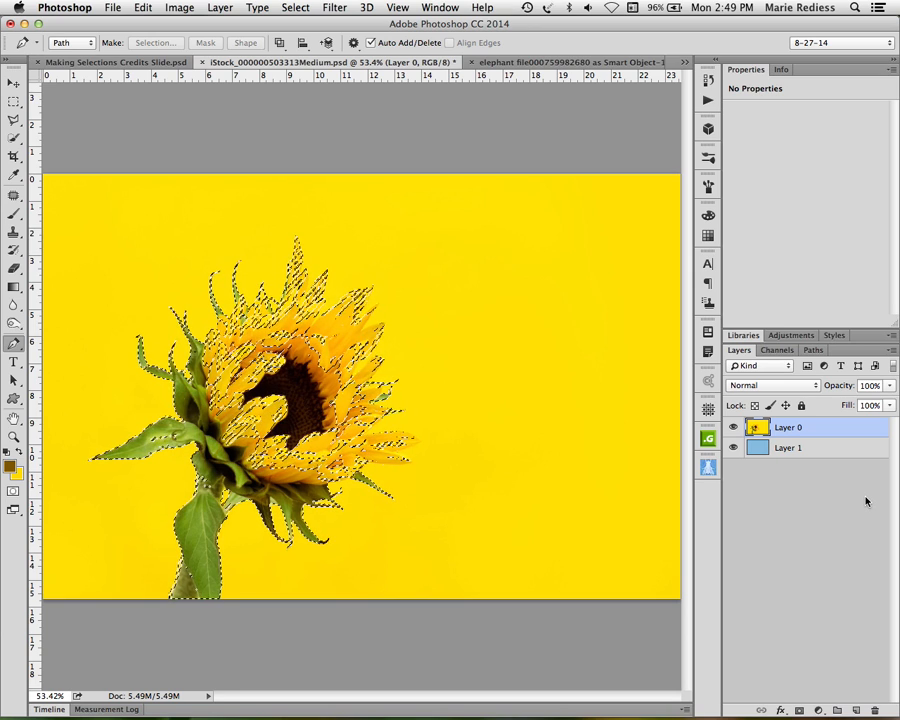
pyautogui.press('q')
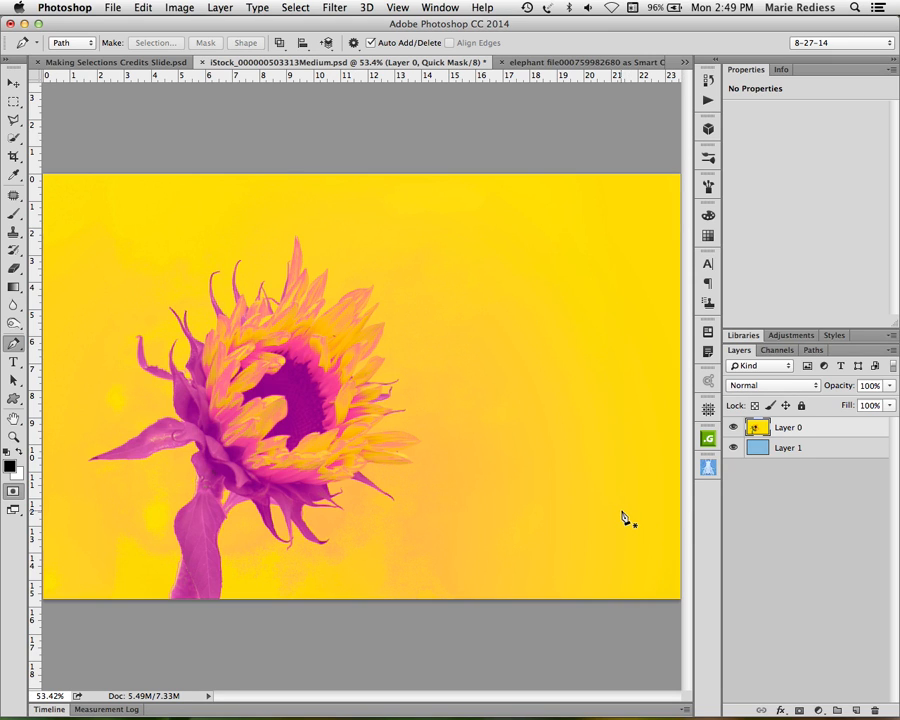
pyautogui.press('q')
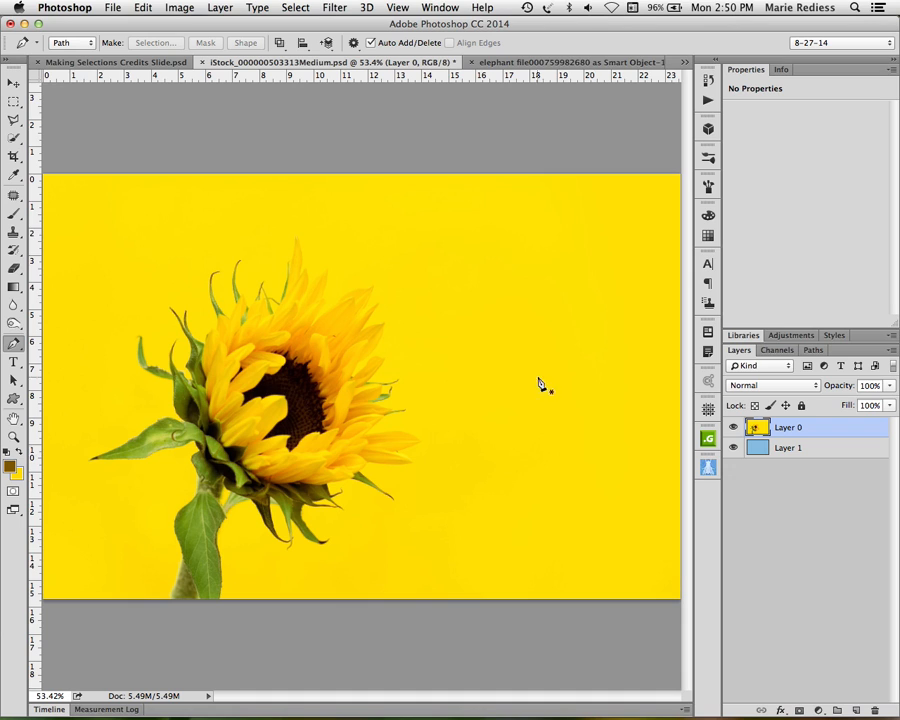
# Start a Focus Area selection on Layer 0 with automatic parameters and move its dialog off the sunflower
pyautogui.click(292, 8)
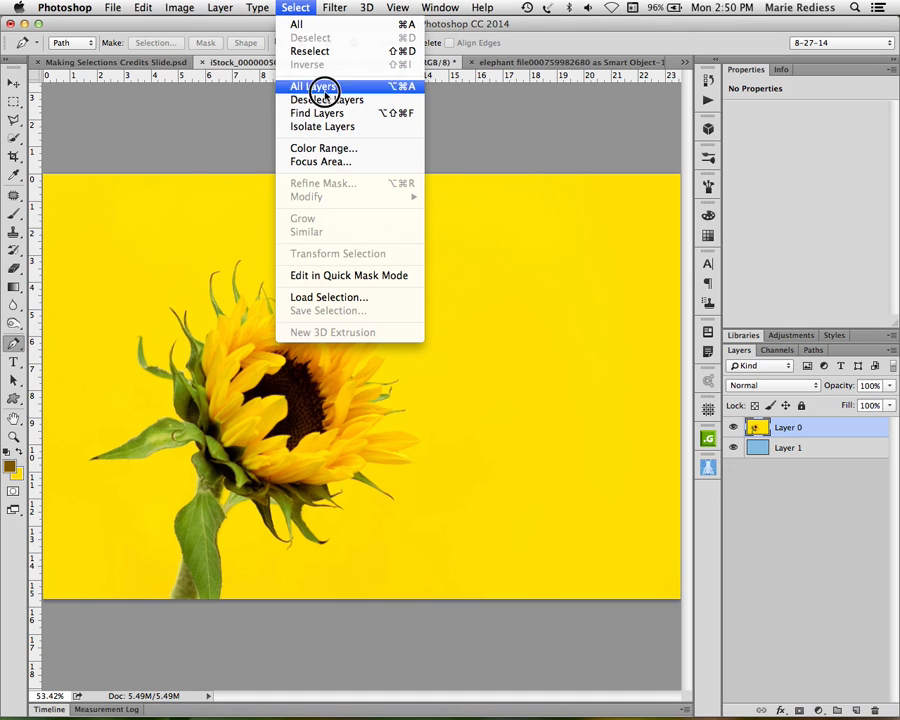
pyautogui.click(322, 163)
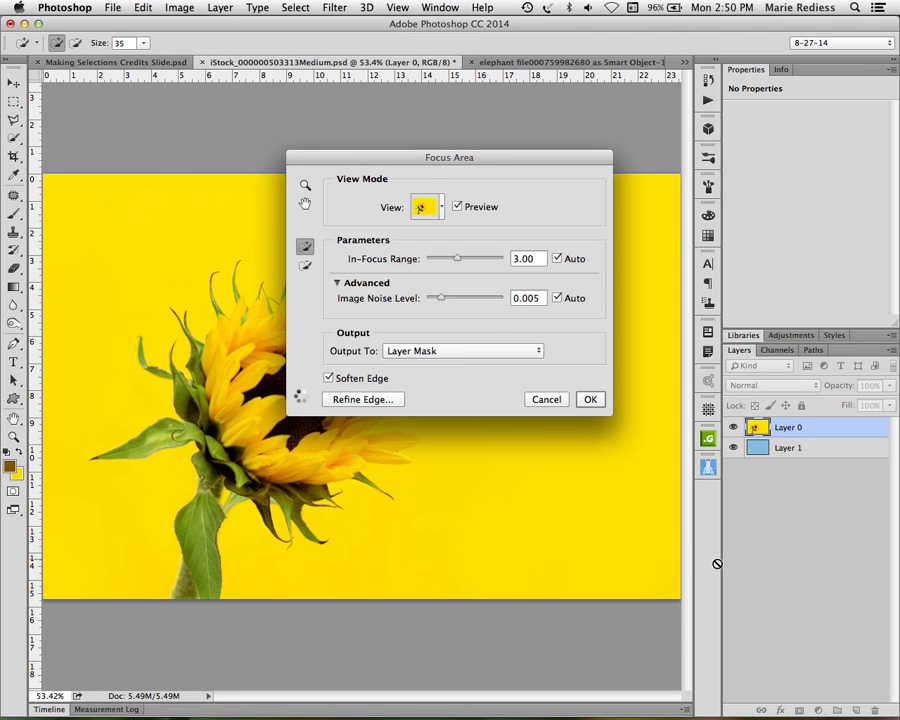
pyautogui.moveTo(497, 158); pyautogui.dragTo(701, 132)
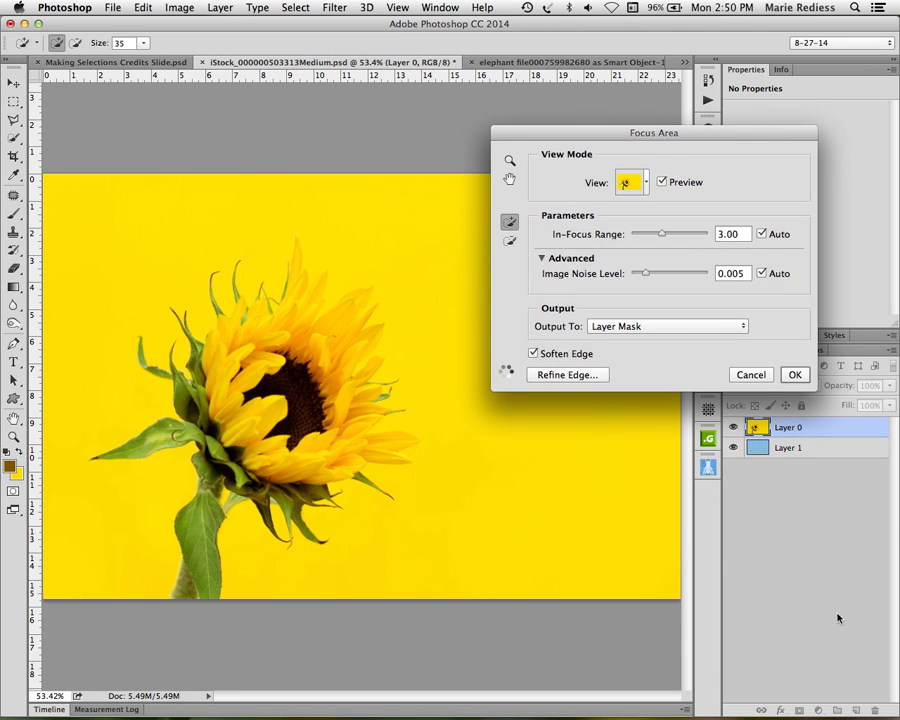
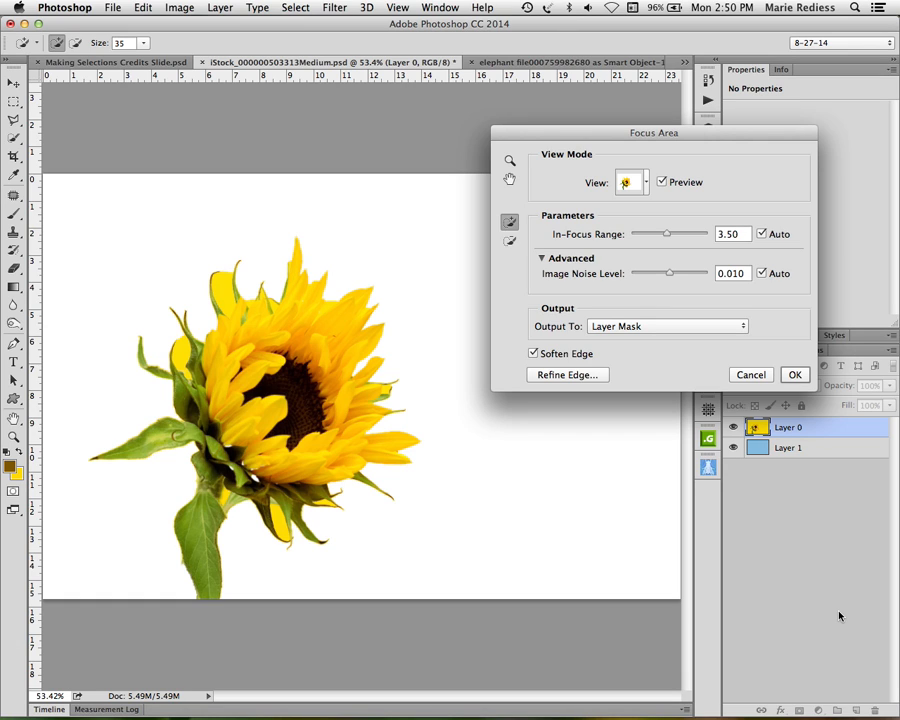
# Subtract the yellow background enclosed by the curved green sepals from the focus area with a size 10 brush
pyautogui.press('z')
pyautogui.moveTo(215, 330); pyautogui.dragTo(283, 352)
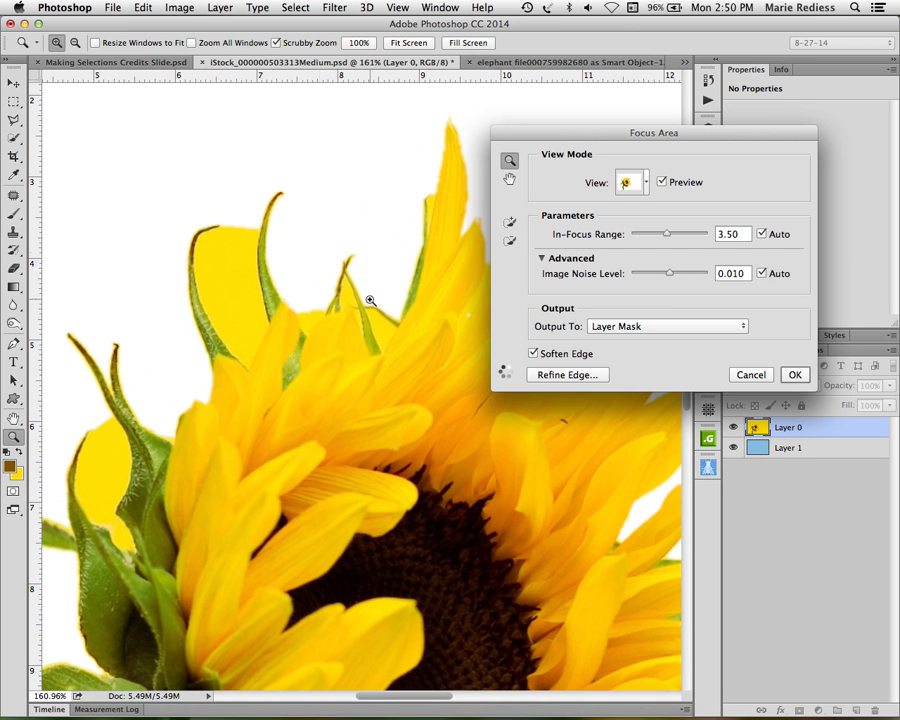
pyautogui.click(510, 241)
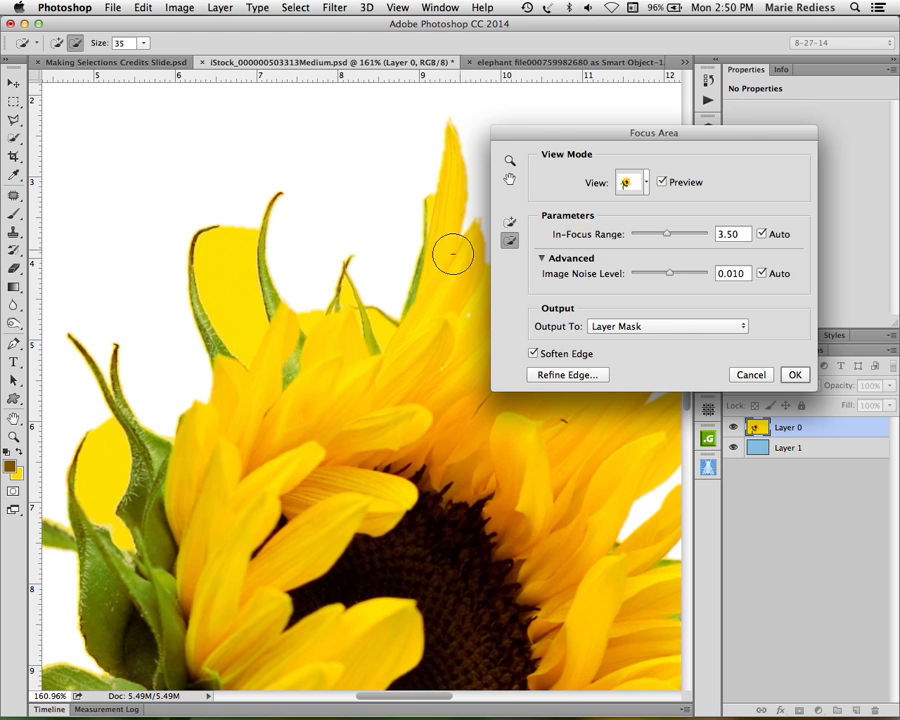
pyautogui.press('[')
pyautogui.press('[')
pyautogui.press('[')
pyautogui.moveTo(240, 222)
pyautogui.mouseDown()
pyautogui.moveTo(233, 251)
pyautogui.moveTo(246, 350)
pyautogui.moveTo(239, 317)
pyautogui.mouseUp()
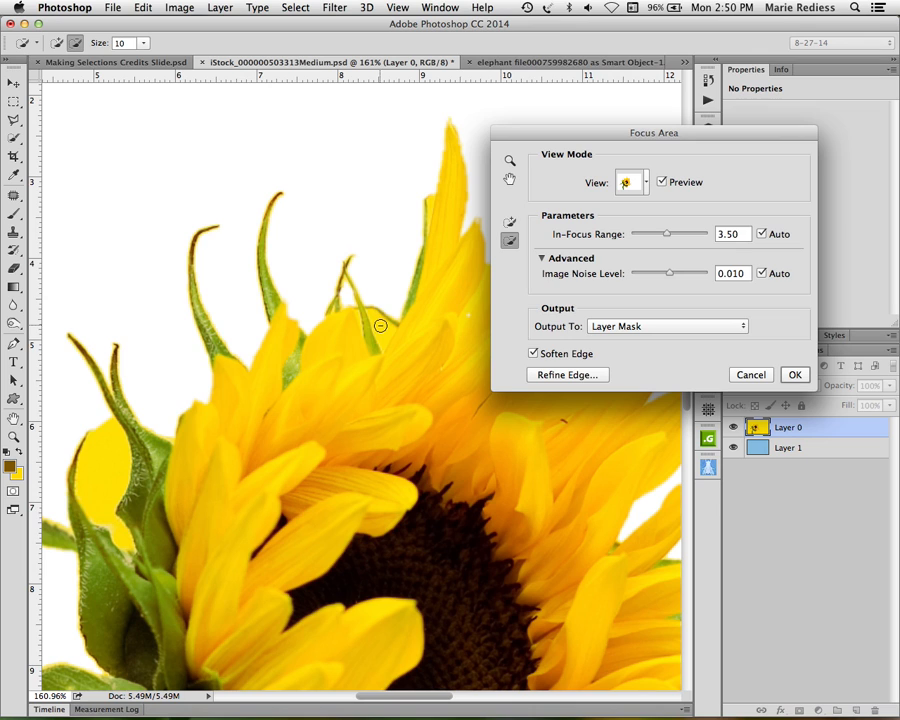
pyautogui.moveTo(110, 430)
pyautogui.mouseDown()
pyautogui.moveTo(100, 482)
pyautogui.moveTo(107, 505)
pyautogui.mouseUp()
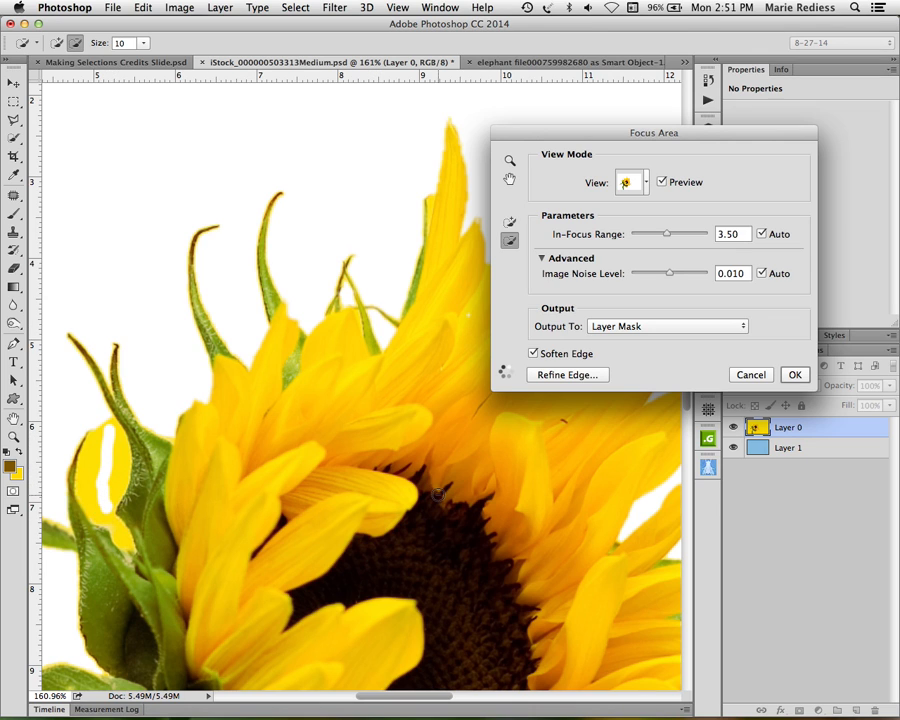
pyautogui.click(120, 530)
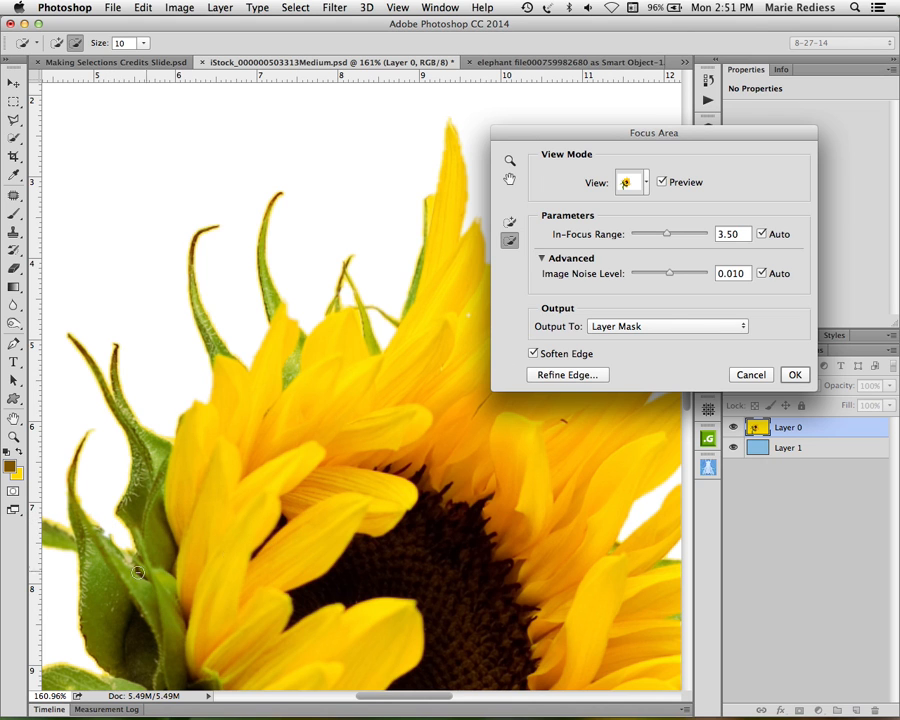
# Add the missing spots between the green sepals and the shadowed gaps beneath the lower petals to the focus area
pyautogui.moveTo(422, 507); pyautogui.dragTo(523, 331)
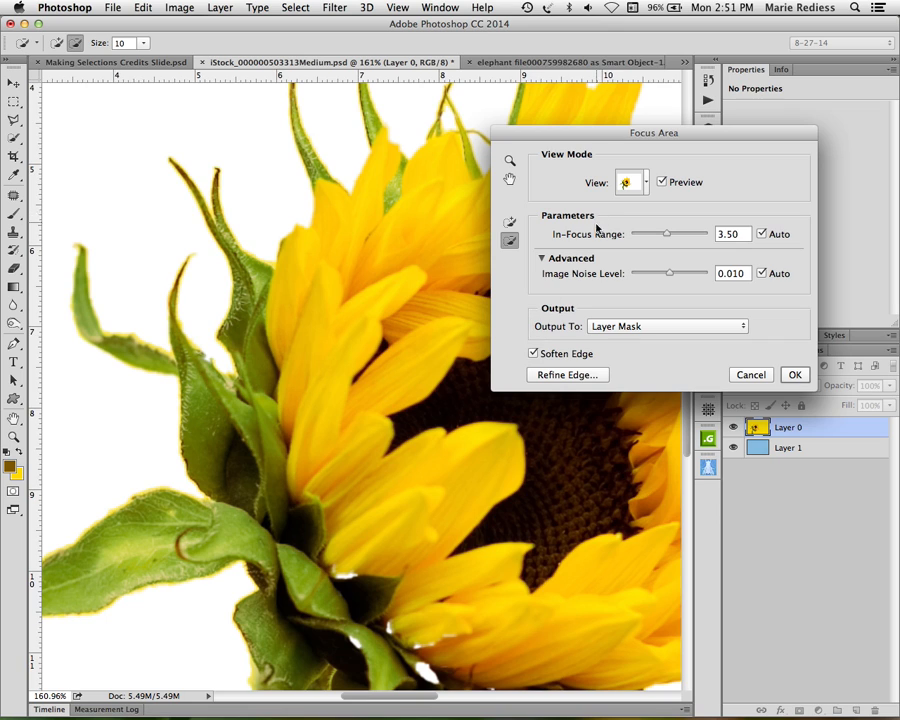
pyautogui.click(510, 221)
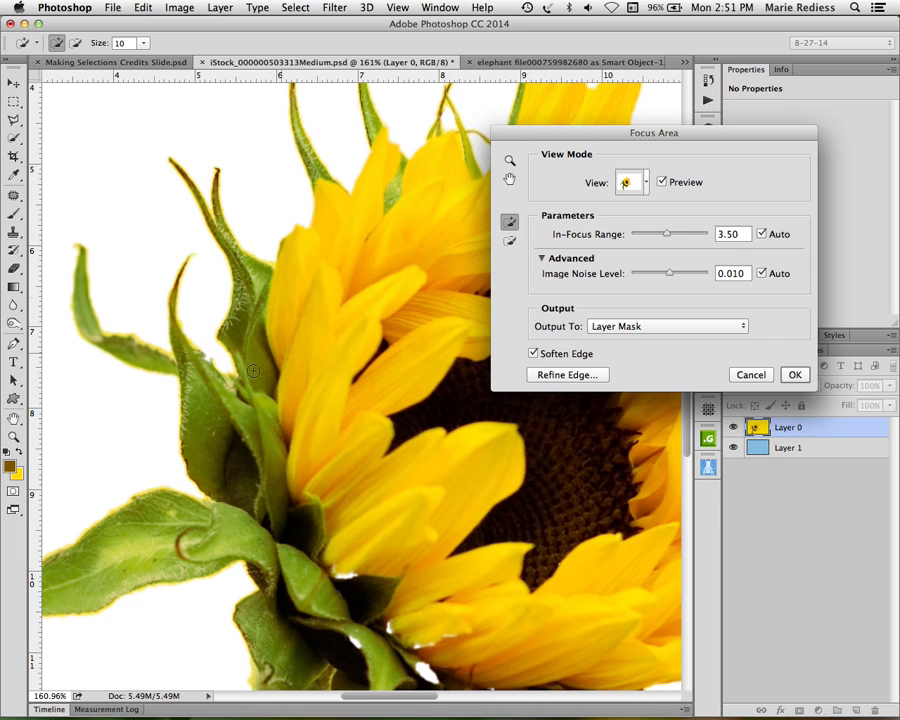
pyautogui.click(200, 358)
pyautogui.moveTo(338, 575)
pyautogui.mouseDown()
pyautogui.moveTo(347, 584)
pyautogui.moveTo(351, 577)
pyautogui.mouseUp()
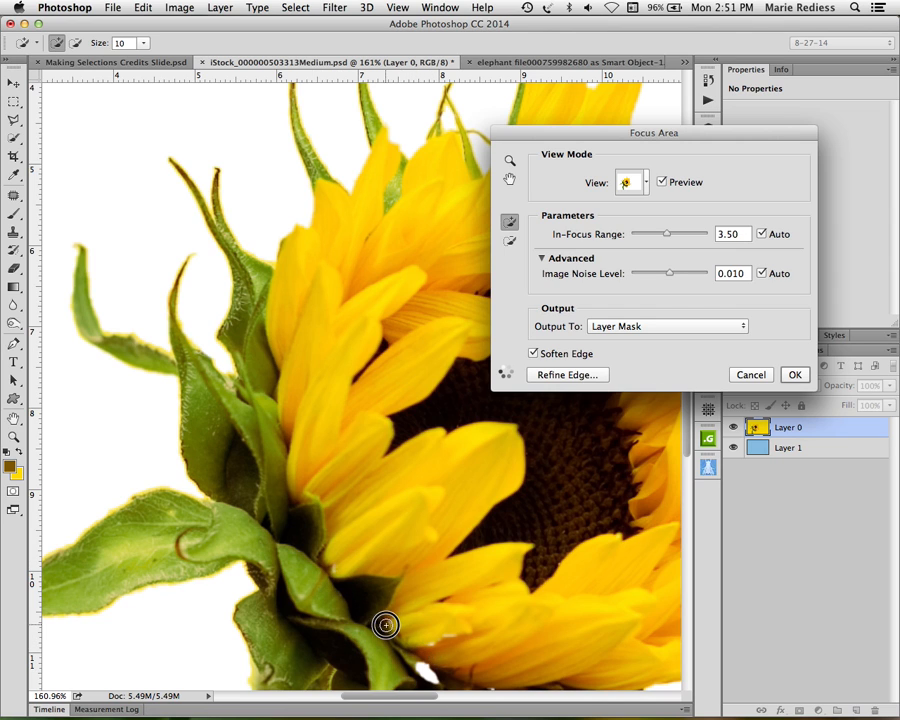
pyautogui.moveTo(395, 573); pyautogui.dragTo(303, 344)
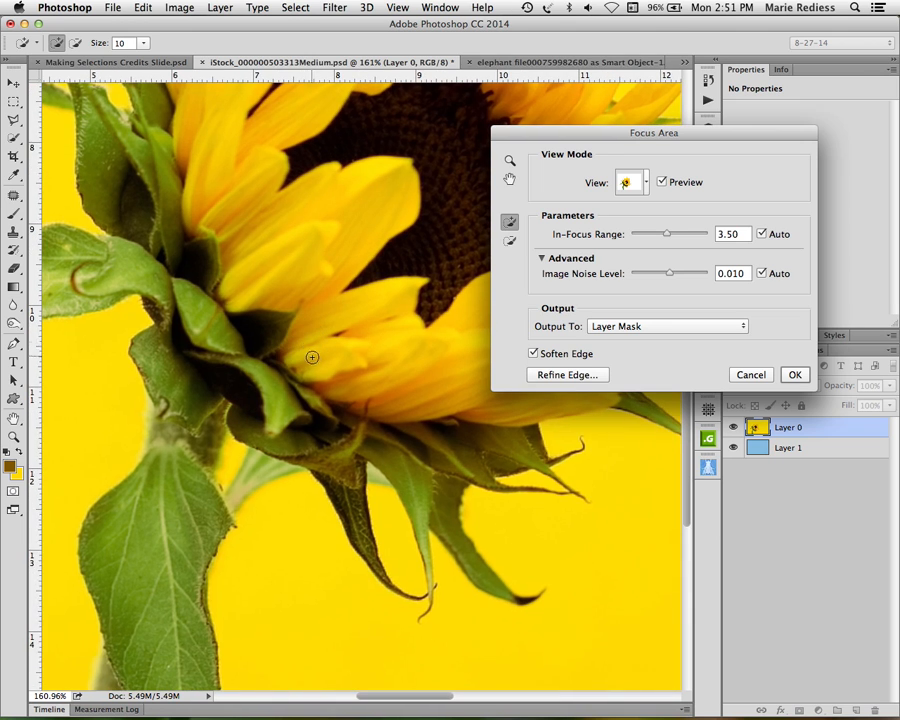
pyautogui.moveTo(320, 411); pyautogui.dragTo(392, 423)
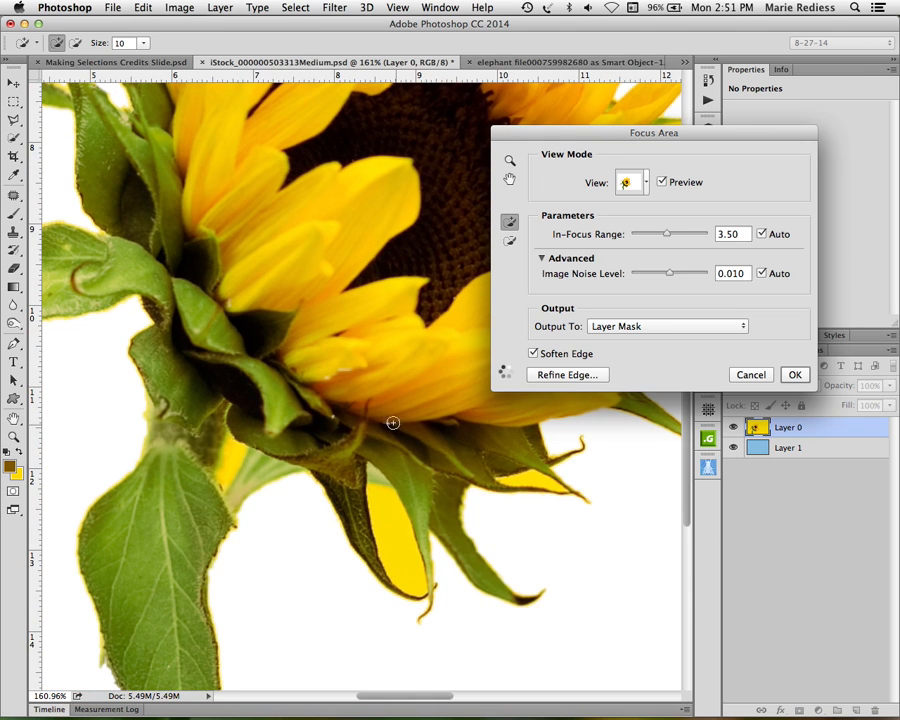
# Add the blurred stem behind the large hanging leaf to the focus area
pyautogui.moveTo(213, 424); pyautogui.dragTo(387, 244)
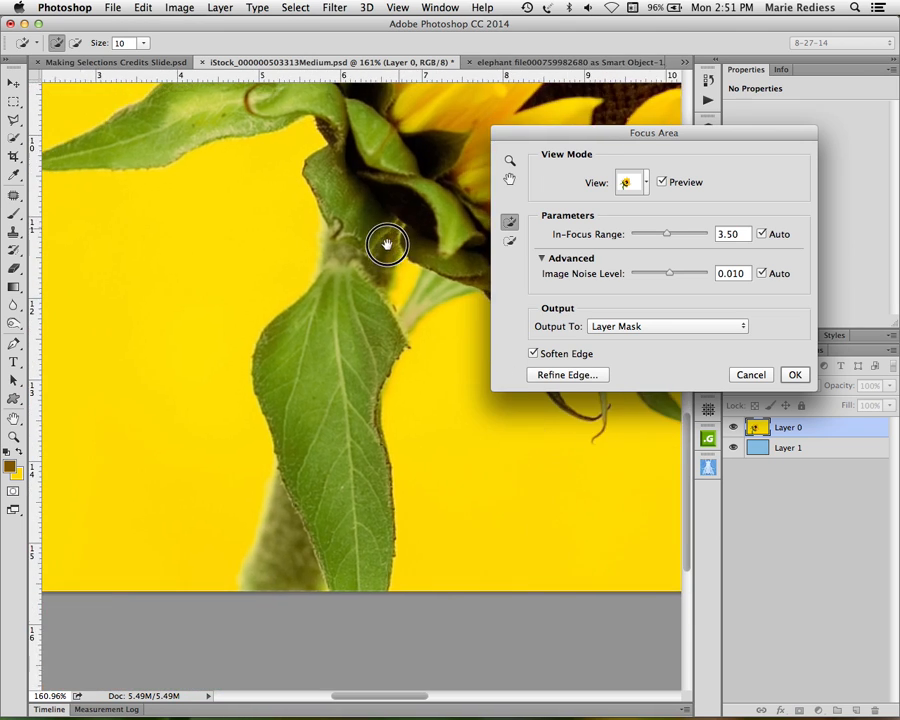
pyautogui.moveTo(293, 476)
pyautogui.mouseDown()
pyautogui.moveTo(254, 594)
pyautogui.moveTo(296, 515)
pyautogui.moveTo(298, 571)
pyautogui.mouseUp()
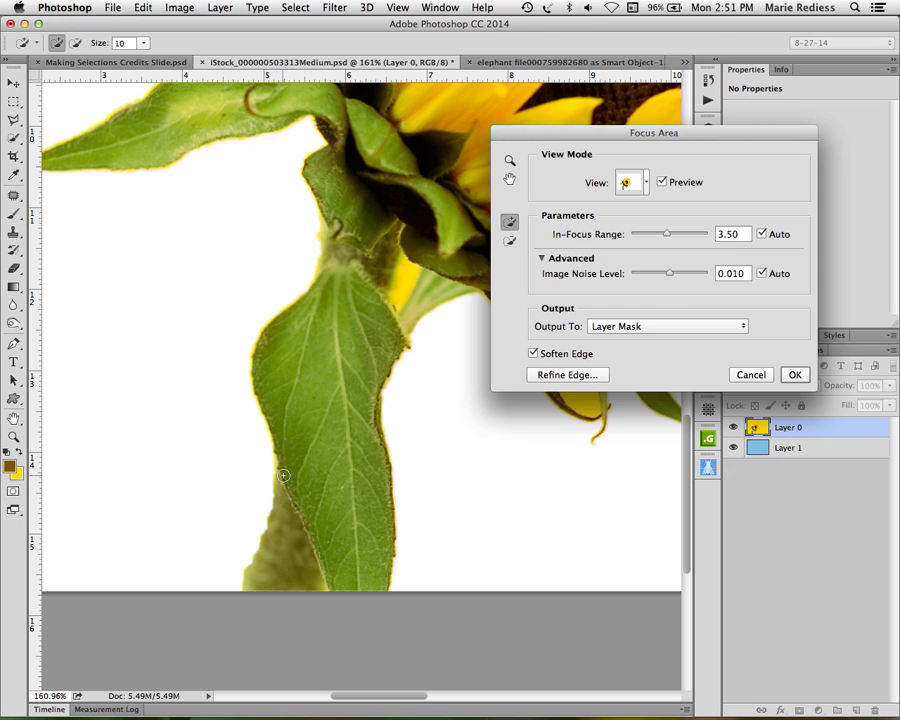
pyautogui.click(296, 569)
# Subtract the yellow background trapped between the stem, the lower sepals and the outer petal tips from the focus area
pyautogui.click(509, 242)
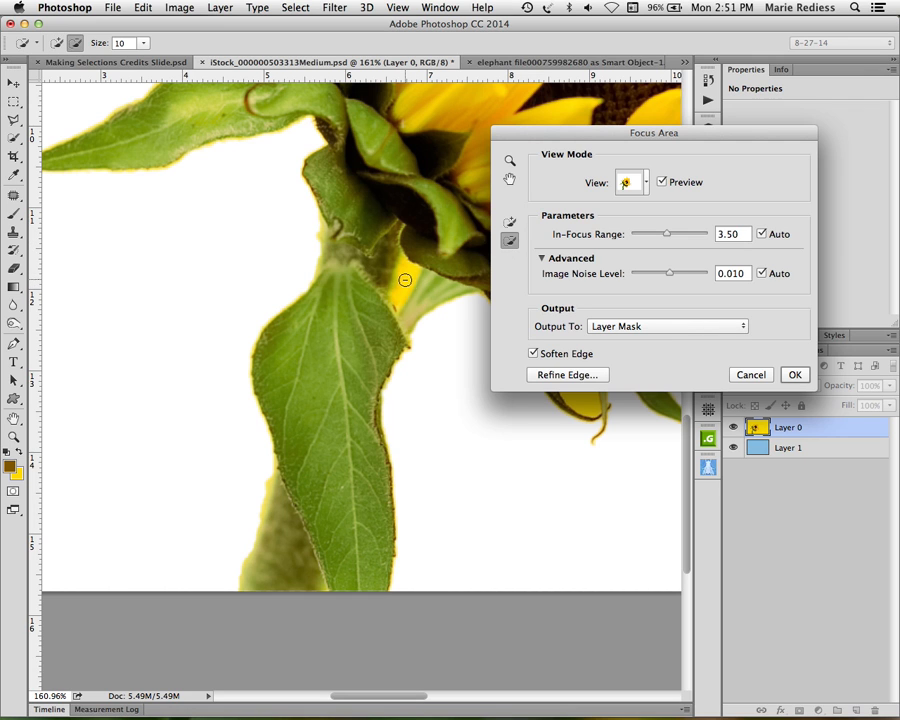
pyautogui.moveTo(452, 416); pyautogui.dragTo(149, 297)
pyautogui.moveTo(470, 440); pyautogui.dragTo(275, 465)
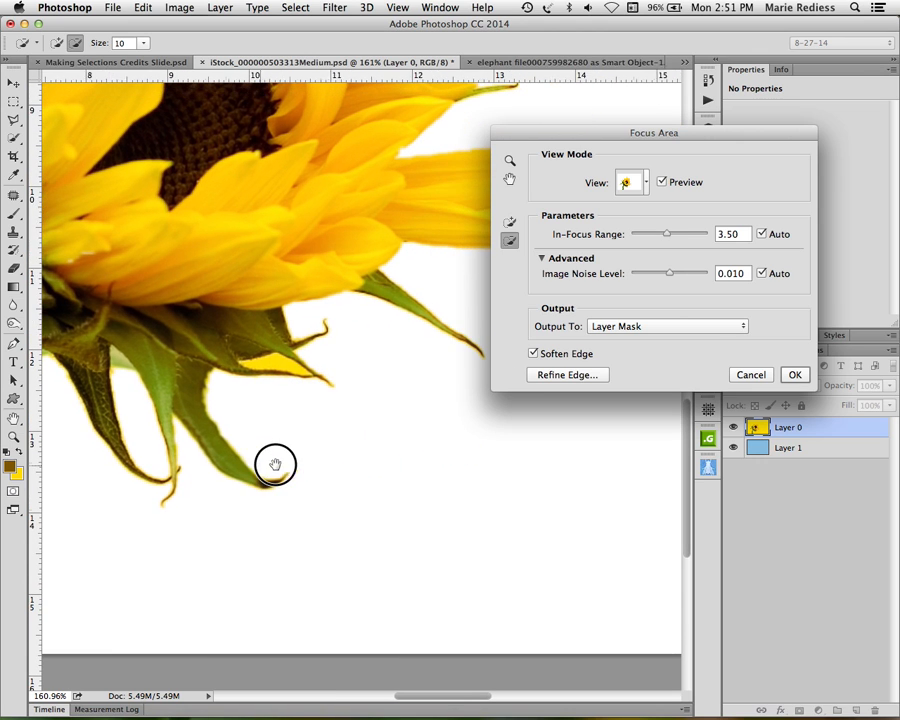
pyautogui.click(276, 362)
pyautogui.moveTo(402, 425); pyautogui.dragTo(251, 579)
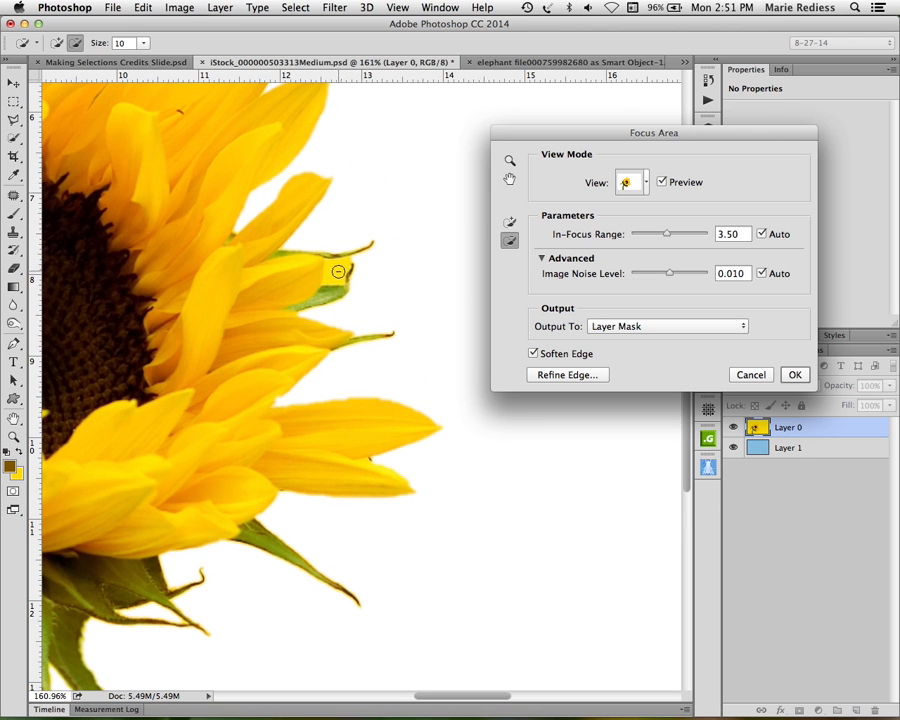
pyautogui.moveTo(381, 184); pyautogui.dragTo(465, 440)
pyautogui.moveTo(369, 223)
pyautogui.mouseDown()
pyautogui.moveTo(414, 241)
pyautogui.moveTo(480, 289)
pyautogui.mouseUp()
# Touch up the small gaps among the upper petals, adding them to the focus area with the brush enlarged to size 25
pyautogui.press(']')
pyautogui.press('[')
pyautogui.press('[')
pyautogui.press('[')
pyautogui.press('[')
pyautogui.press('[')
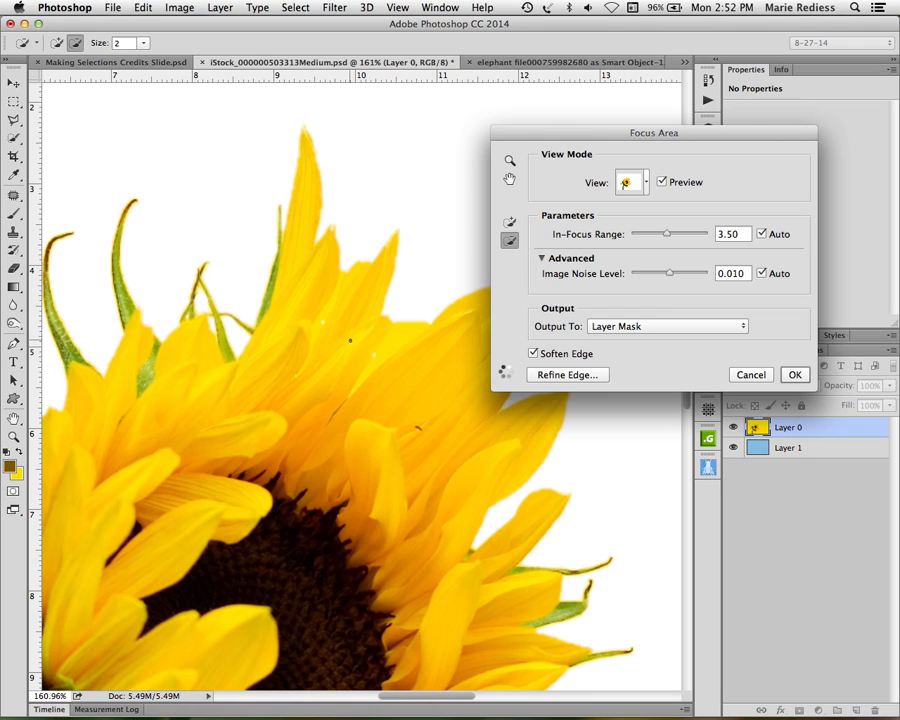
pyautogui.click(509, 221)
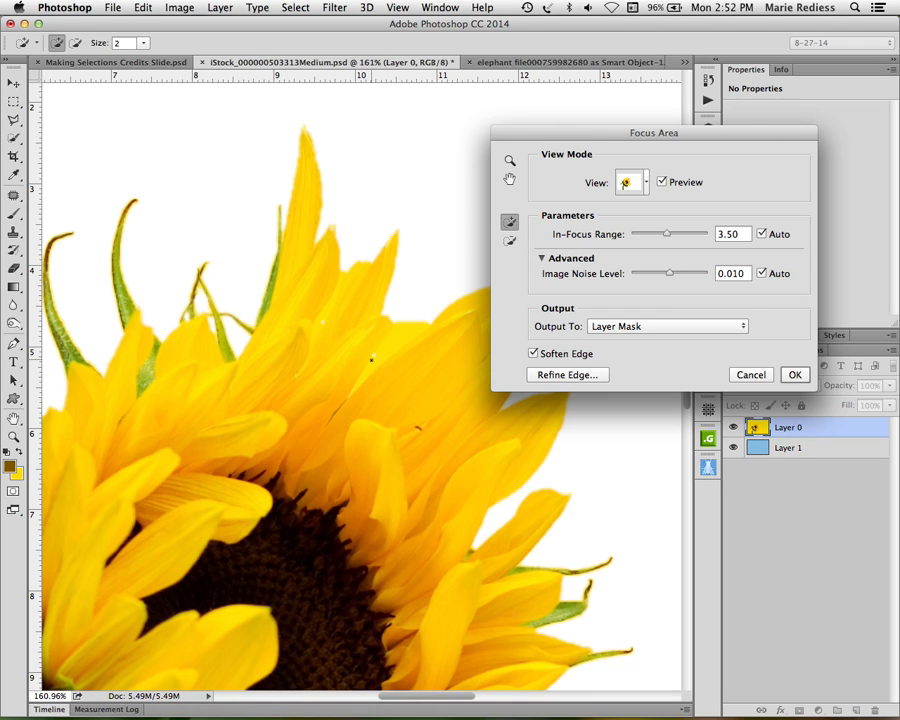
pyautogui.press(']')
pyautogui.press(']')
pyautogui.press(']')
pyautogui.press(']')
pyautogui.press(']')
pyautogui.press(']')
pyautogui.press(']')
pyautogui.press(']')
# Output the focus area as a layer mask on Layer 0 and inspect the sunflower's edges against the blue layer
pyautogui.moveTo(412, 430); pyautogui.dragTo(511, 284)
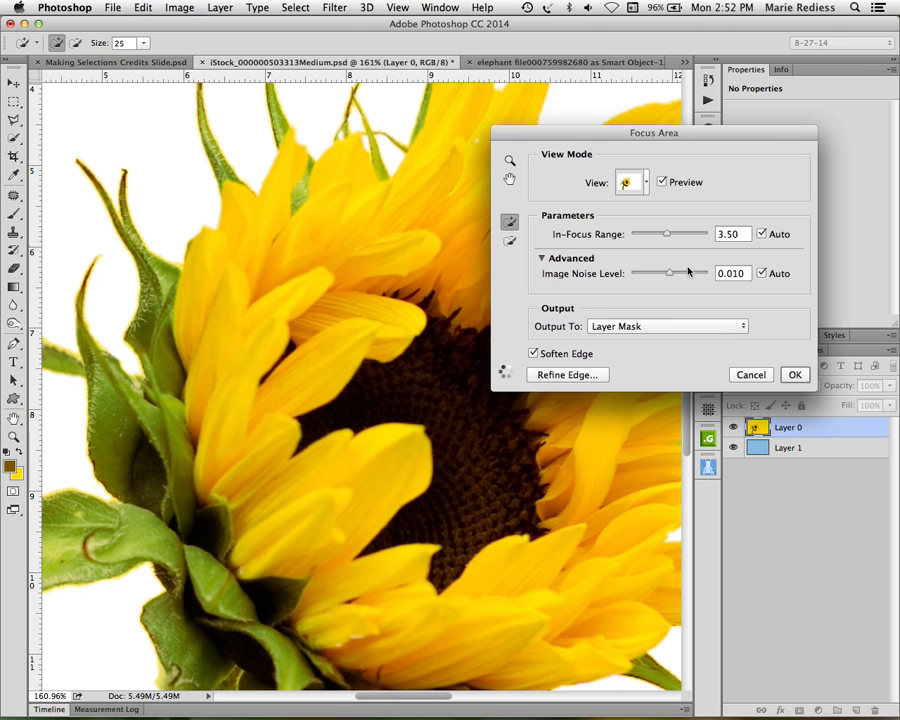
pyautogui.click(795, 375)
pyautogui.press('p')
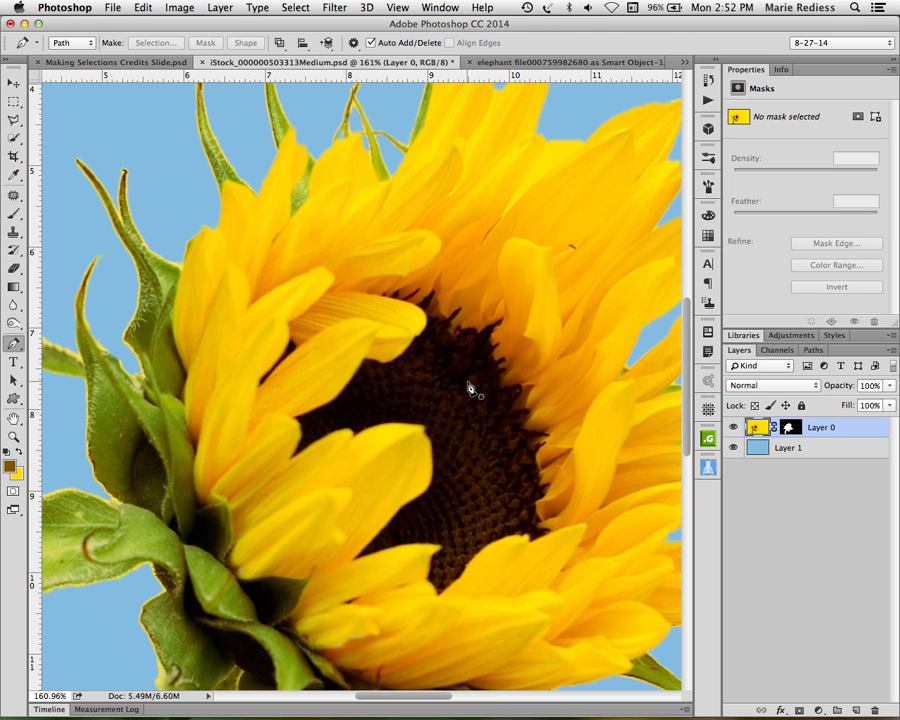
pyautogui.moveTo(297, 279); pyautogui.dragTo(457, 239)
pyautogui.moveTo(531, 580); pyautogui.dragTo(408, 254)
pyautogui.moveTo(360, 388); pyautogui.dragTo(293, 605)
pyautogui.moveTo(340, 168); pyautogui.dragTo(329, 396)
pyautogui.moveTo(329, 402); pyautogui.dragTo(414, 464)
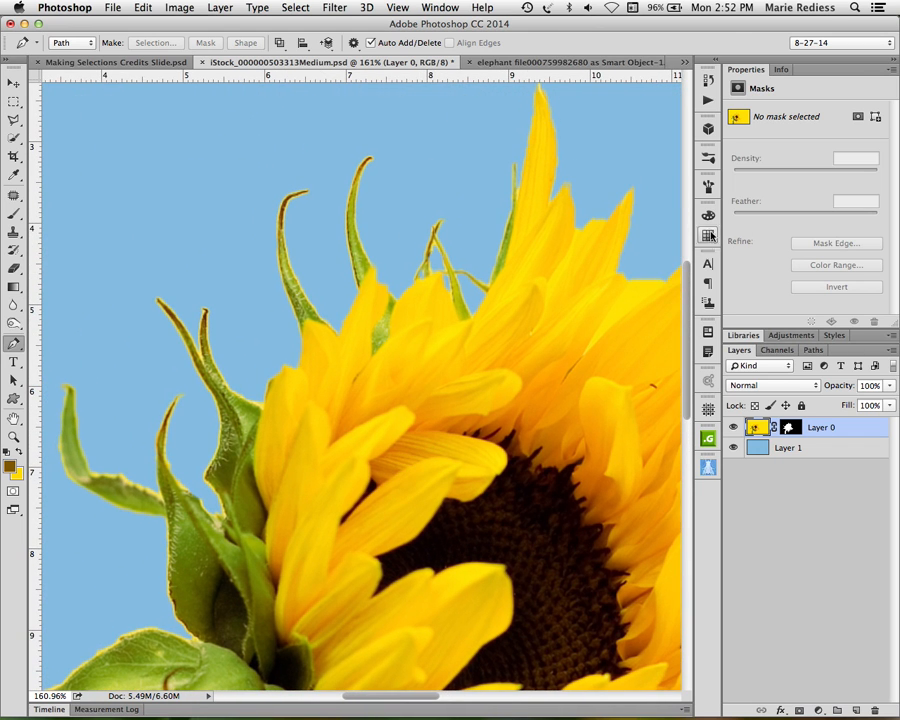
# Start refining the edge of Layer 0's mask and preview it with the On Layers view
pyautogui.click(850, 243)
pyautogui.click(791, 430)
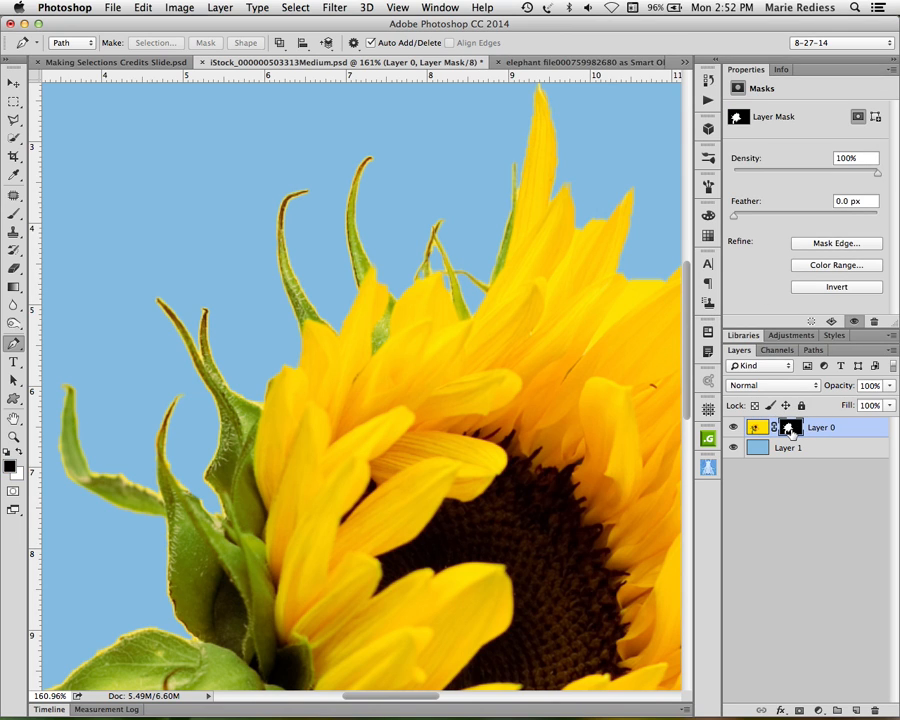
pyautogui.click(812, 242)
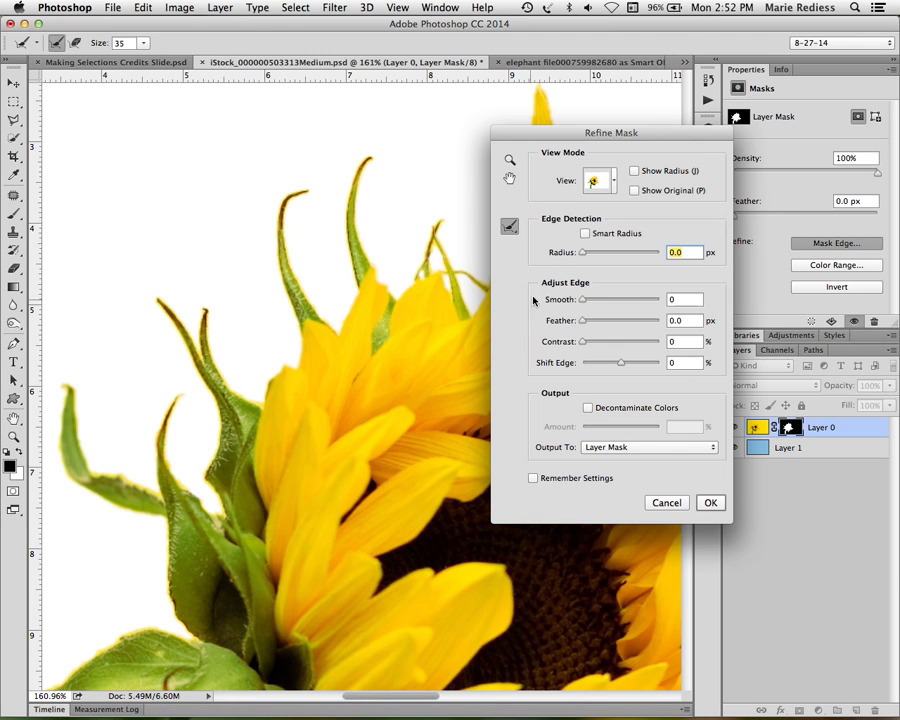
pyautogui.click(614, 182)
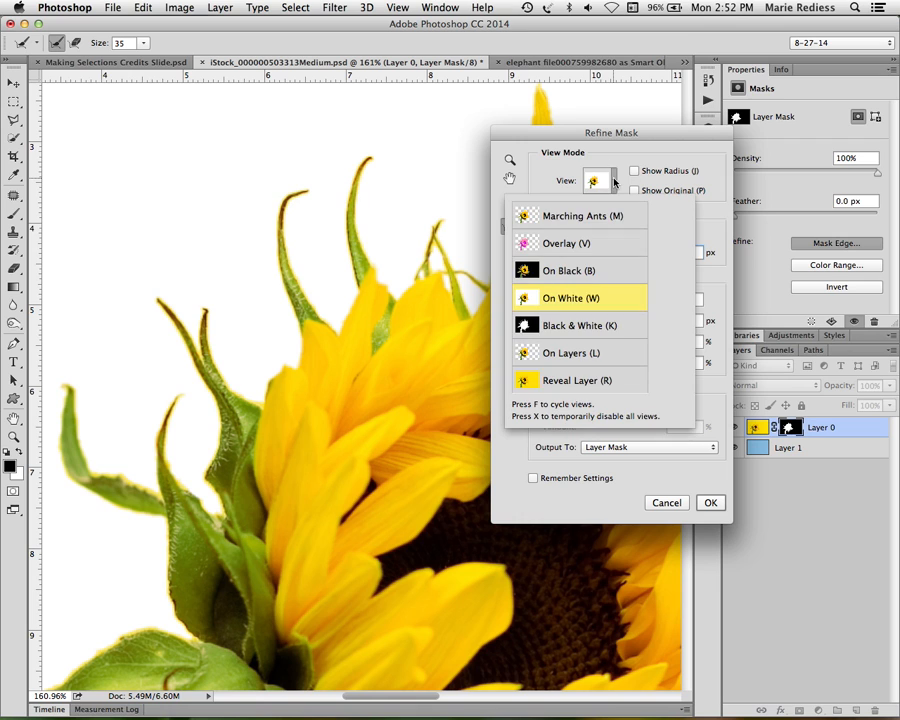
pyautogui.click(608, 355)
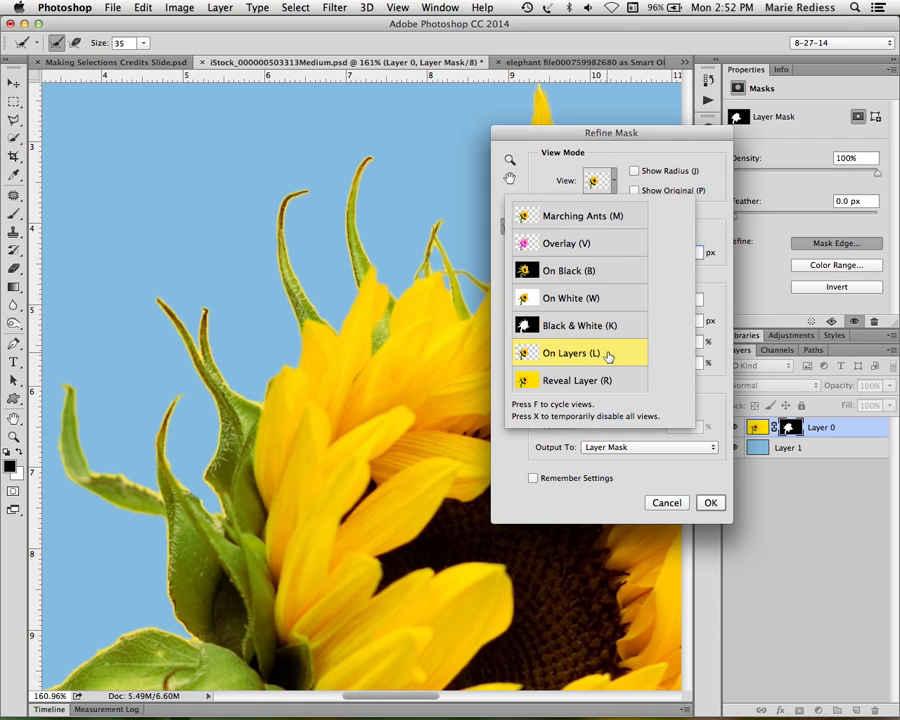
pyautogui.click(680, 157)
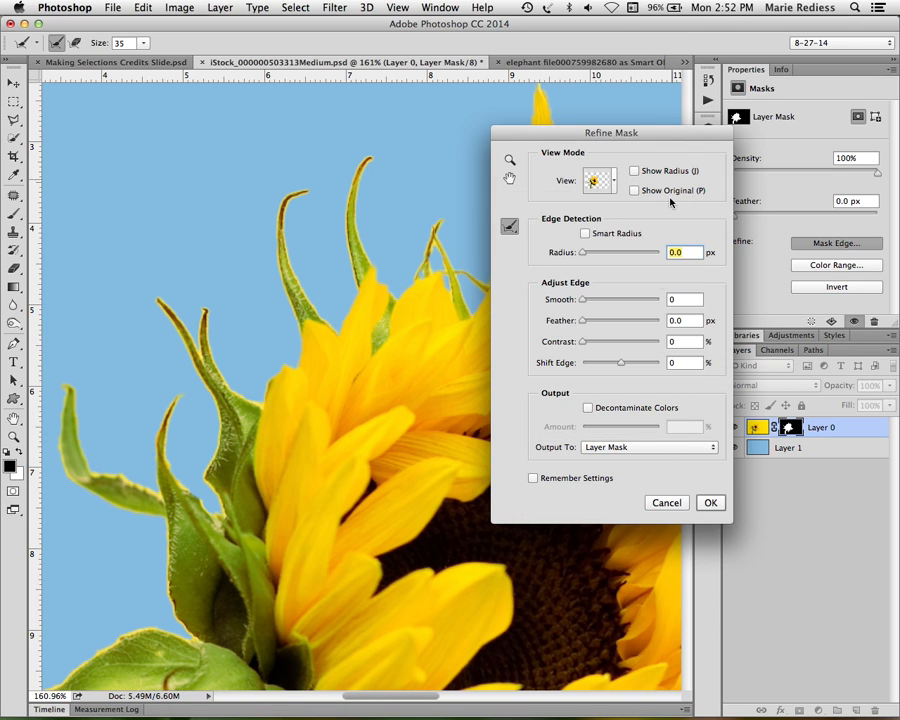
# Set Shift Edge to -91% and turn on Decontaminate Colors with an amount of 100%
pyautogui.moveTo(621, 364); pyautogui.dragTo(587, 368)
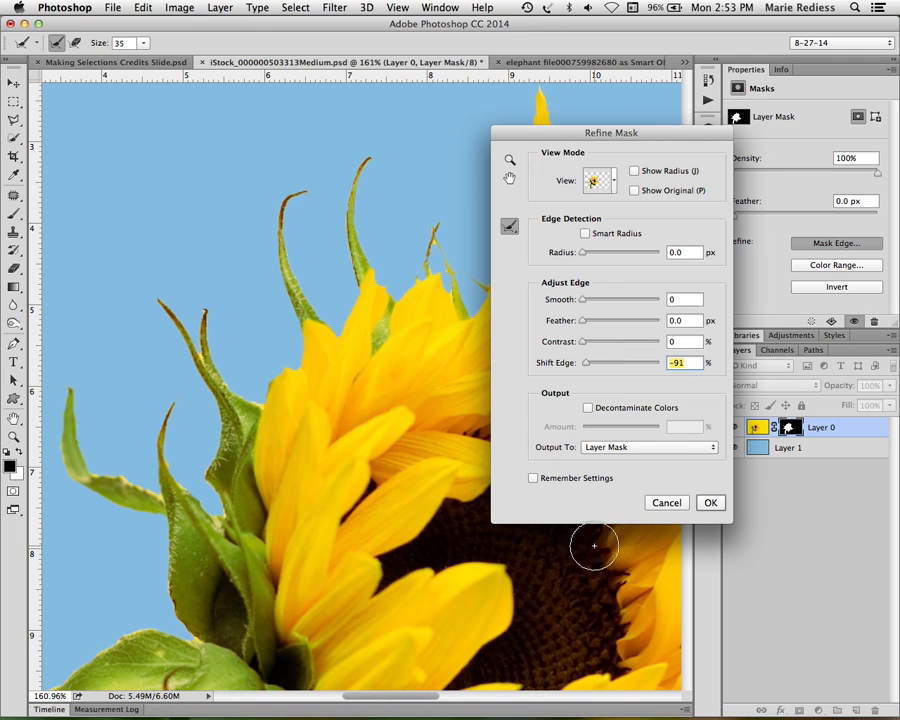
pyautogui.click(588, 408)
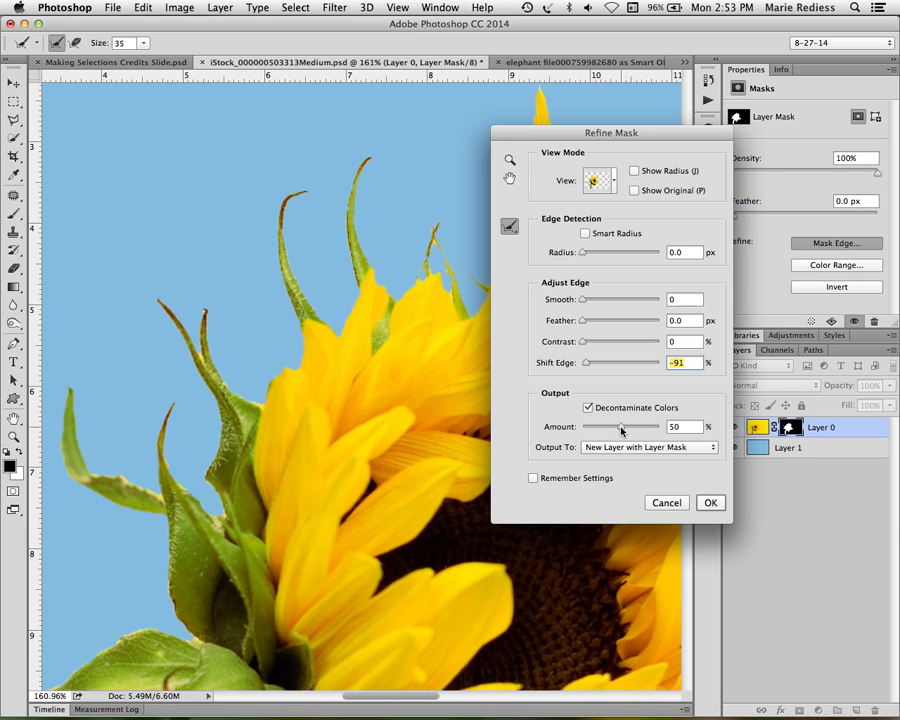
pyautogui.moveTo(621, 431); pyautogui.dragTo(668, 430)
# Examine the refined edges around the leaves, stem, sepals and petals for leftover fringe and holes
pyautogui.scroll(-10, 476, 275)
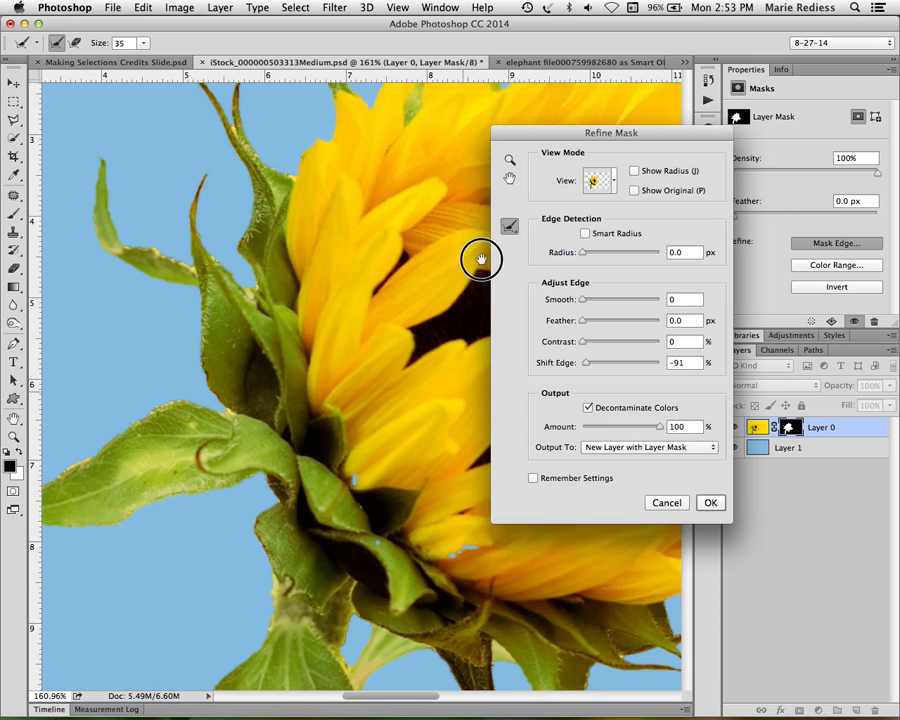
pyautogui.scroll(-4, 322, 497)
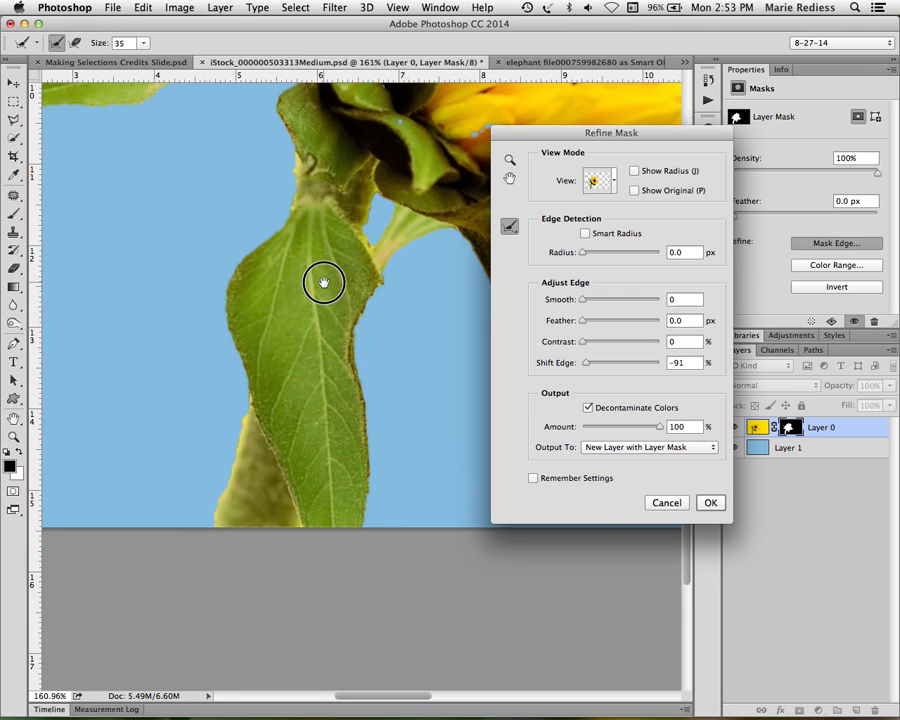
pyautogui.hscroll(5, 321, 277)
pyautogui.scroll(5, 321, 277)
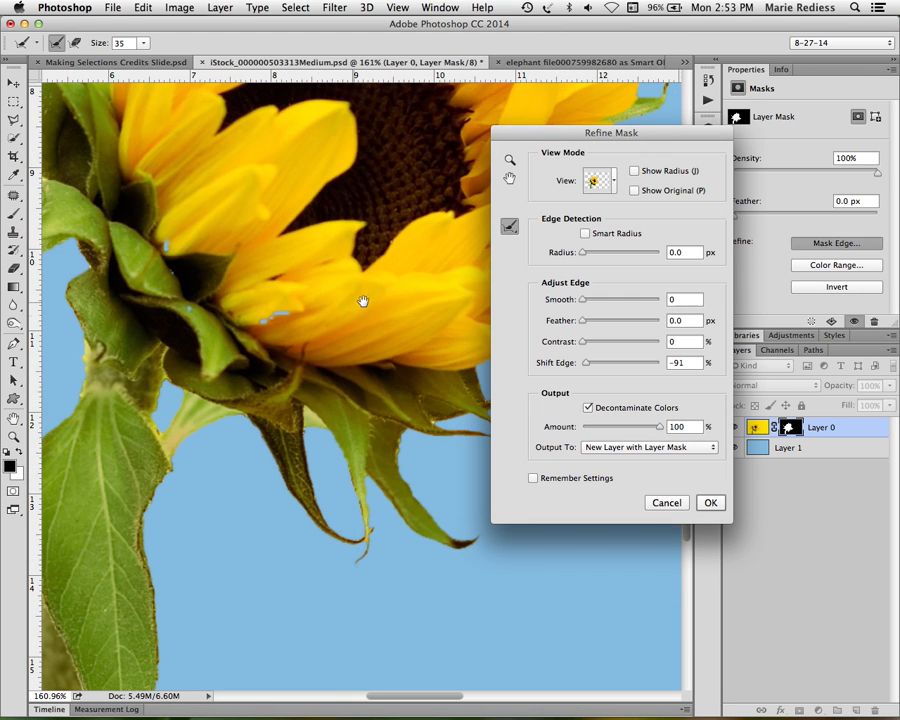
pyautogui.scroll(5, 356, 305)
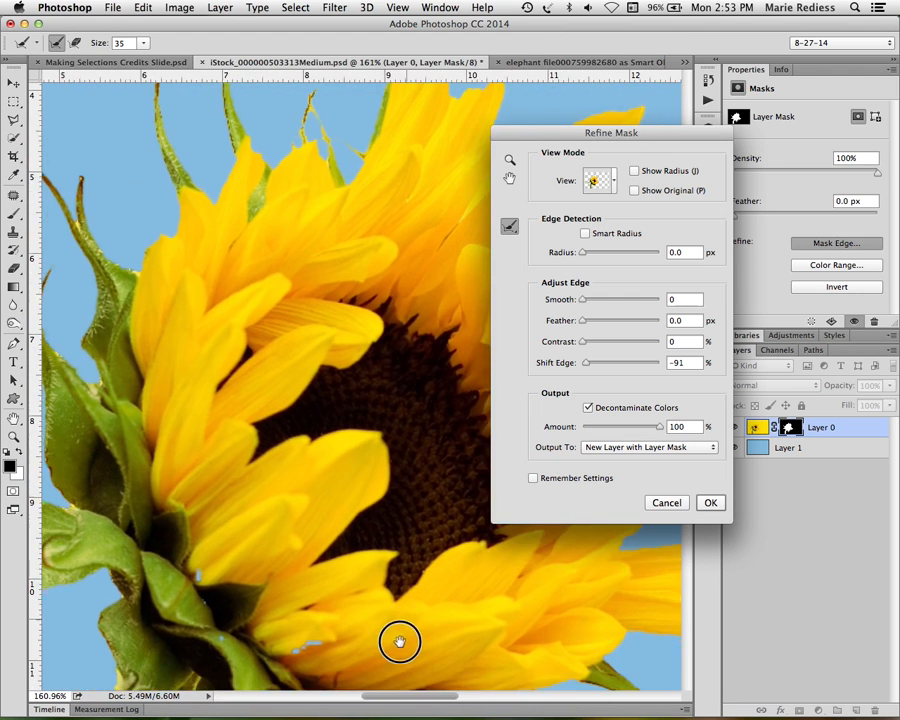
pyautogui.moveTo(399, 642); pyautogui.dragTo(388, 671)
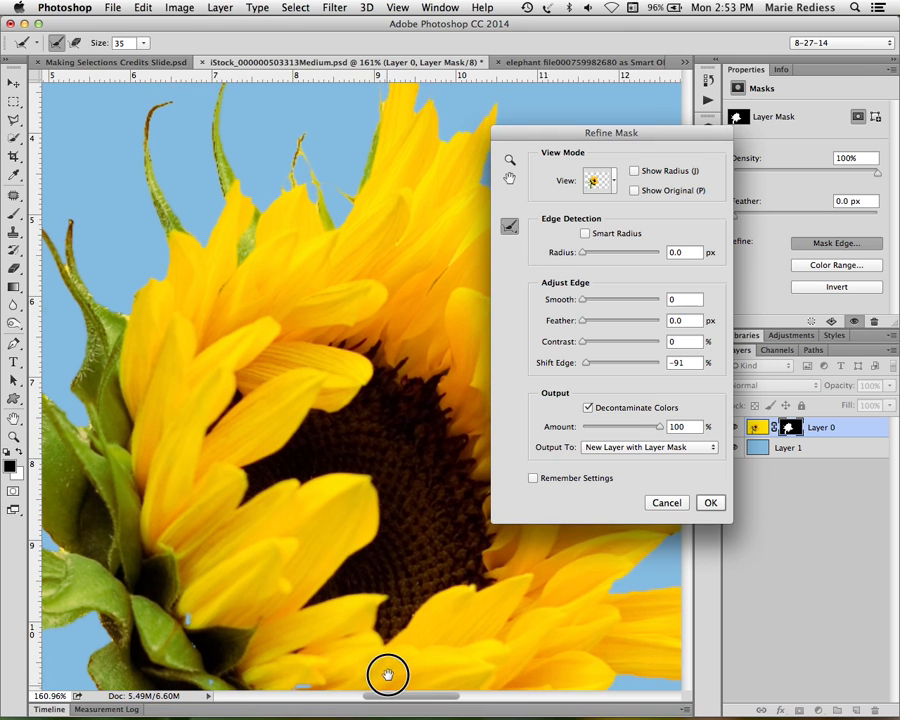
pyautogui.moveTo(382, 281); pyautogui.dragTo(414, 414)
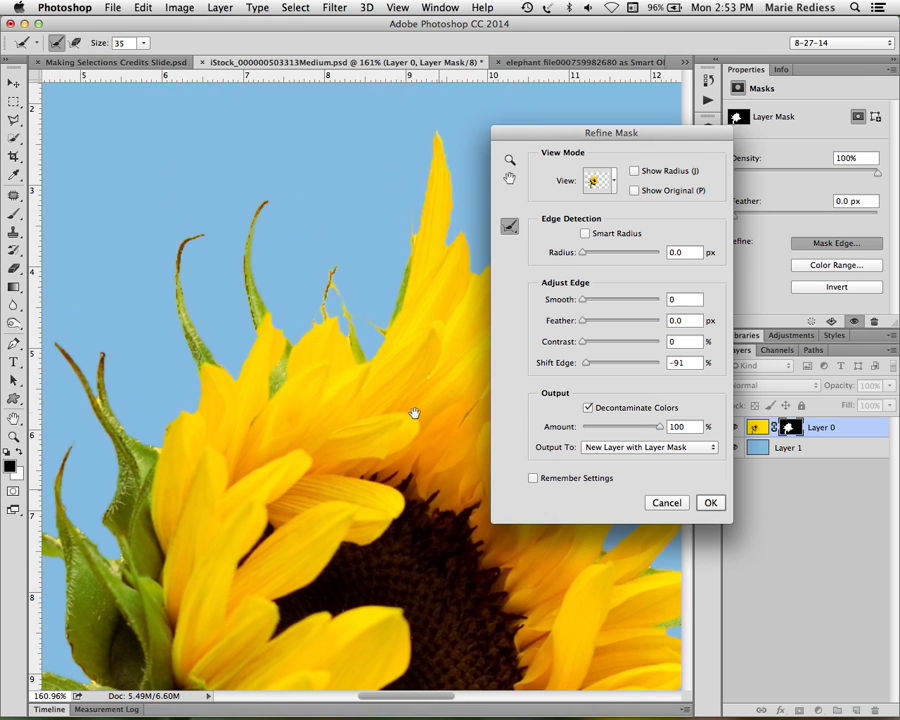
# Lower the Decontaminate Colors amount to 65% and output the refinement to a new layer with layer mask
pyautogui.moveTo(660, 426); pyautogui.dragTo(632, 429)
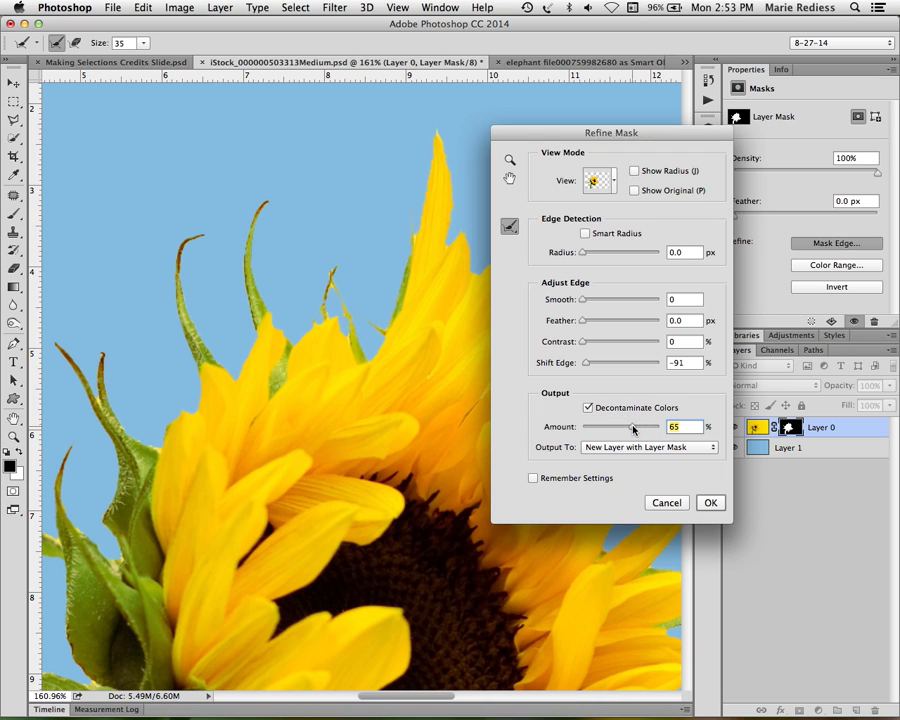
pyautogui.click(709, 504)
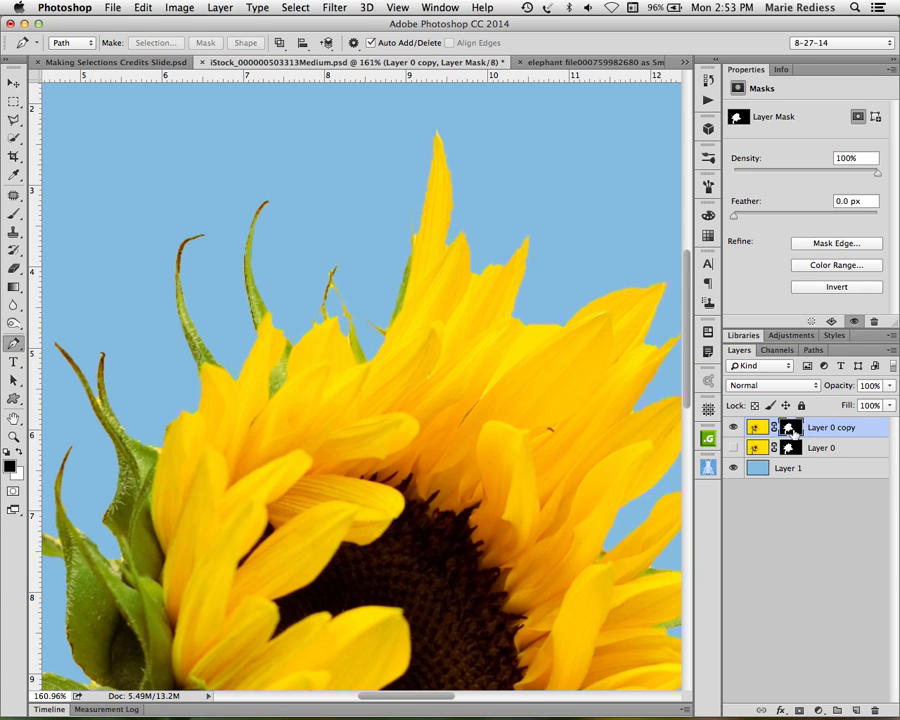
pyautogui.click(733, 447)
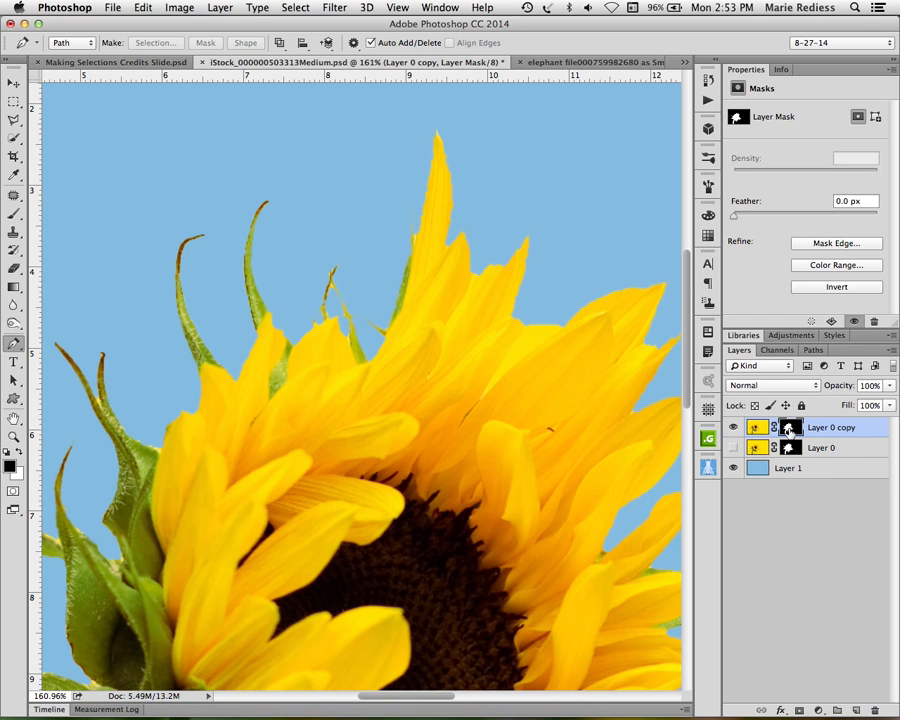
# Select the yellow fringe in the fork between the two thin brown sepal tips with the Polygonal Lasso and fill the mask with black
pyautogui.moveTo(395, 438); pyautogui.dragTo(540, 444)
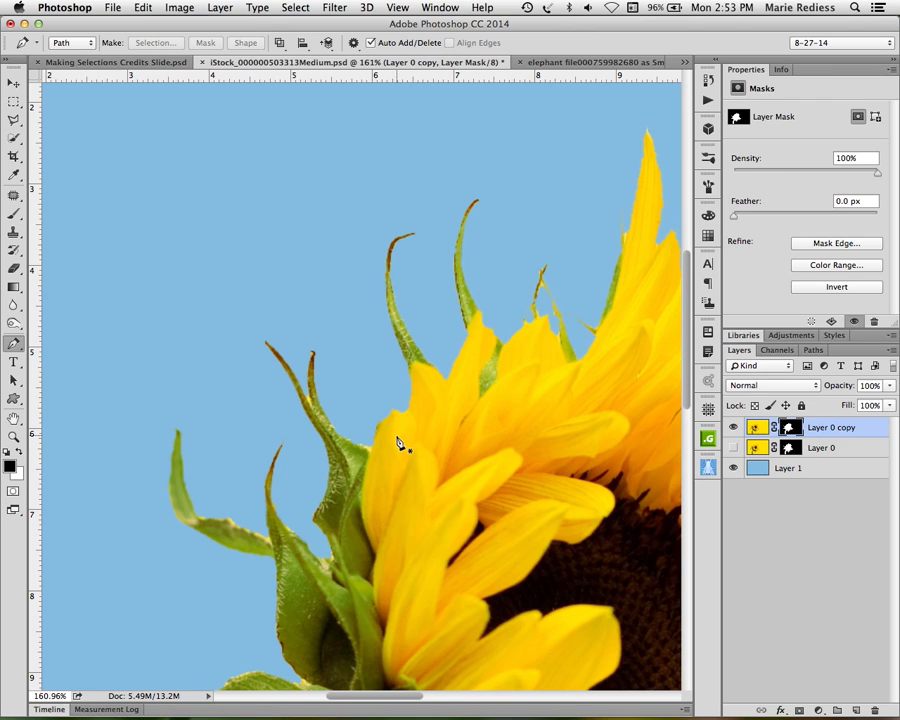
pyautogui.click(12, 120)
pyautogui.press('z')
pyautogui.moveTo(303, 403); pyautogui.dragTo(374, 450)
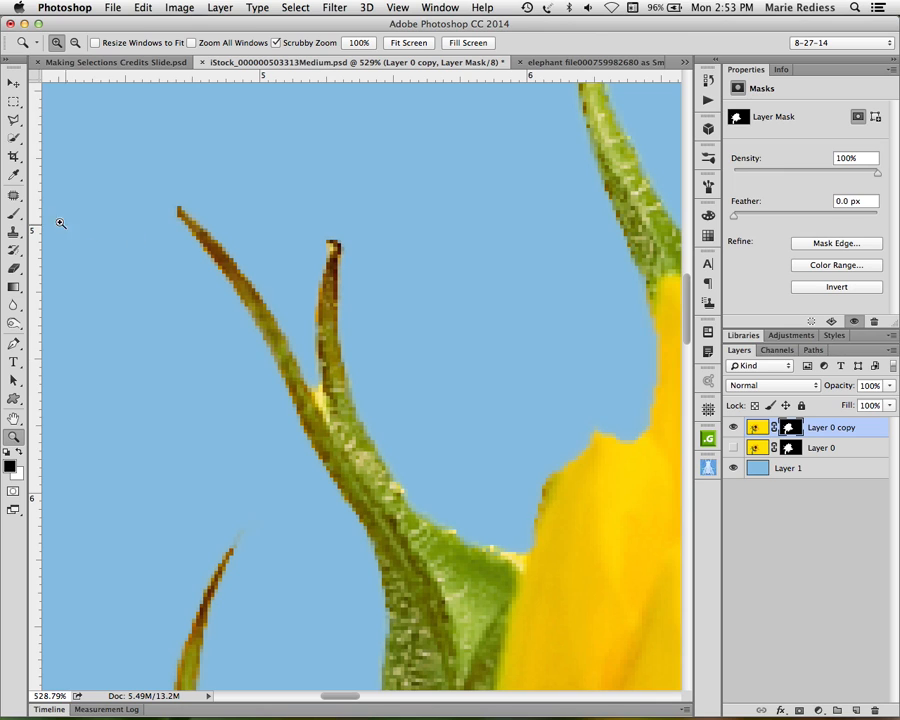
pyautogui.click(14, 120)
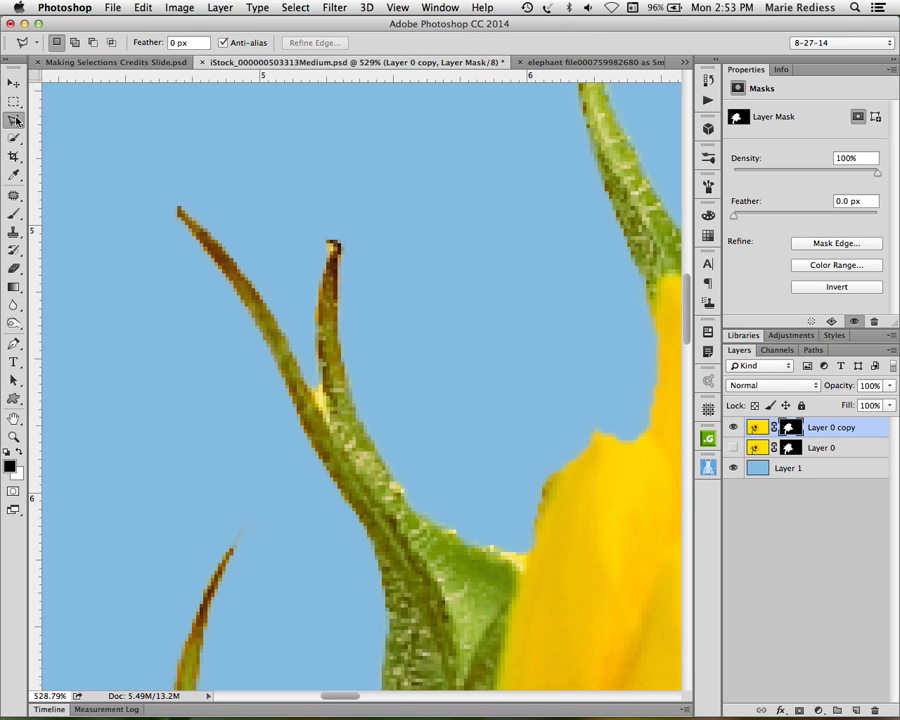
pyautogui.click(321, 378)
pyautogui.click(331, 426)
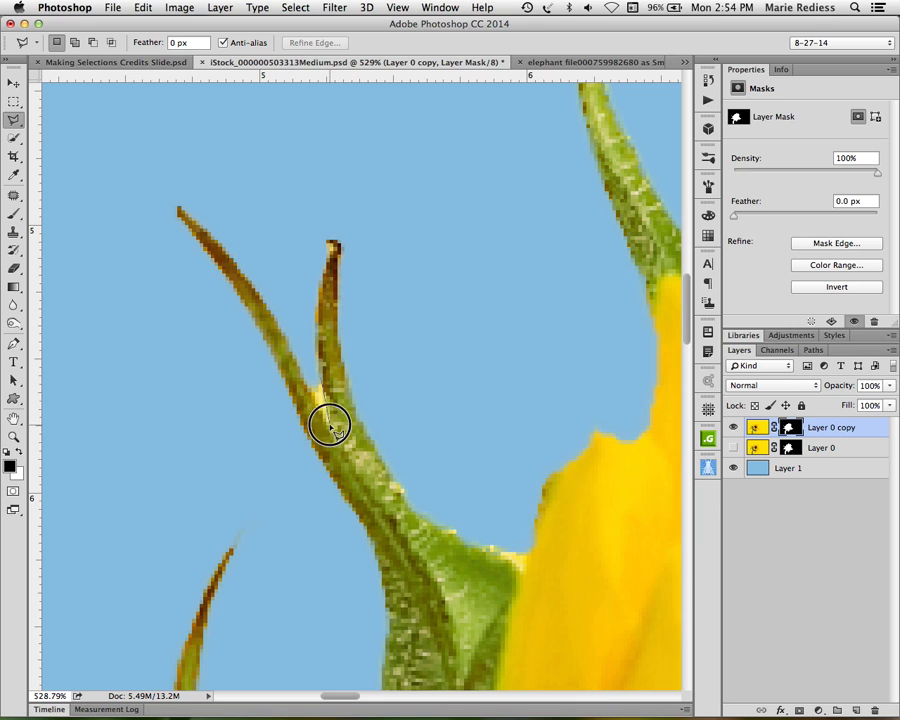
pyautogui.doubleClick(296, 346)
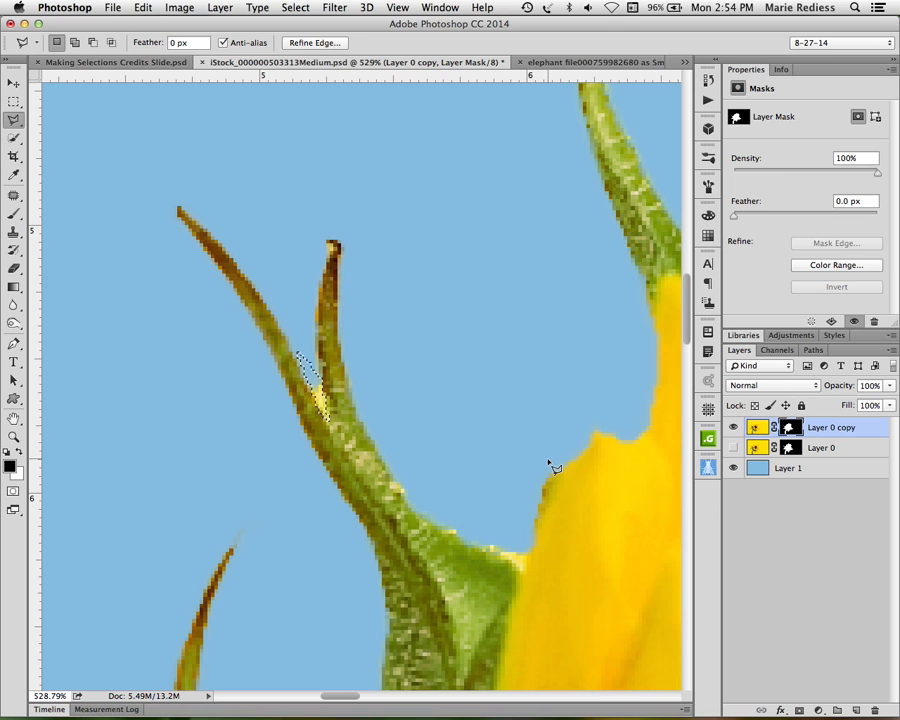
pyautogui.hotkey('alt', 'BackSpace')
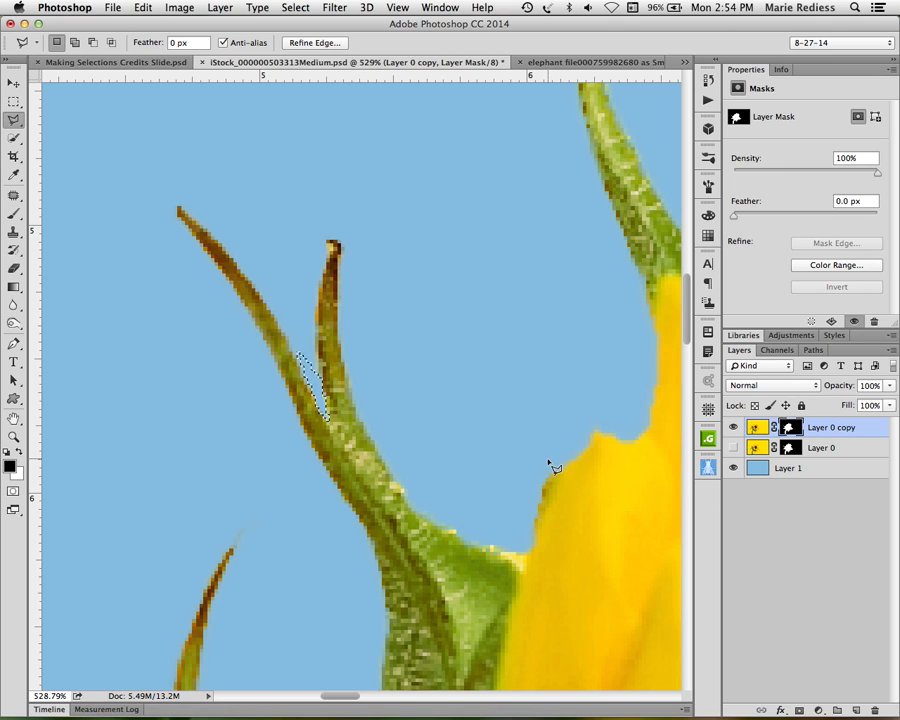
# Mask out the yellow fringe along the forked sepal's upper edge where it meets the neighbouring petal, using polygonal selections
pyautogui.click(477, 546)
pyautogui.click(519, 578)
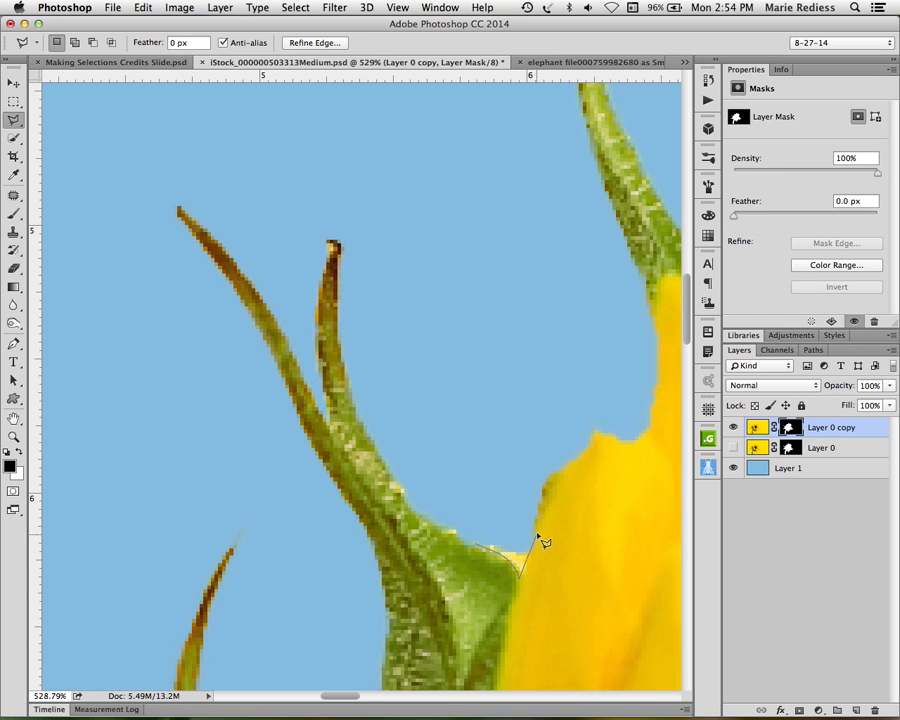
pyautogui.click(533, 530)
pyautogui.click(457, 517)
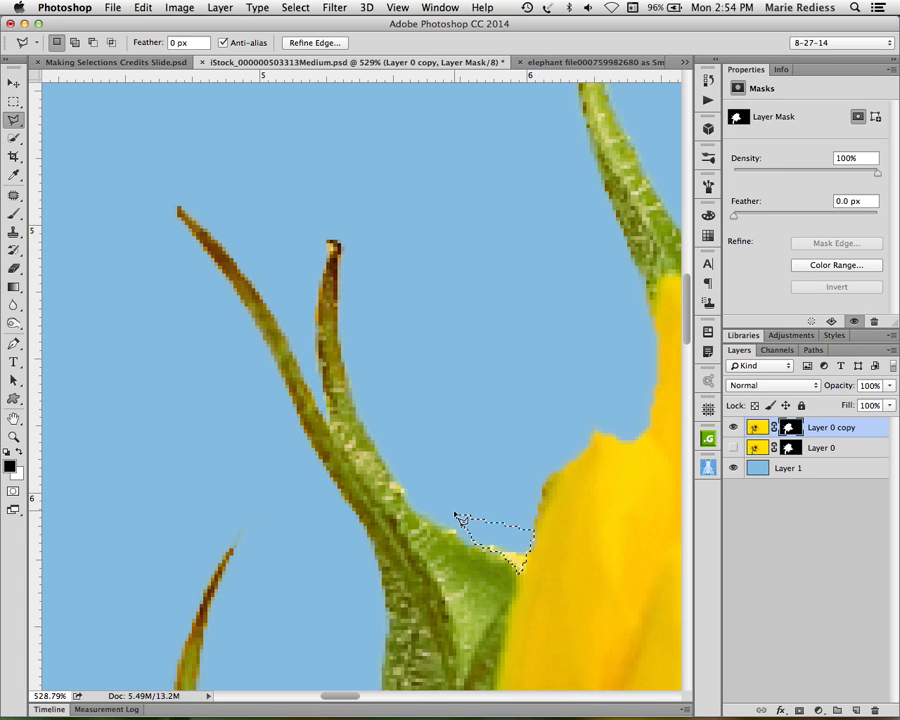
pyautogui.hotkey('alt', 'BackSpace')
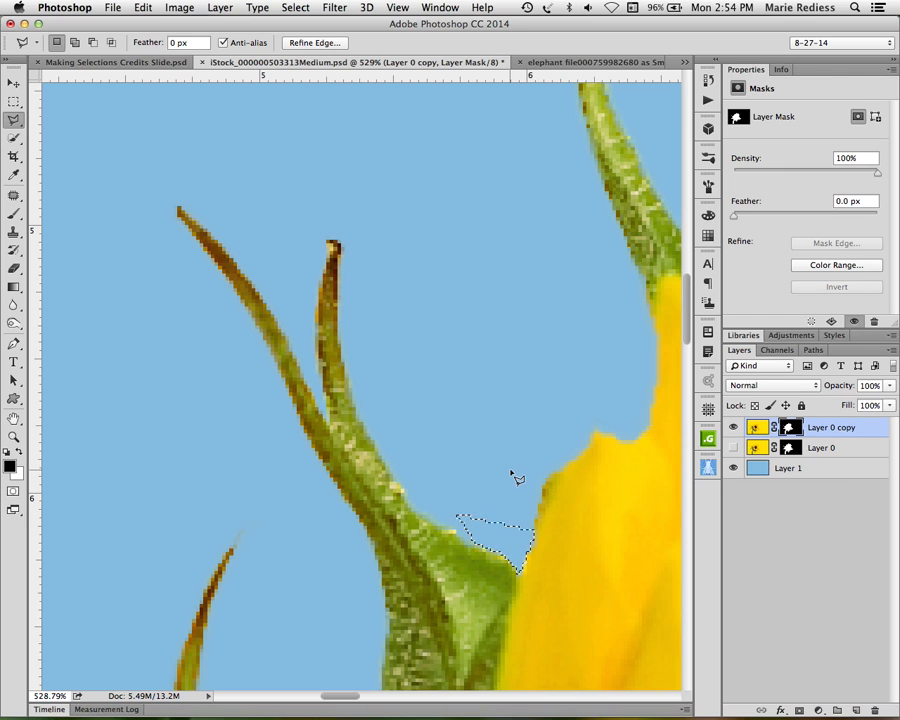
pyautogui.press('super+d')
pyautogui.click(453, 535)
pyautogui.click(473, 525)
pyautogui.doubleClick(437, 496)
# Outline the light fringe at the tip of the shorter forked sepal and fill it with Black at 100% opacity on the mask
pyautogui.click(322, 241)
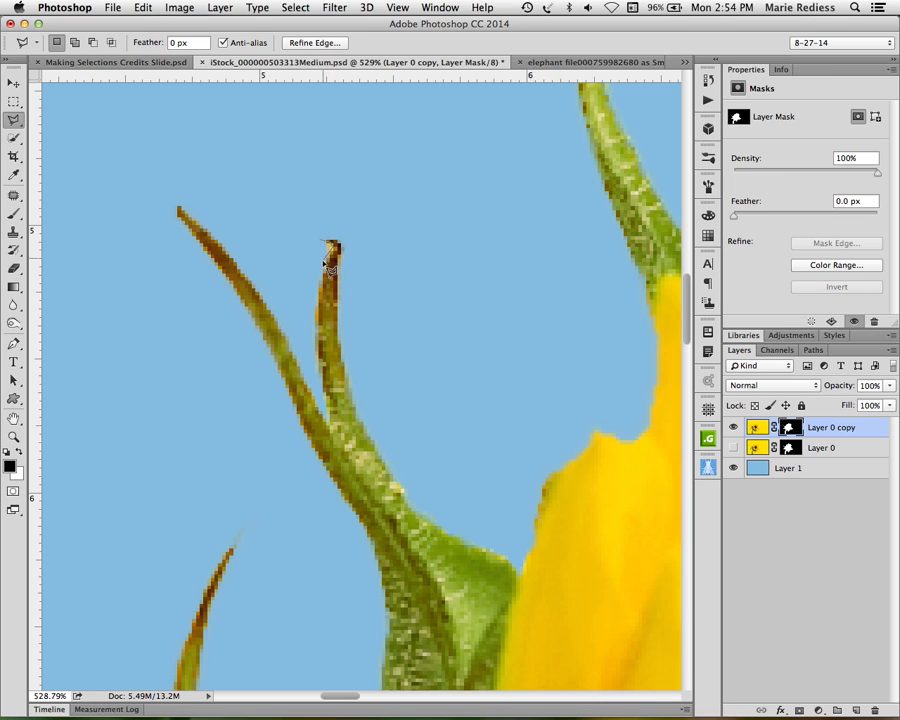
pyautogui.click(336, 250)
pyautogui.click(324, 244)
pyautogui.press('shift')
pyautogui.hotkey('shift', 'BackSpace')
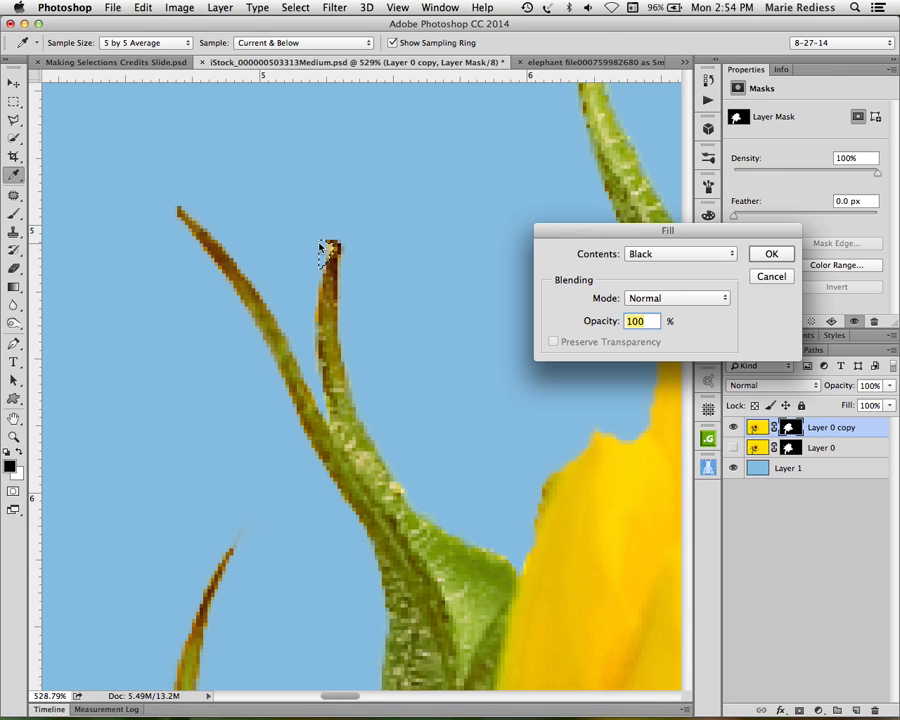
pyautogui.click(772, 255)
# Mask out the yellow fringe in the notch between the two lower green sepals and deselect
pyautogui.moveTo(561, 550); pyautogui.dragTo(566, 239)
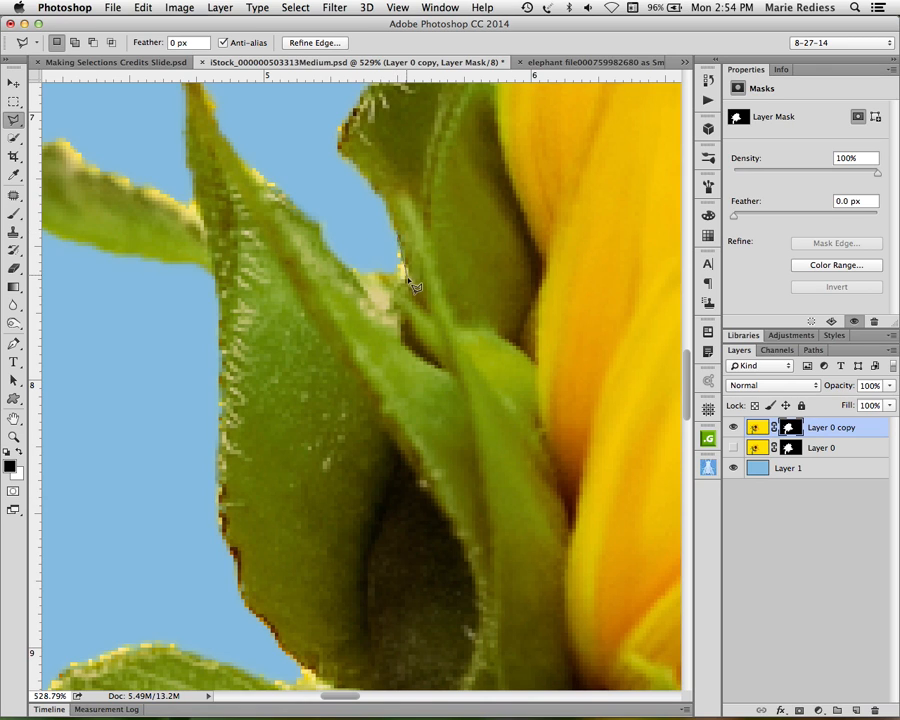
pyautogui.click(406, 283)
pyautogui.click(360, 270)
pyautogui.doubleClick(379, 218)
pyautogui.moveTo(264, 110); pyautogui.dragTo(329, 247)
pyautogui.press('super+d')
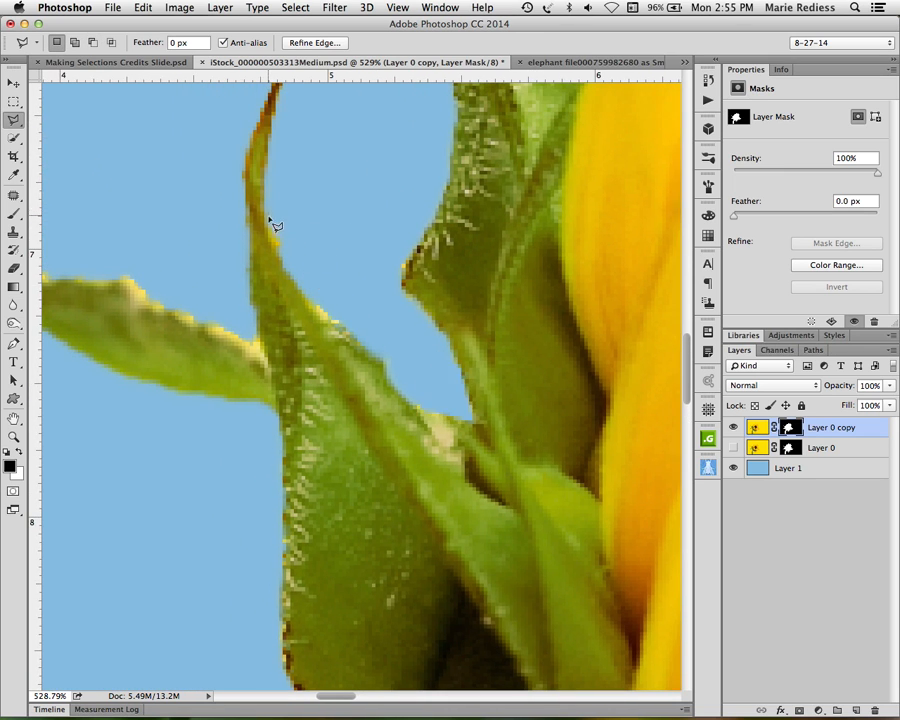
# Outline the yellow fringe along the inner edge of the curved, pointed sepal and fill the mask with black
pyautogui.click(268, 236)
pyautogui.click(322, 316)
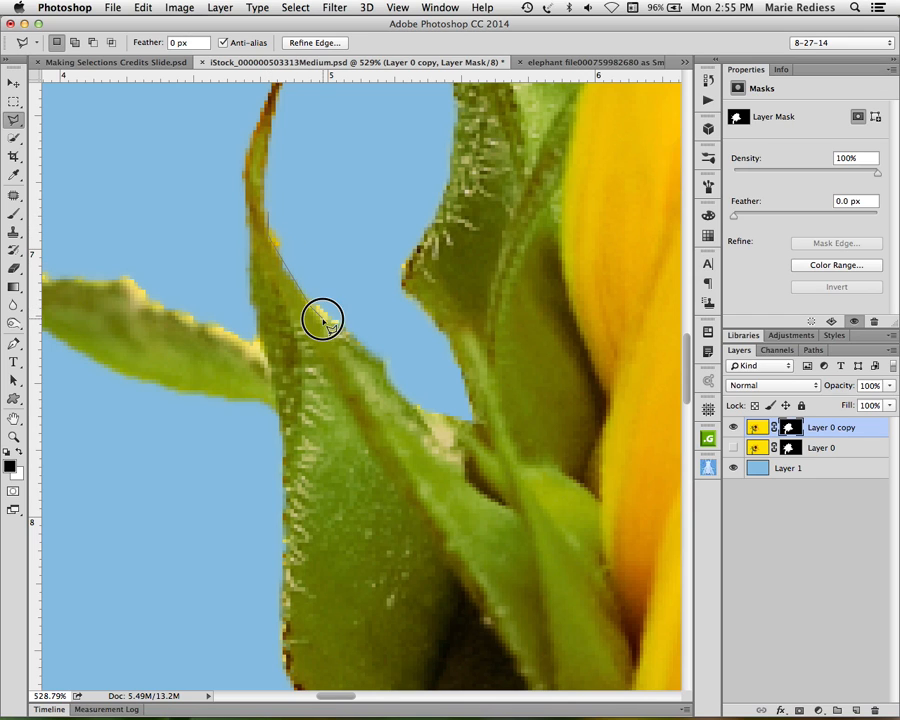
pyautogui.click(358, 328)
pyautogui.doubleClick(303, 178)
pyautogui.press('alt')
pyautogui.hotkey('alt', 'BackSpace')
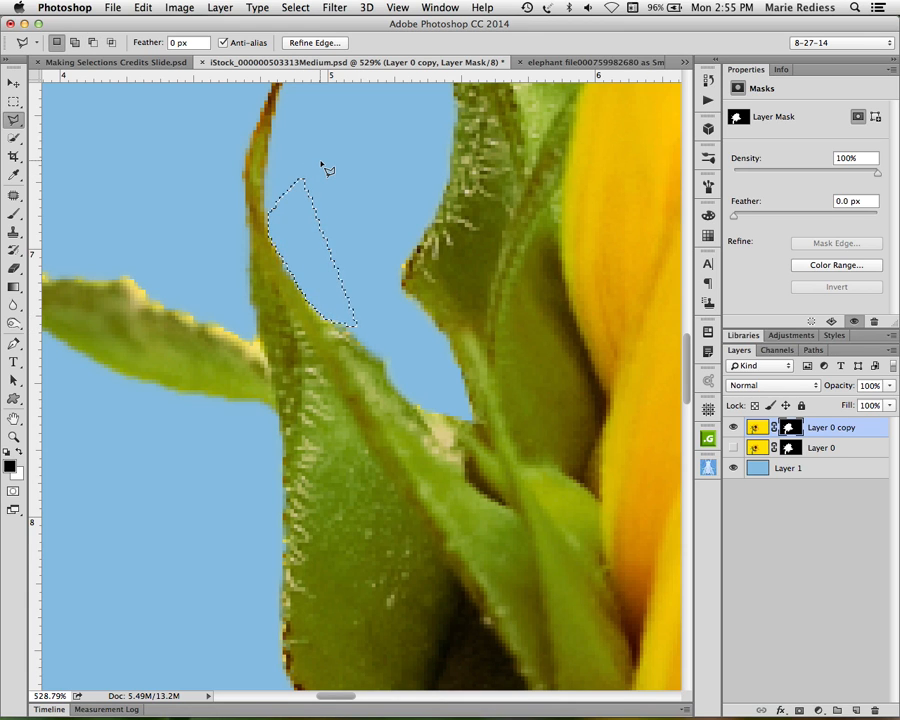
# Mask out the yellow fringe at the inner bend of the outermost curled sepal with freehand Lasso selections
pyautogui.press('space')
pyautogui.moveTo(233, 219); pyautogui.dragTo(435, 296)
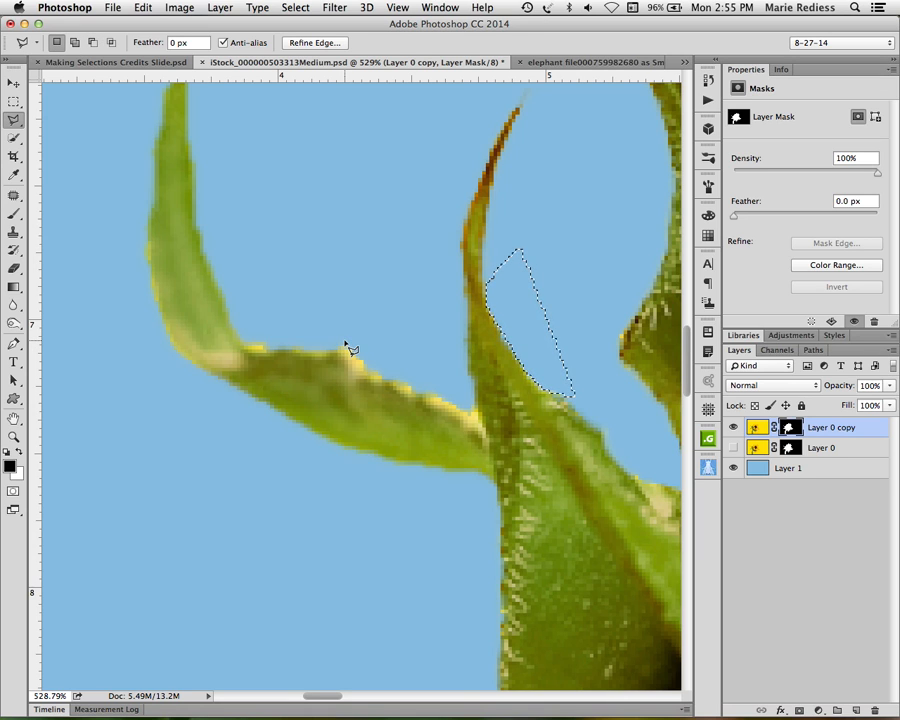
pyautogui.press('z')
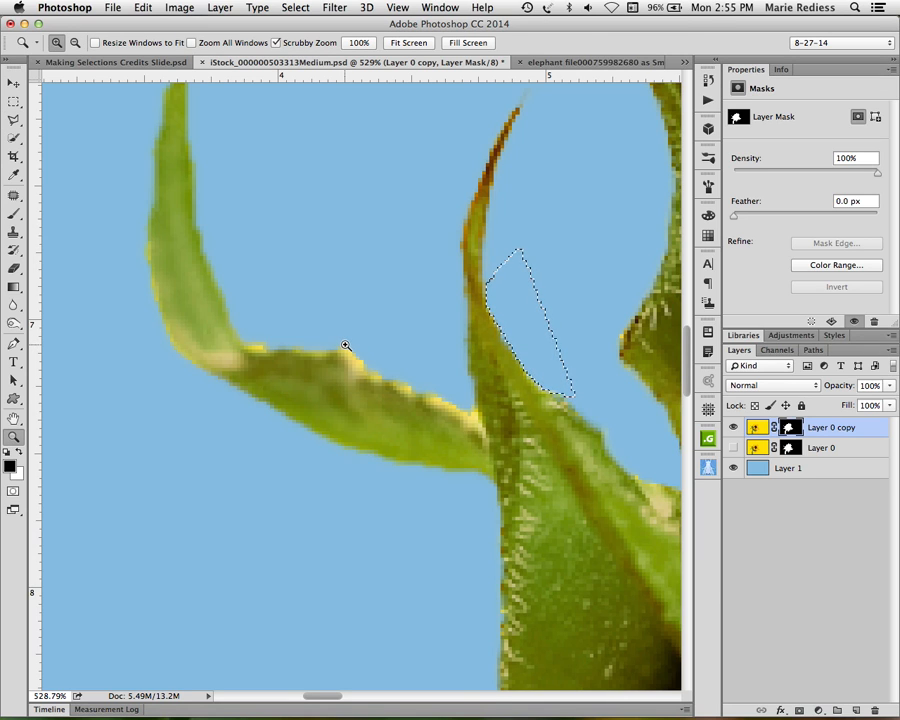
pyautogui.click(14, 120)
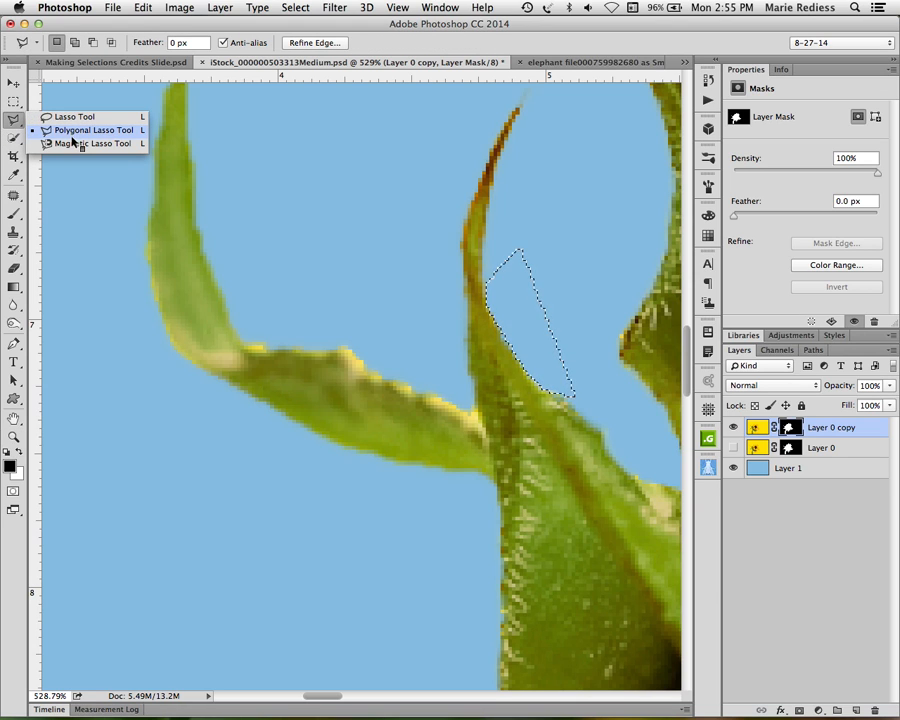
pyautogui.click(60, 117)
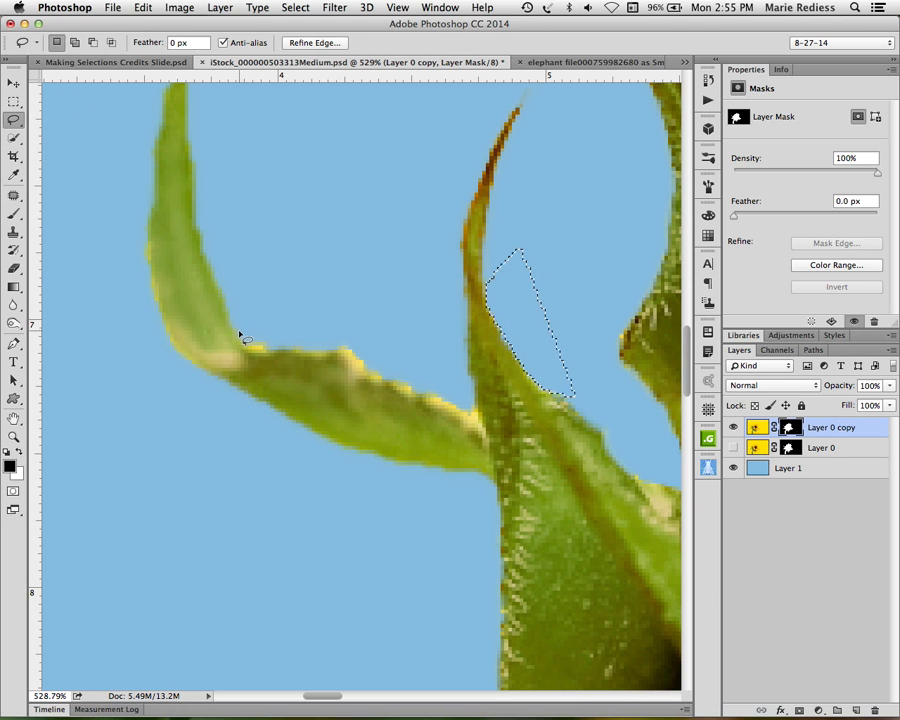
pyautogui.moveTo(239, 334)
pyautogui.mouseDown()
pyautogui.moveTo(238, 326)
pyautogui.moveTo(244, 344)
pyautogui.moveTo(262, 350)
pyautogui.moveTo(273, 327)
pyautogui.moveTo(243, 320)
pyautogui.mouseUp()
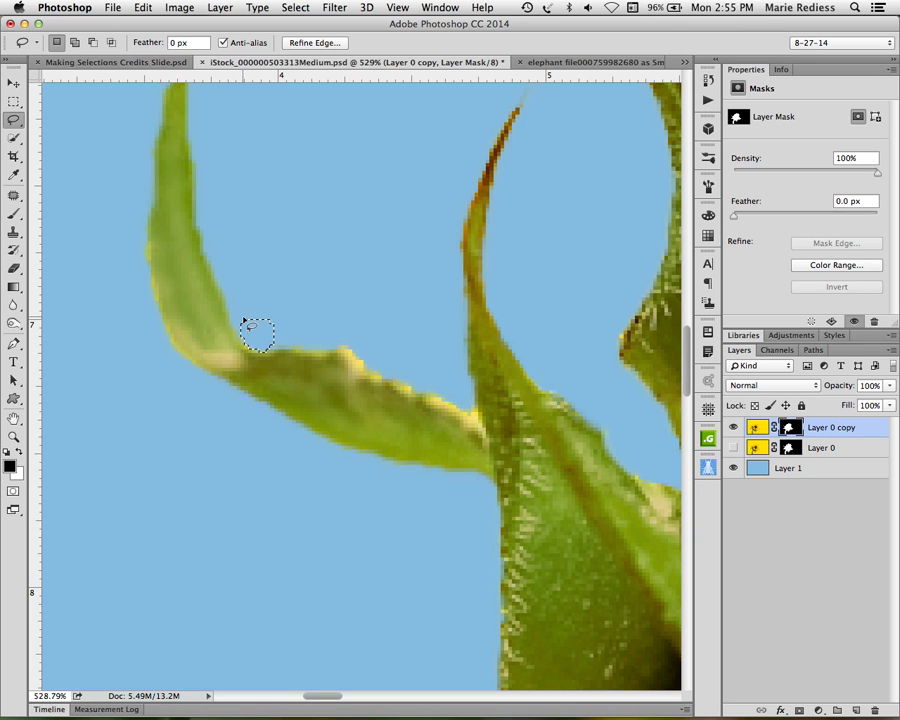
pyautogui.moveTo(331, 346)
pyautogui.mouseDown()
pyautogui.moveTo(362, 374)
pyautogui.moveTo(439, 406)
pyautogui.moveTo(487, 442)
pyautogui.moveTo(453, 360)
pyautogui.moveTo(337, 279)
pyautogui.moveTo(351, 281)
pyautogui.moveTo(203, 56)
pyautogui.mouseUp()
pyautogui.hotkey('alt', 'BackSpace')
# Mask out the fringe in the notch between the dark sepal and the large leaf below it with the Lasso
pyautogui.press('space')
pyautogui.moveTo(396, 264)
pyautogui.mouseDown()
pyautogui.moveTo(405, 188)
pyautogui.moveTo(462, 281)
pyautogui.mouseUp()
pyautogui.moveTo(222, 257); pyautogui.dragTo(242, 268)
pyautogui.moveTo(250, 277)
pyautogui.mouseDown()
pyautogui.moveTo(209, 267)
pyautogui.moveTo(176, 237)
pyautogui.mouseUp()
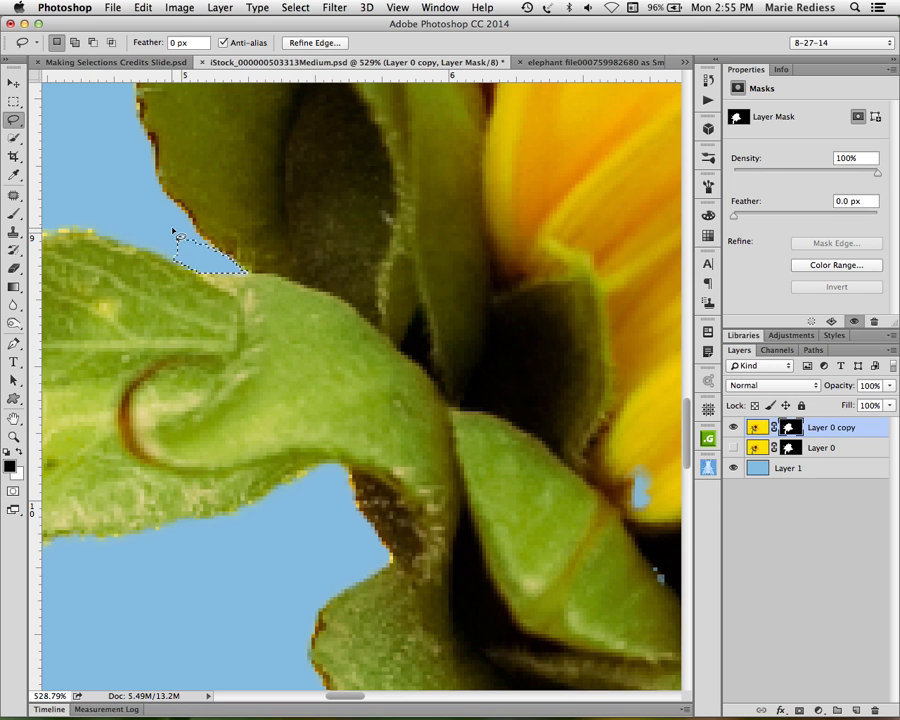
# Lasso the blue holes around the petal base and green sepals and fill the mask with white to restore them
pyautogui.moveTo(474, 536)
pyautogui.mouseDown()
pyautogui.moveTo(474, 436)
pyautogui.moveTo(321, 302)
pyautogui.moveTo(301, 376)
pyautogui.moveTo(220, 395)
pyautogui.mouseUp()
pyautogui.moveTo(480, 322)
pyautogui.mouseDown()
pyautogui.moveTo(418, 366)
pyautogui.moveTo(441, 475)
pyautogui.moveTo(506, 572)
pyautogui.moveTo(580, 596)
pyautogui.moveTo(592, 499)
pyautogui.moveTo(548, 375)
pyautogui.moveTo(505, 318)
pyautogui.mouseUp()
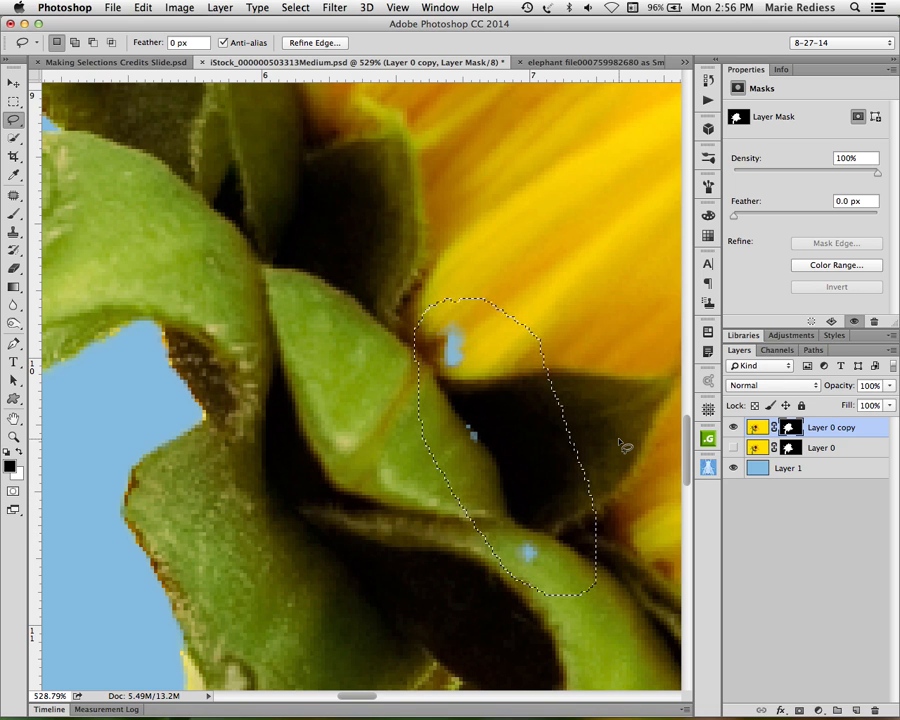
pyautogui.press('super+BackSpace')
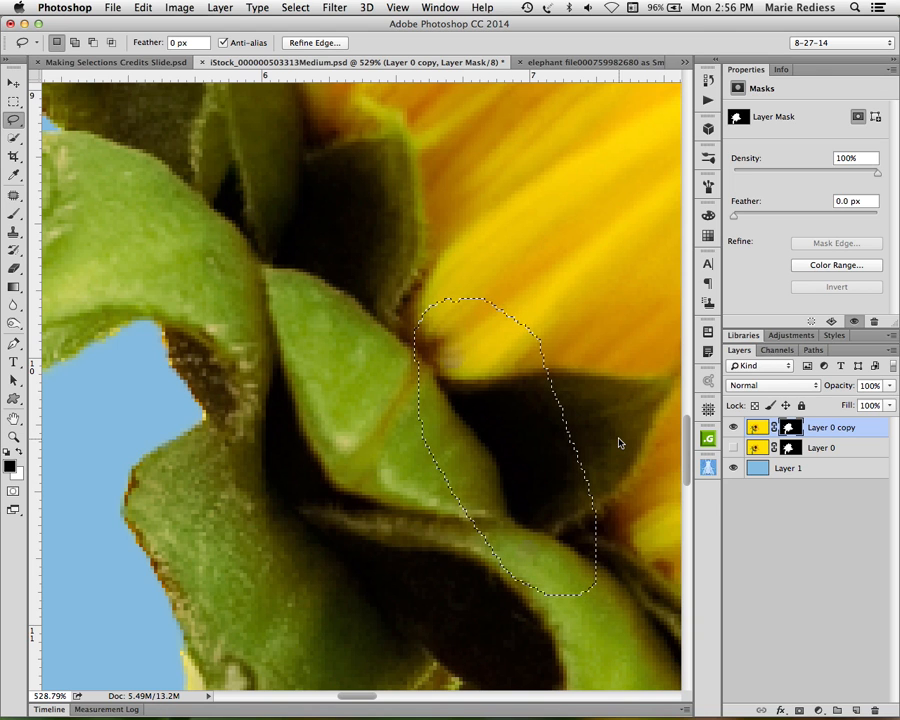
# Outline the yellow fringe along the lower stem's outer edge with the Polygonal Lasso, fill the mask with black and deselect
pyautogui.press('space')
pyautogui.moveTo(449, 525); pyautogui.dragTo(501, 180)
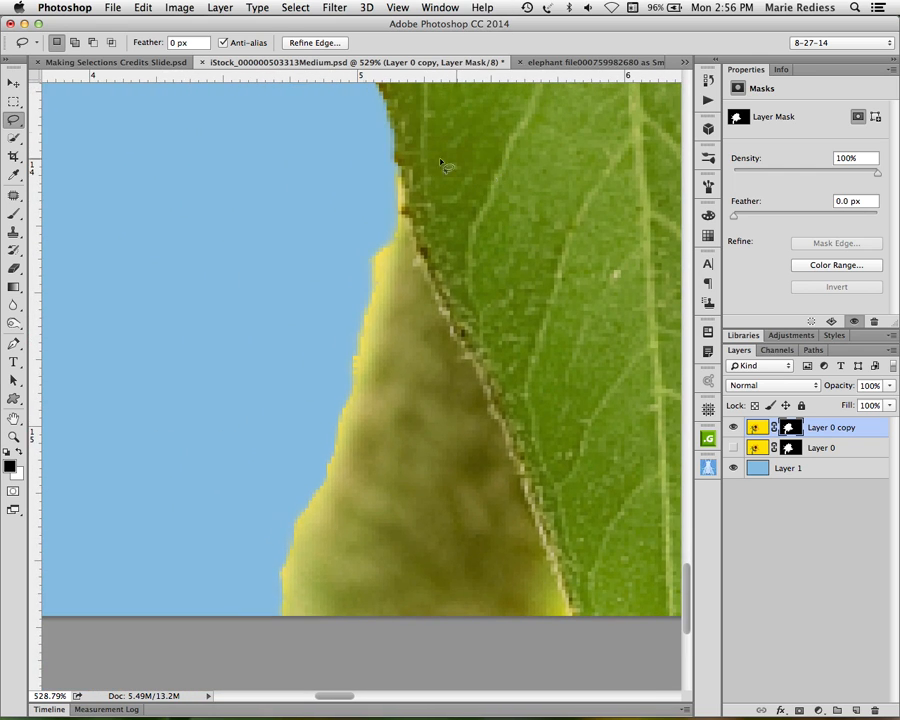
pyautogui.moveTo(14, 119); pyautogui.dragTo(57, 125)
pyautogui.click(70, 129)
pyautogui.click(406, 204)
pyautogui.click(402, 214)
pyautogui.click(410, 220)
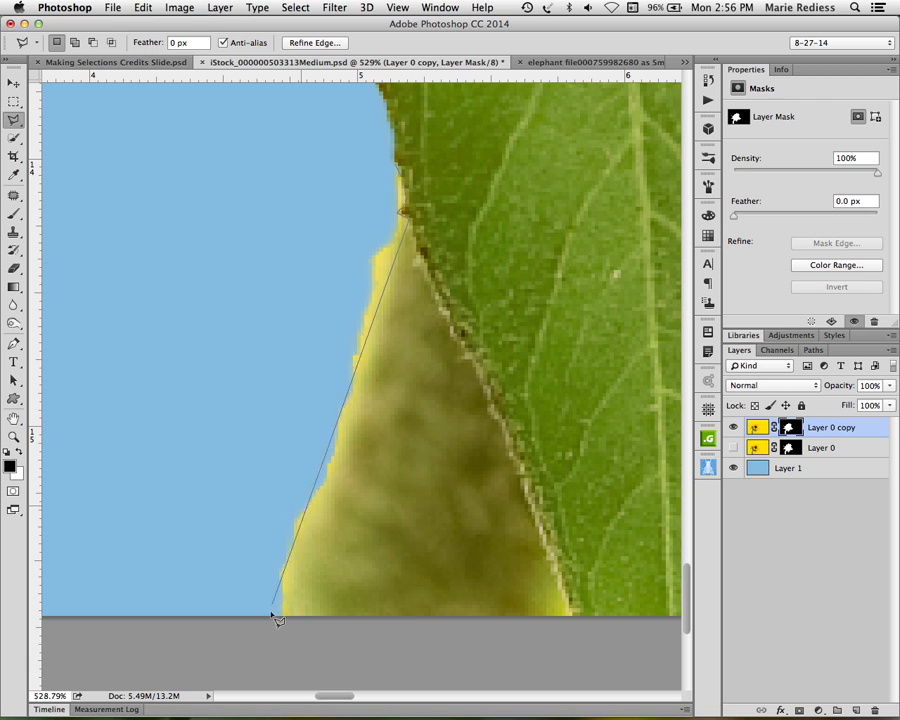
pyautogui.click(283, 647)
pyautogui.click(230, 401)
pyautogui.click(383, 160)
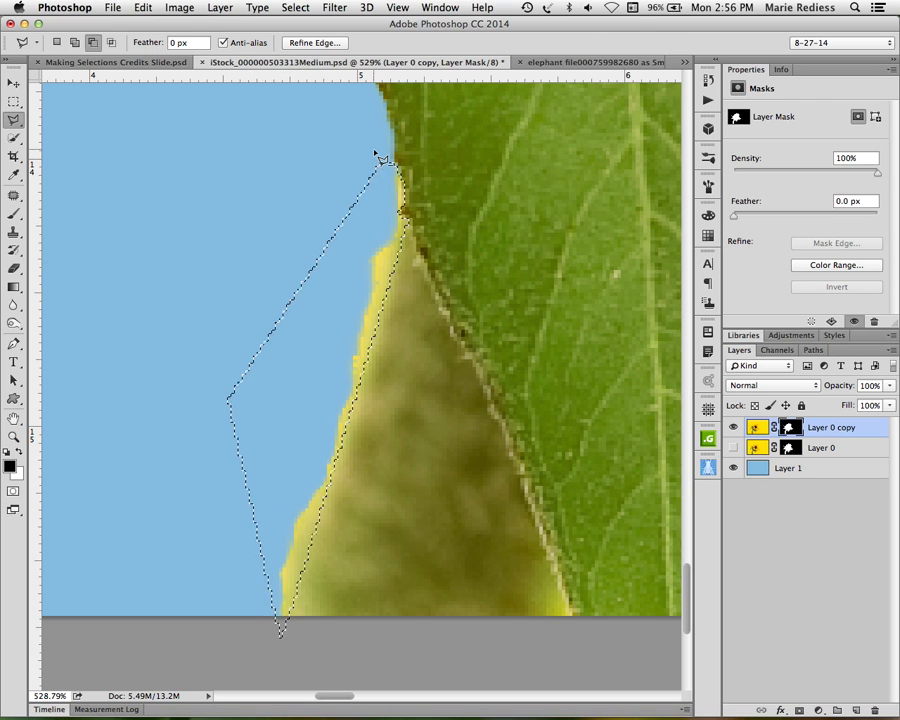
pyautogui.hotkey('alt', 'BackSpace')
pyautogui.hotkey('ctrl', 'd')
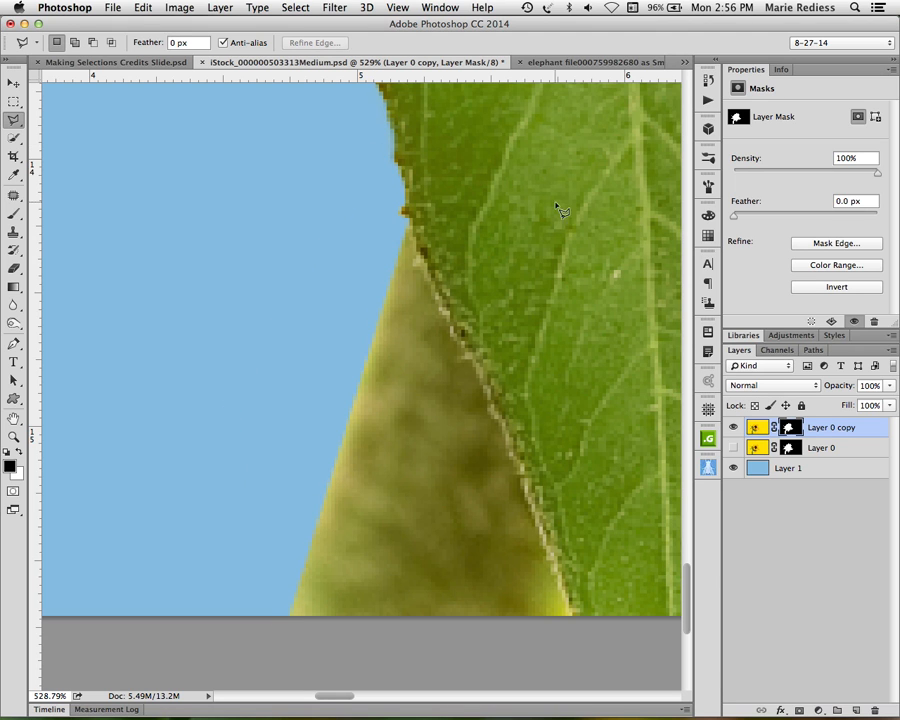
# Fit the whole sunflower on screen and compare it with the layer mask disabled and enabled
pyautogui.moveTo(572, 270); pyautogui.dragTo(228, 244)
pyautogui.press('super+0')
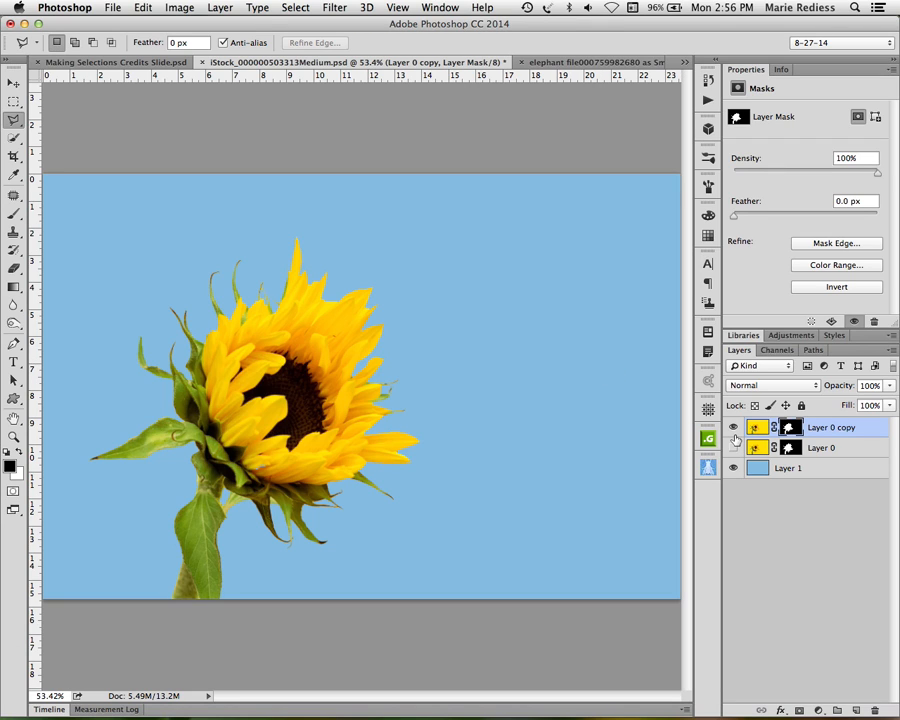
pyautogui.keyDown('shift'); pyautogui.click(790, 427); pyautogui.keyUp('shift')
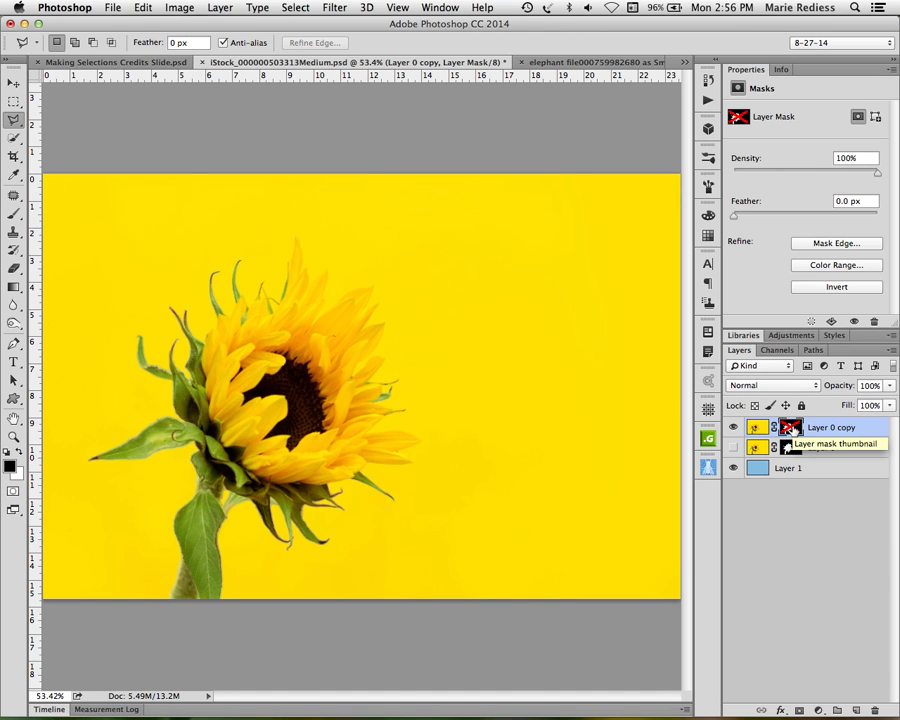
pyautogui.keyDown('shift'); pyautogui.click(790, 428); pyautogui.keyUp('shift')
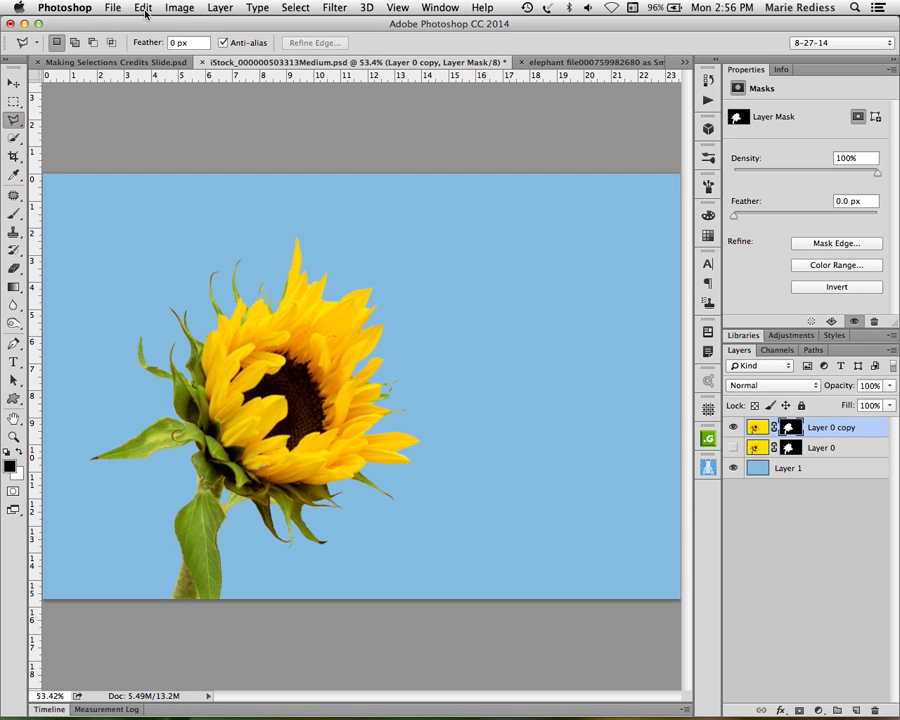
# Show the Making Selections Credits Slide document and switch to the elephant Smart Object document
pyautogui.click(132, 63)
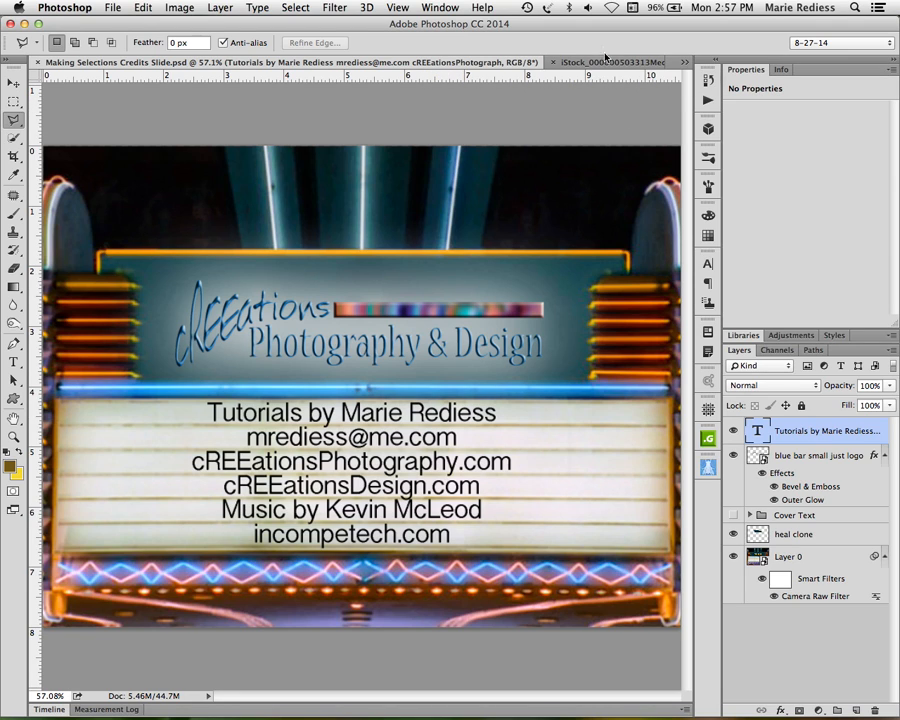
pyautogui.click(447, 8)
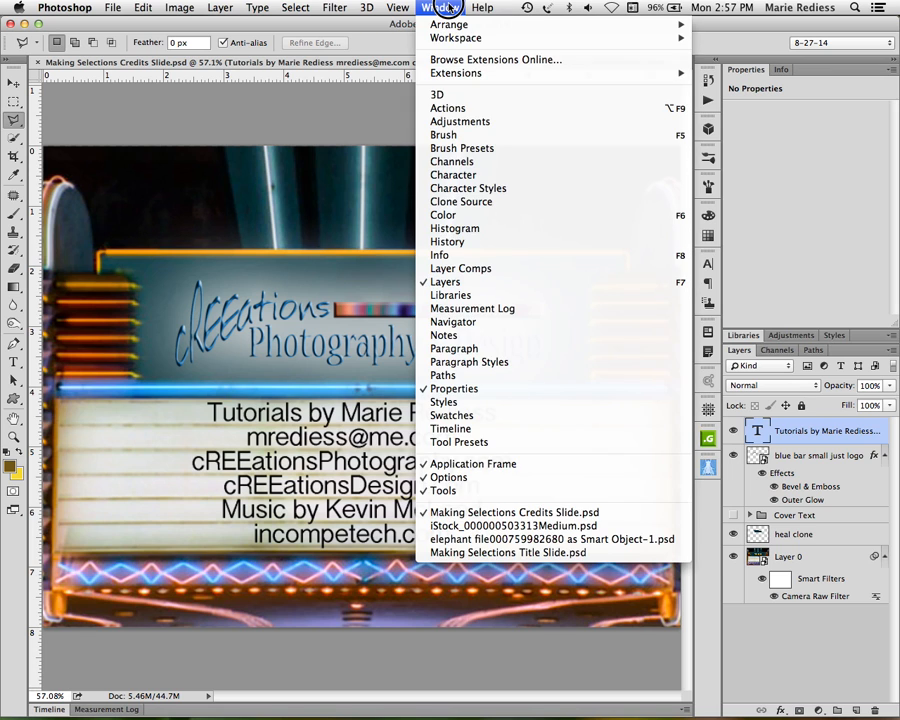
pyautogui.click(568, 541)
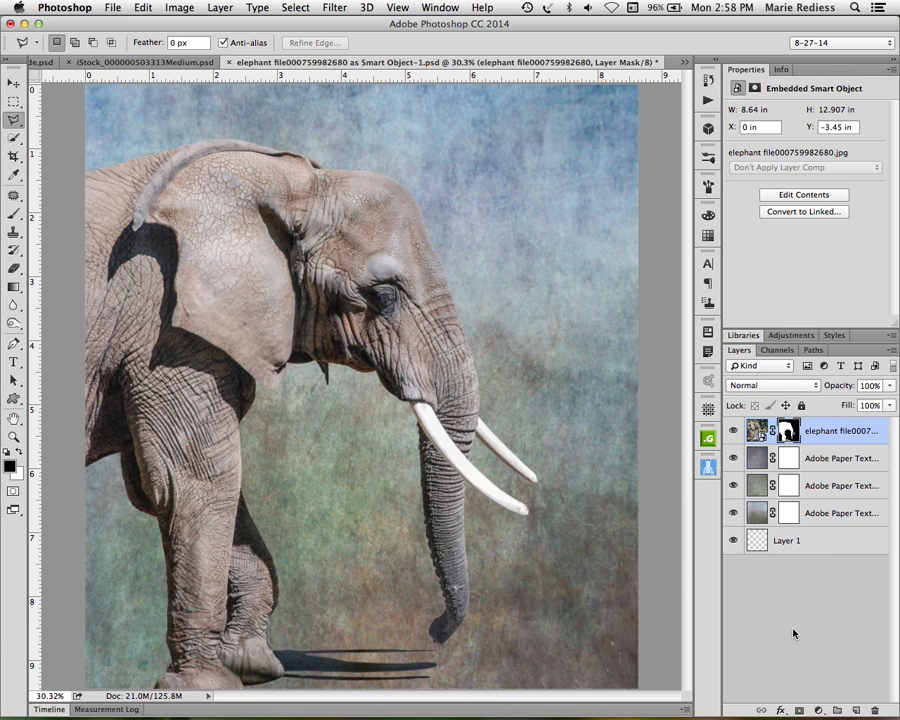
pyautogui.click(171, 6)
pyautogui.moveTo(143, 8)
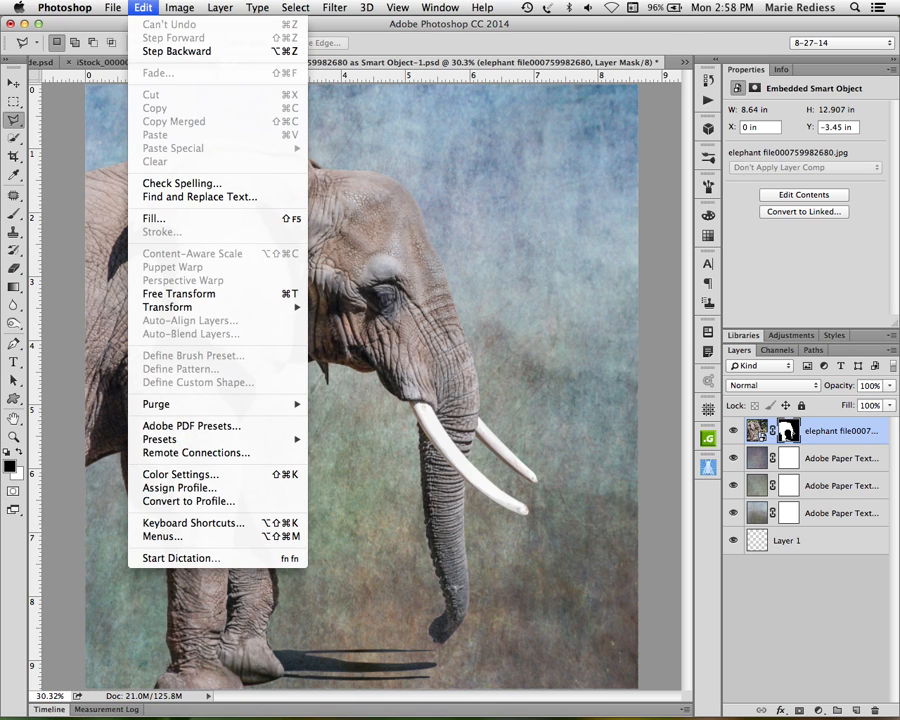
pyautogui.click(143, 8)
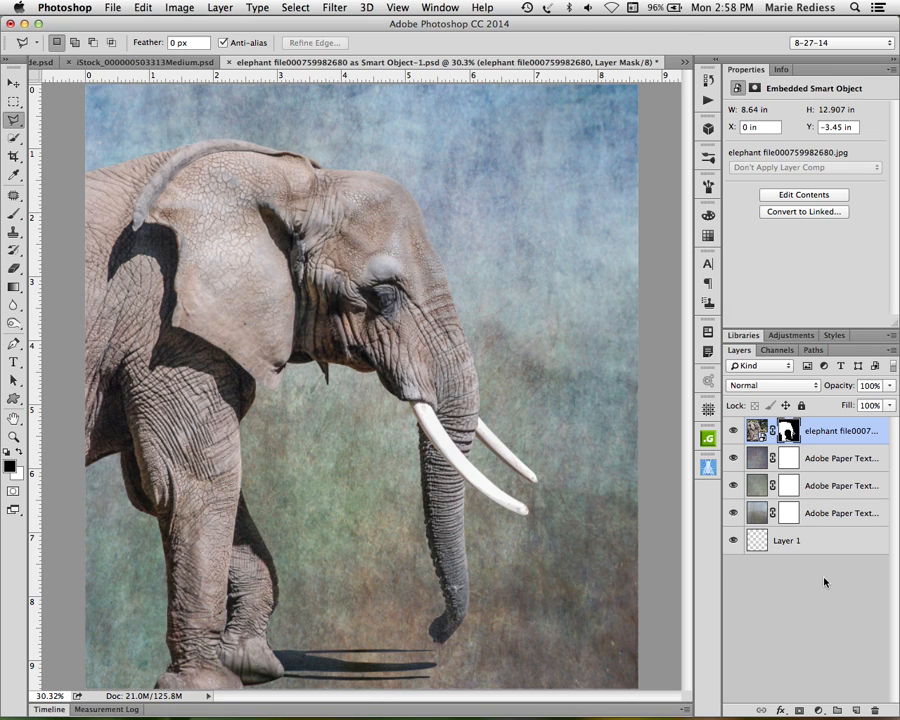
# Duplicate the masked elephant Smart Object layer and hide the original
pyautogui.press('super+j')
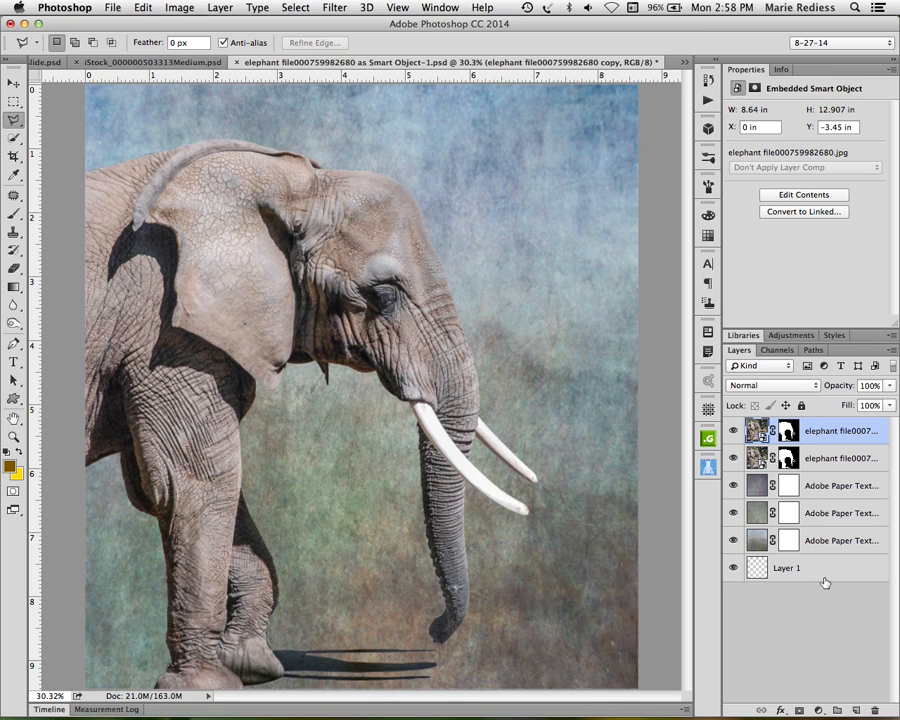
pyautogui.click(735, 458)
# Rasterize the elephant copy and apply its layer mask permanently to the layer
pyautogui.rightClick(845, 440)
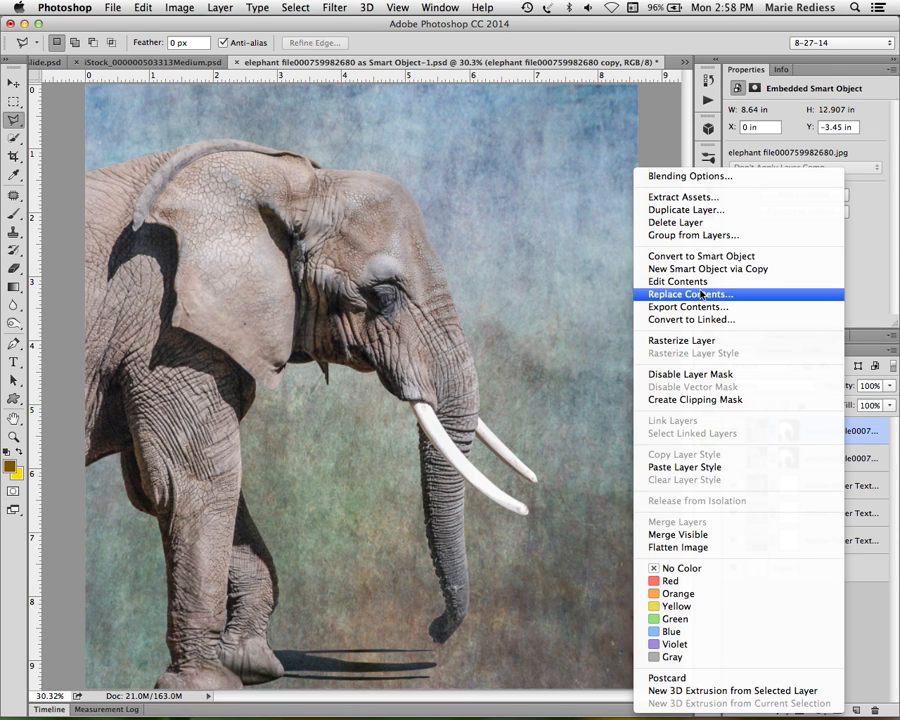
pyautogui.click(698, 341)
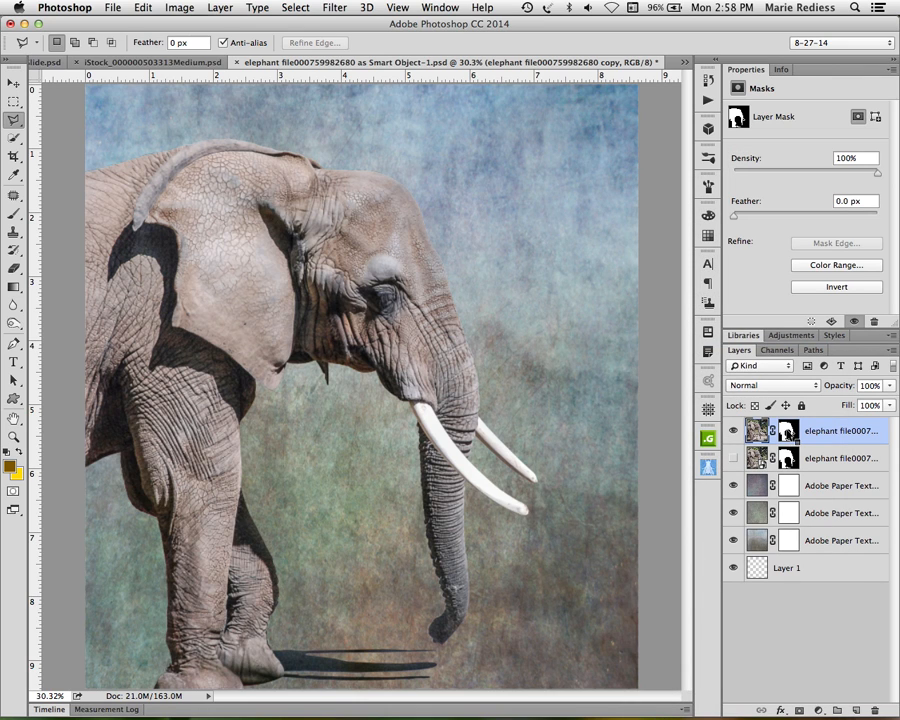
pyautogui.rightClick(789, 431)
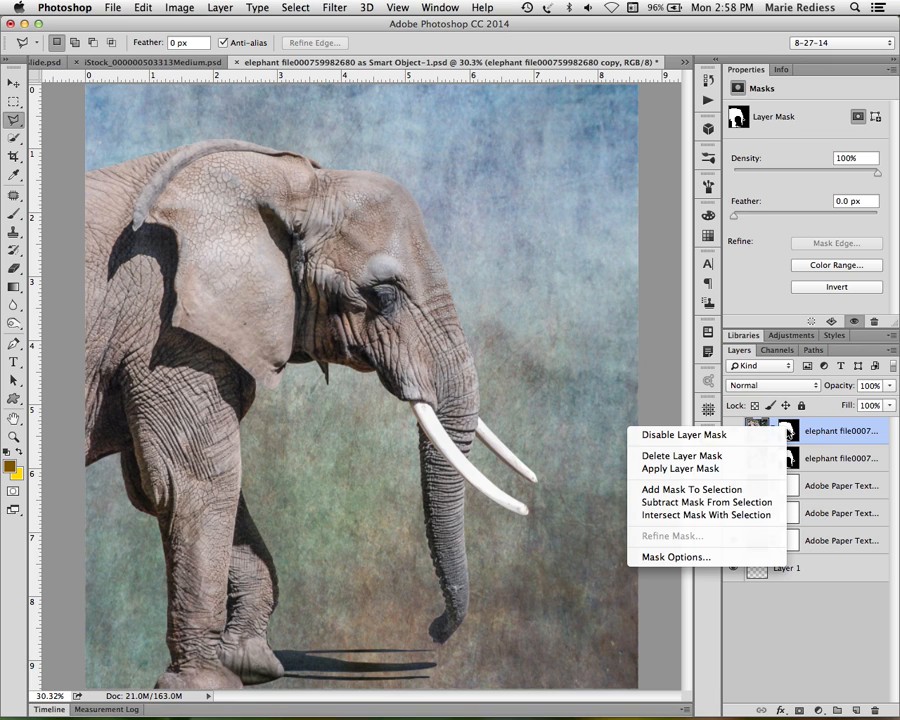
pyautogui.click(700, 468)
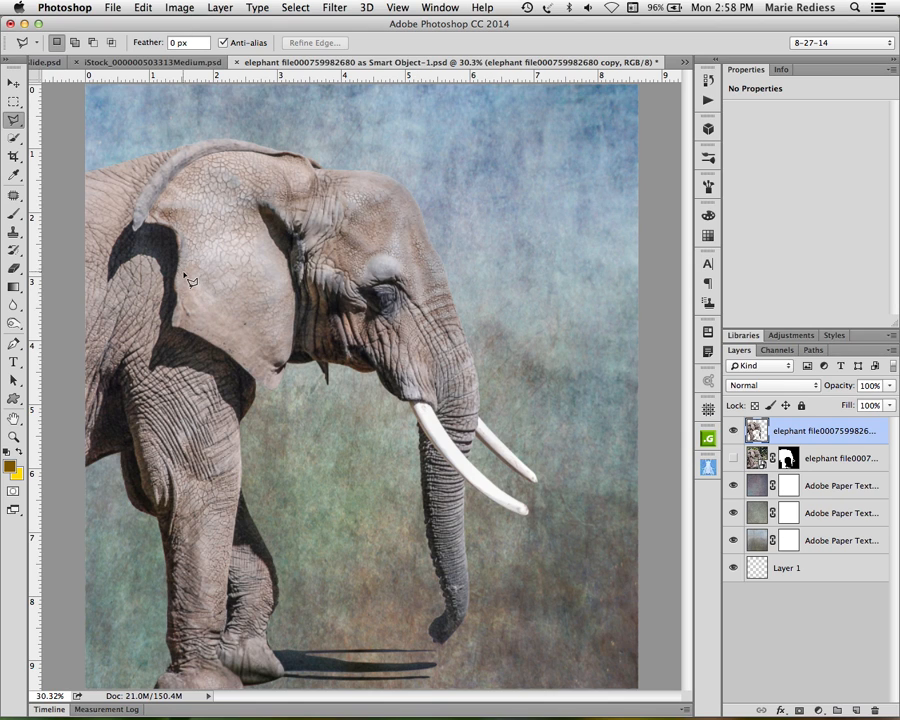
# Start Puppet Warp on the elephant copy and pin the back, belly, leg, foot, head, jaw and ear in place
pyautogui.click(142, 7)
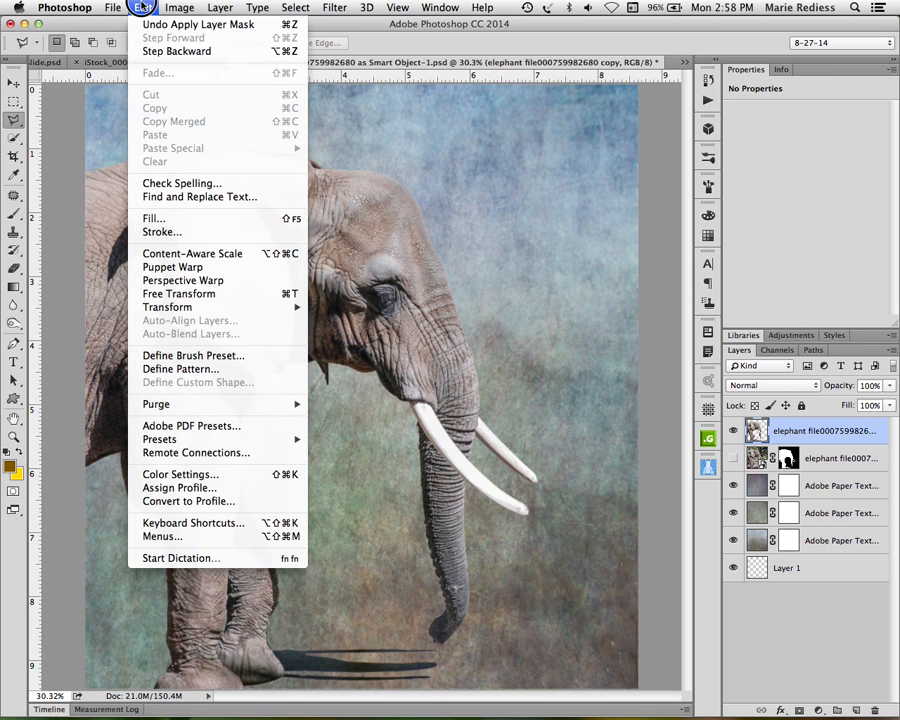
pyautogui.click(202, 268)
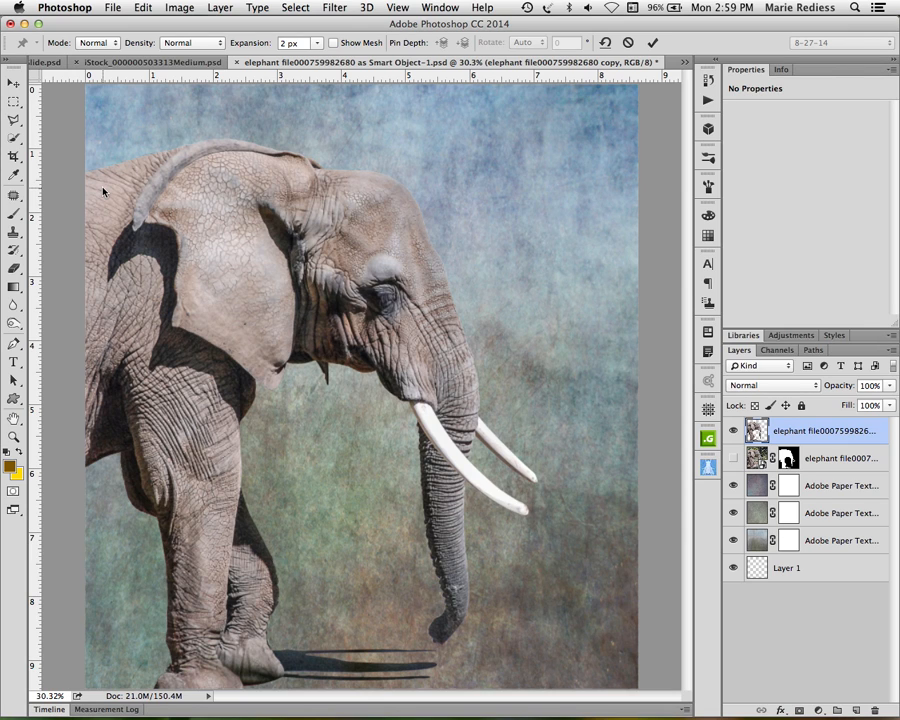
pyautogui.click(101, 187)
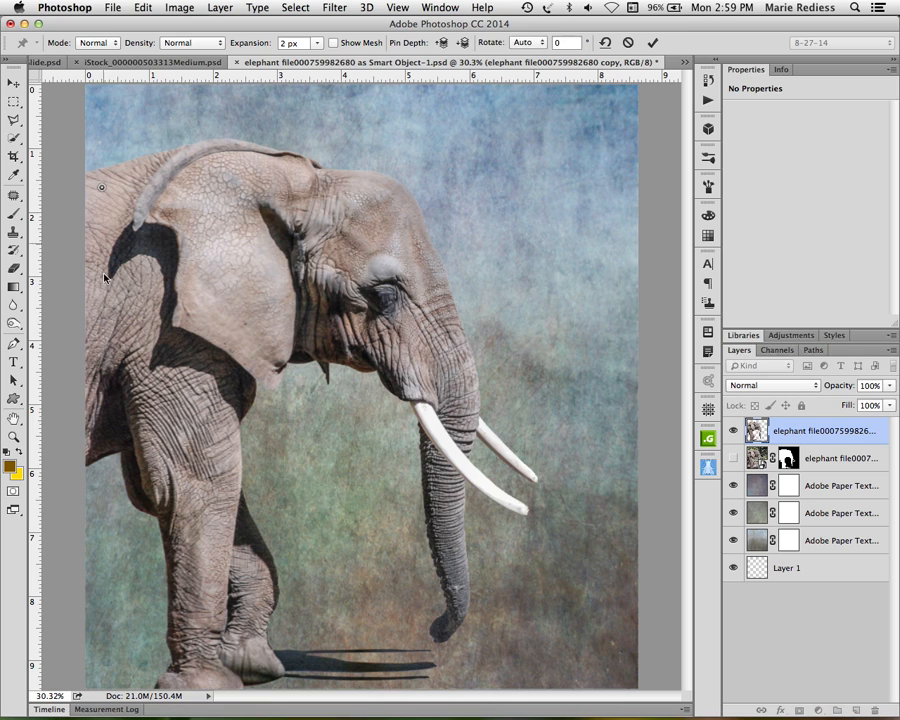
pyautogui.click(105, 428)
pyautogui.click(192, 494)
pyautogui.click(276, 185)
pyautogui.click(391, 195)
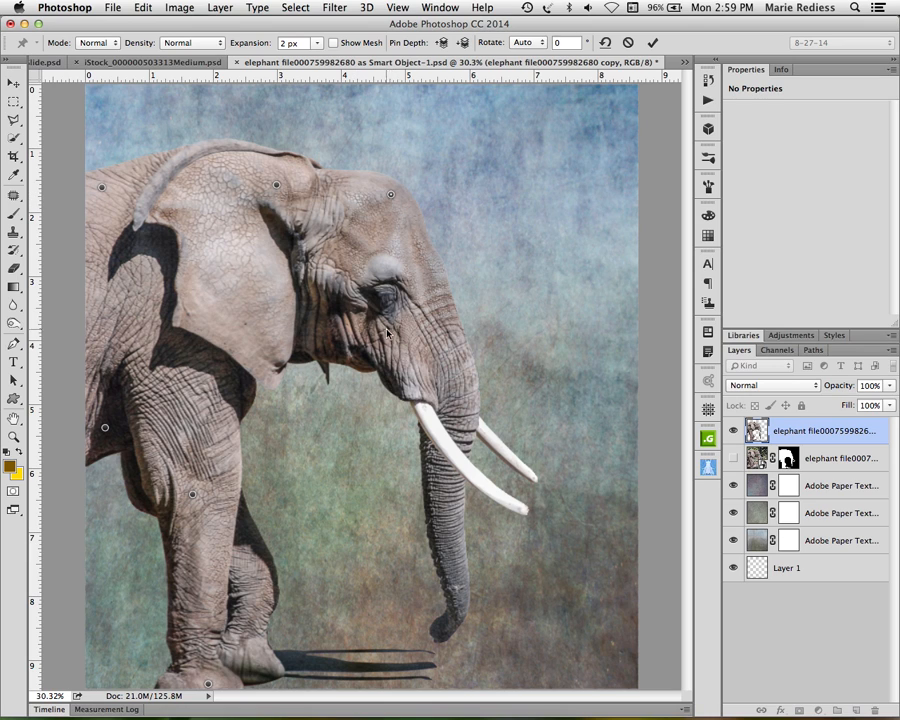
pyautogui.click(403, 379)
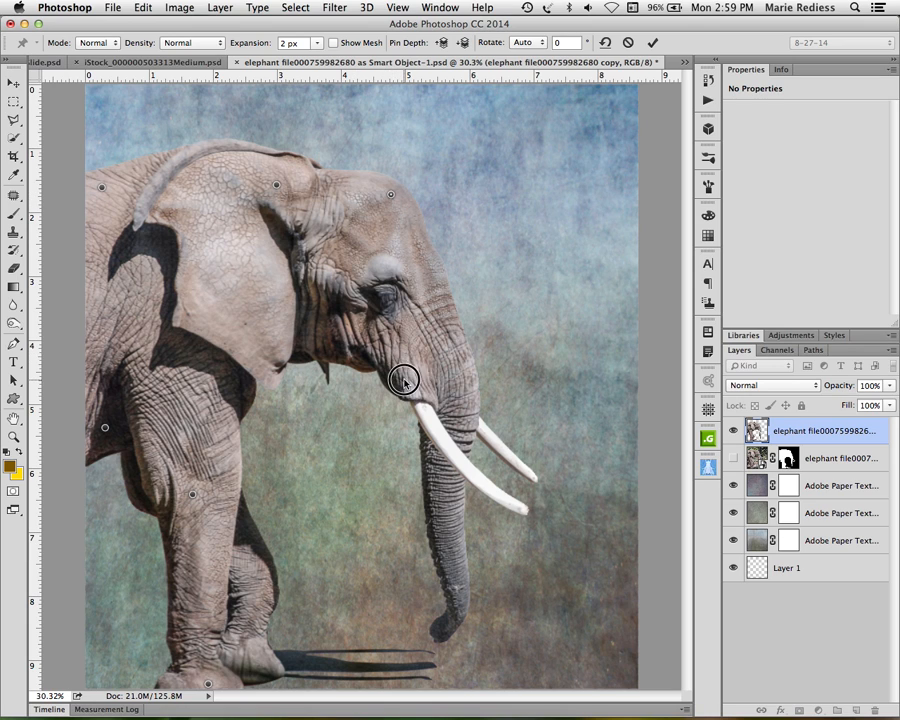
pyautogui.click(279, 336)
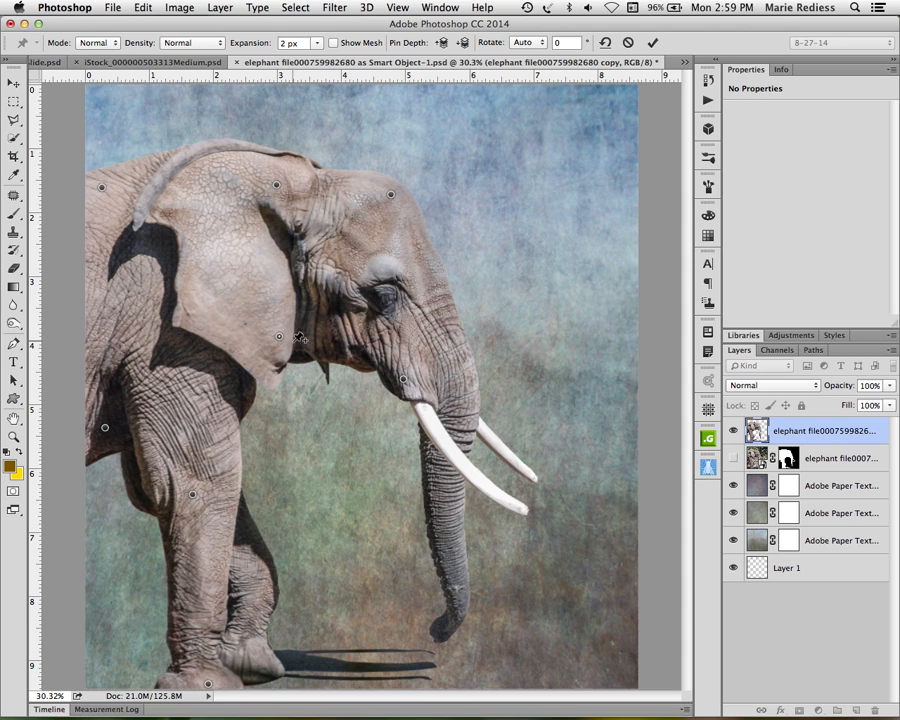
# Try to raise the trunk with a pin near its tip and remove that pin
pyautogui.click(465, 601)
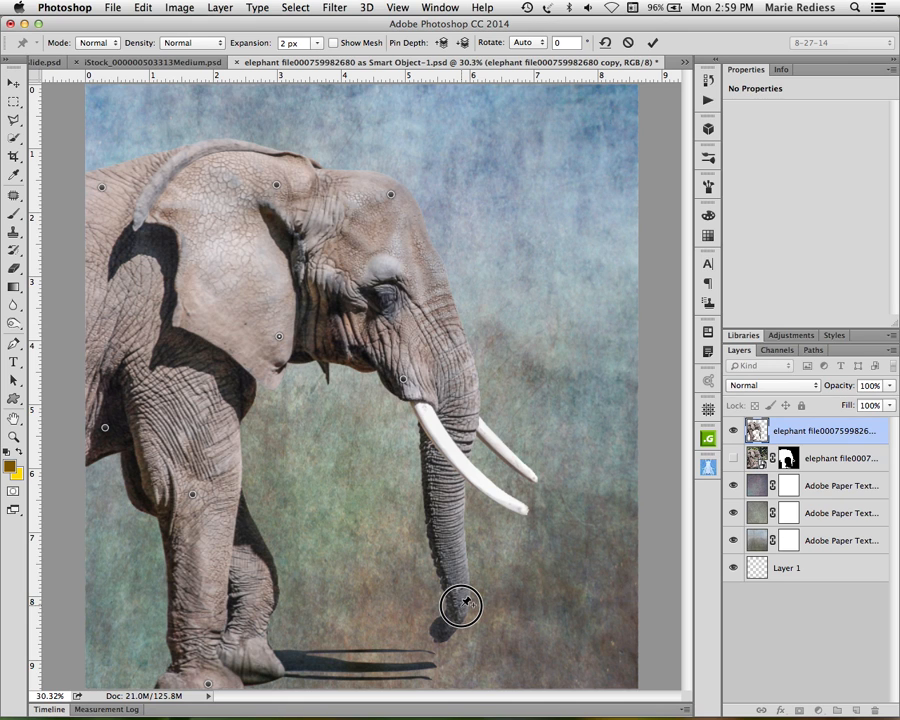
pyautogui.moveTo(465, 601); pyautogui.dragTo(500, 188)
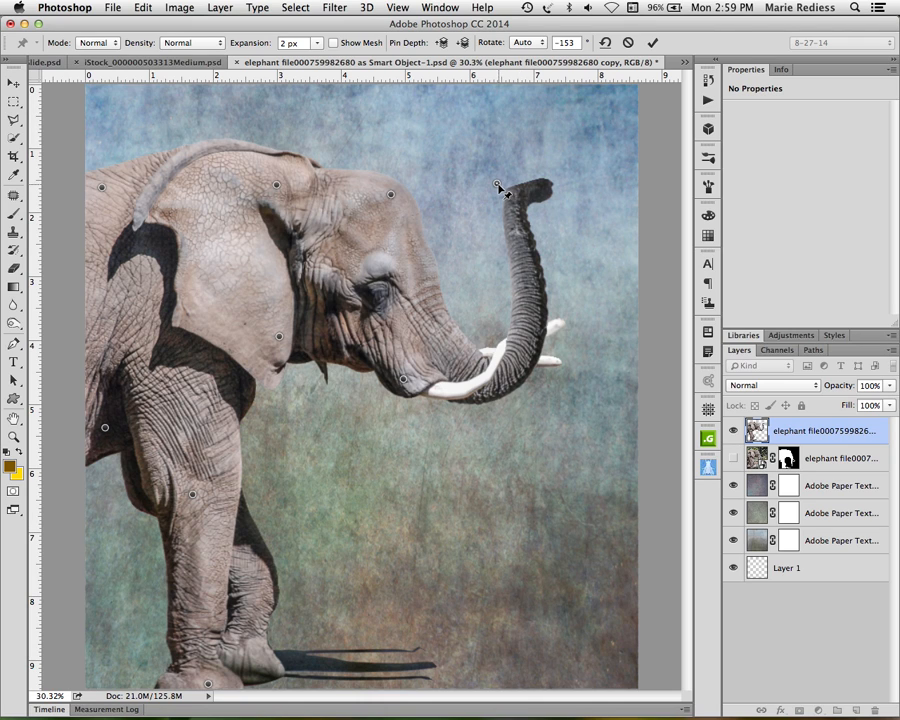
pyautogui.press('alt')
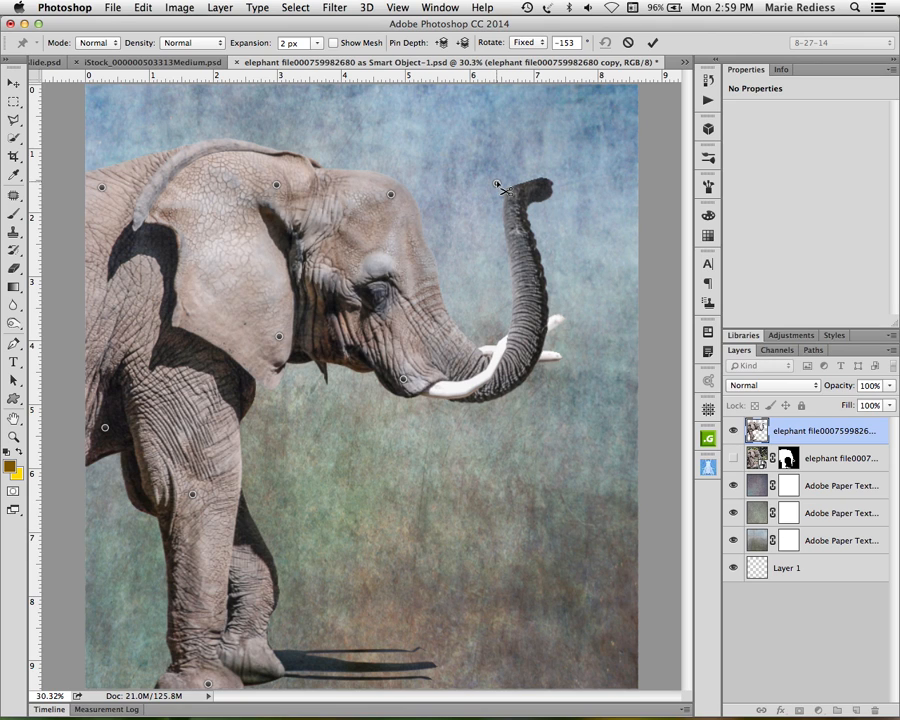
pyautogui.keyDown('alt'); pyautogui.click(498, 185); pyautogui.keyUp('alt')
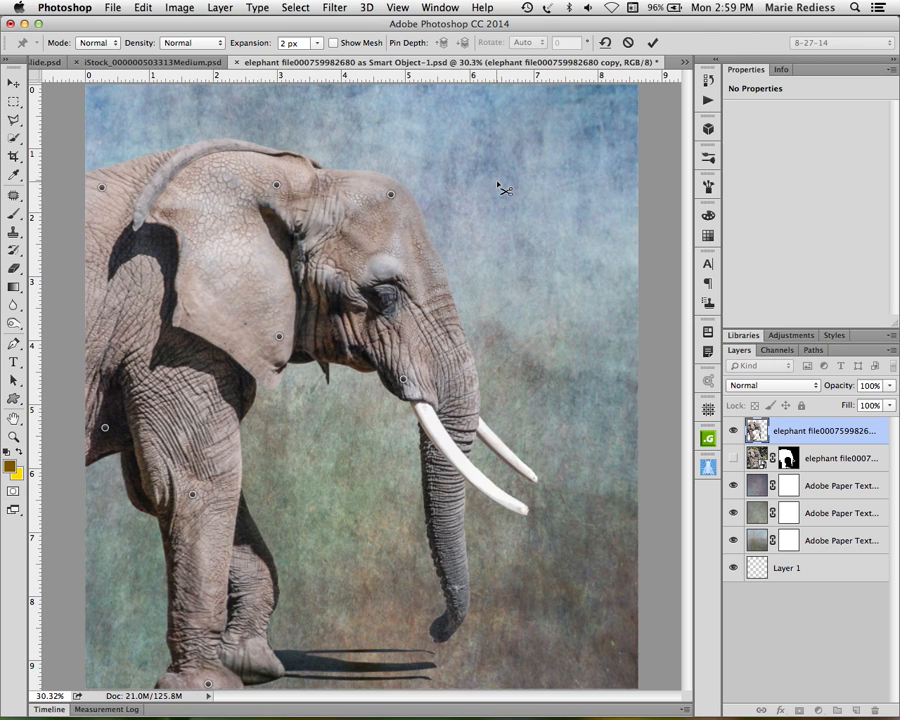
# Set four pins along the near tusk and three along the far one, and try to lift the trunk's lower end
pyautogui.click(436, 432)
pyautogui.click(463, 468)
pyautogui.click(504, 500)
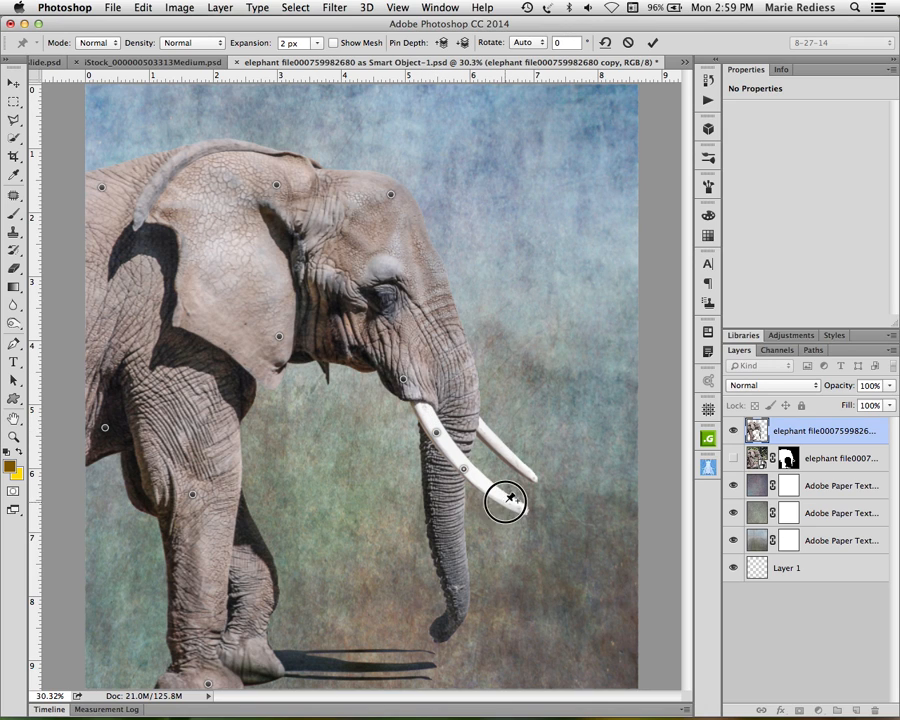
pyautogui.click(522, 510)
pyautogui.click(533, 474)
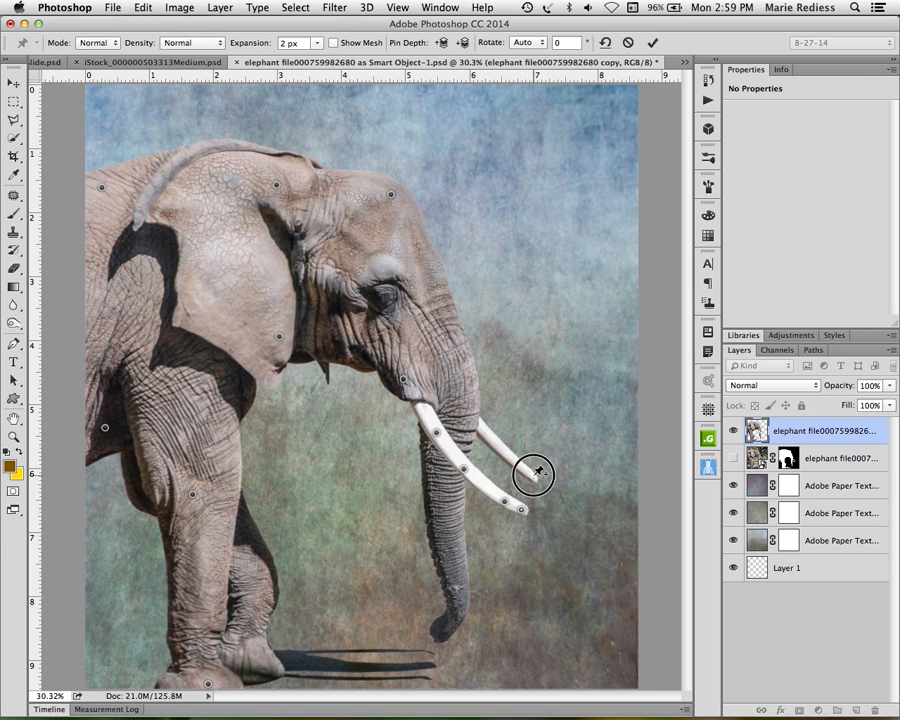
pyautogui.click(502, 446)
pyautogui.click(483, 429)
pyautogui.moveTo(462, 605); pyautogui.dragTo(455, 560)
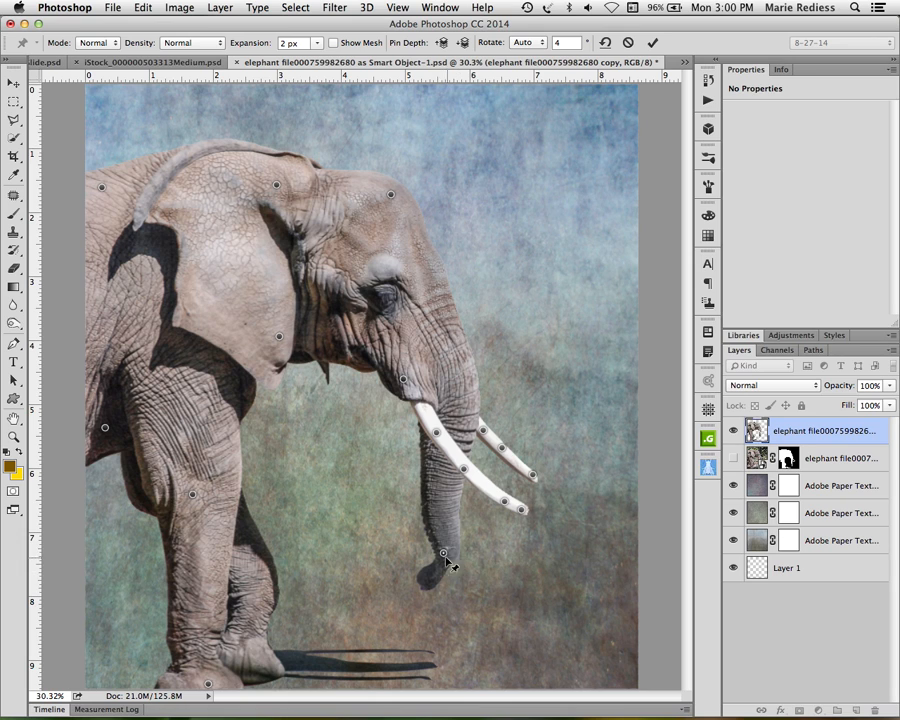
pyautogui.keyDown('alt'); pyautogui.click(443, 551); pyautogui.keyUp('alt')
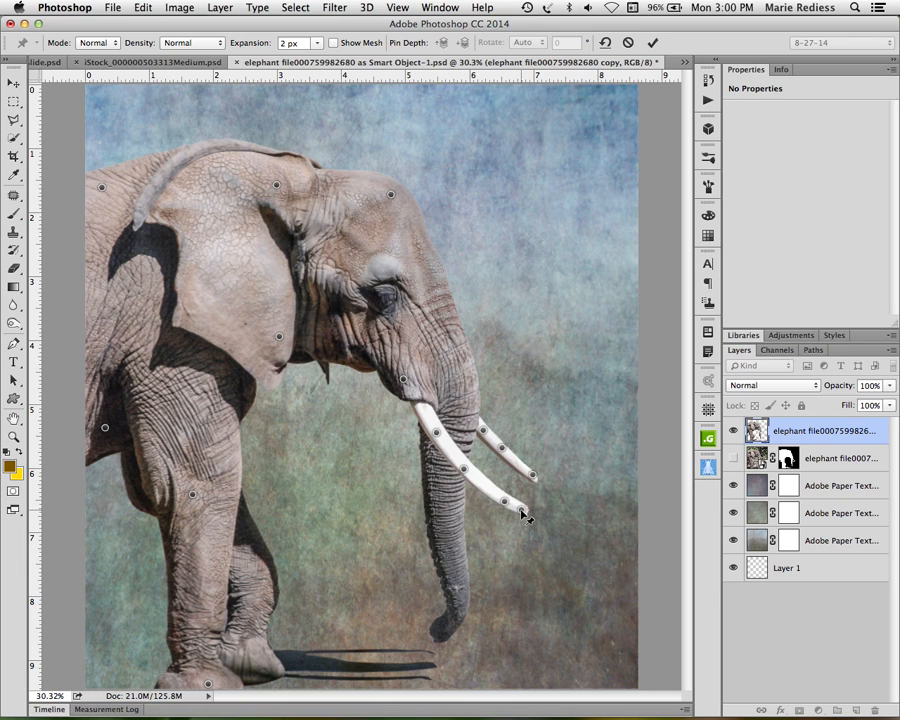
# Remove all the Puppet Warp pins from both tusks
pyautogui.click(521, 511)
pyautogui.click(505, 502)
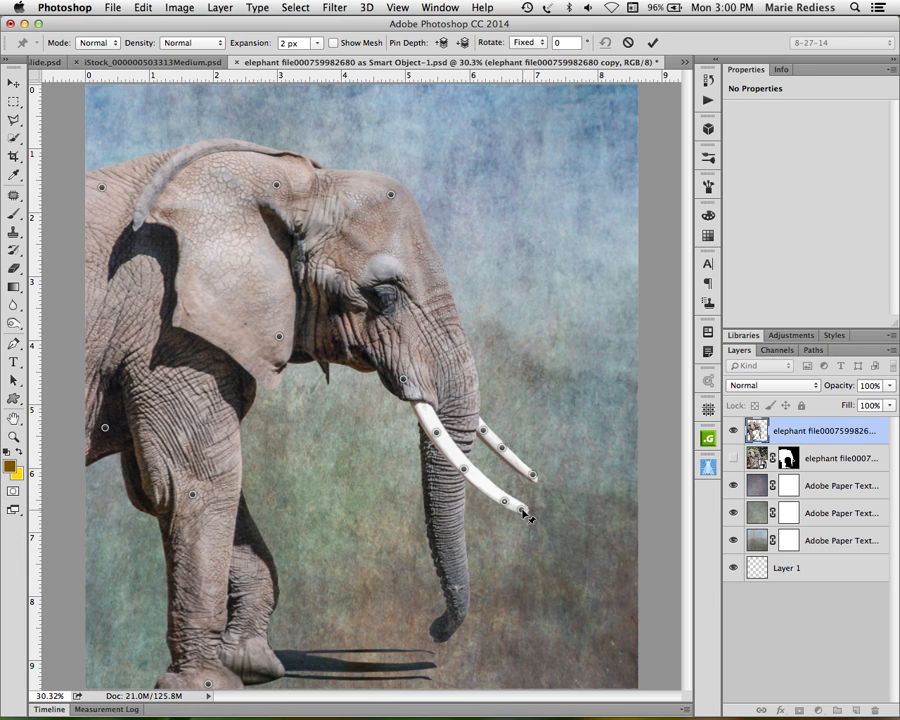
pyautogui.keyDown('alt'); pyautogui.click(522, 511); pyautogui.keyUp('alt')
pyautogui.keyDown('alt'); pyautogui.click(505, 502); pyautogui.keyUp('alt')
pyautogui.keyDown('alt'); pyautogui.click(464, 468); pyautogui.keyUp('alt')
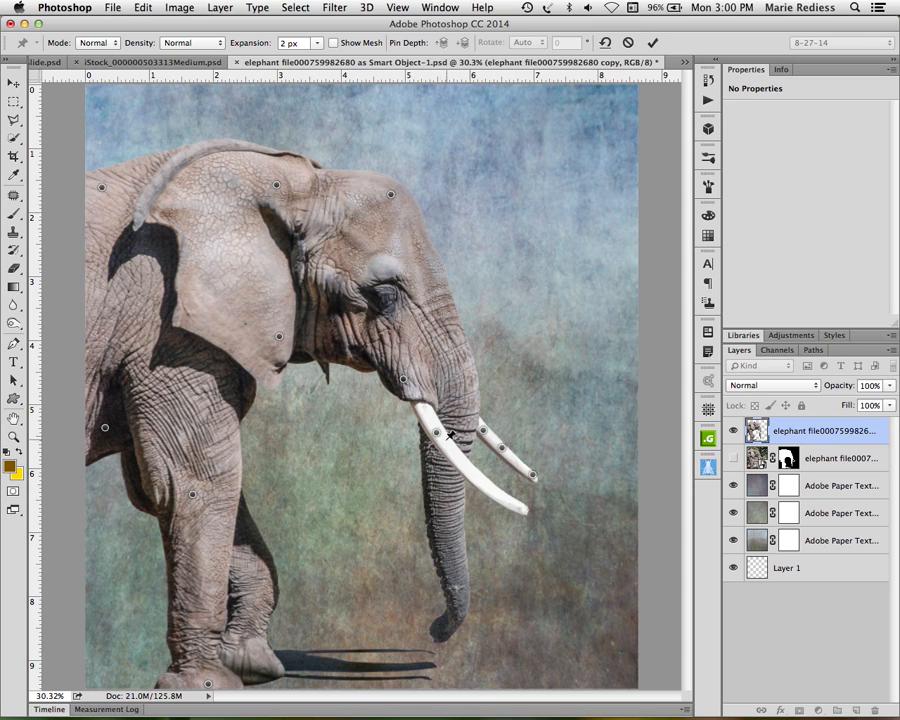
pyautogui.keyDown('alt'); pyautogui.click(437, 431); pyautogui.keyUp('alt')
pyautogui.keyDown('alt'); pyautogui.click(484, 427); pyautogui.keyUp('alt')
pyautogui.keyDown('alt'); pyautogui.click(502, 447); pyautogui.keyUp('alt')
pyautogui.keyDown('alt'); pyautogui.click(532, 476); pyautogui.keyUp('alt')
# Warp the trunk up to forehead height and bend the near tusk upright, pinning both tusks near their bases
pyautogui.moveTo(470, 603); pyautogui.dragTo(533, 193)
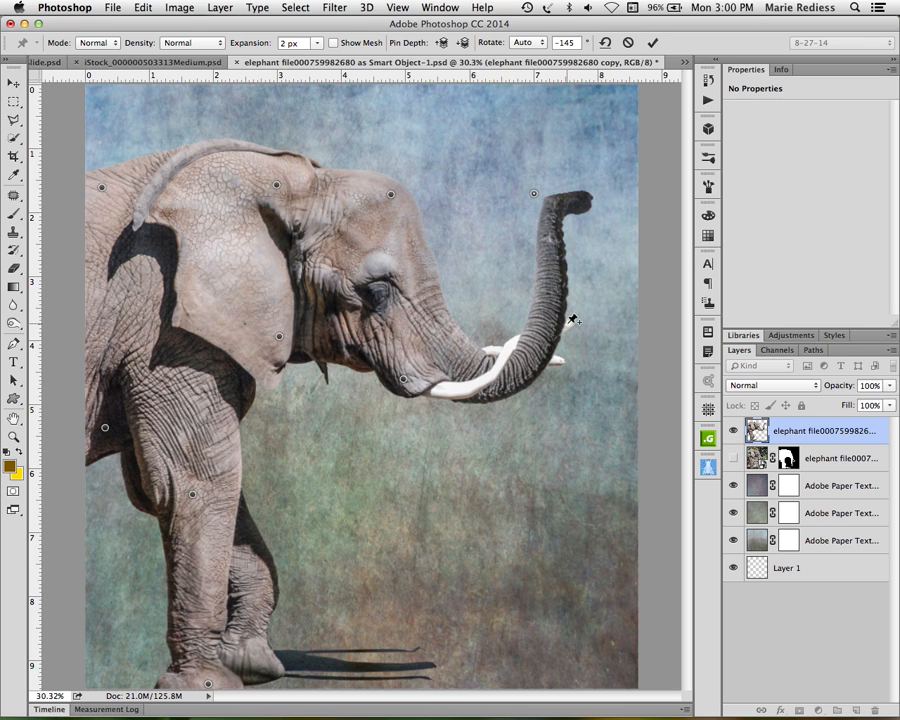
pyautogui.moveTo(569, 324); pyautogui.dragTo(516, 352)
pyautogui.moveTo(577, 320); pyautogui.dragTo(514, 263)
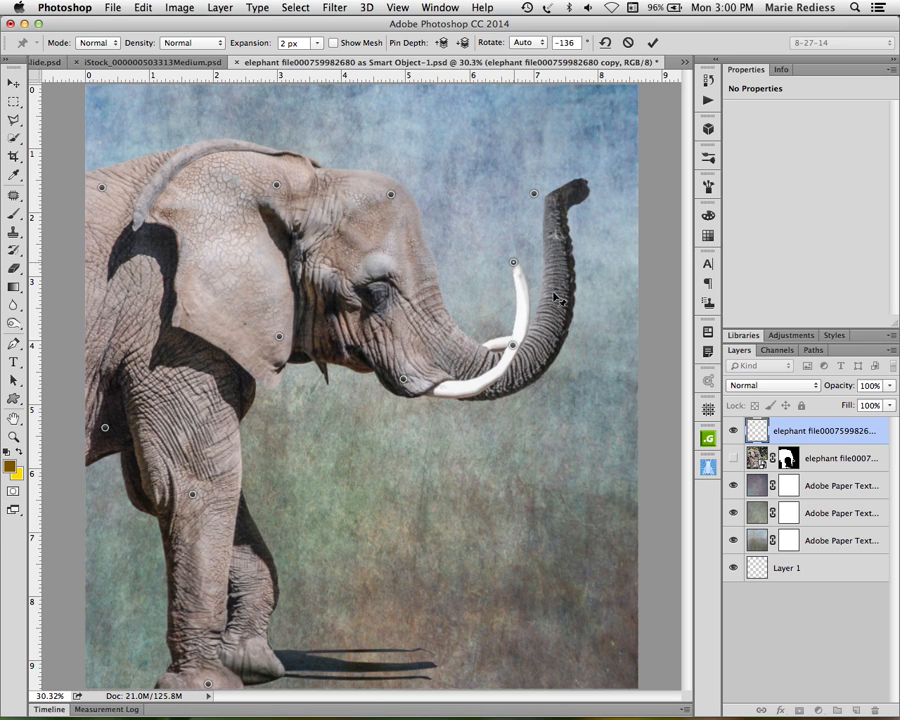
pyautogui.click(502, 342)
# Try to reposition the far tusk with another pin near its tip and undo the warp
pyautogui.moveTo(552, 334); pyautogui.dragTo(532, 284)
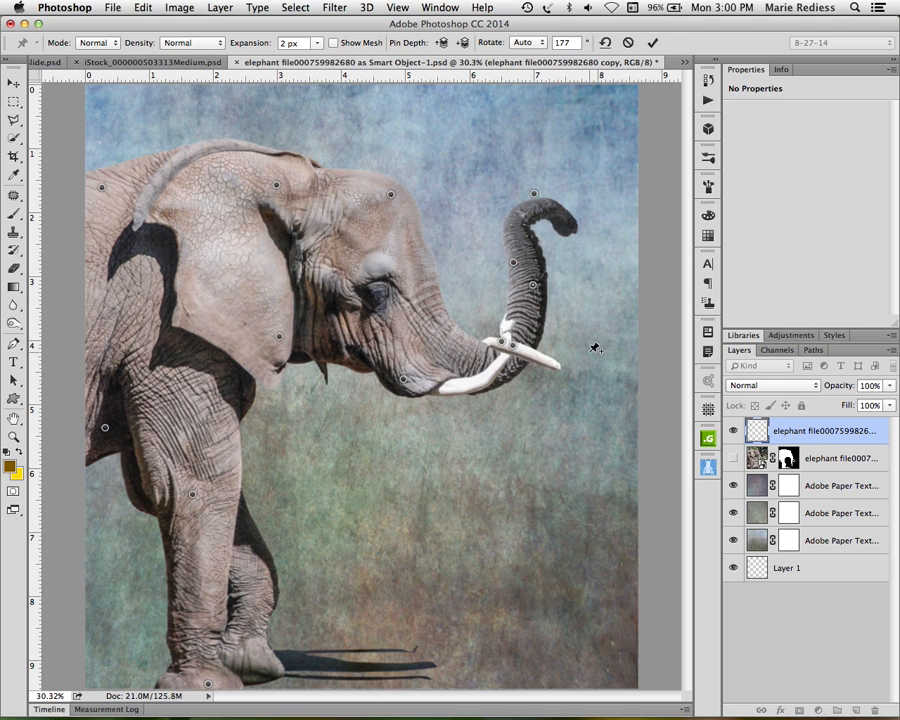
pyautogui.press('super+z')
pyautogui.moveTo(562, 342); pyautogui.dragTo(562, 343)
pyautogui.press('super+z')
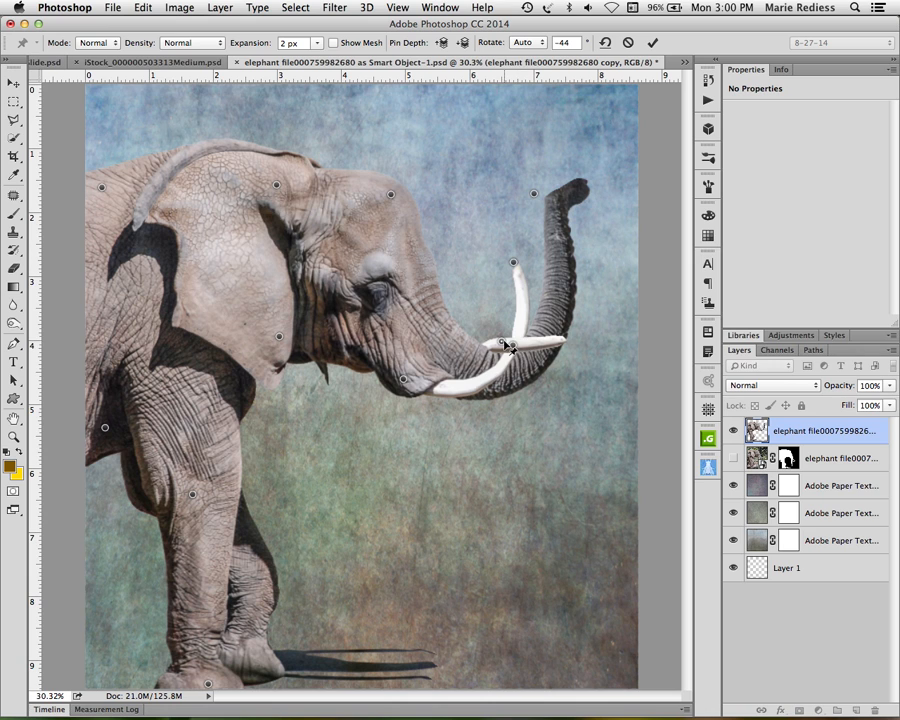
# Bend the far tusk upright beside the near one, lift the trunk's tip slightly and apply the Puppet Warp
pyautogui.moveTo(501, 341); pyautogui.dragTo(482, 267)
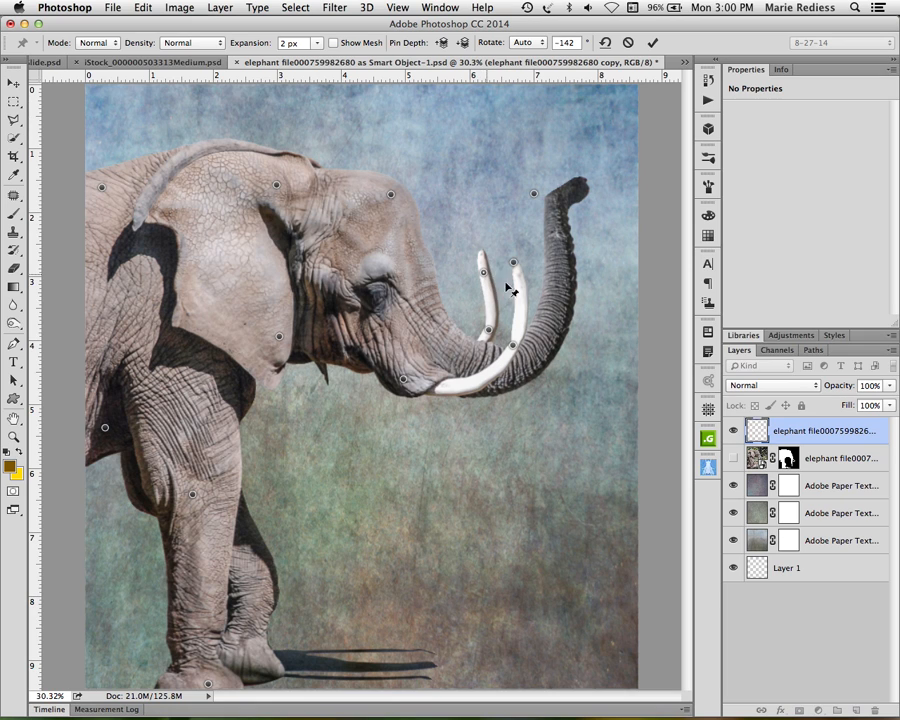
pyautogui.moveTo(576, 184); pyautogui.dragTo(570, 176)
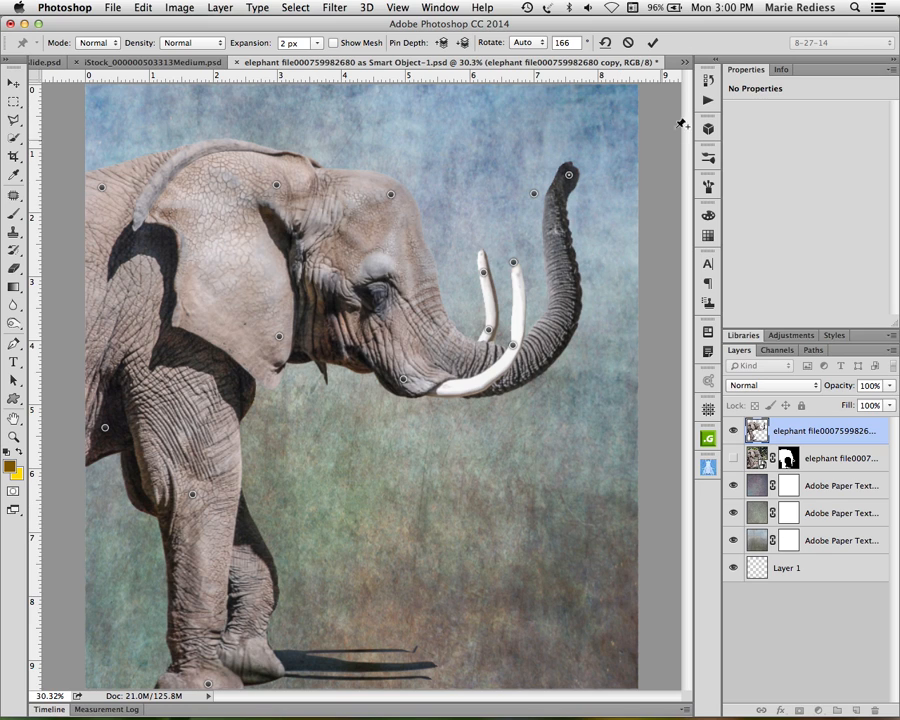
pyautogui.click(653, 44)
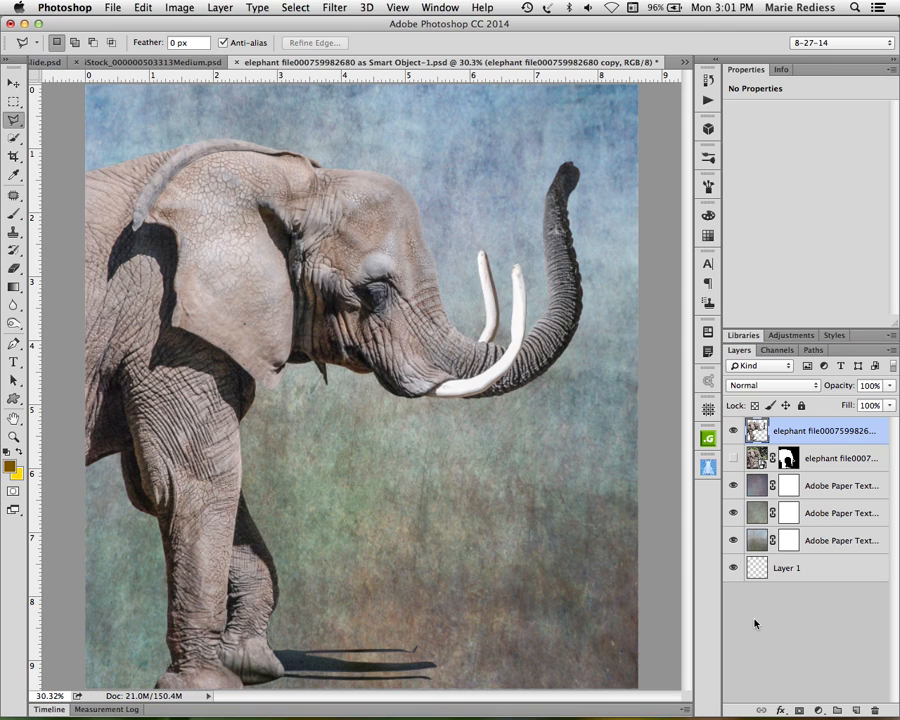
pyautogui.click(99, 682)
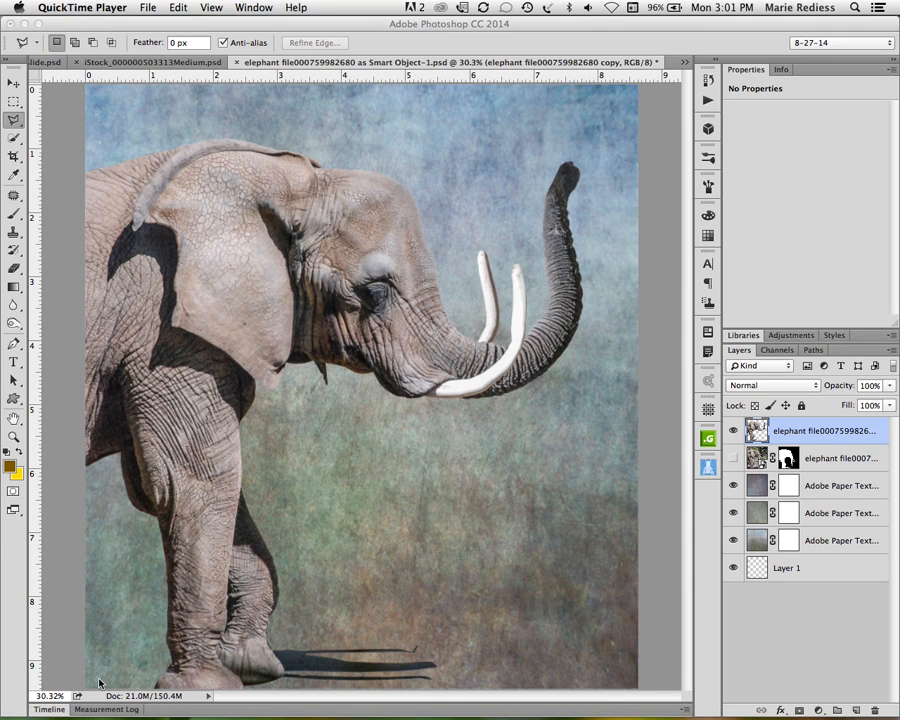